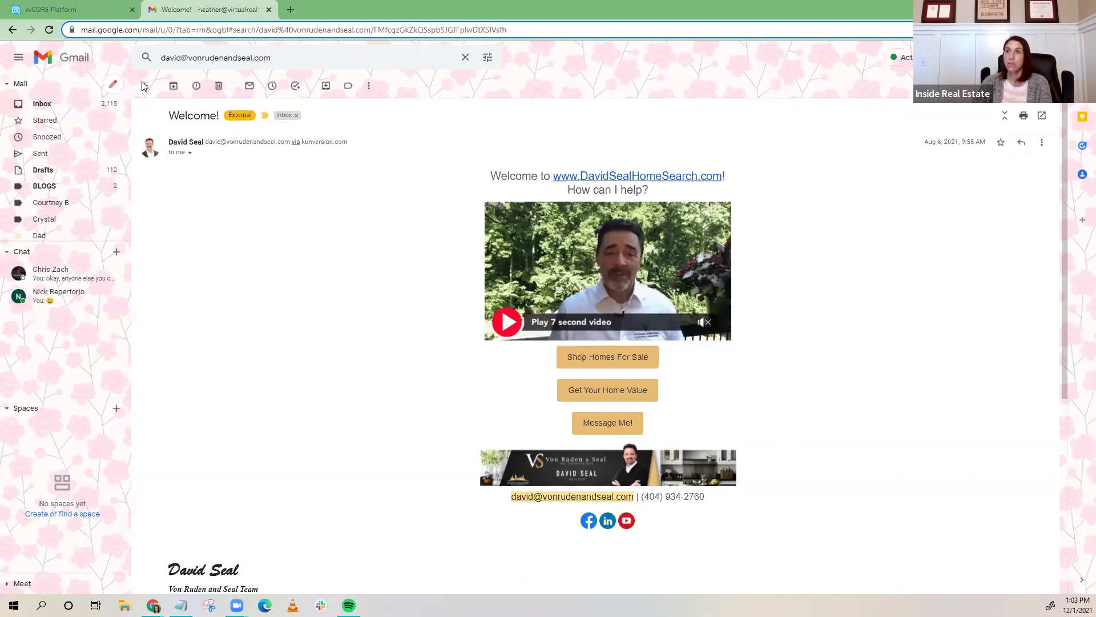
- Switch to the kvCORE Platform, go to the Smart Campaigns templates, and start adding a new email template
left_click(52, 11)
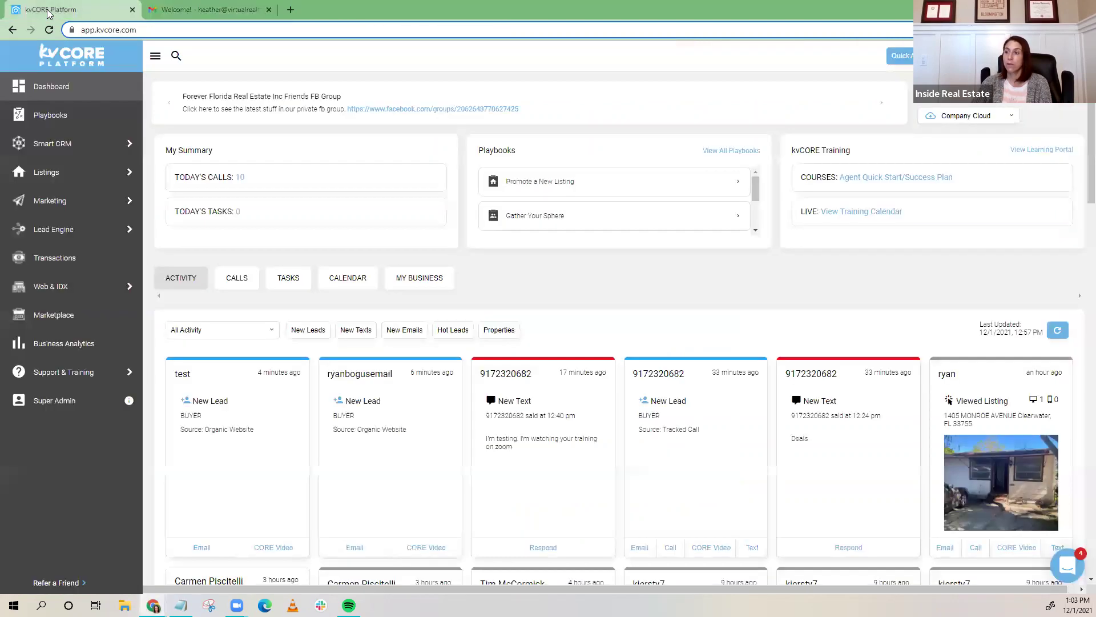
mouse_move(48, 211)
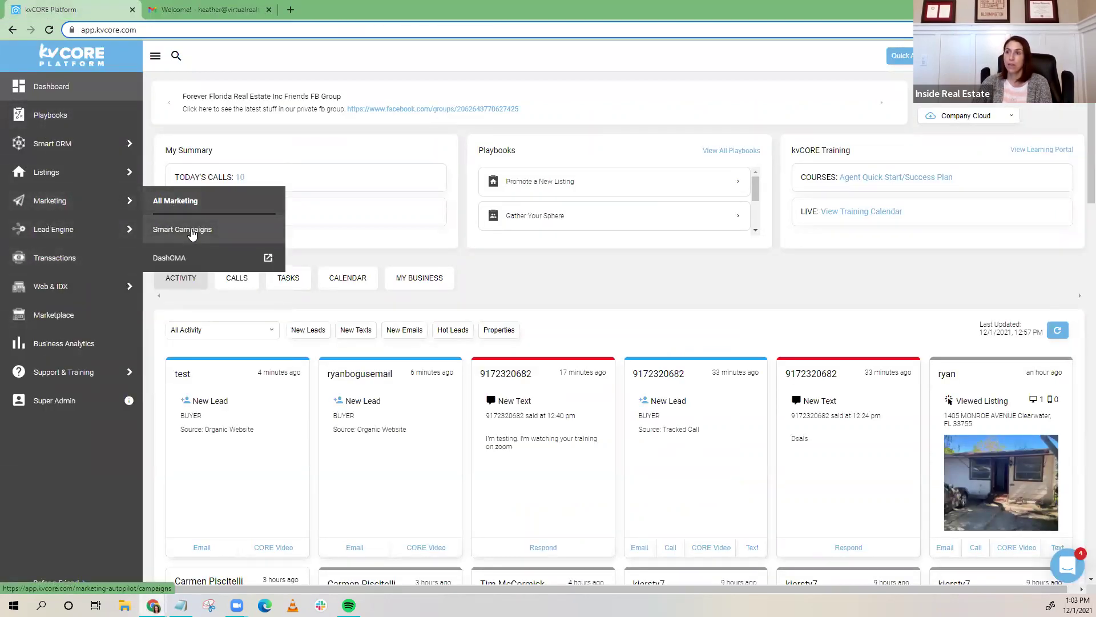
left_click(192, 232)
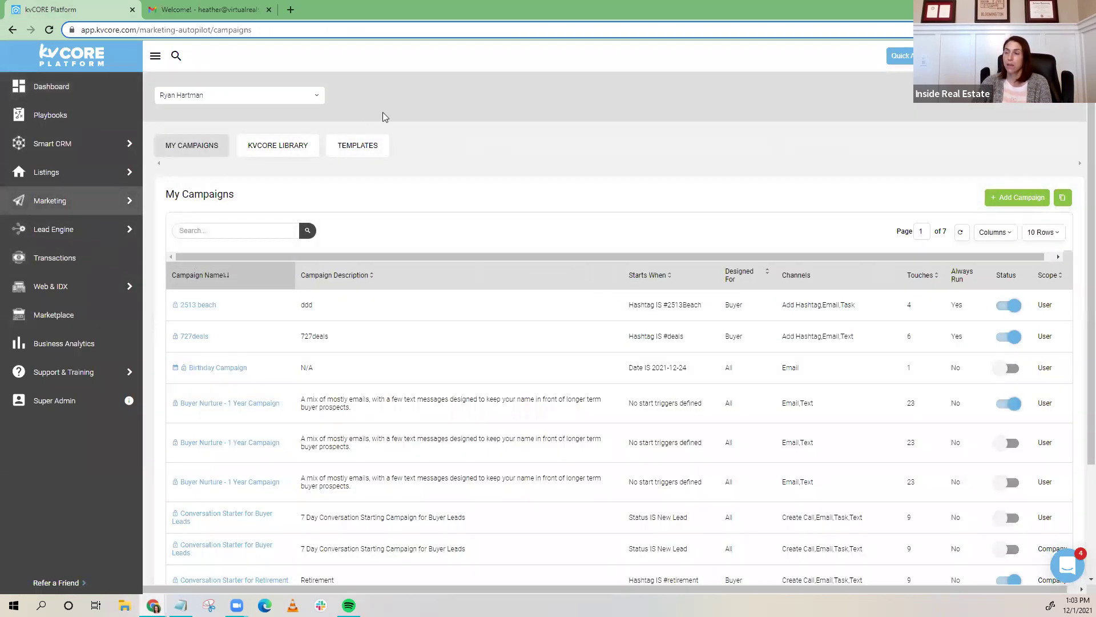
left_click(360, 149)
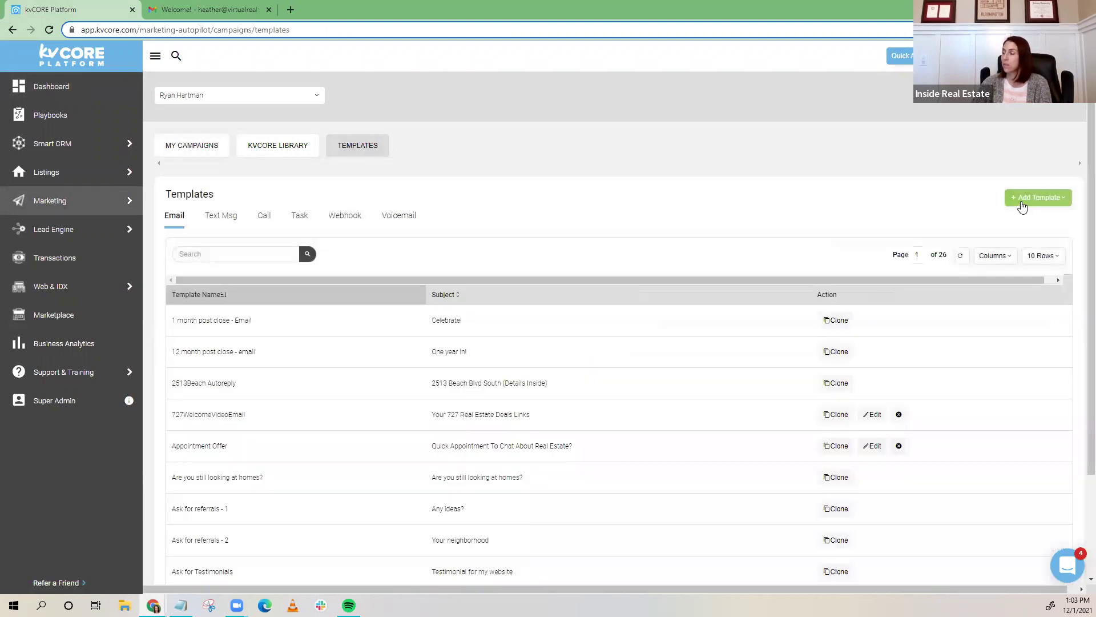
left_click(1022, 200)
left_click(1024, 223)
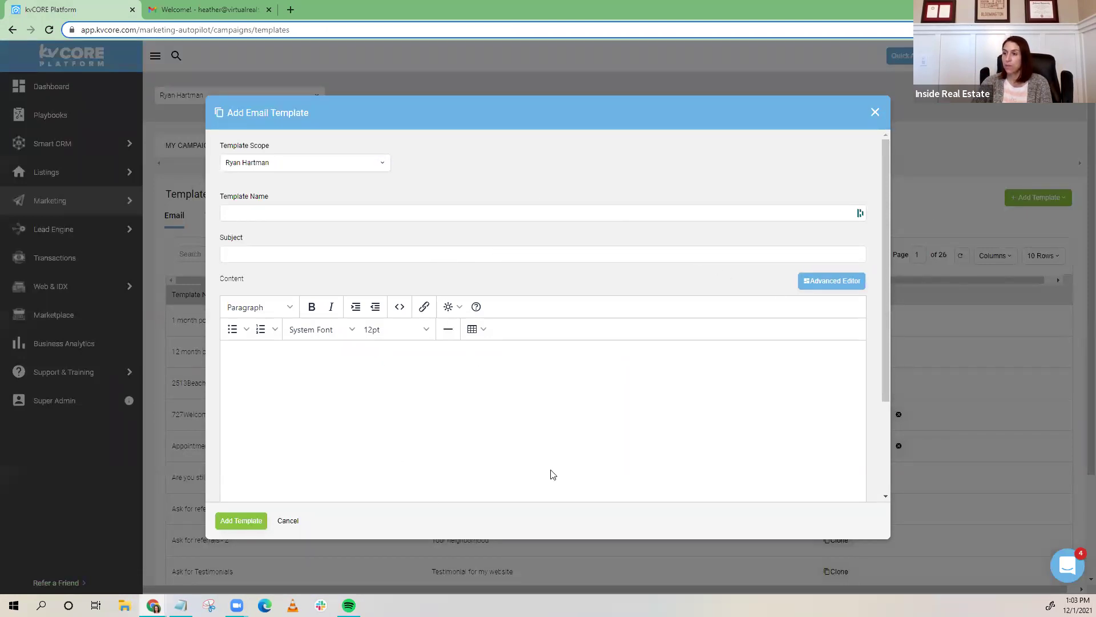
- Switch the new email template to the Advanced Editor and accept the change of editors
left_click(822, 285)
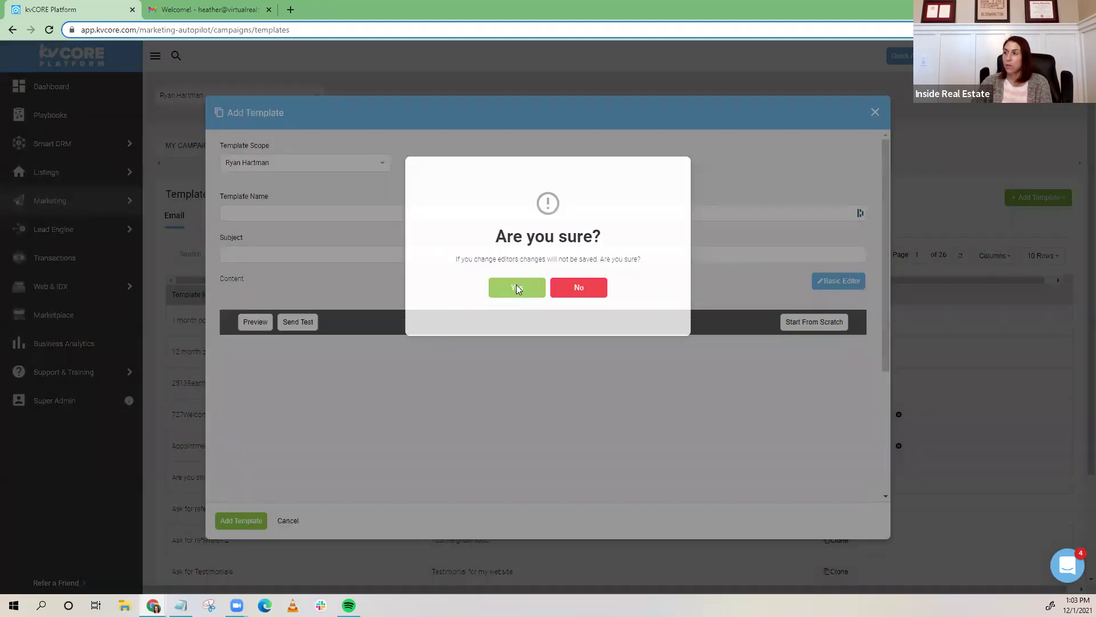
left_click(517, 286)
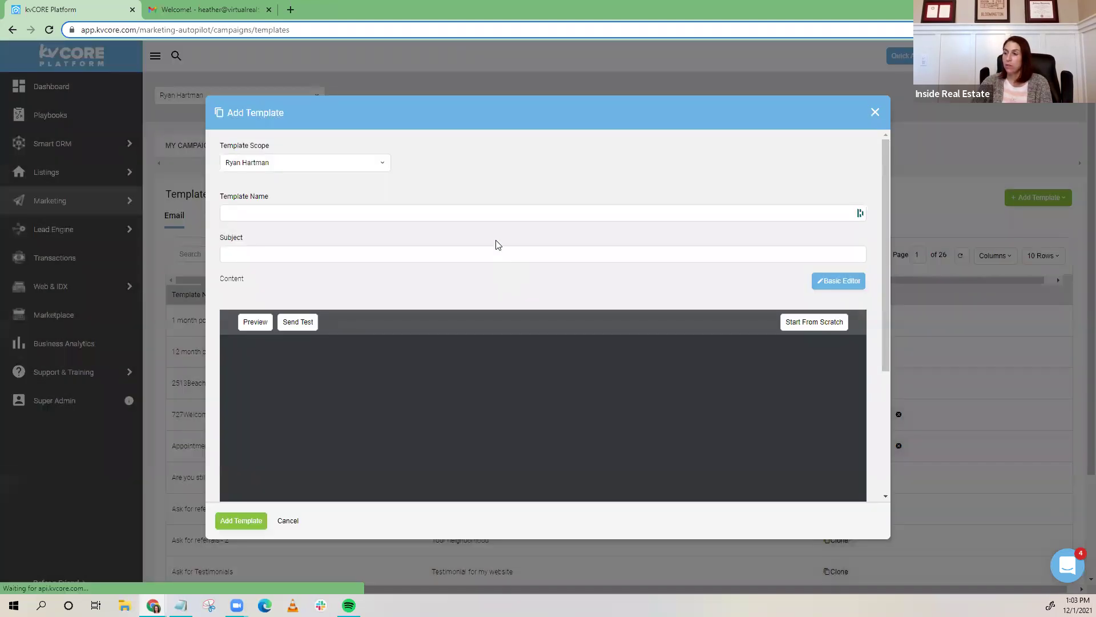
scroll(496, 245, "down", 1)
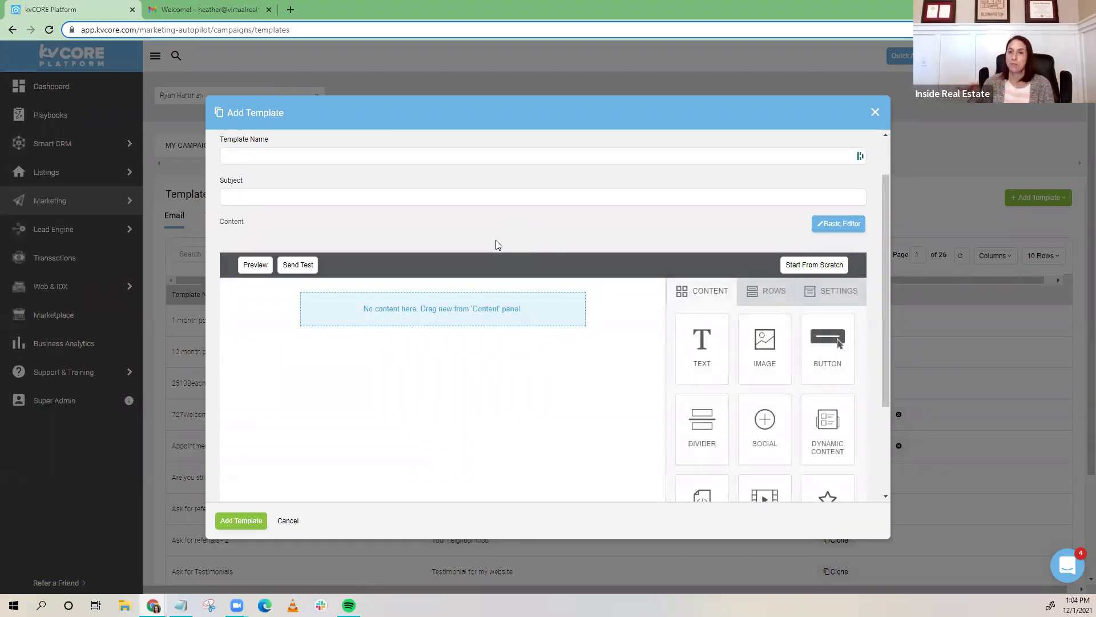
scroll(531, 189, "down", 2)
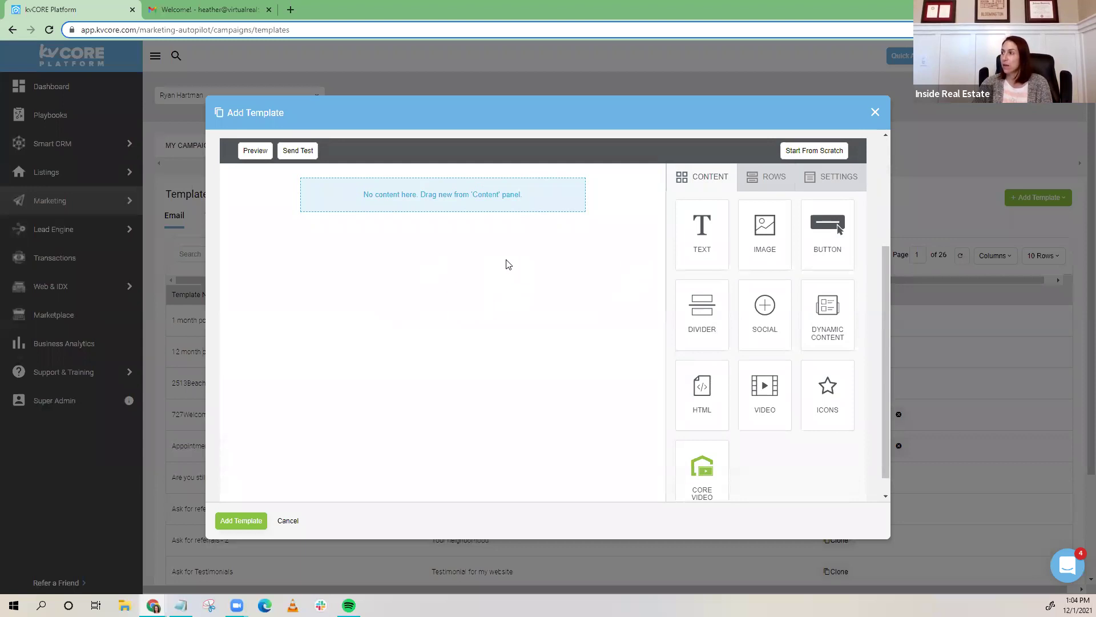
- Add an image block to the empty template, upload the logo file HOME.png, and insert it
left_click_drag(765, 240, 455, 181)
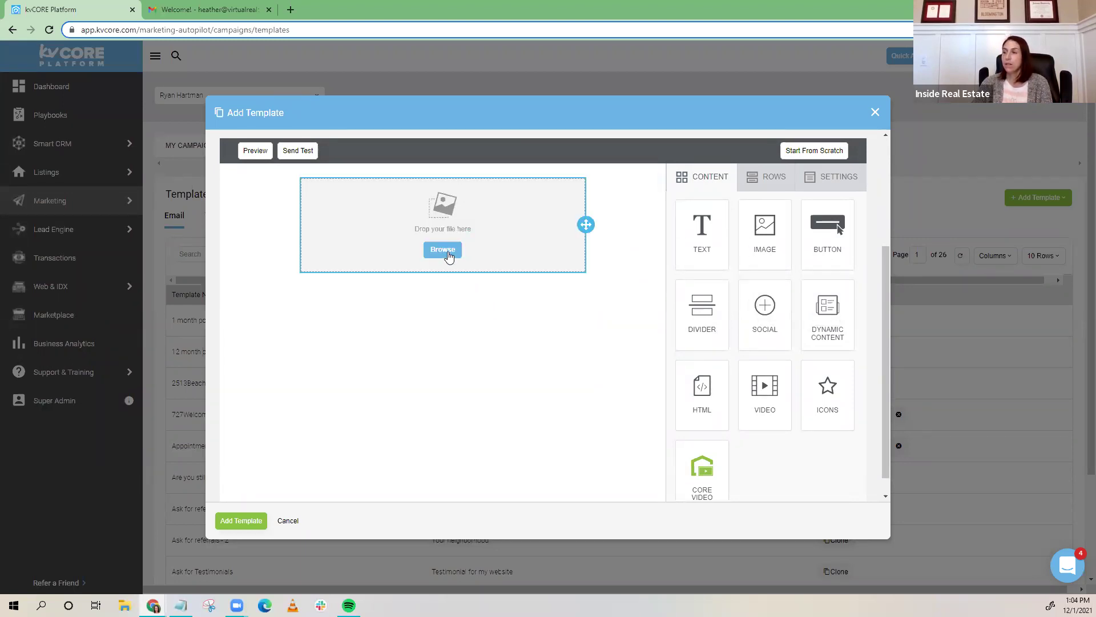
left_click(443, 251)
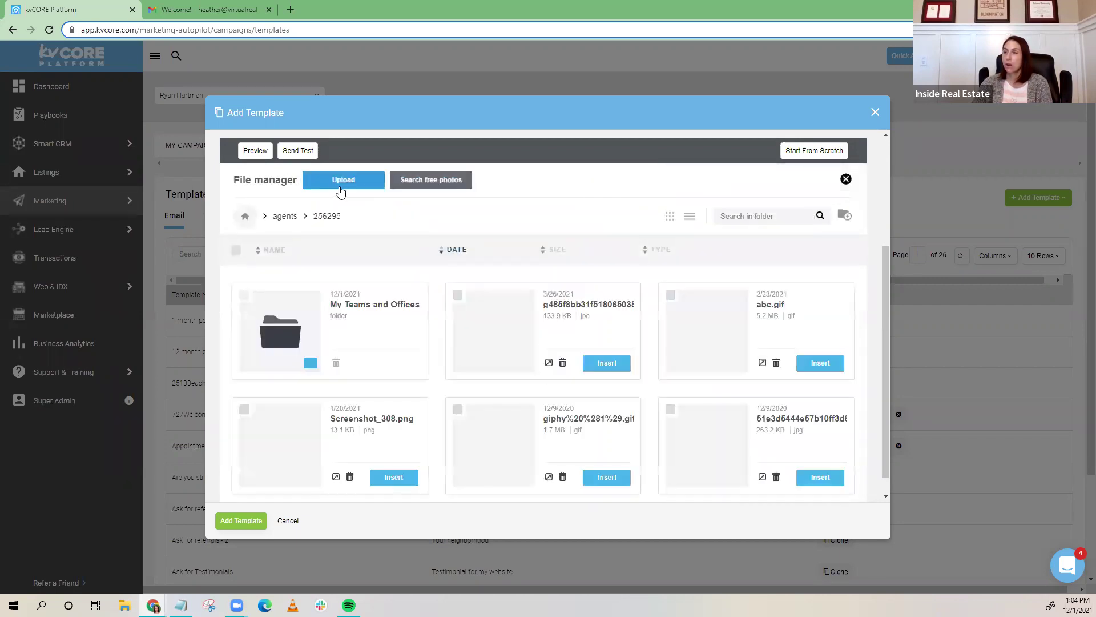
left_click(348, 182)
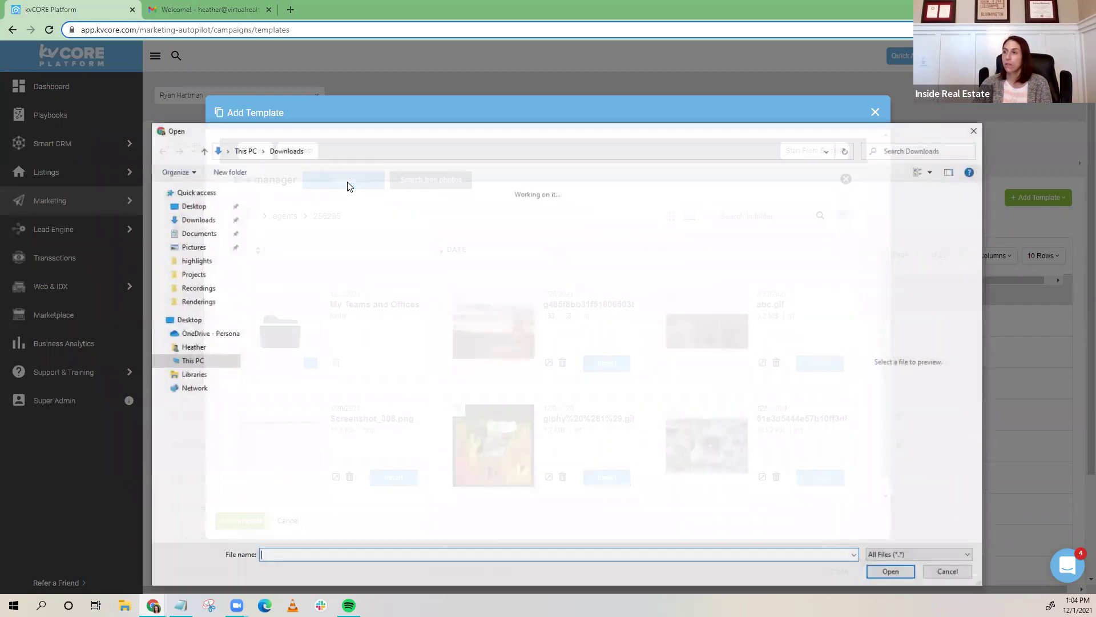
left_click(278, 221)
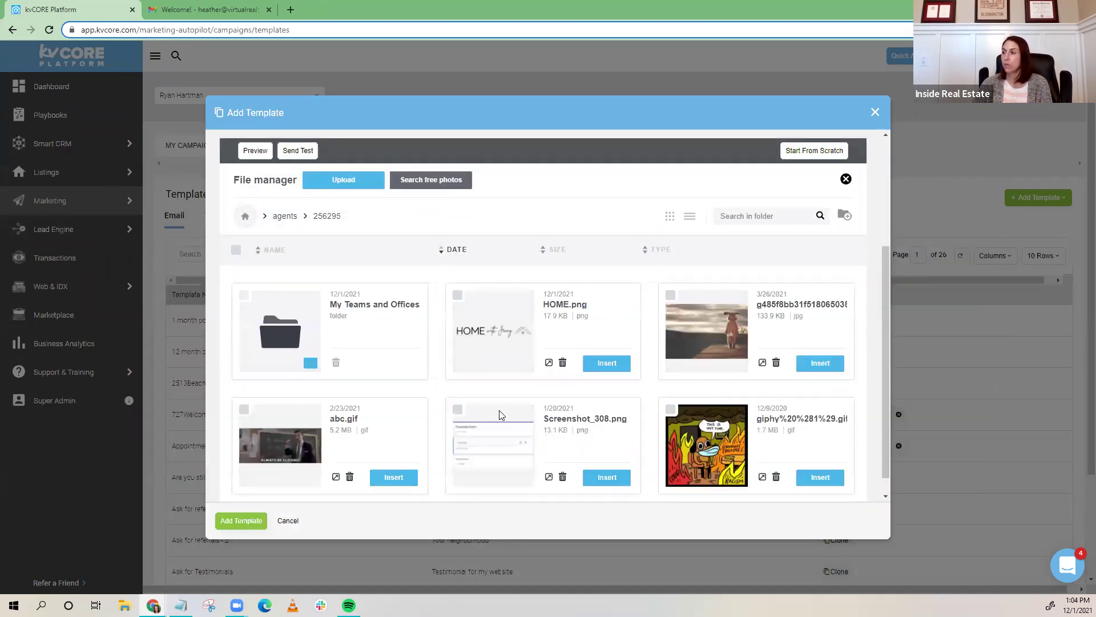
left_click(607, 364)
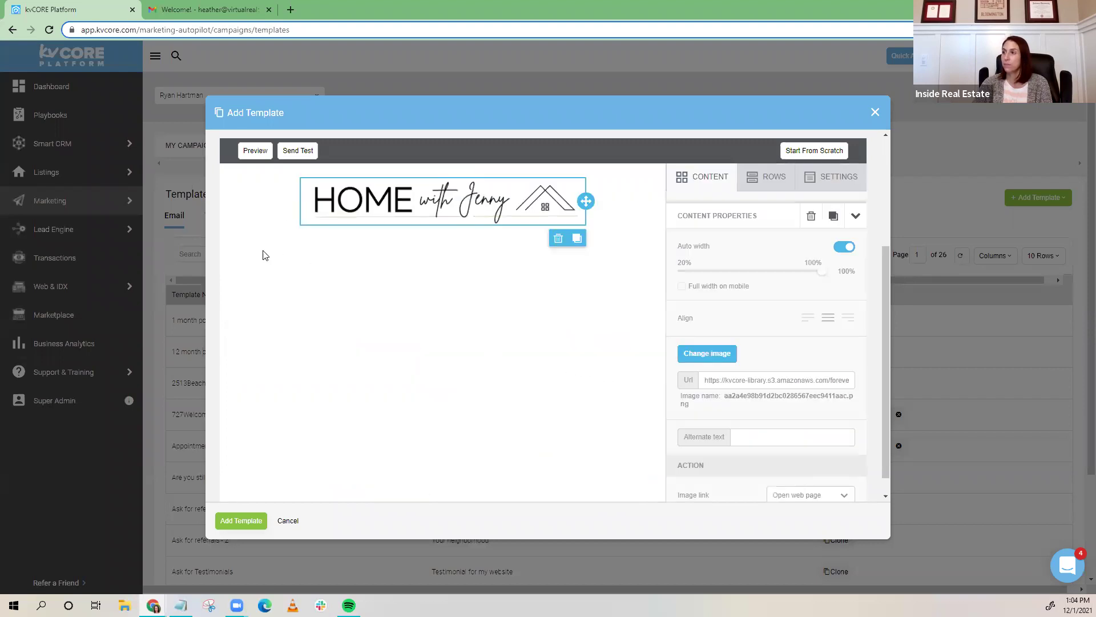
- Add a CORE Video block beneath the logo and use the "Seller Follow Up" video from the library
left_click(714, 178)
left_click_drag(721, 459, 457, 222)
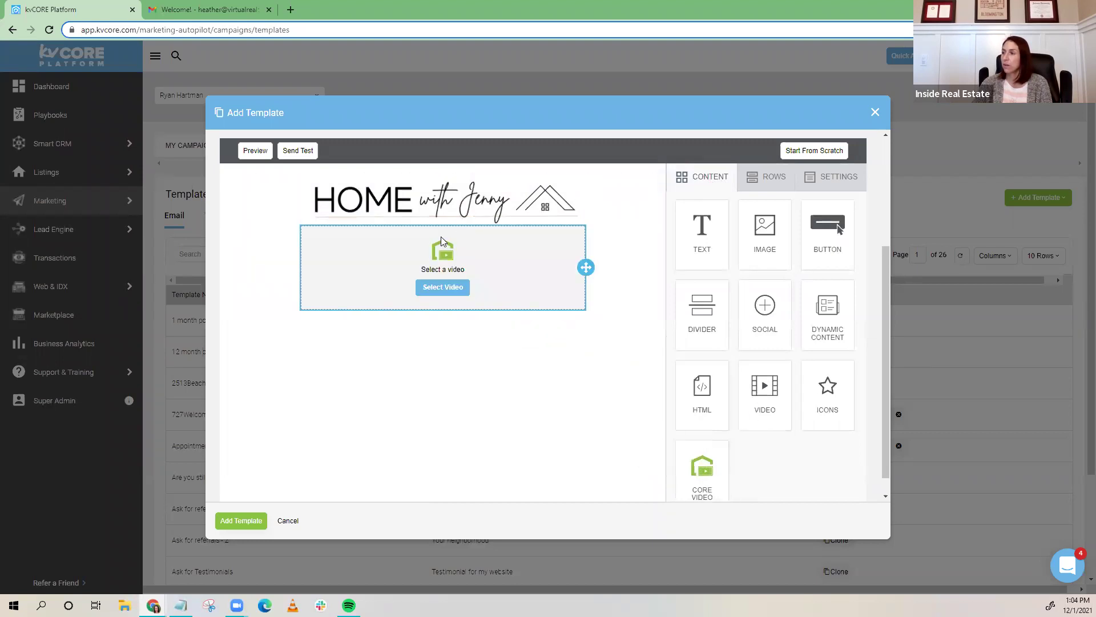
left_click(443, 287)
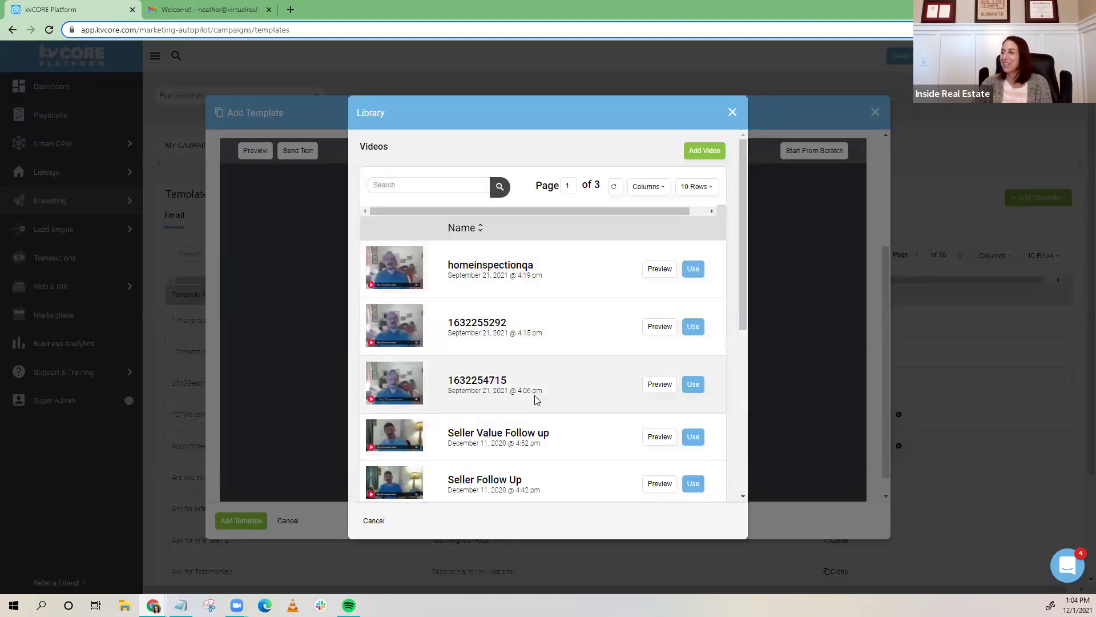
scroll(628, 395, "down", 2)
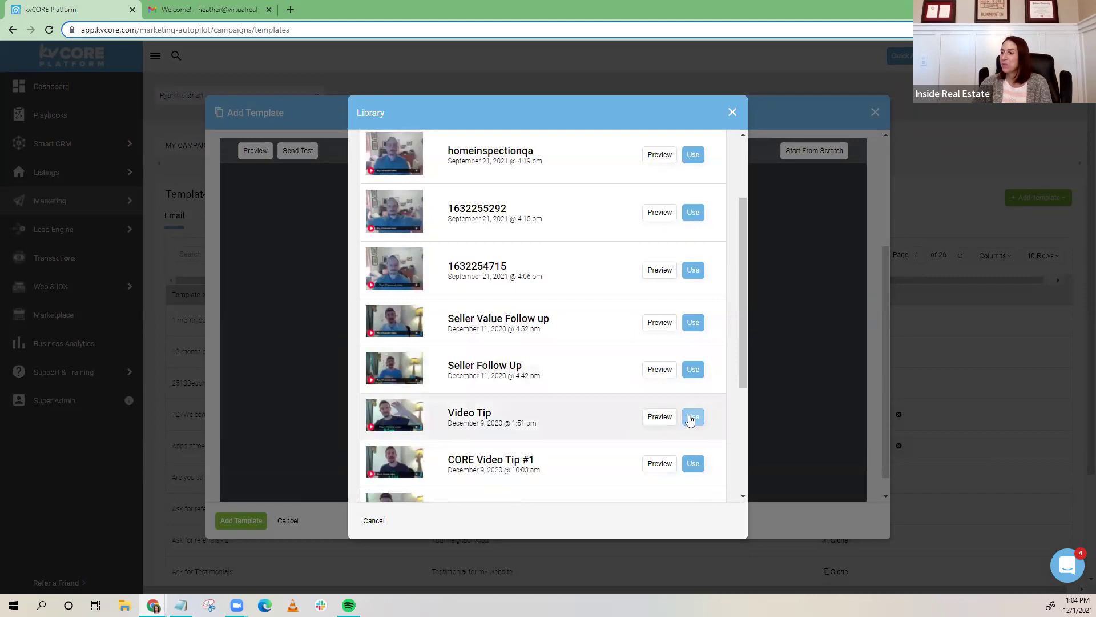
left_click(692, 369)
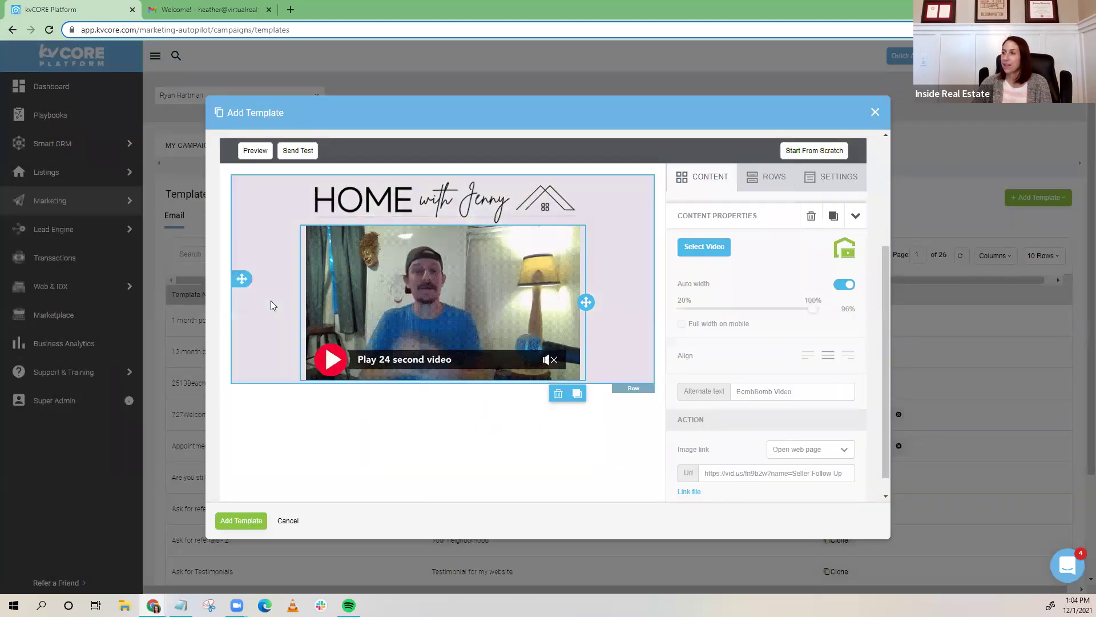
- Add three stacked button blocks beneath the video
scroll(458, 325, "down", 1)
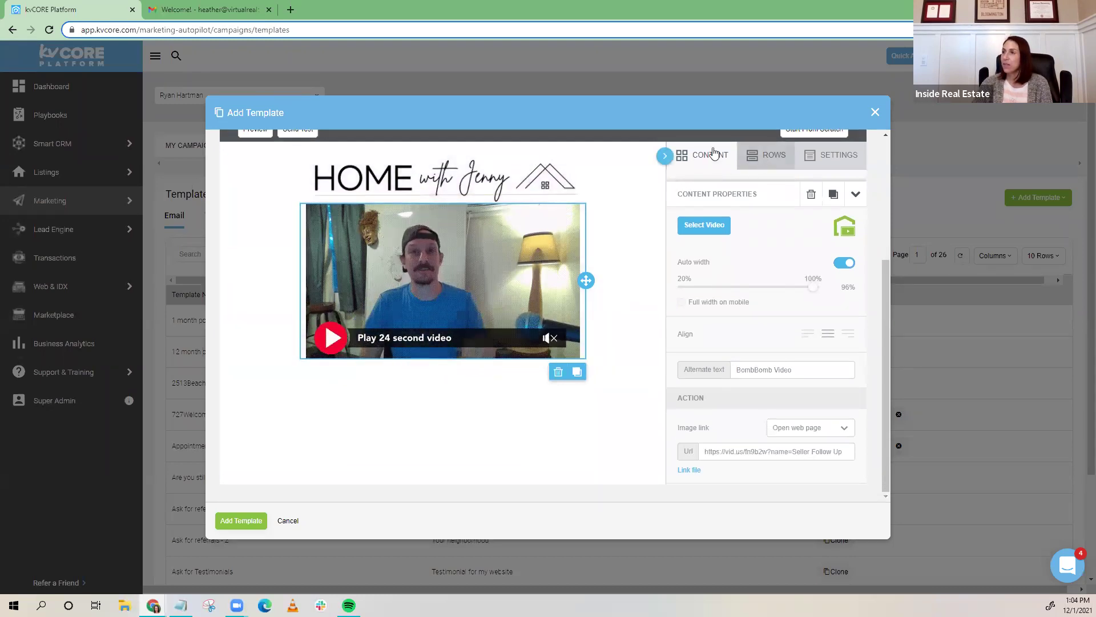
left_click(771, 160)
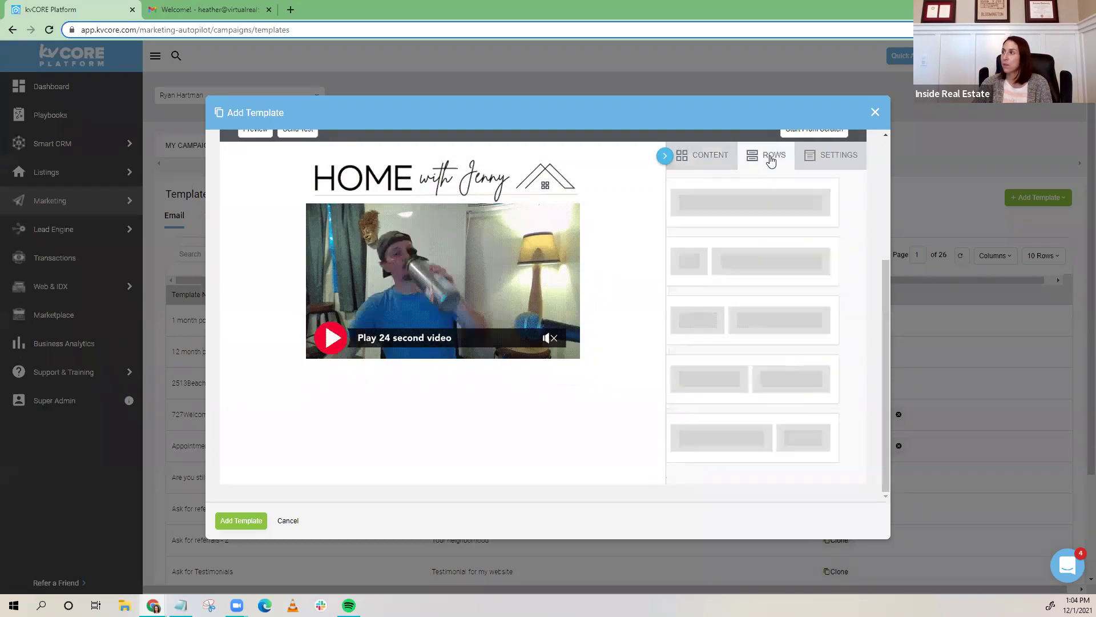
left_click(704, 155)
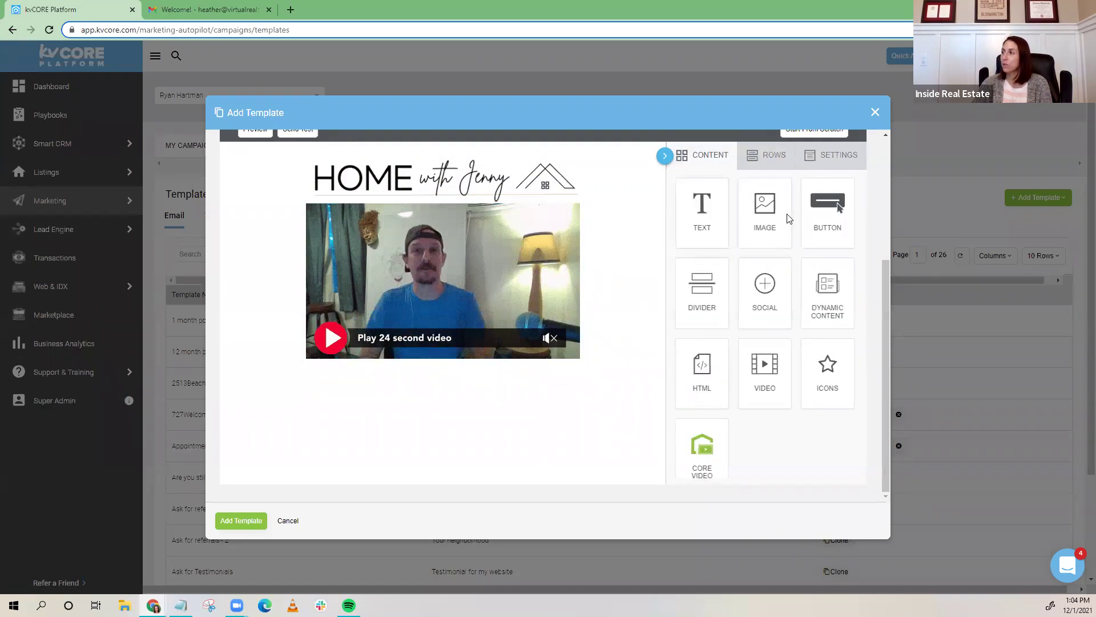
left_click_drag(830, 222, 503, 369)
left_click_drag(835, 205, 475, 405)
left_click_drag(823, 228, 414, 426)
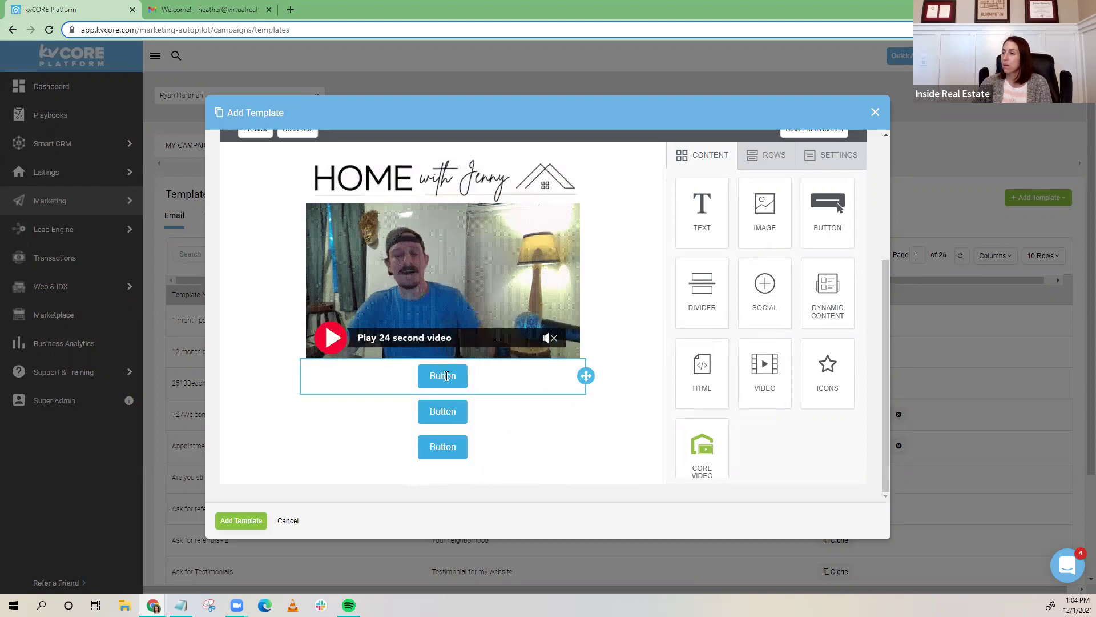
- Change the first button's text to "Search Homes For Sale"
left_click(456, 378)
left_click_drag(456, 379, 416, 376)
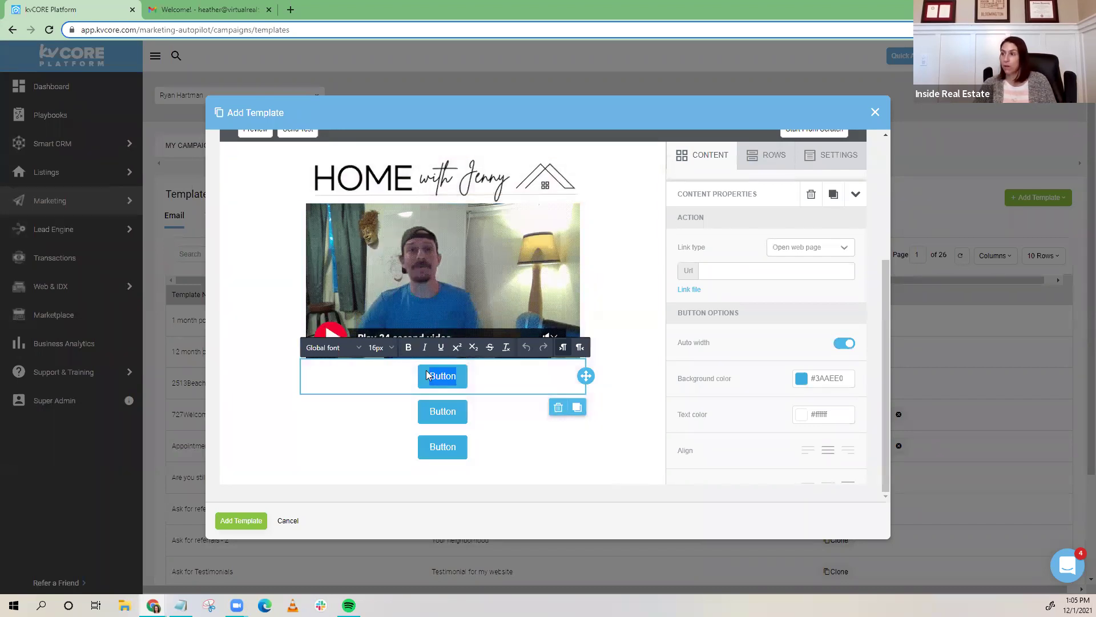
left_click_drag(442, 375, 443, 376)
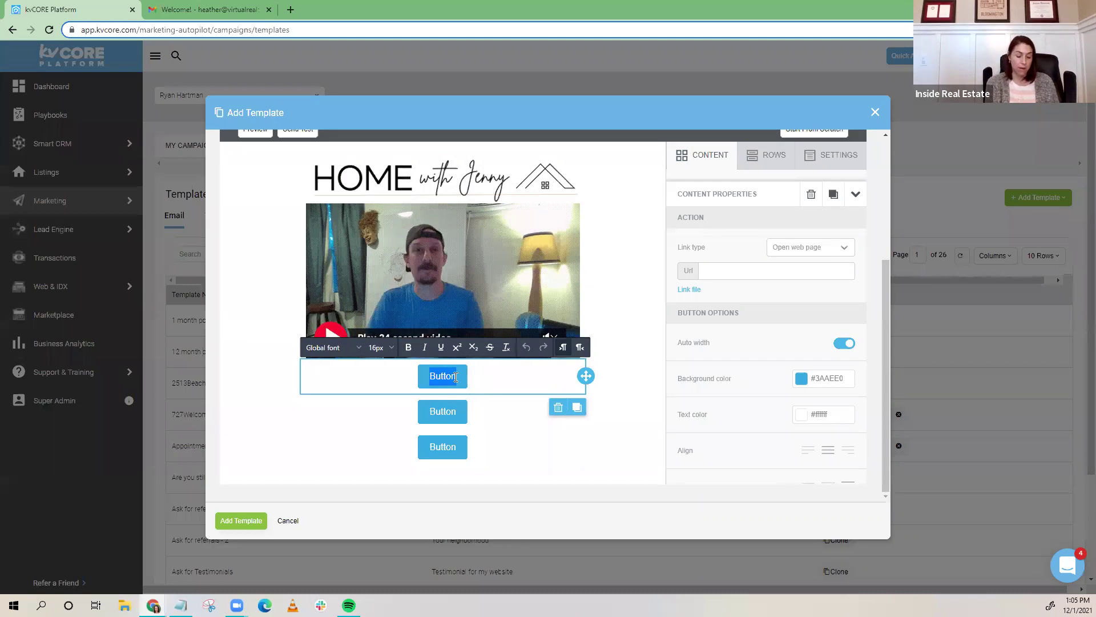
type("Seach")
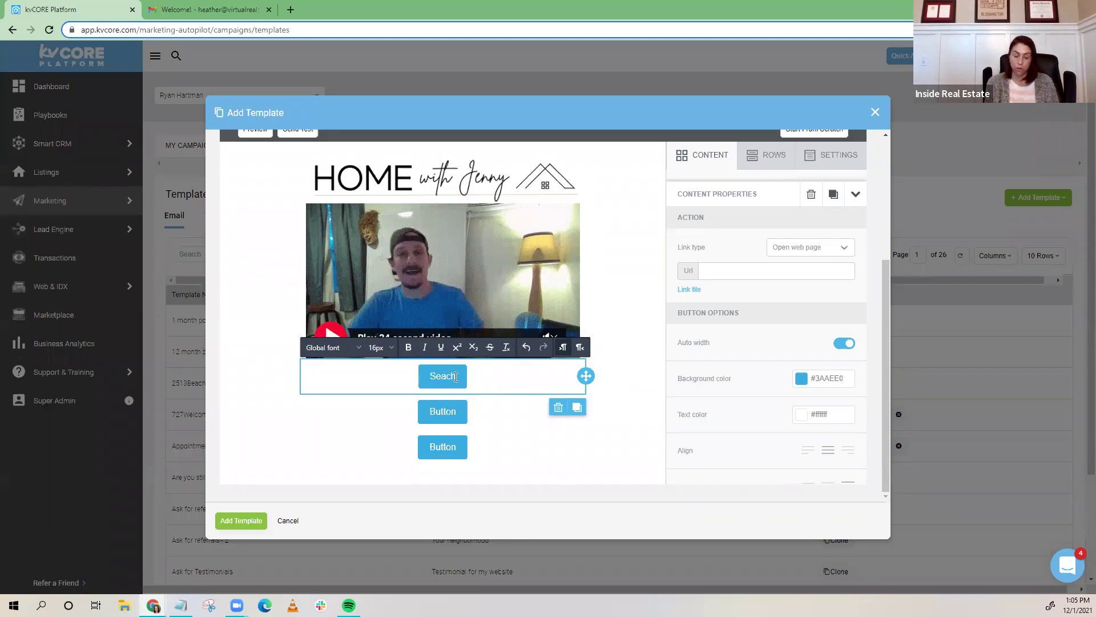
type(" Homes")
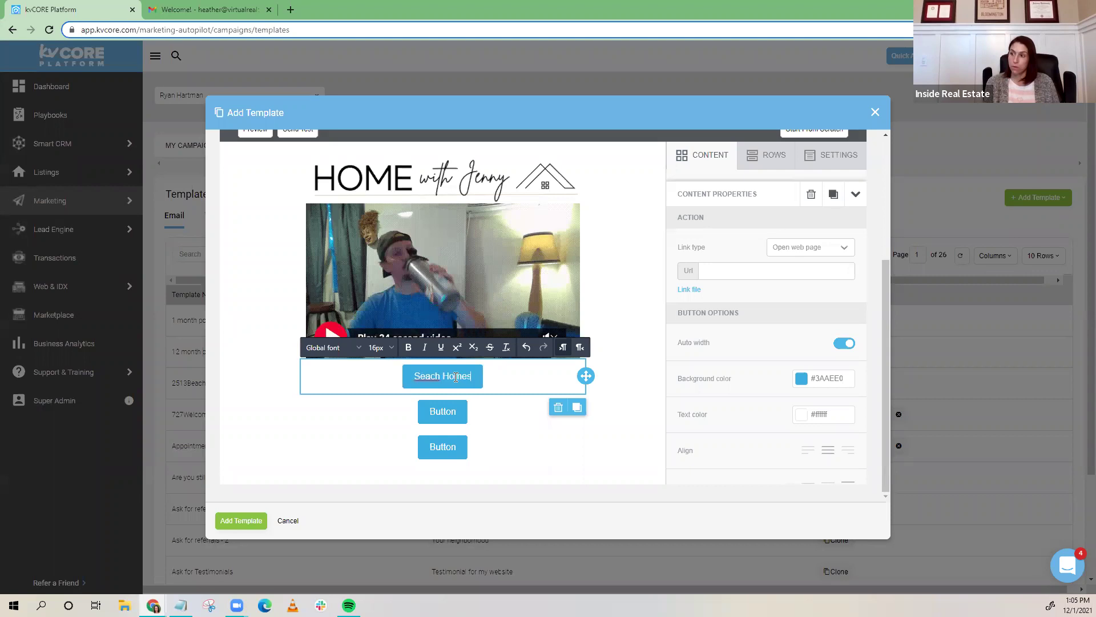
type(" For Sale")
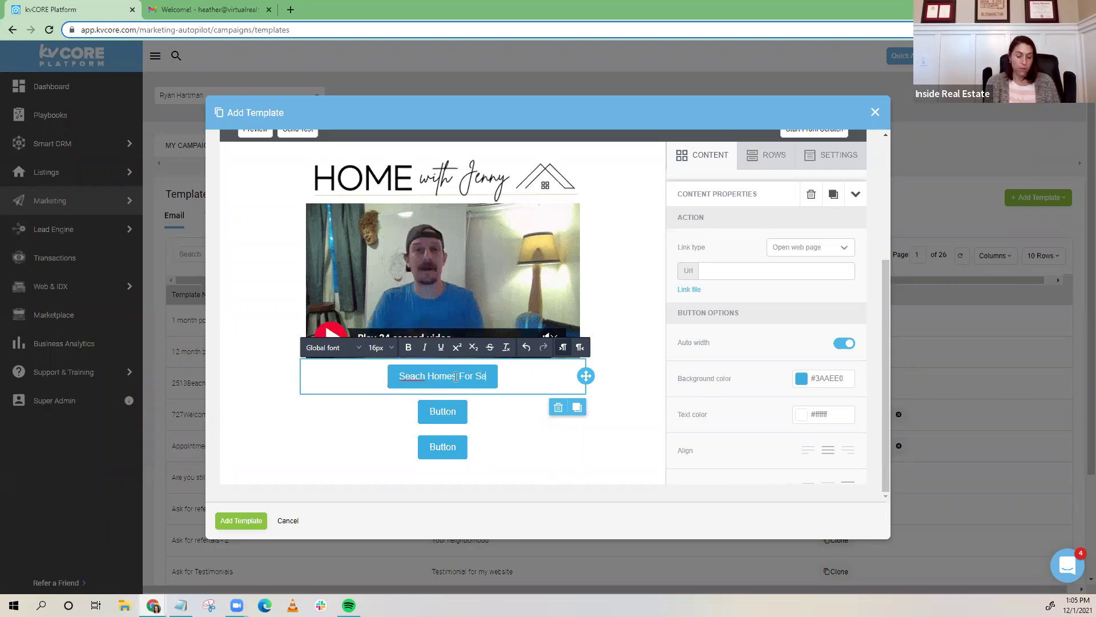
left_click(412, 376)
type("r")
- Label the second button "Find Your Home Value" and the third button "Chat With Me!"
left_click(454, 412)
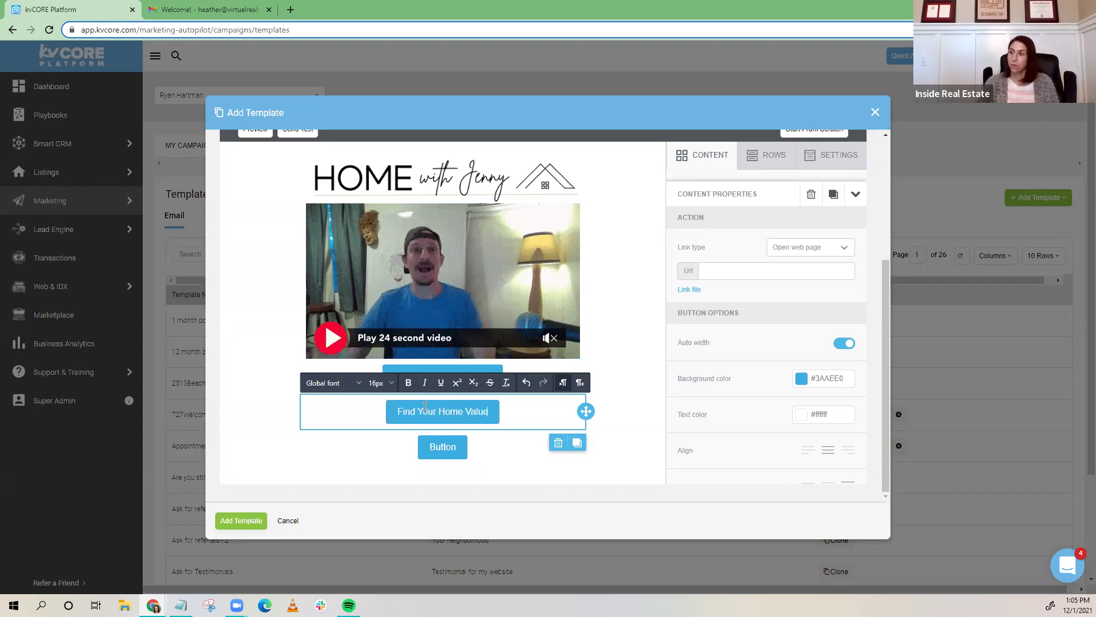
left_click(433, 446)
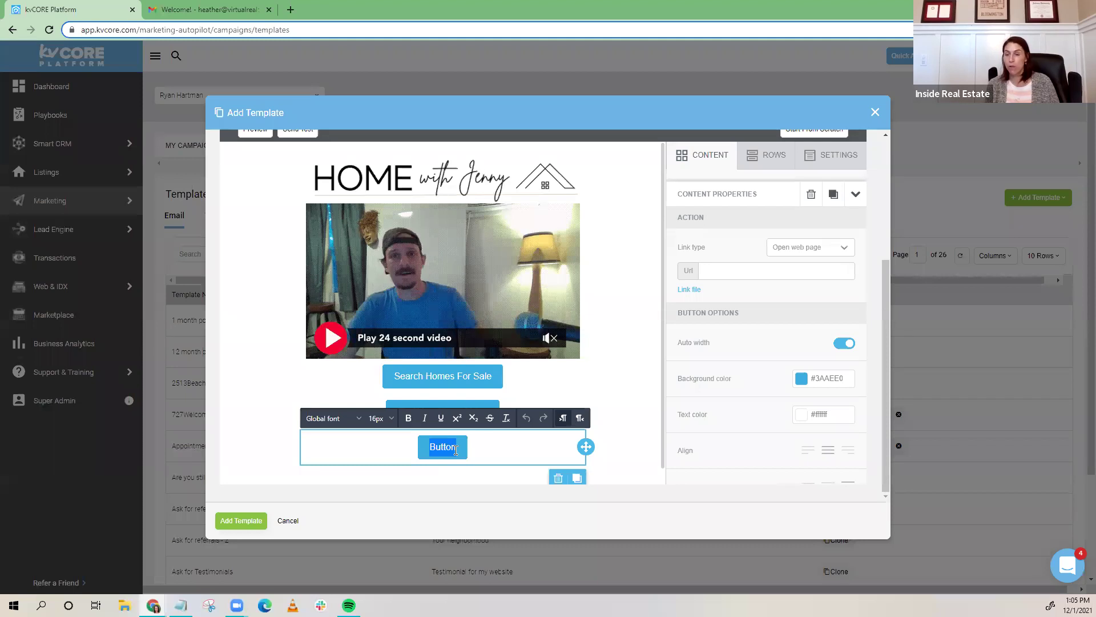
type("Chat")
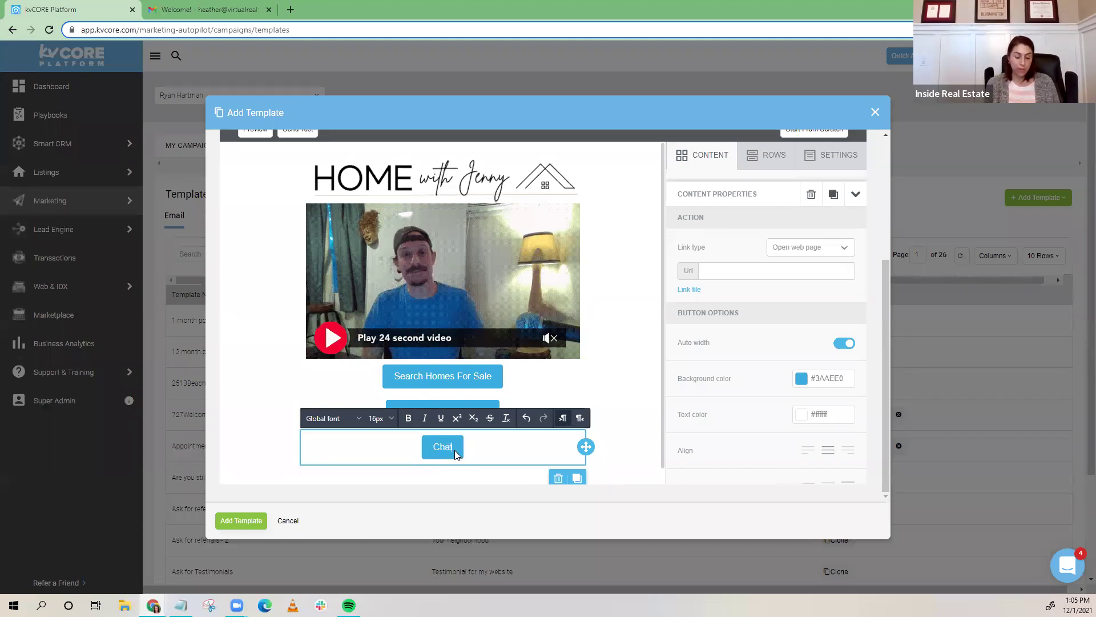
type(" With Me")
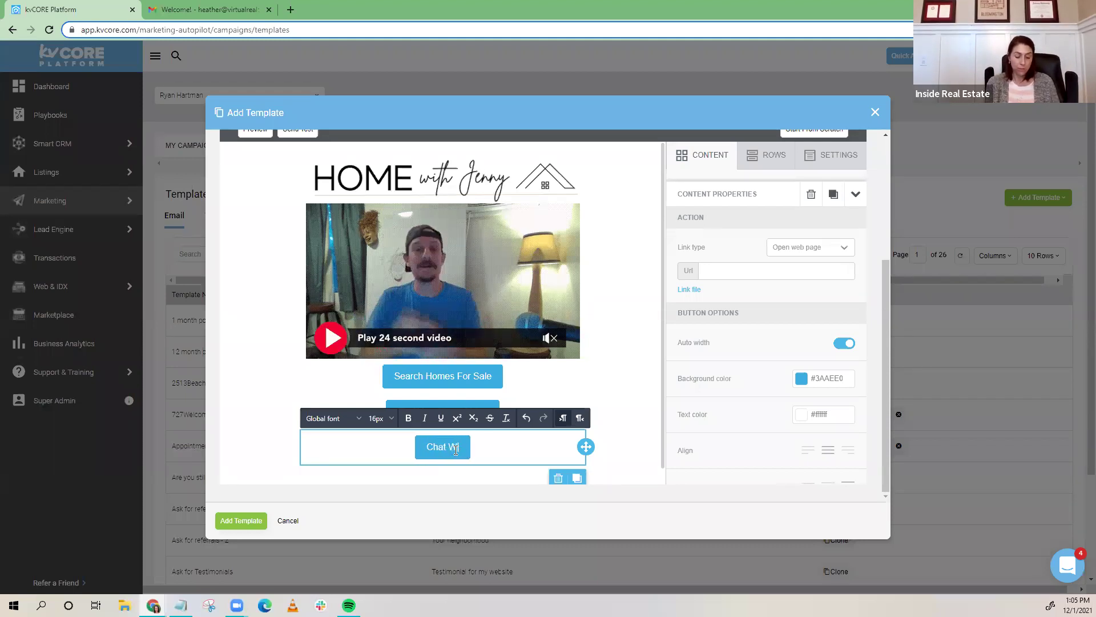
type("!")
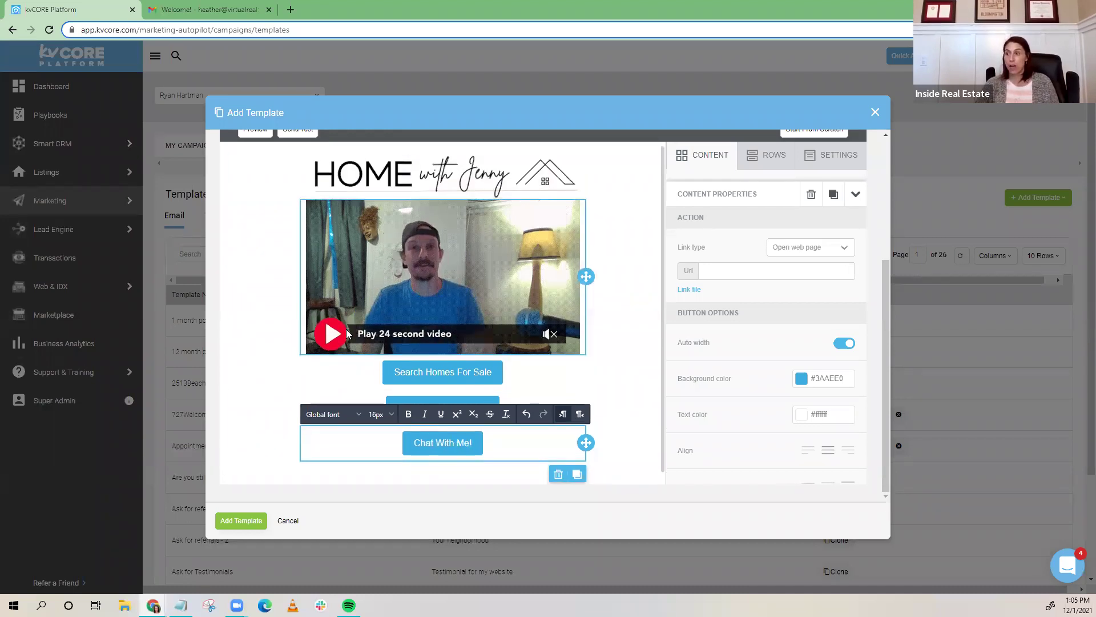
- Add an image block beneath the "Chat With Me!" button and browse for its picture
scroll(417, 451, "down", 1)
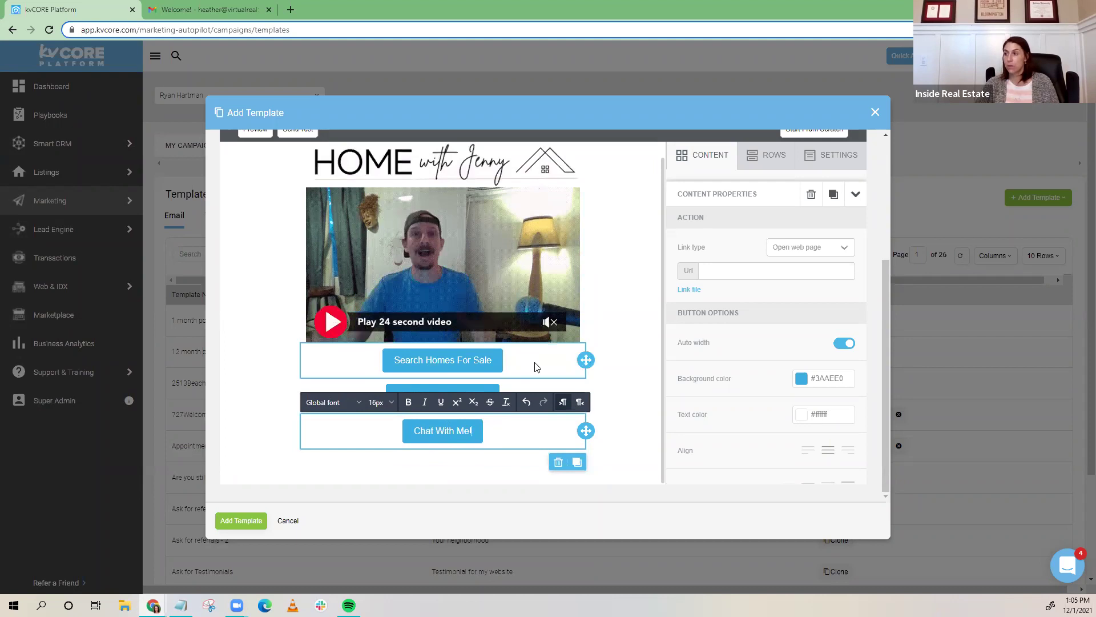
left_click(628, 291)
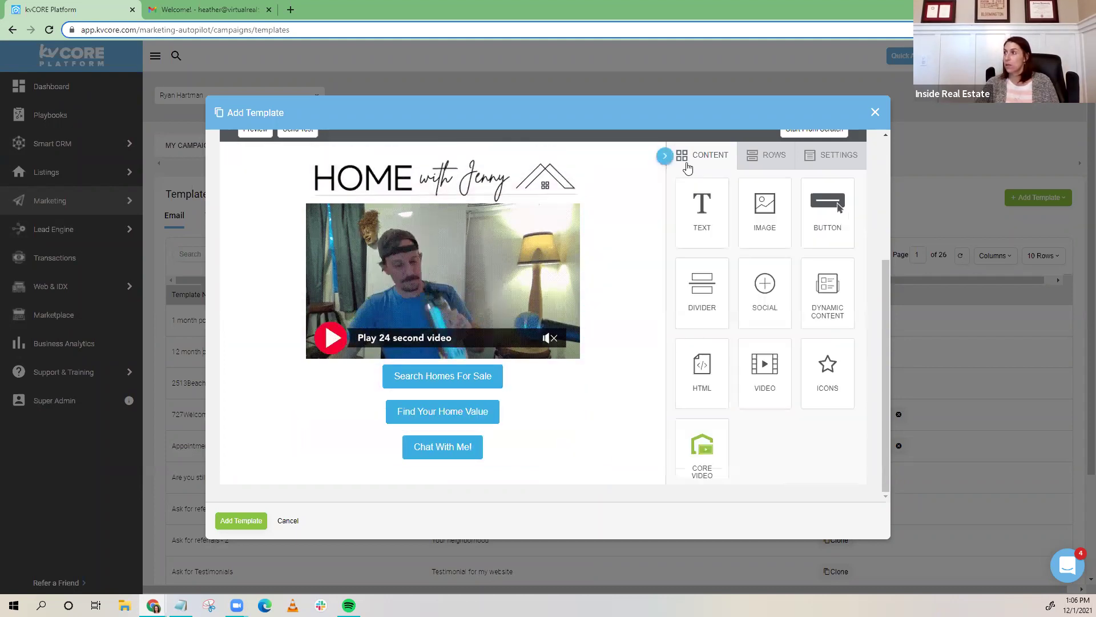
mouse_move(765, 214)
left_mouse_down()
mouse_move(484, 465)
mouse_move(471, 463)
left_mouse_up()
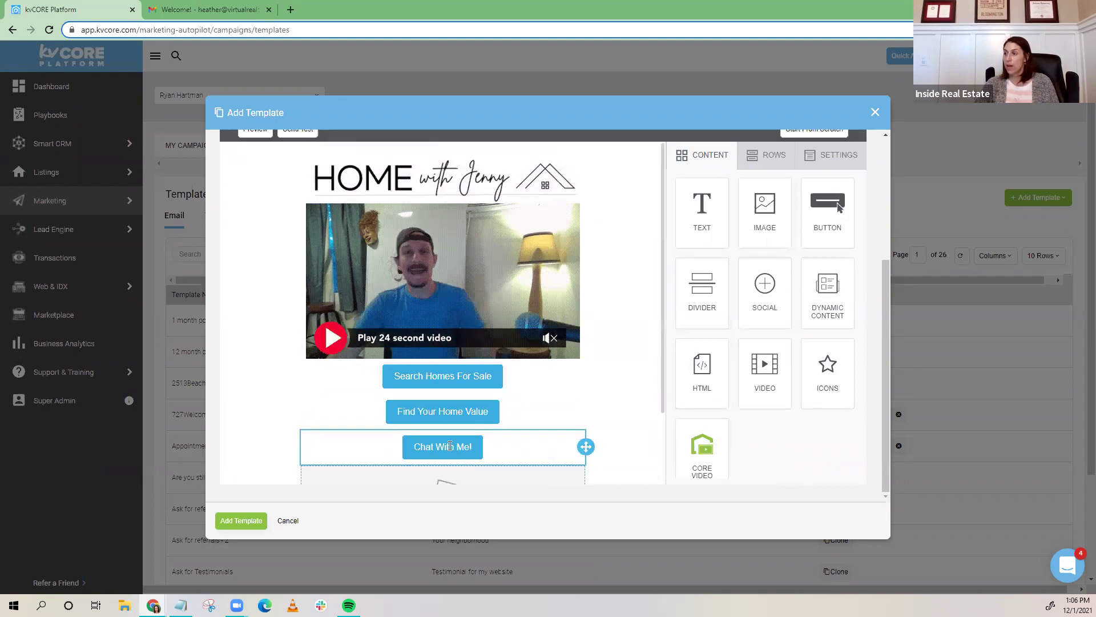
scroll(451, 448, "down", 2)
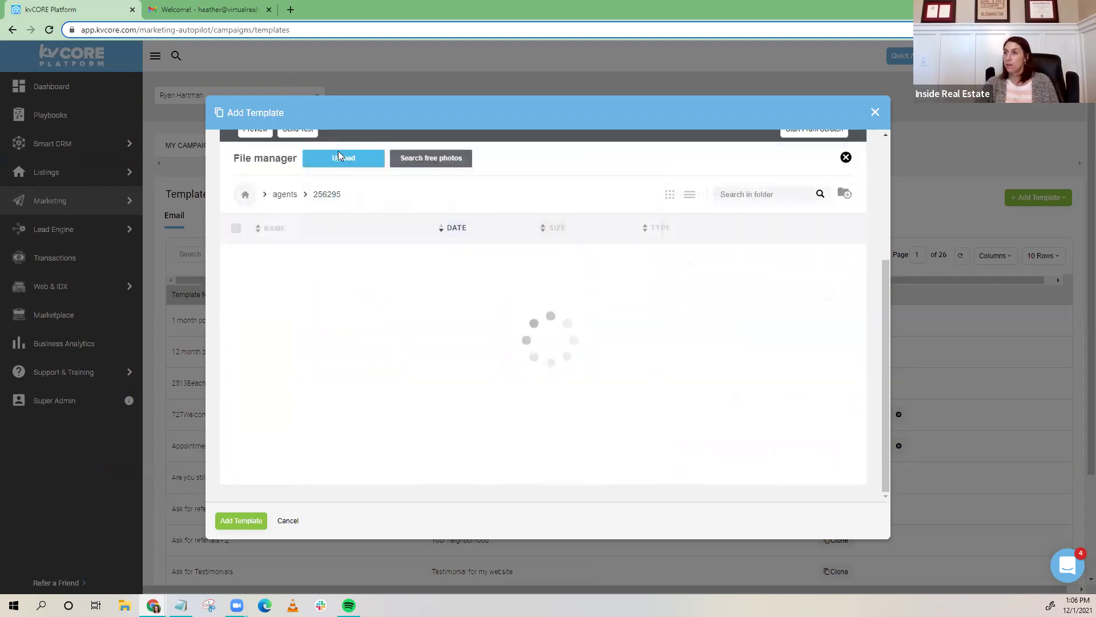
- Upload "Copy of Sept Signature .png" from the Downloads folder and insert it into the new image block
left_click(340, 160)
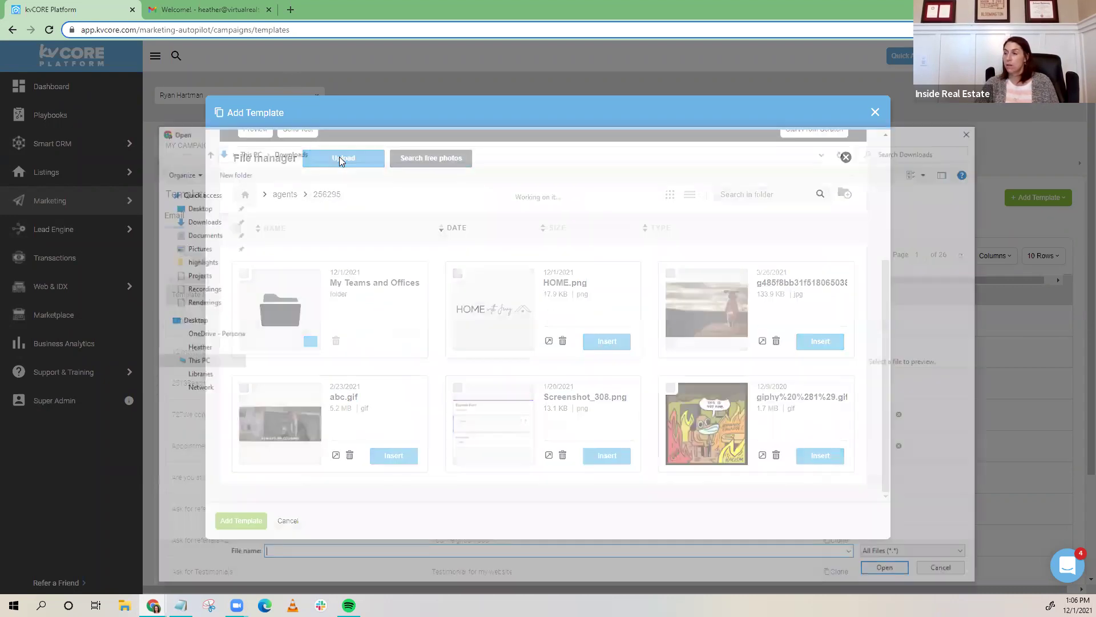
left_click(428, 213)
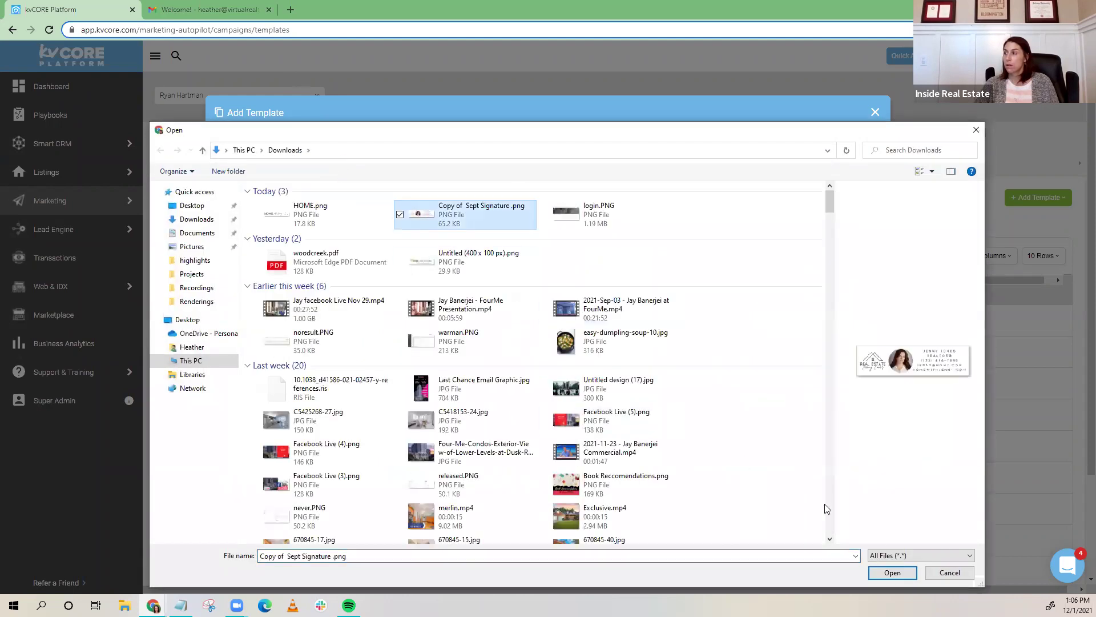
left_click(898, 576)
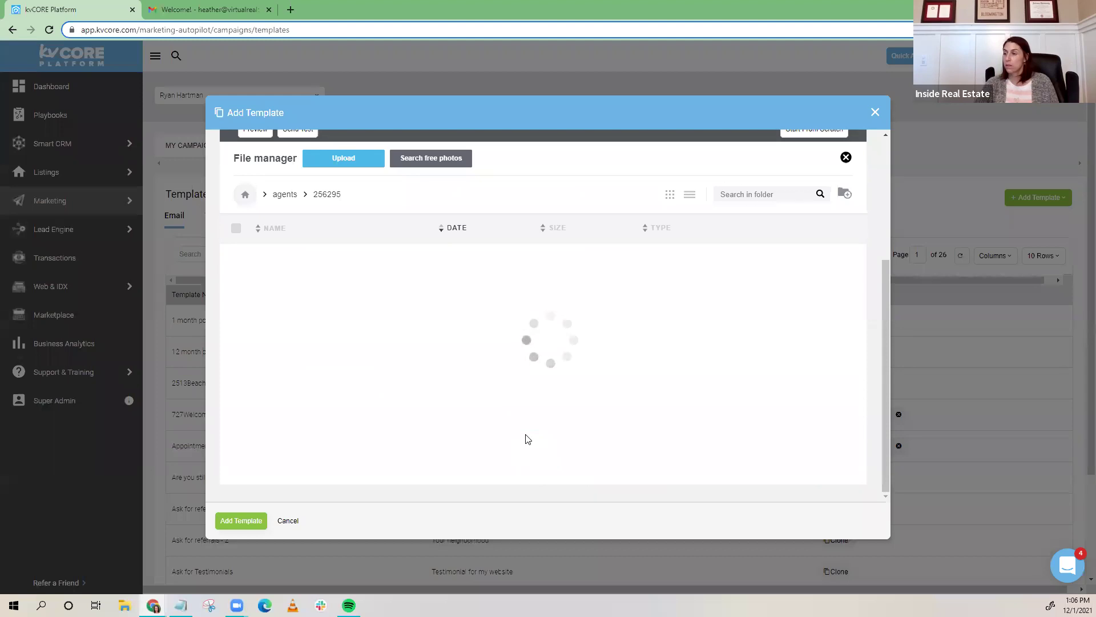
left_click(607, 341)
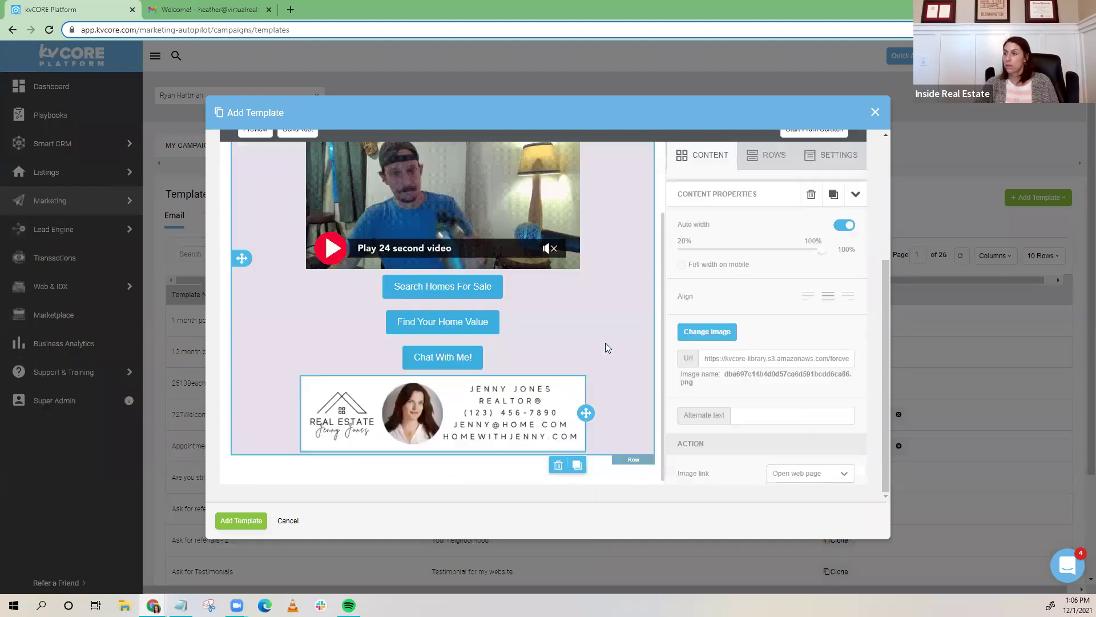
scroll(512, 345, "up", 2)
scroll(512, 345, "down", 3)
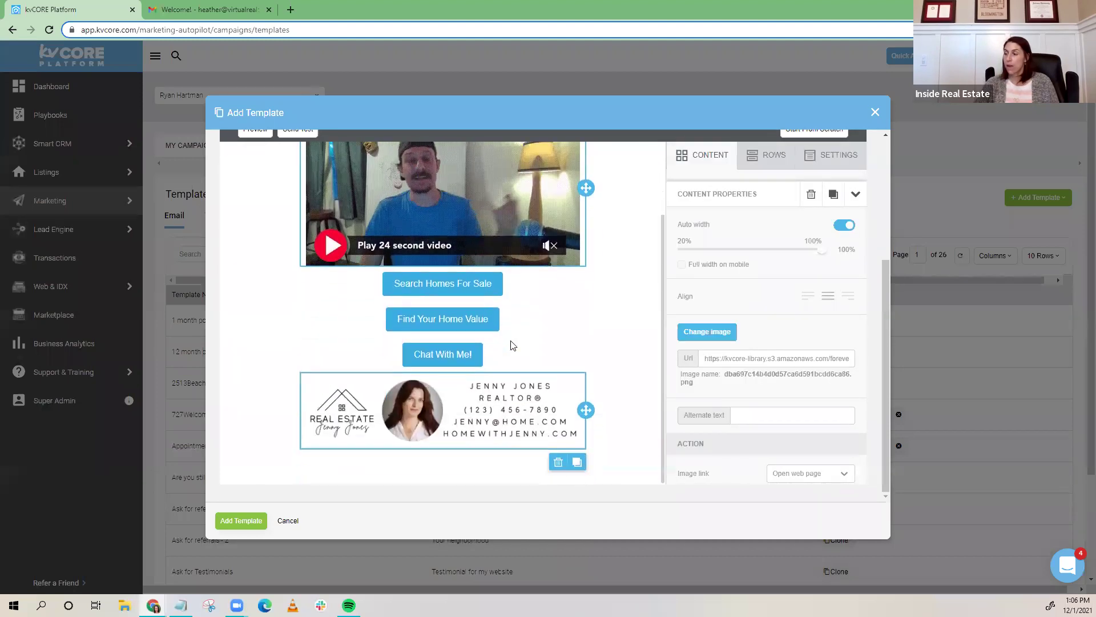
- Add a social icons block beneath the signature image
left_click(678, 159)
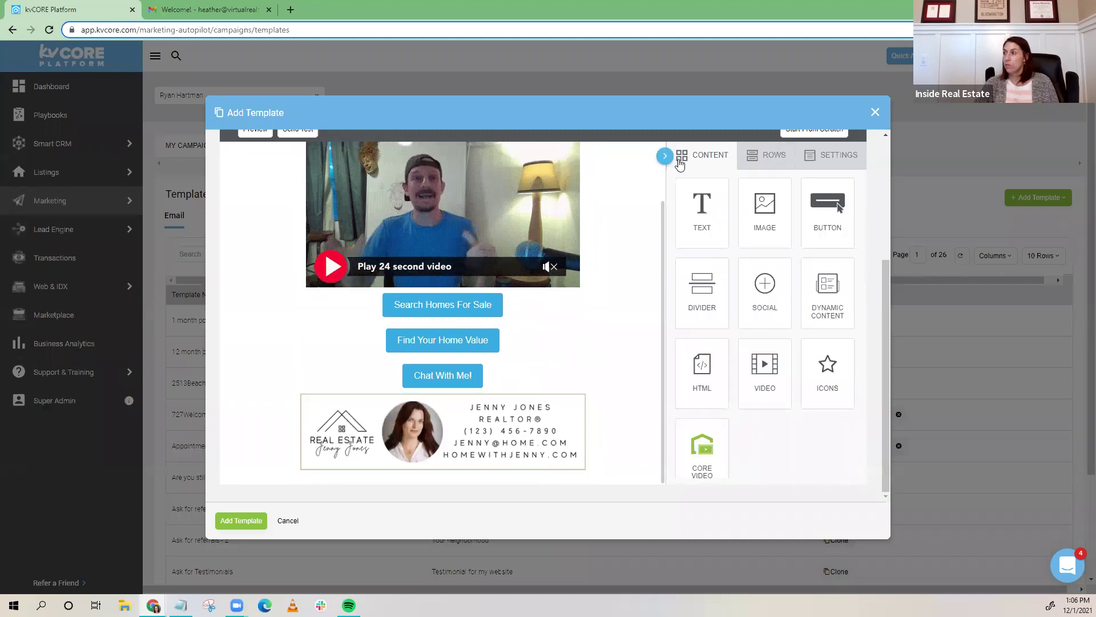
scroll(743, 368, "down", 1)
mouse_move(746, 261)
left_mouse_down()
mouse_move(648, 348)
mouse_move(479, 457)
mouse_move(465, 435)
left_mouse_up()
scroll(466, 436, "down", 1)
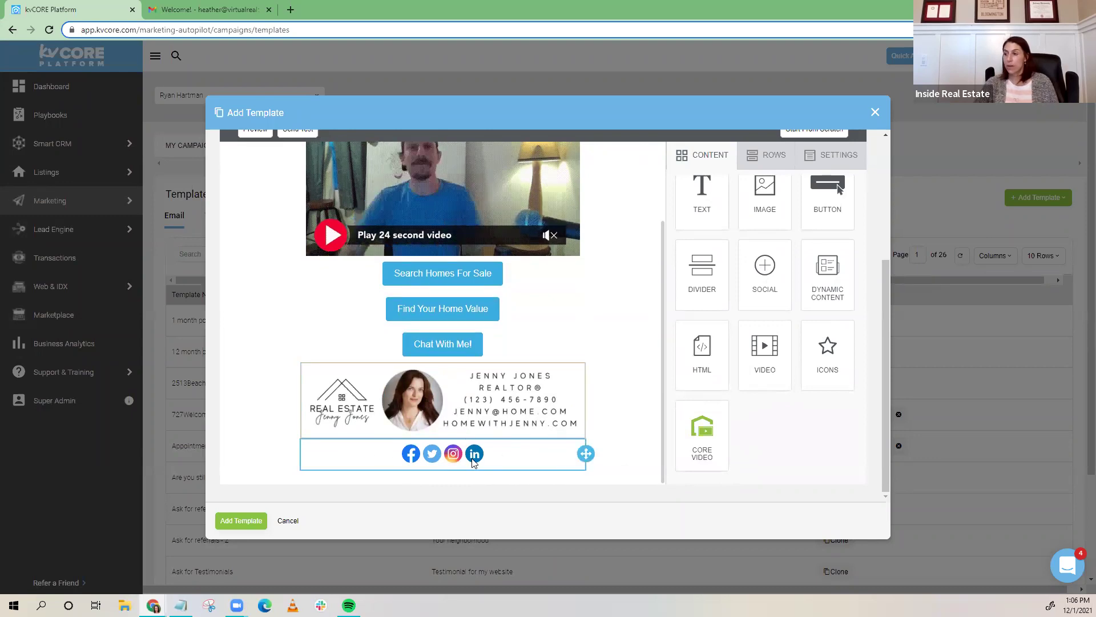
- Add a Vimeo icon to the social block's icon collection
left_click(510, 458)
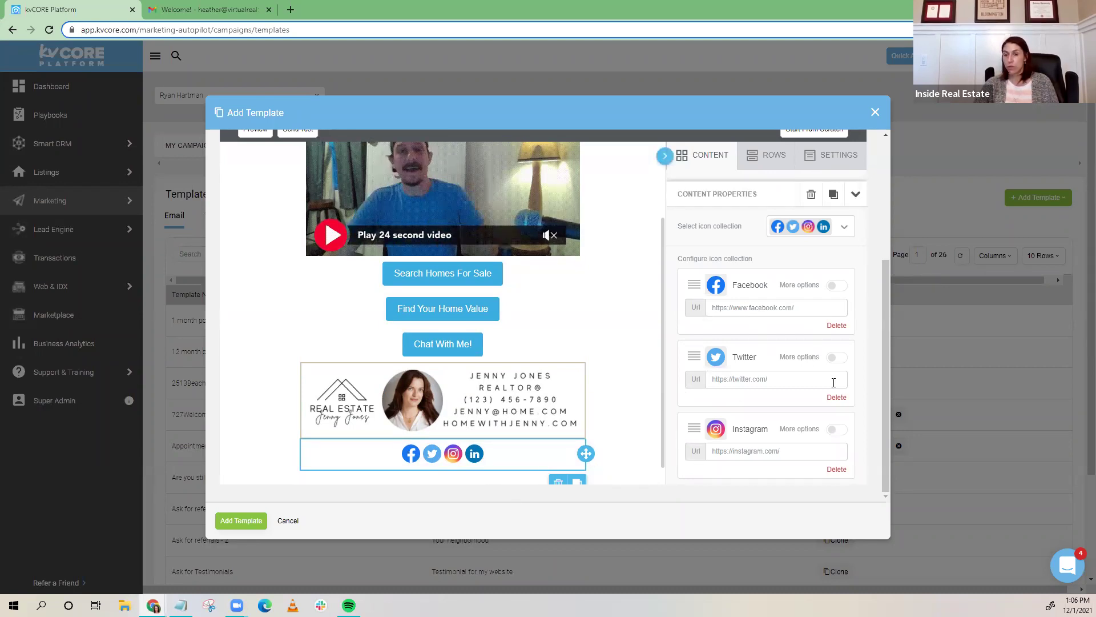
scroll(834, 383, "down", 1)
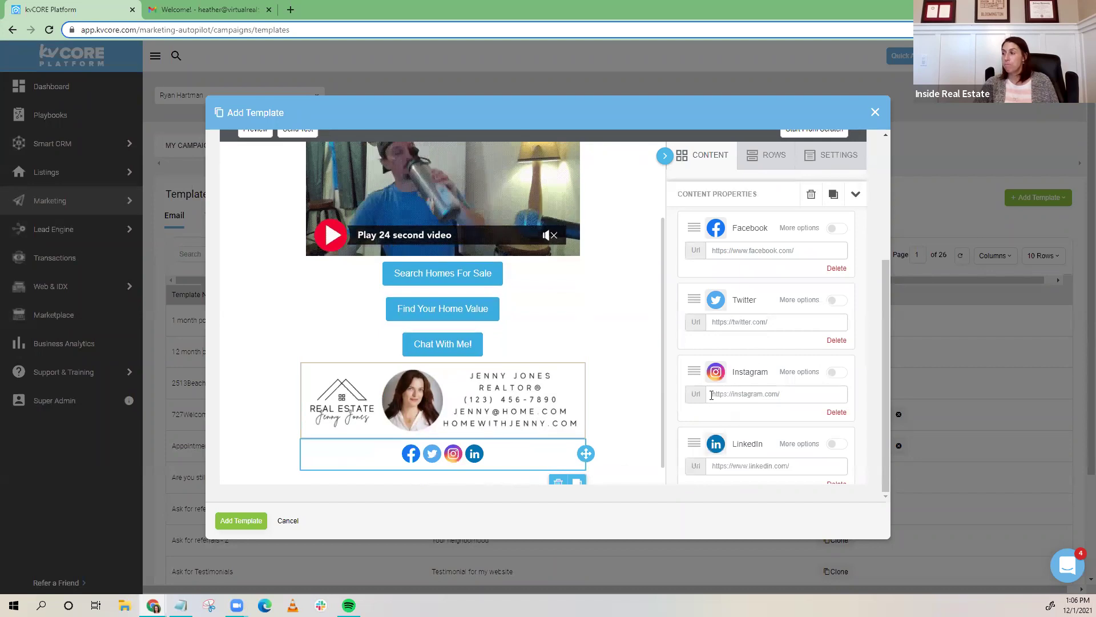
scroll(633, 396, "up", 1)
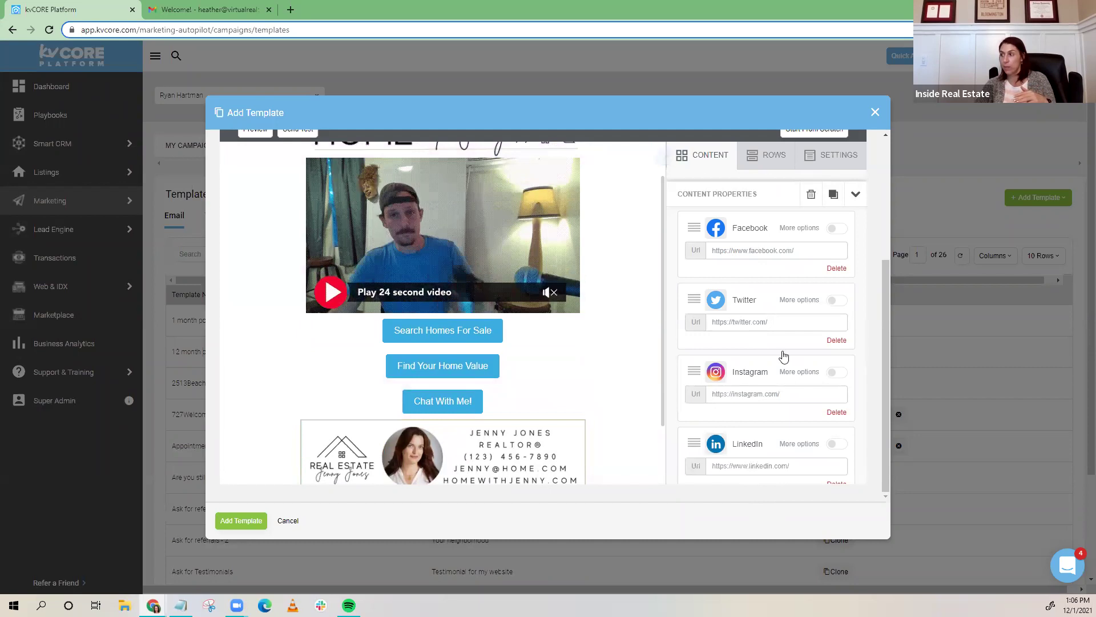
scroll(779, 411, "down", 3)
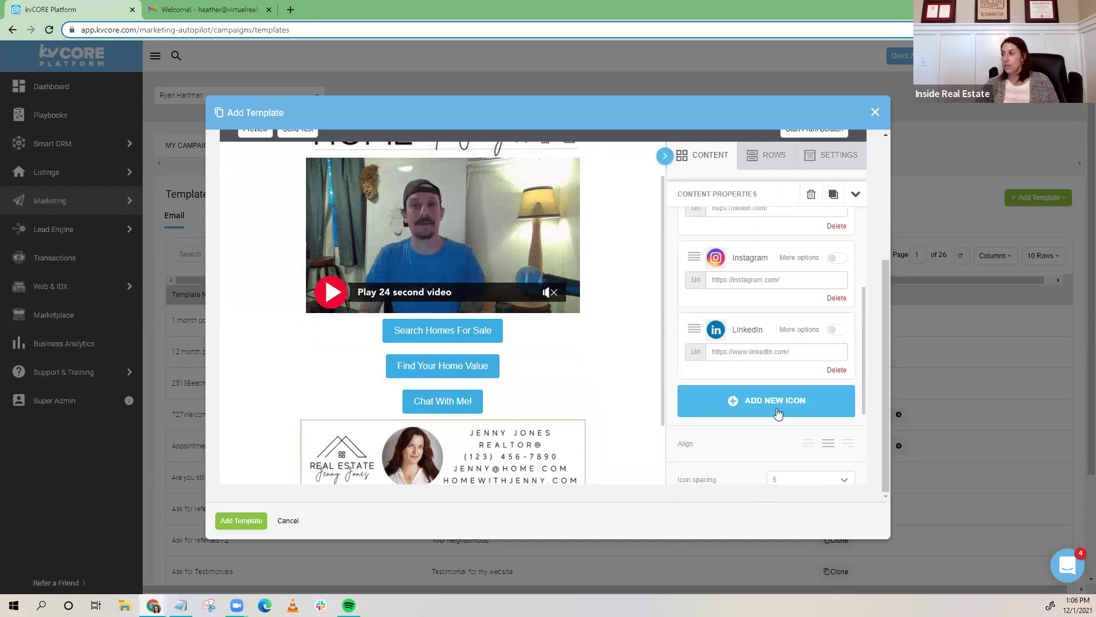
scroll(756, 411, "up", 3)
scroll(752, 413, "down", 3)
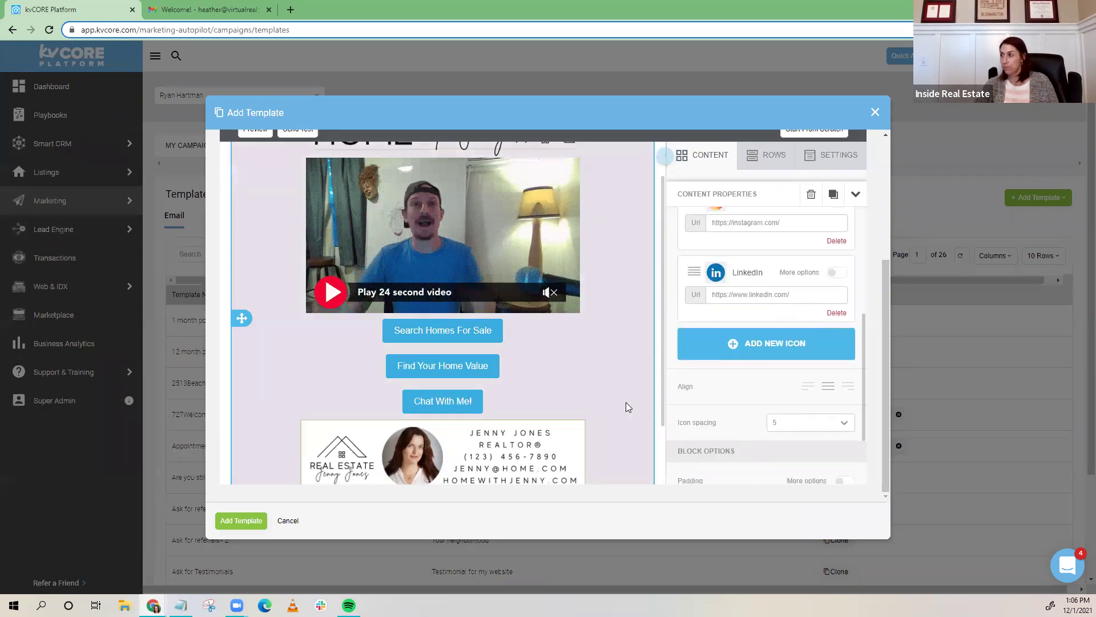
left_click(796, 348)
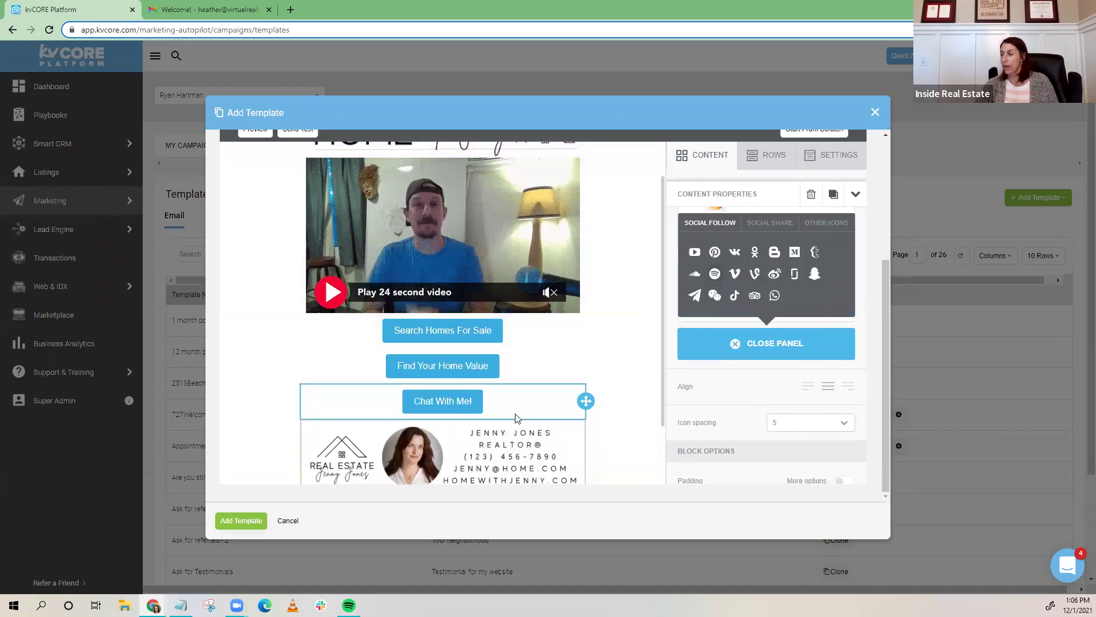
scroll(498, 471, "down", 1)
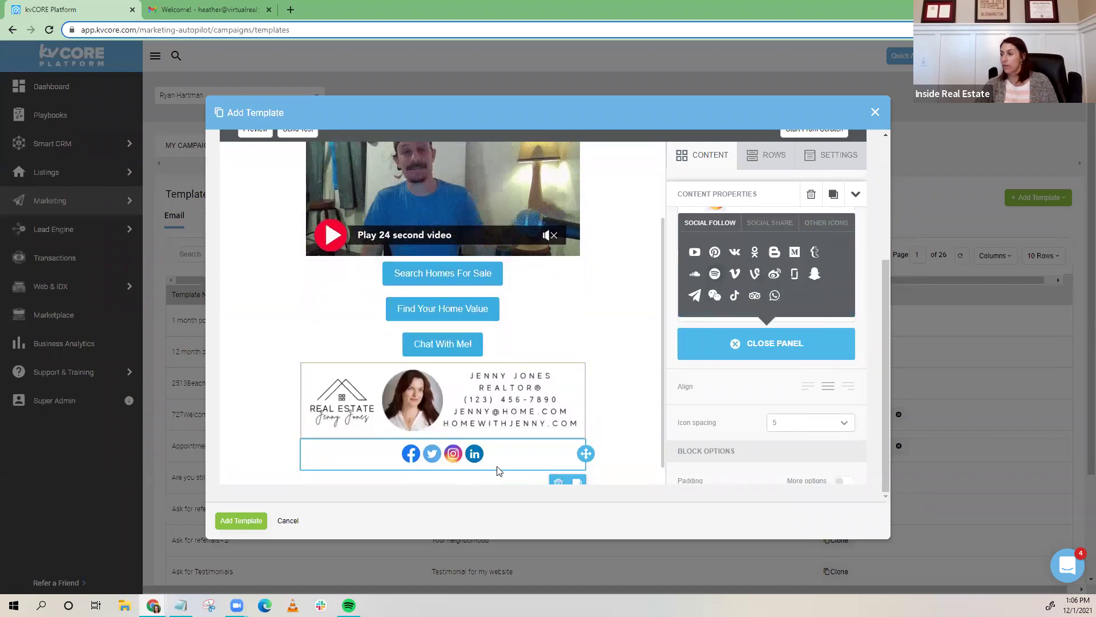
left_click(735, 275)
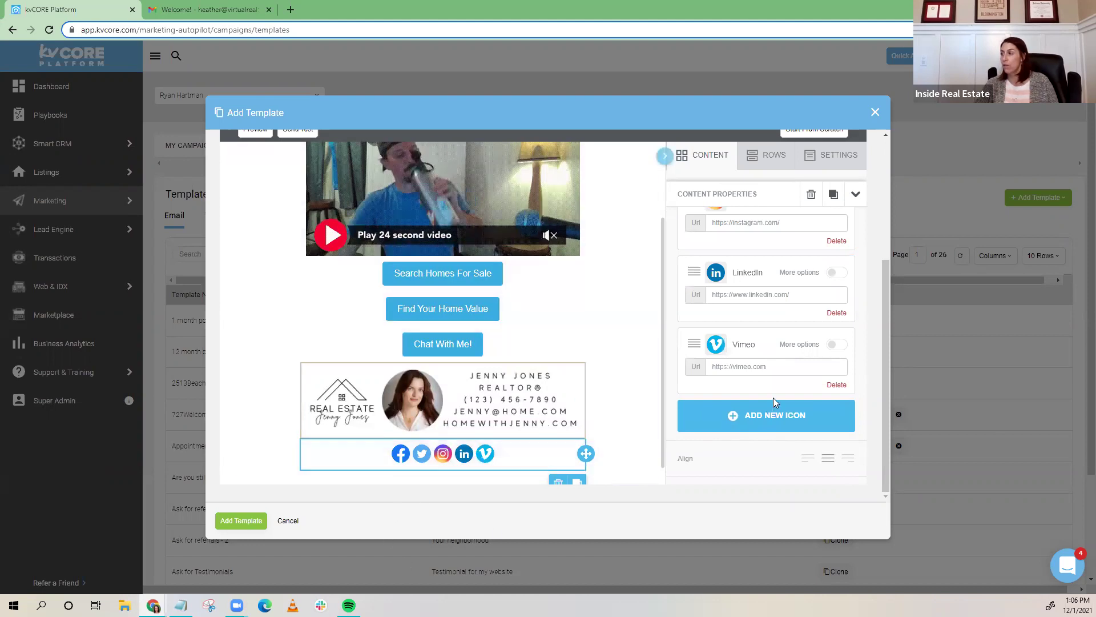
- Delete the LinkedIn icon from the social block
scroll(773, 398, "up", 2)
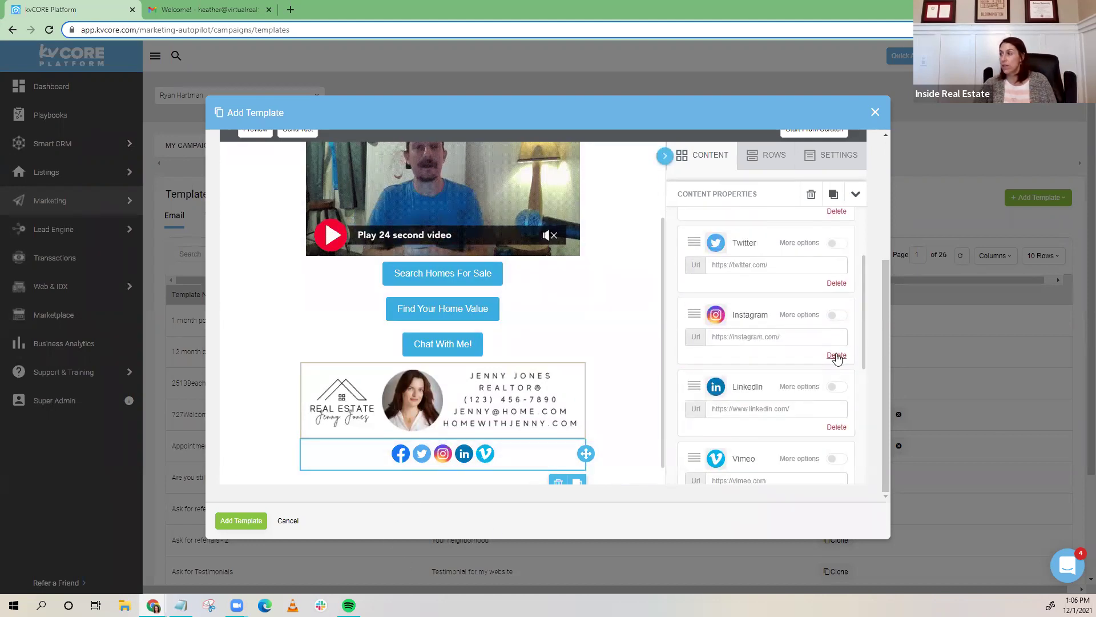
left_click(837, 427)
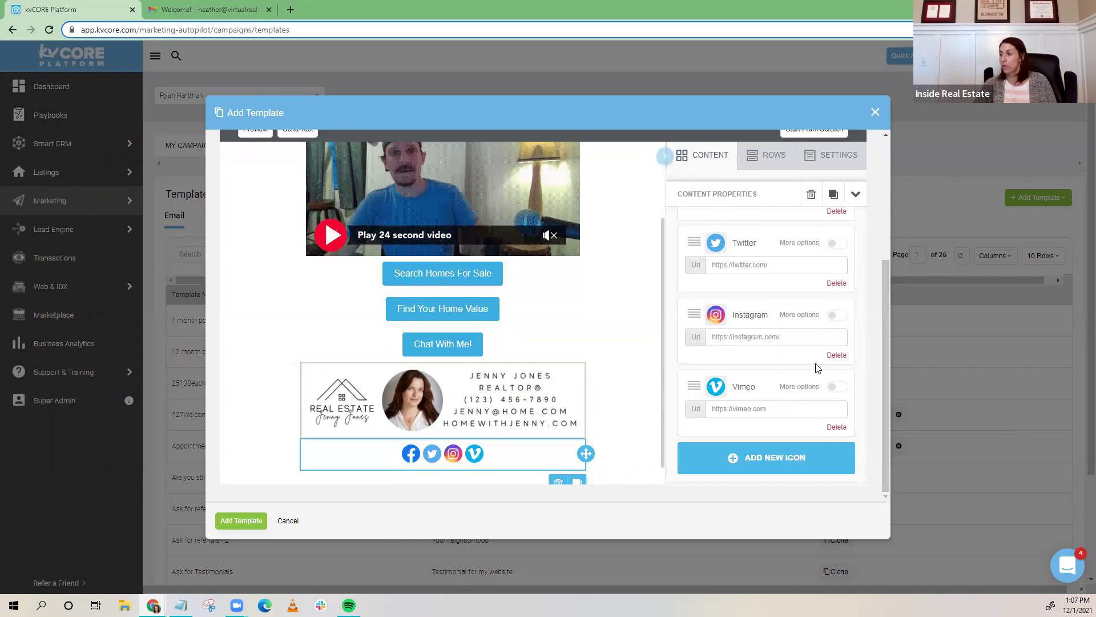
scroll(765, 371, "down", 1)
scroll(501, 460, "down", 1)
- Set the "Search Homes For Sale" button's background color to #d1c3a5
scroll(502, 460, "up", 3)
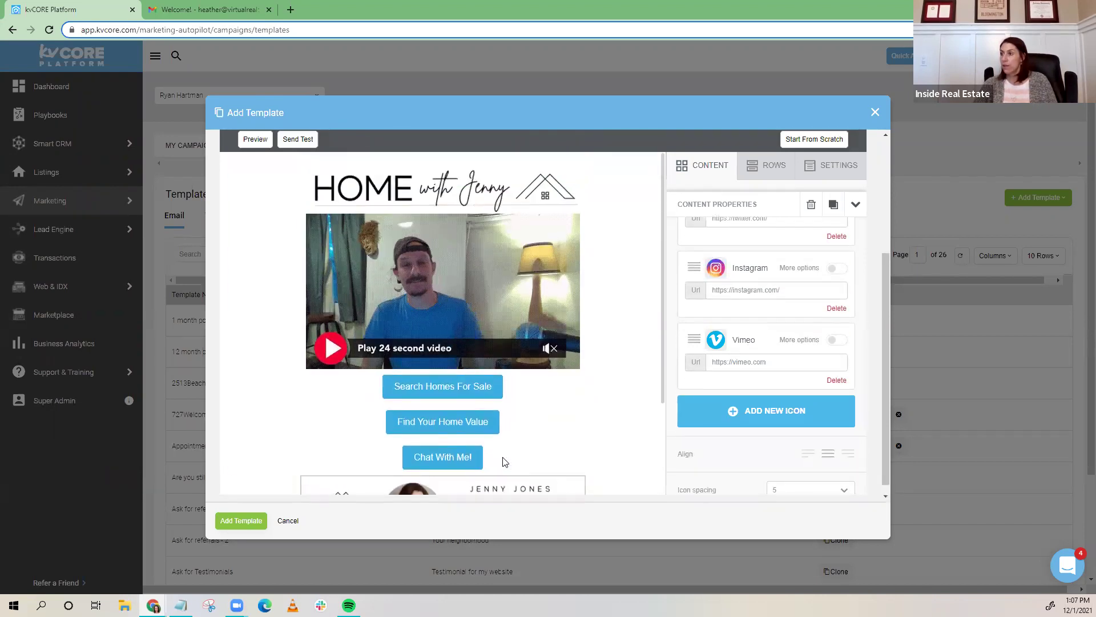
scroll(505, 462, "up", 1)
scroll(508, 454, "down", 3)
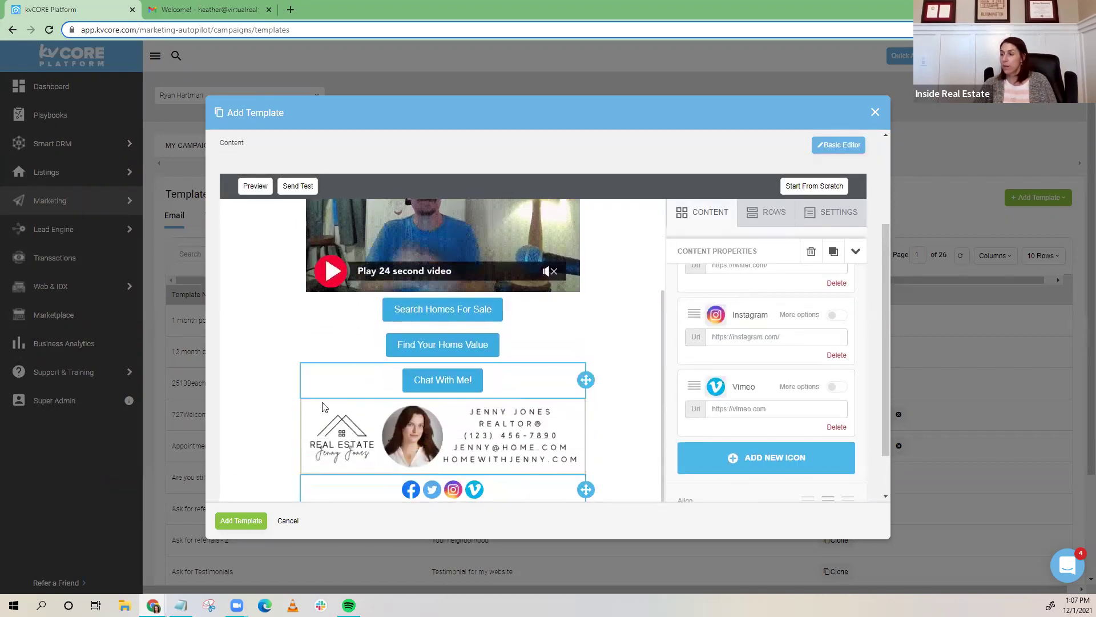
scroll(585, 400, "up", 2)
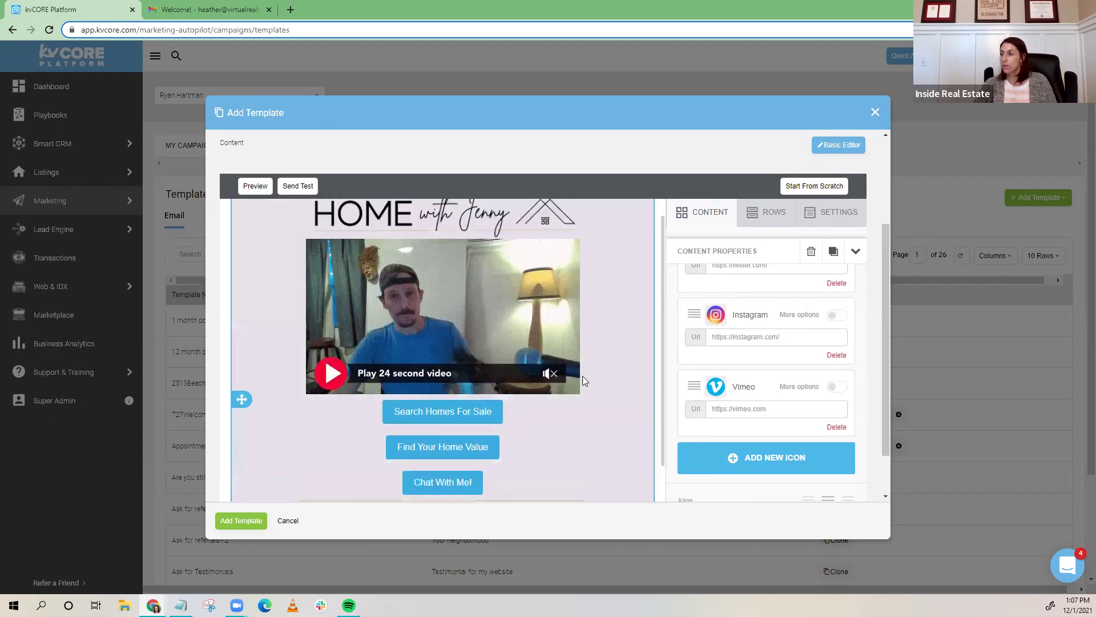
scroll(482, 313, "down", 1)
left_click(436, 376)
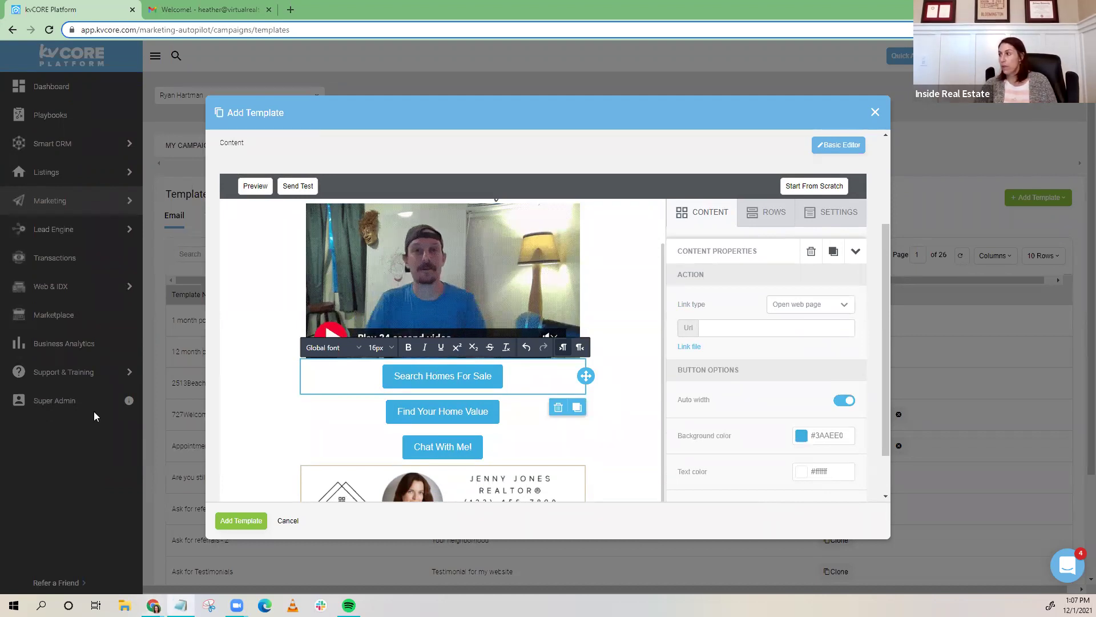
left_click(835, 436)
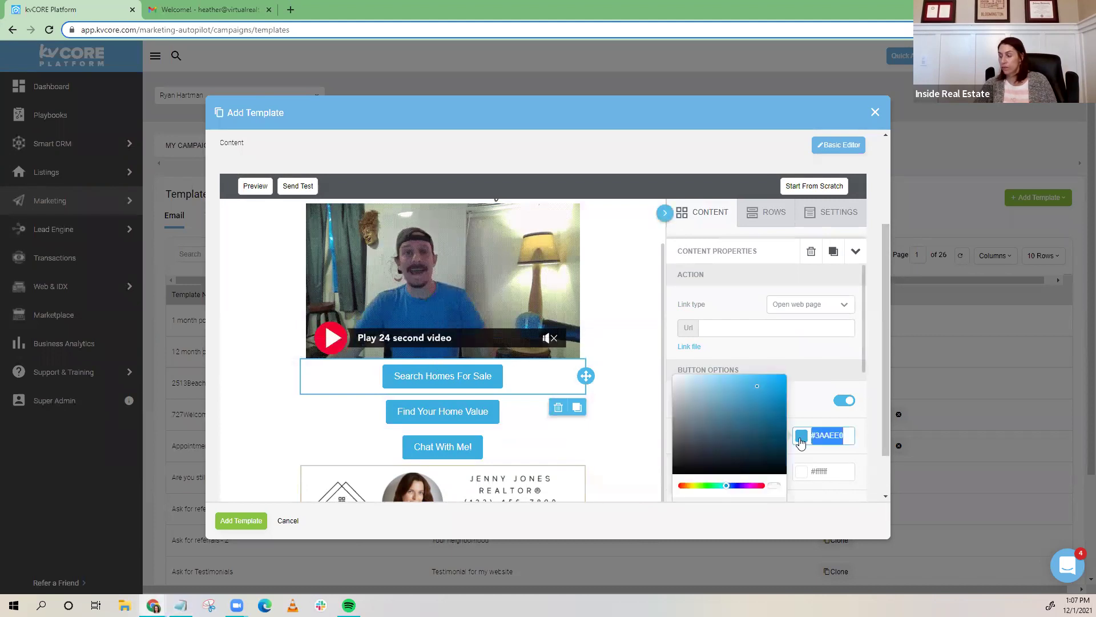
- Set the background color of the "Find Your Home Value" and "Chat With Me!" buttons to #d1c3a5
left_click(423, 411)
left_click(852, 435)
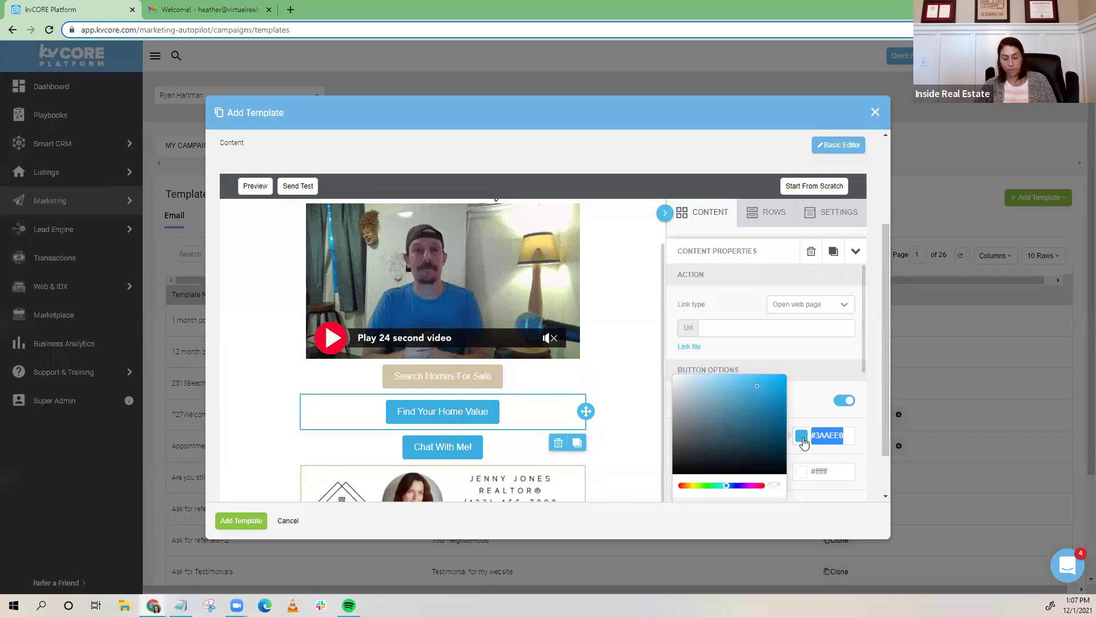
type("#d1c3a5")
left_click(434, 444)
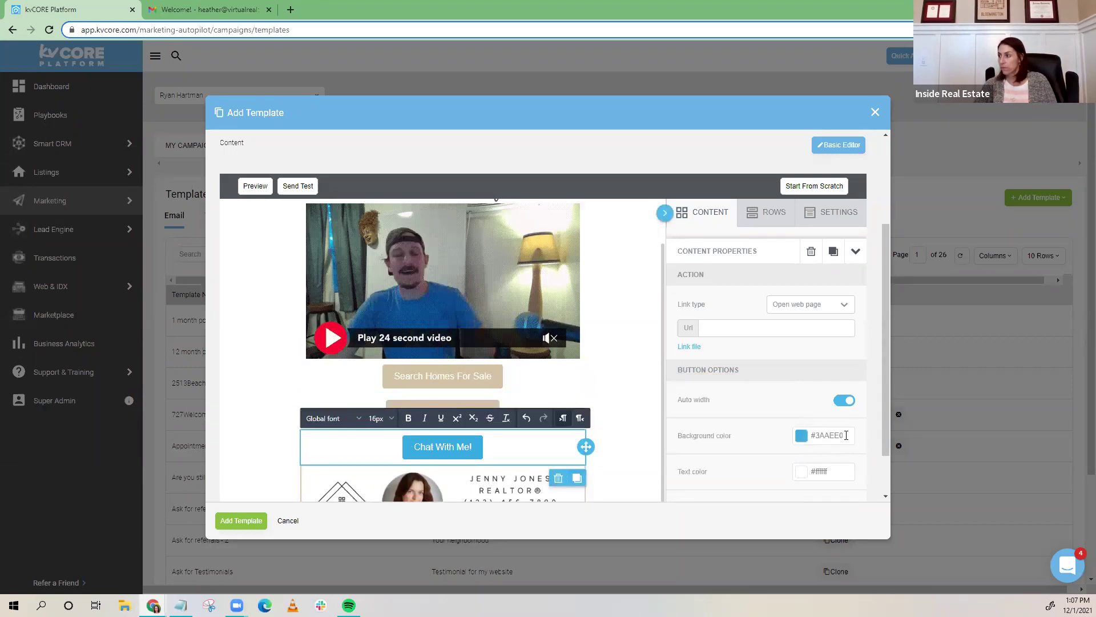
left_click(807, 437)
type("#d1c3a5")
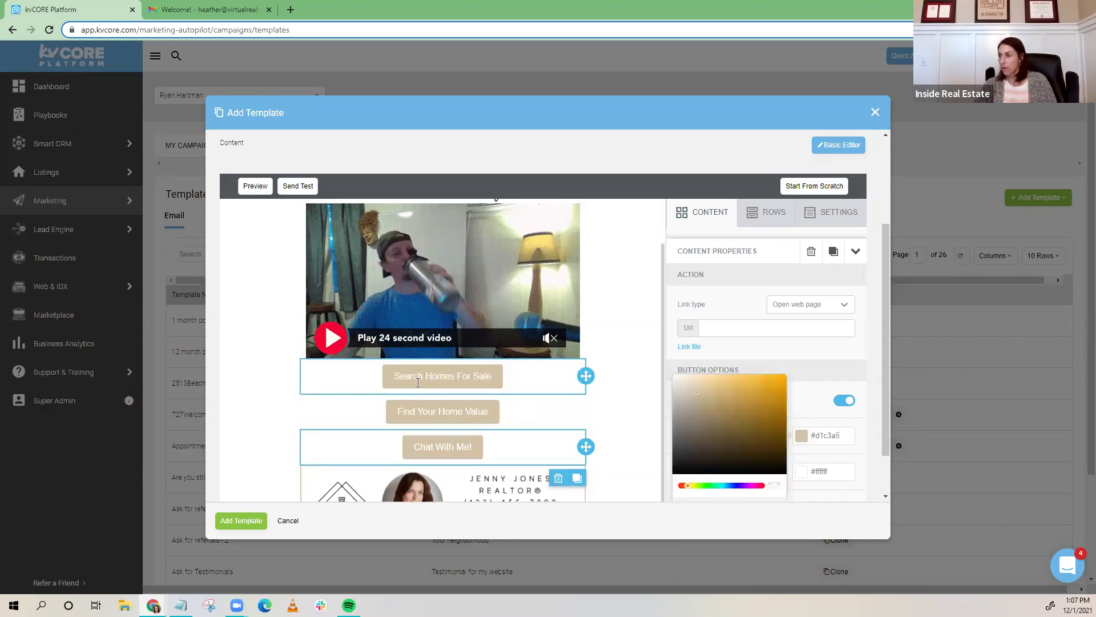
- Set the "Search Homes For Sale" button's text color to black, #000000
left_click(418, 376)
scroll(828, 427, "down", 1)
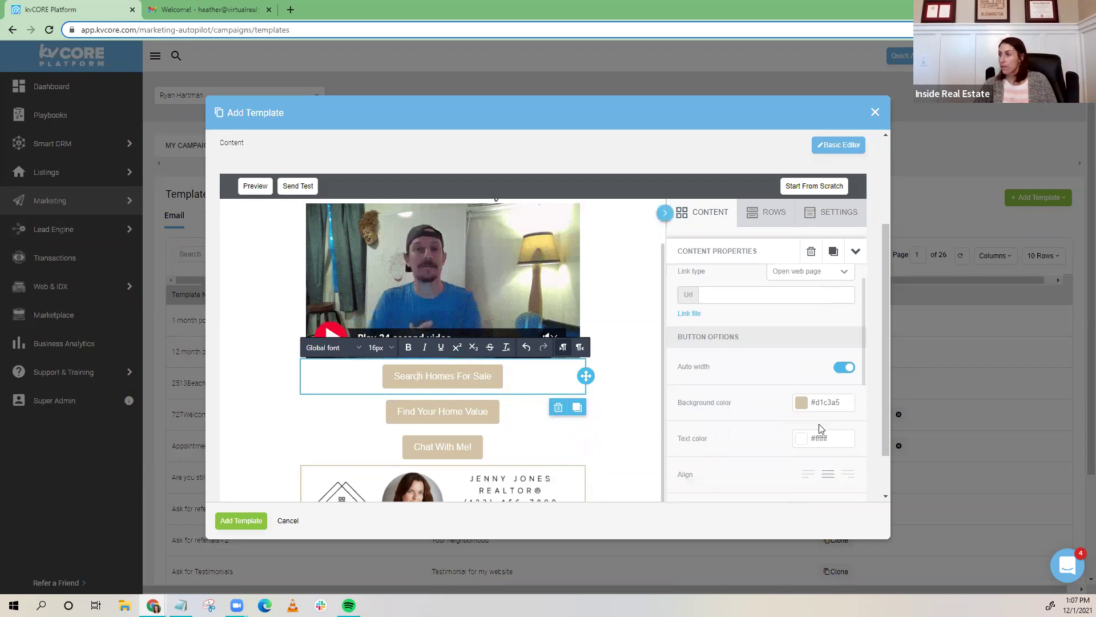
left_click(798, 415)
scroll(788, 435, "down", 2)
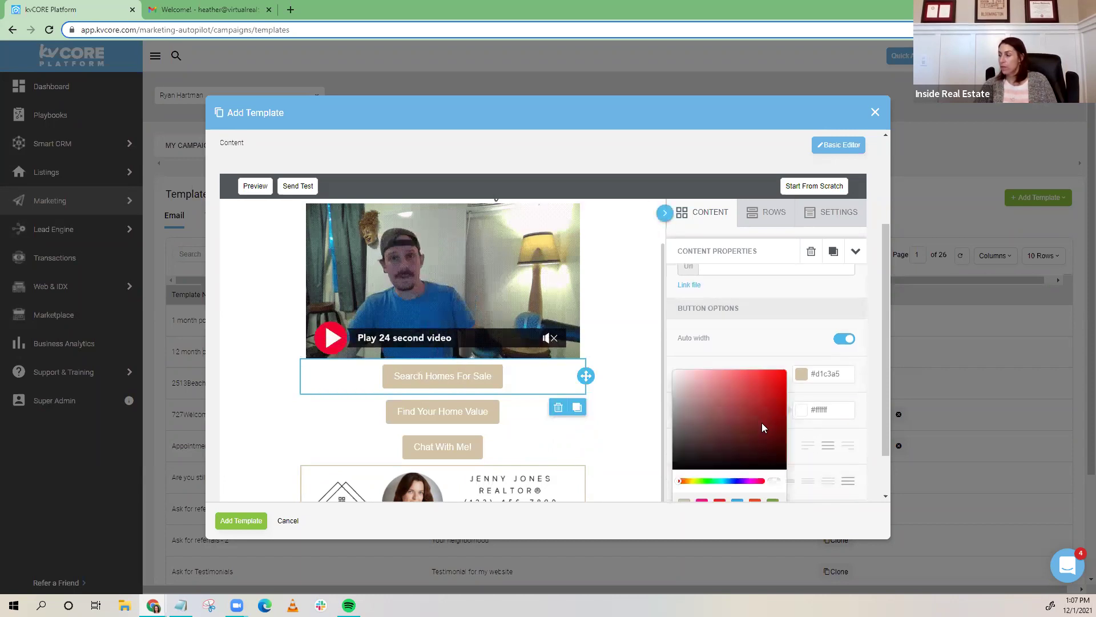
left_click(684, 394)
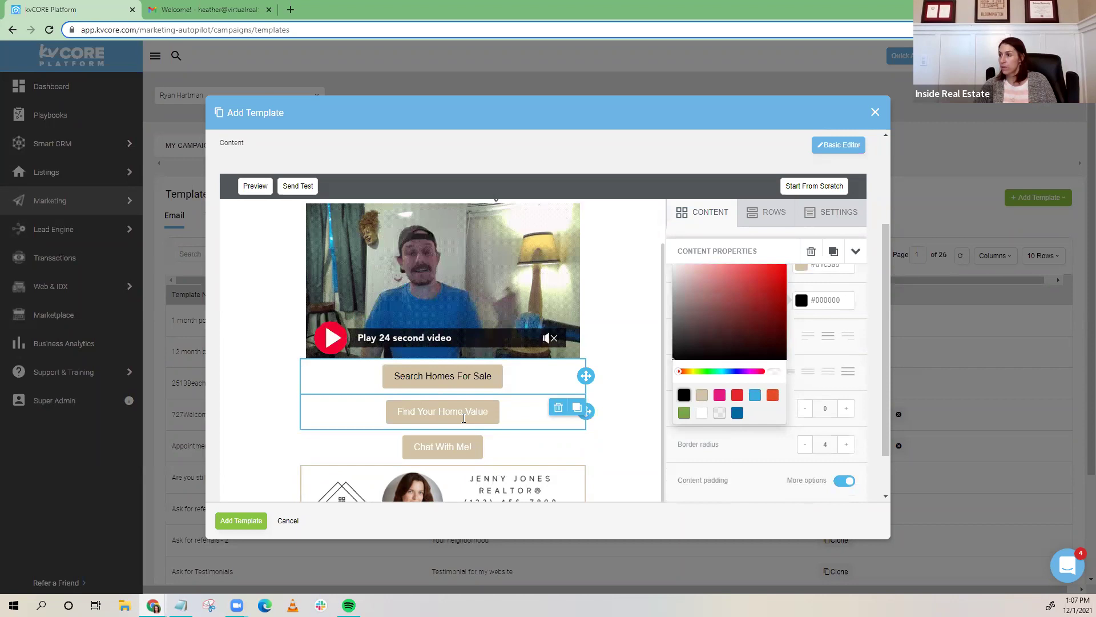
- Set the "Find Your Home Value" button's text color to black
left_click(443, 411)
left_click(799, 473)
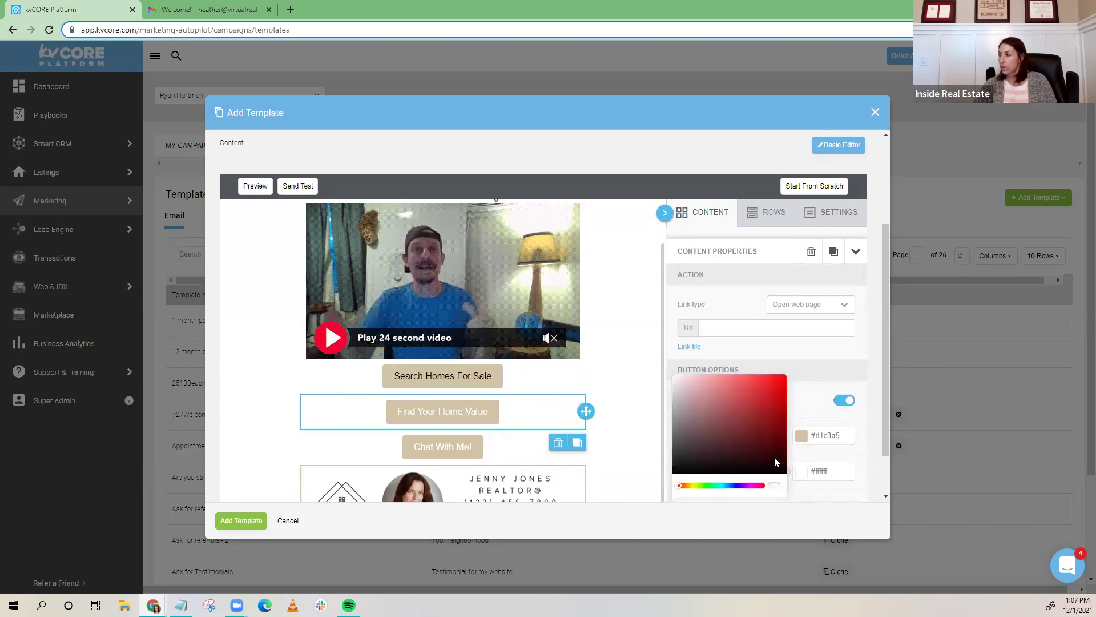
scroll(748, 439, "down", 3)
- Set the "Chat With Me!" button's text color to black, #000000
left_click(442, 447)
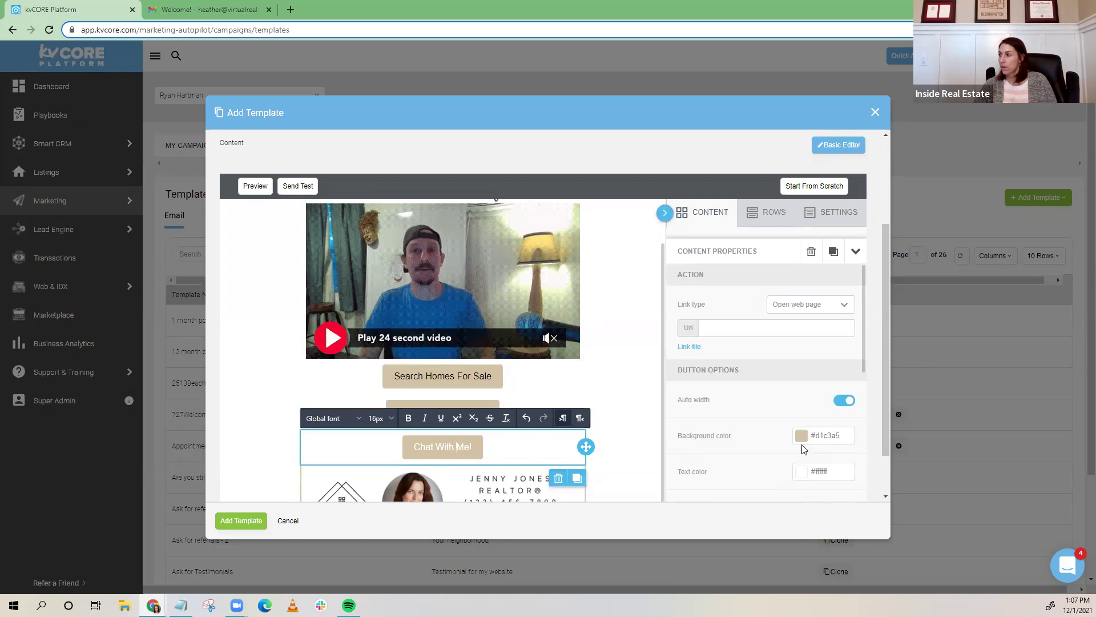
left_click(802, 471)
scroll(736, 445, "down", 3)
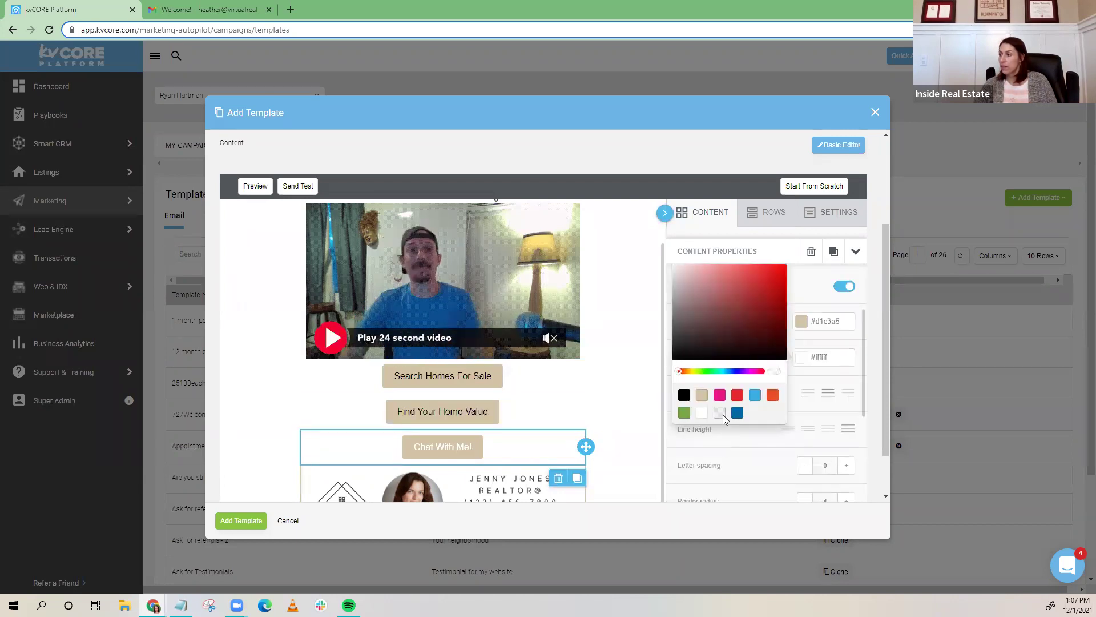
left_click(683, 394)
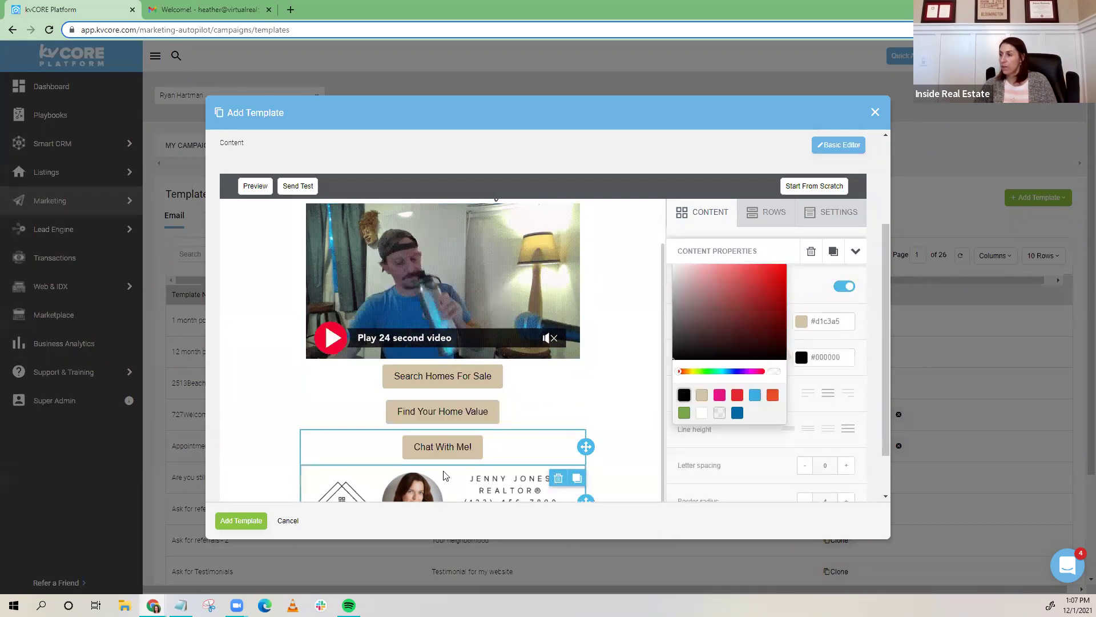
- Add a text block between the logo and the video reading "Welcome to my website!"
scroll(464, 428, "down", 1)
scroll(465, 429, "up", 2)
scroll(474, 400, "down", 2)
scroll(486, 352, "up", 2)
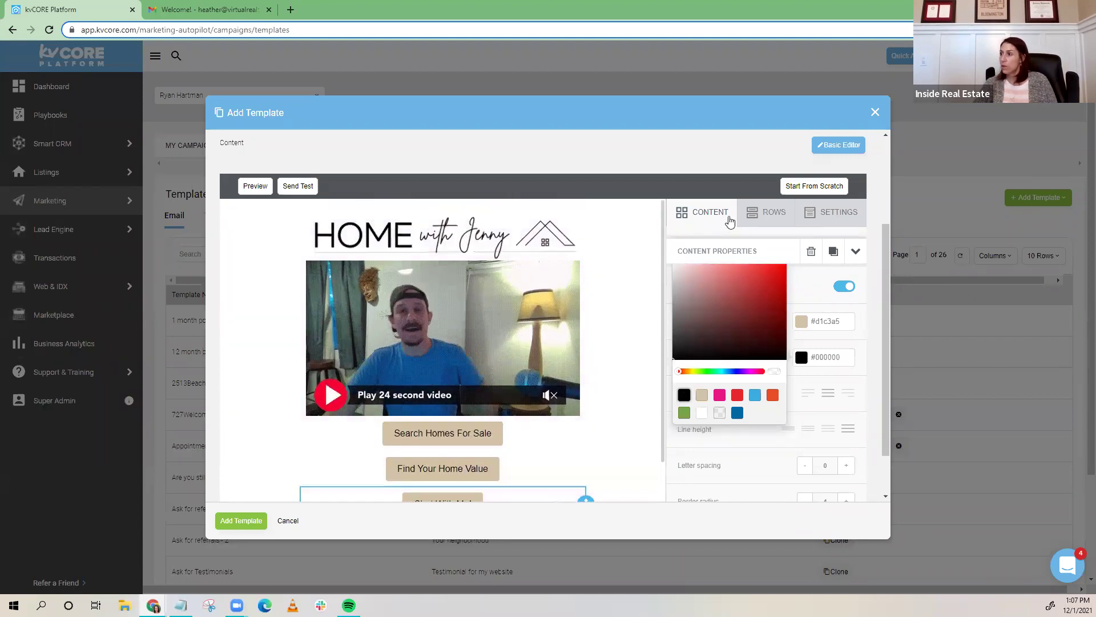
left_click(713, 217)
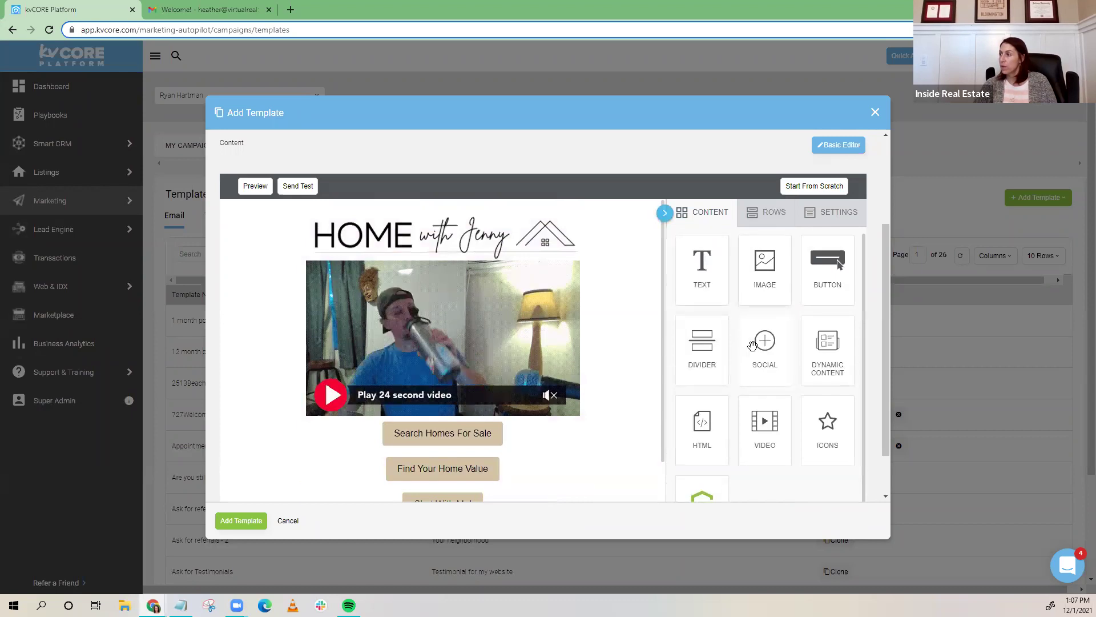
left_click_drag(702, 268, 497, 270)
key("ctrl+a")
type("W")
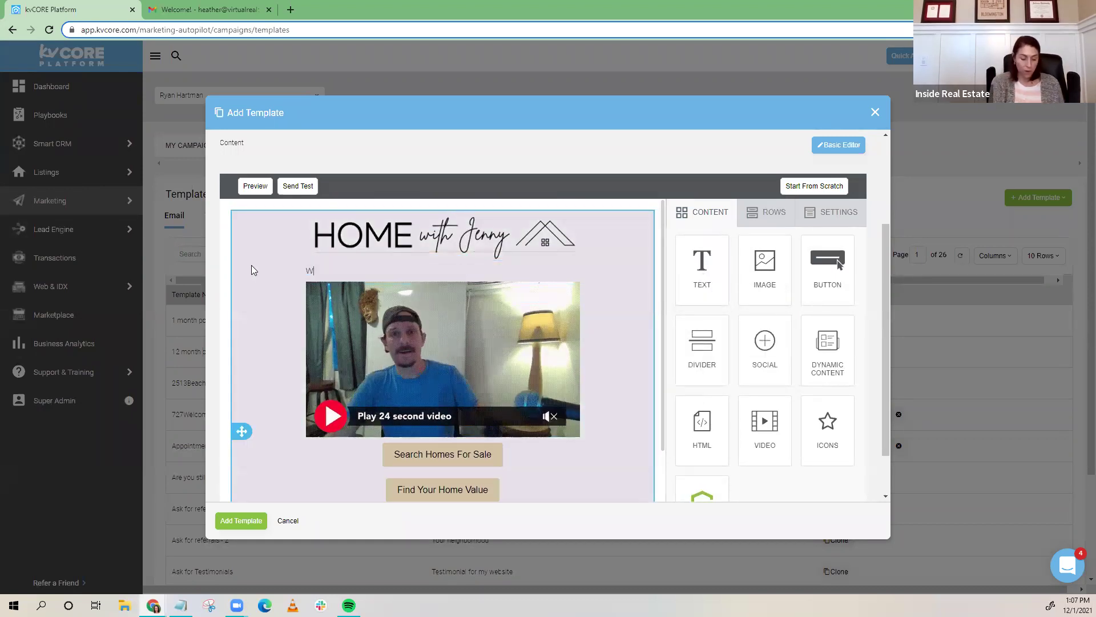
type("elcome to ")
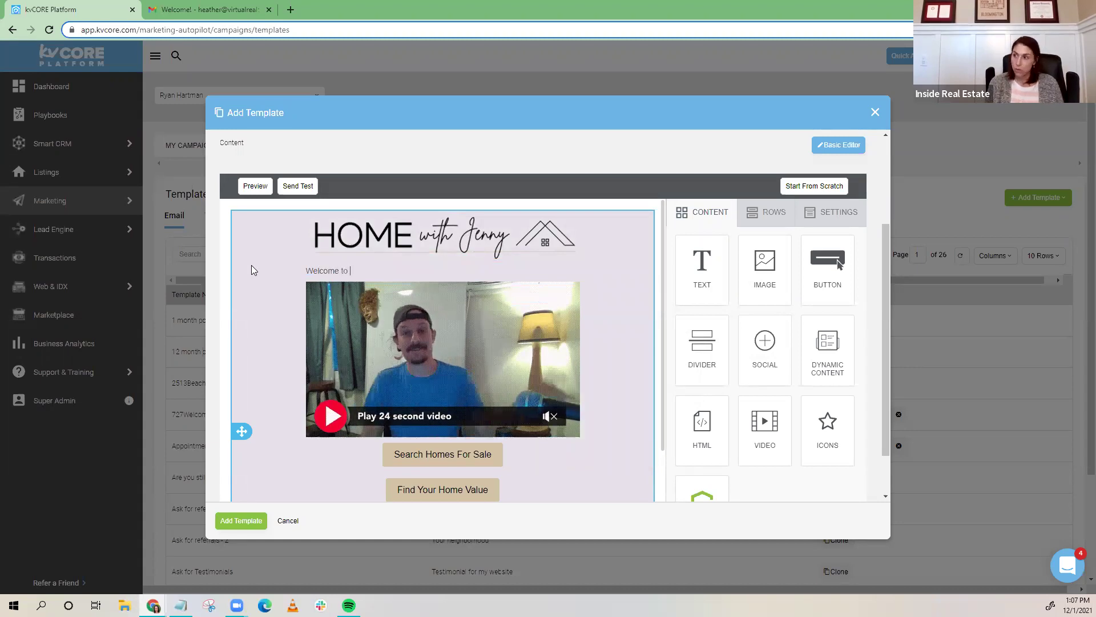
type("my")
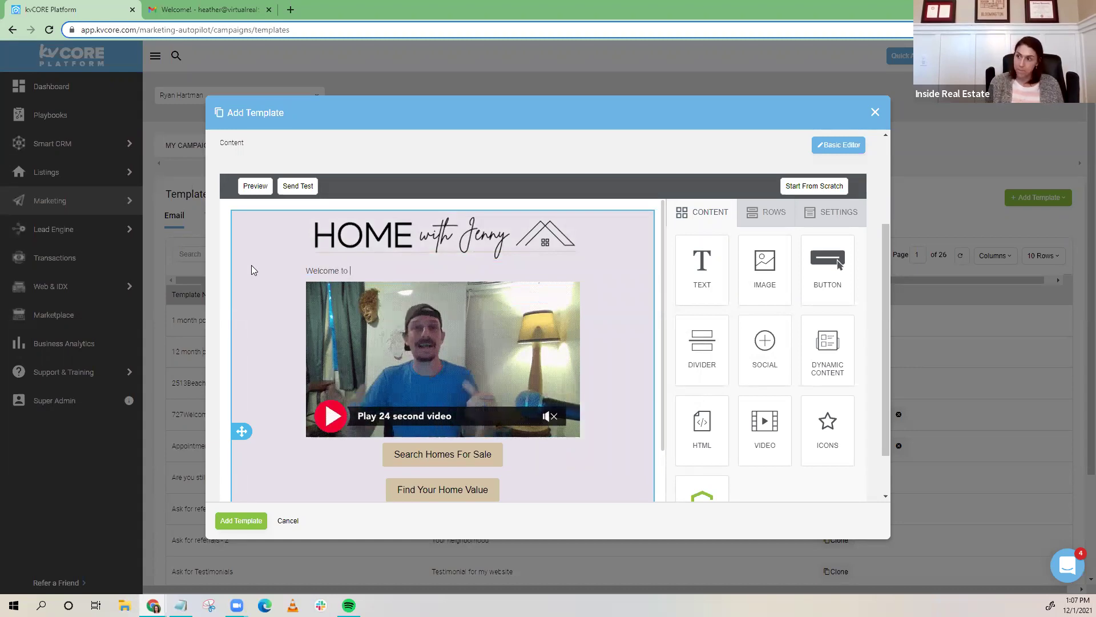
type(" webist")
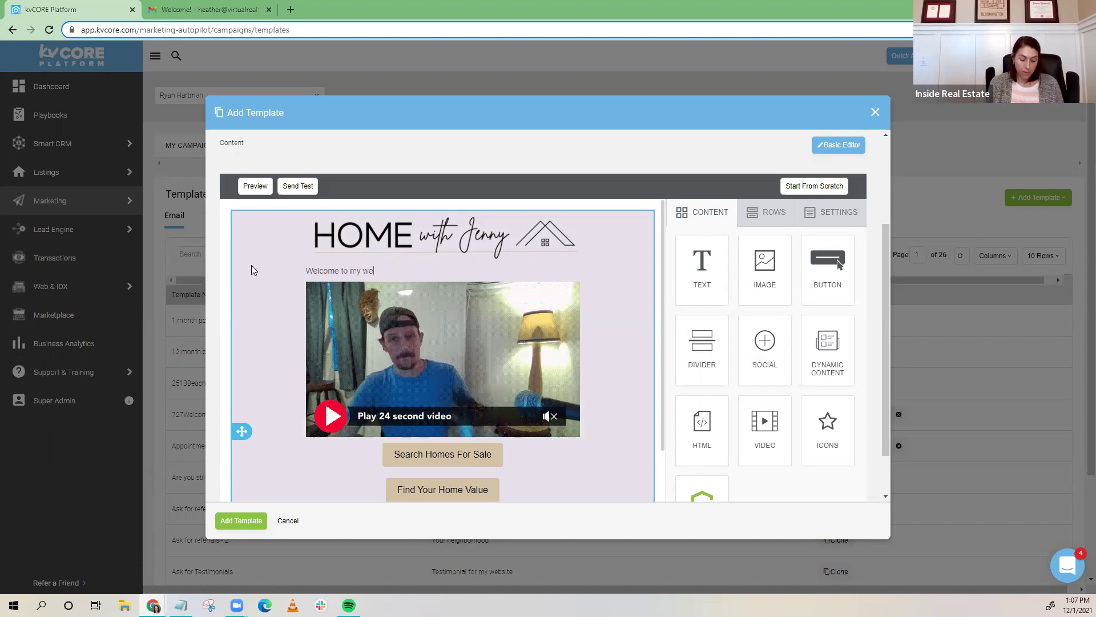
key("BackSpace")
key("BackSpace")
key("BackSpace")
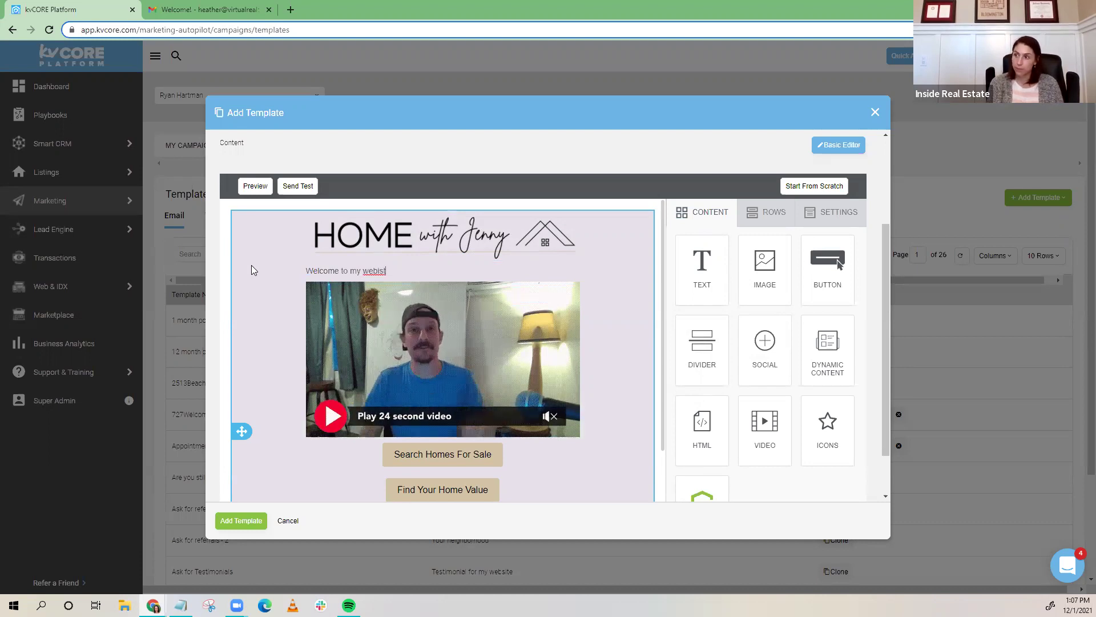
type("site!")
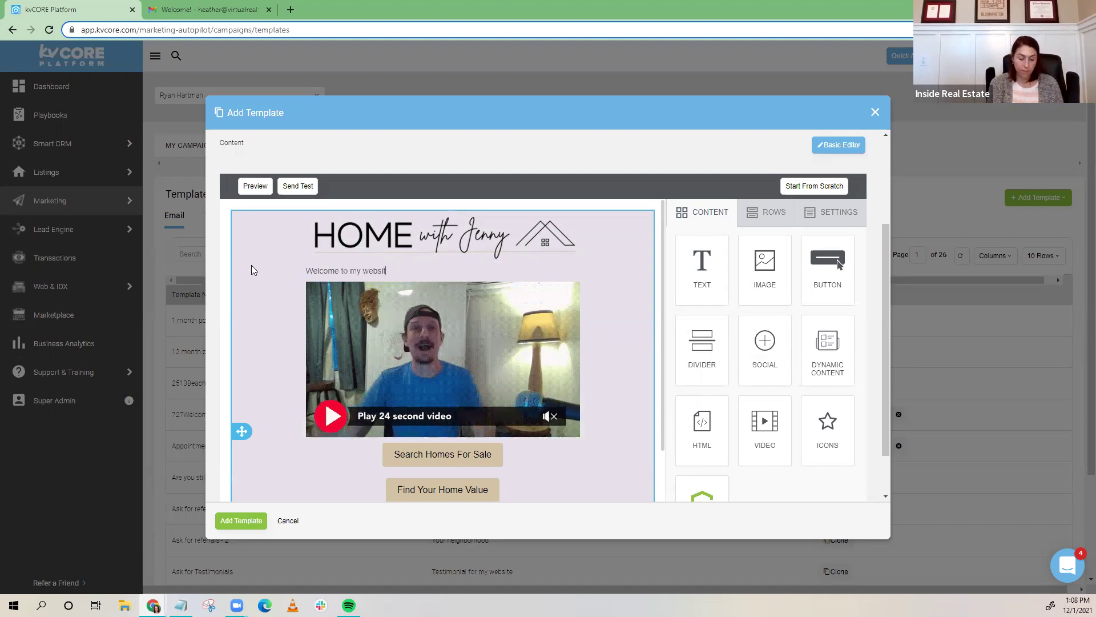
- Capitalize the remaining words of the welcome text so it reads "Welcome To My Website!"
left_click(370, 272)
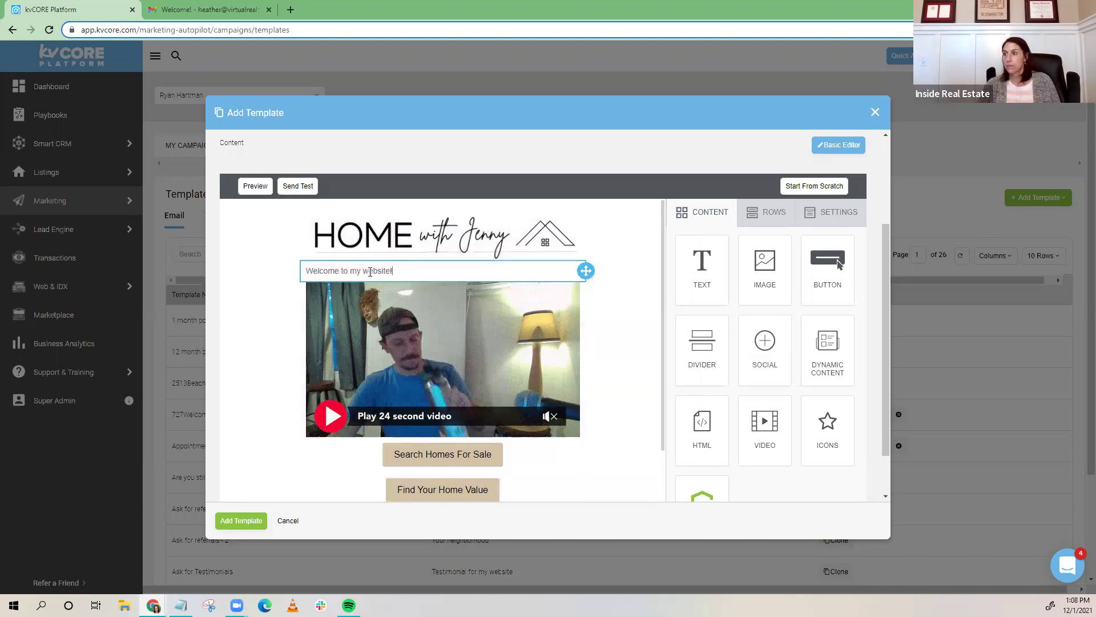
left_click(364, 270)
key("Delete")
type("W")
left_click(350, 271)
key("Delete")
type("M")
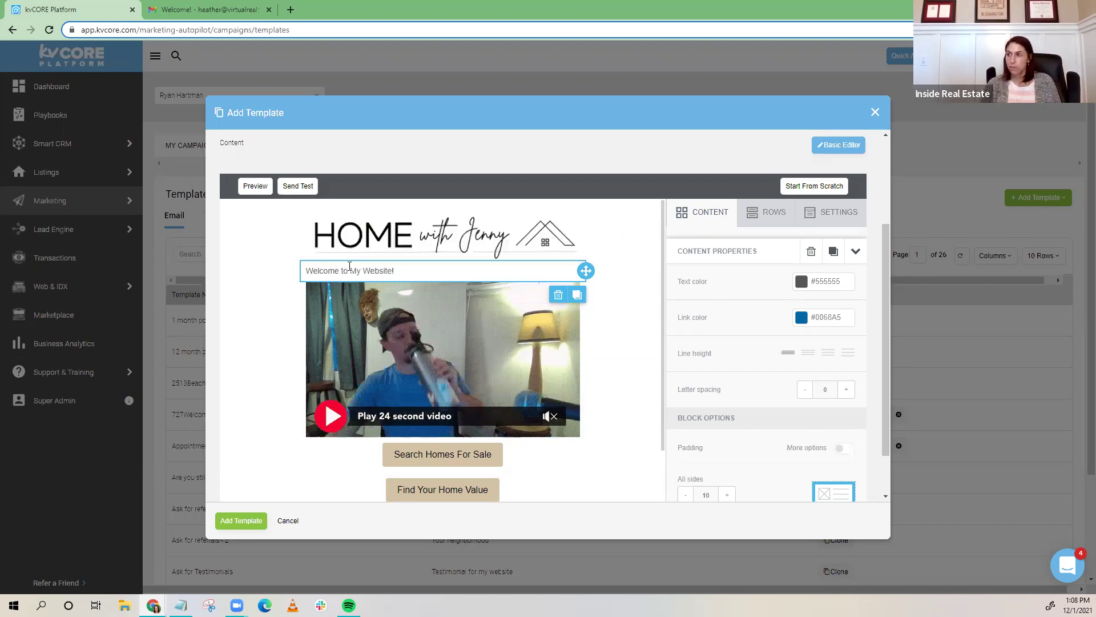
left_click(345, 269)
key("BackSpace")
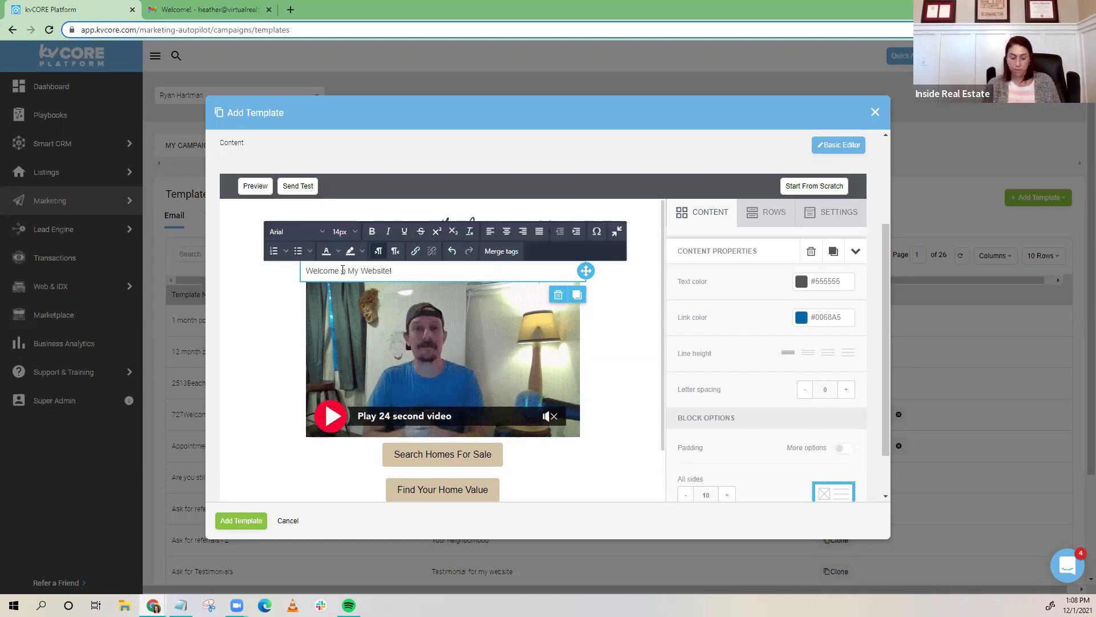
type("T")
- Center the "Welcome To My Website!" text, make it bold and set its font size to 20px
left_click_drag(397, 271, 281, 267)
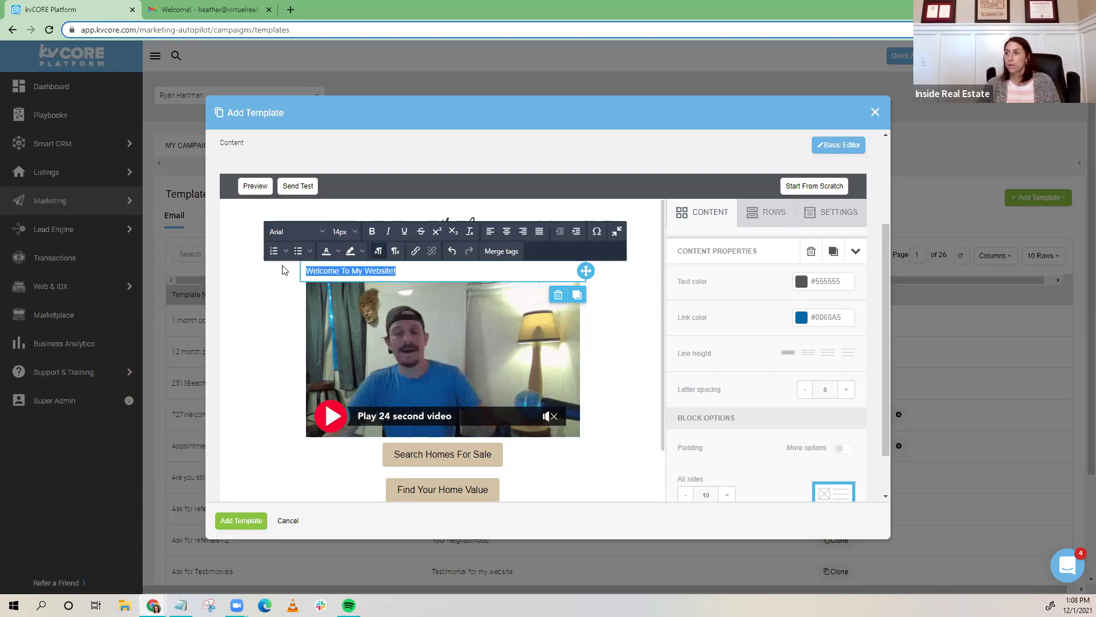
left_click(507, 233)
left_click(354, 238)
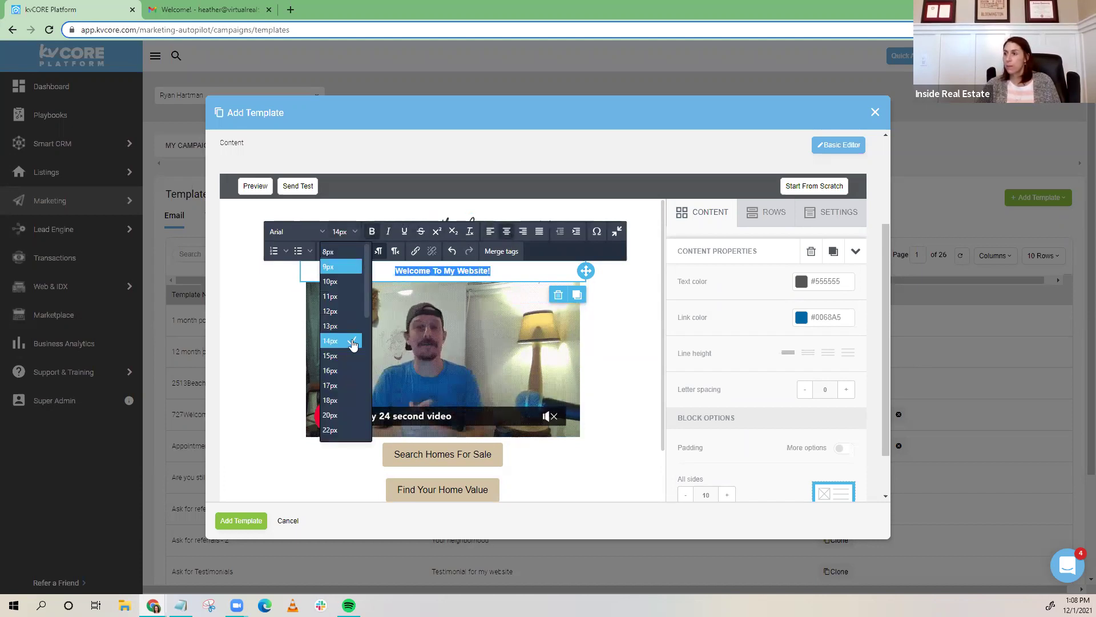
left_click(342, 390)
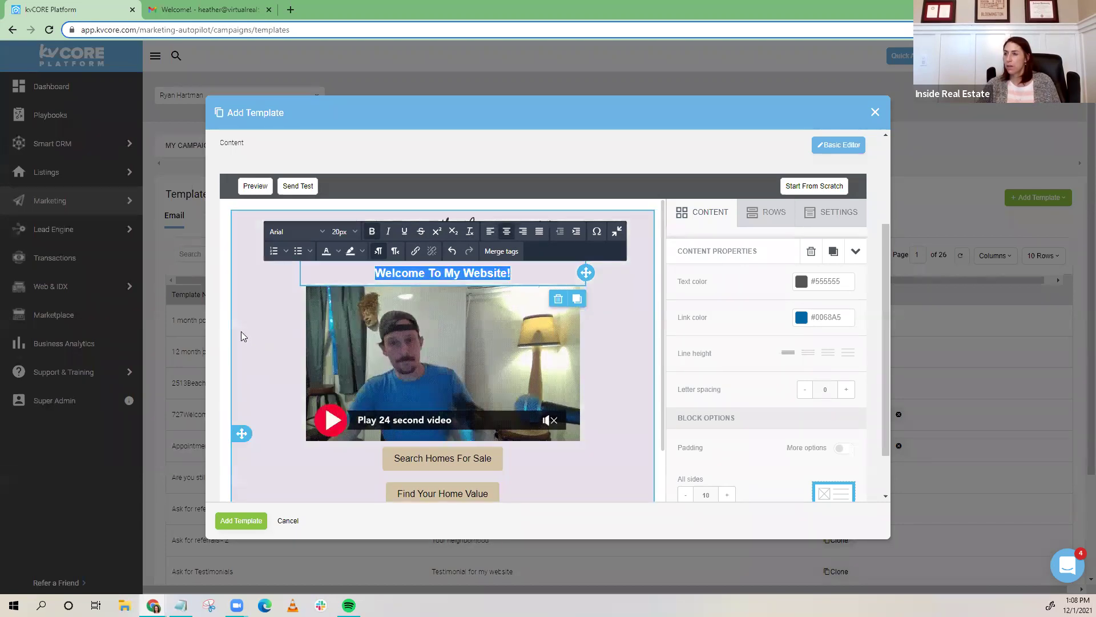
left_click(241, 331)
left_click(438, 274)
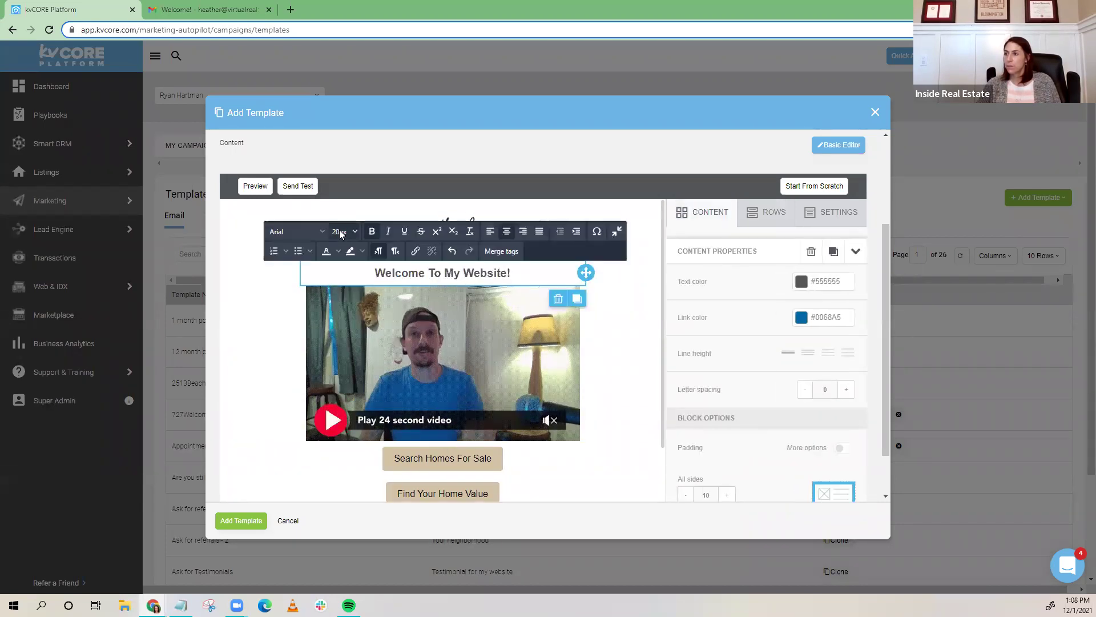
left_click(236, 359)
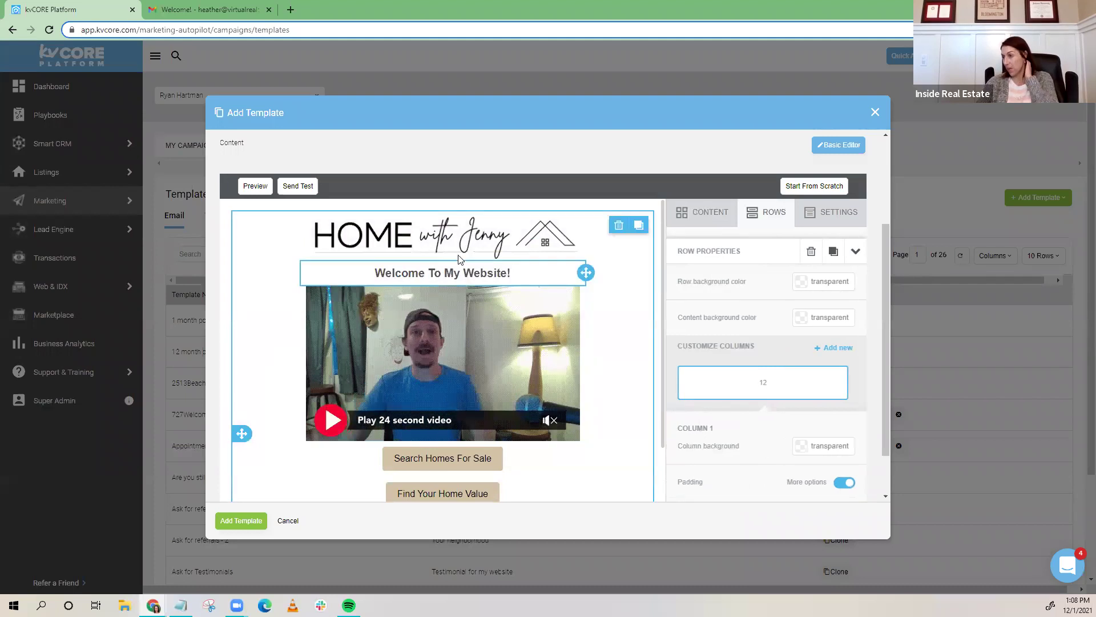
left_click(372, 272)
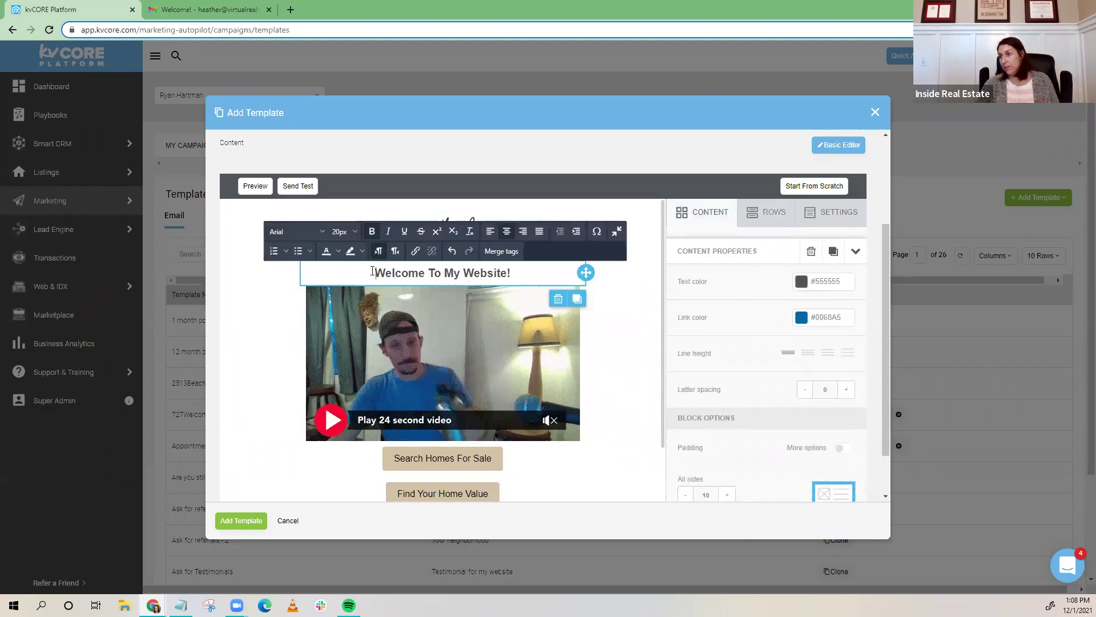
left_click(270, 343)
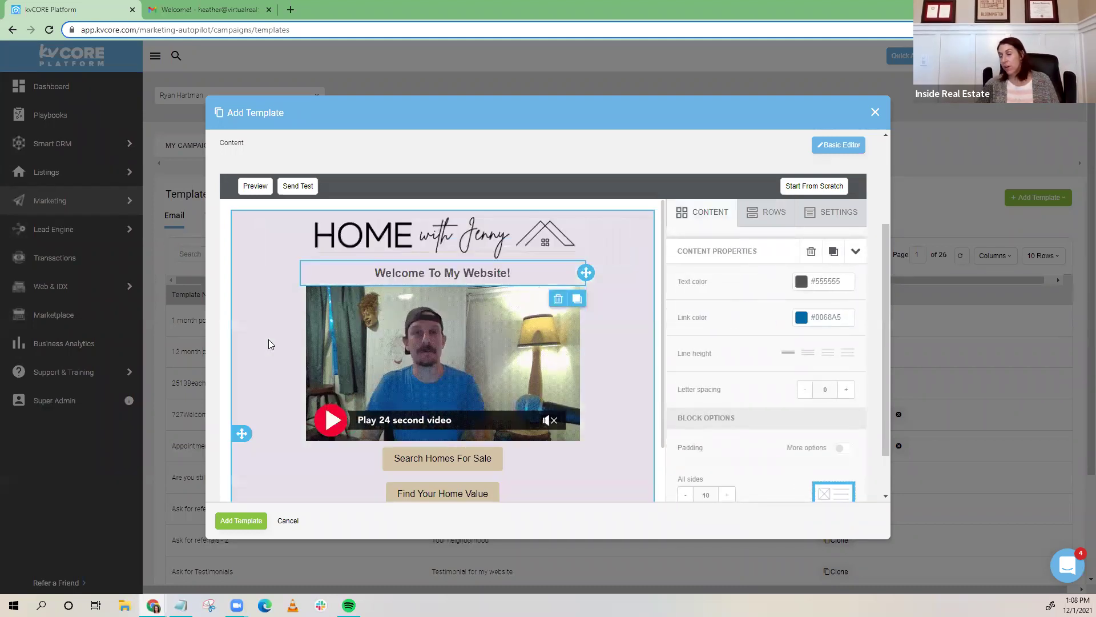
- Change the font of the "Welcome To My Website!" text to Verdana
left_click(365, 236)
triple_click(365, 273)
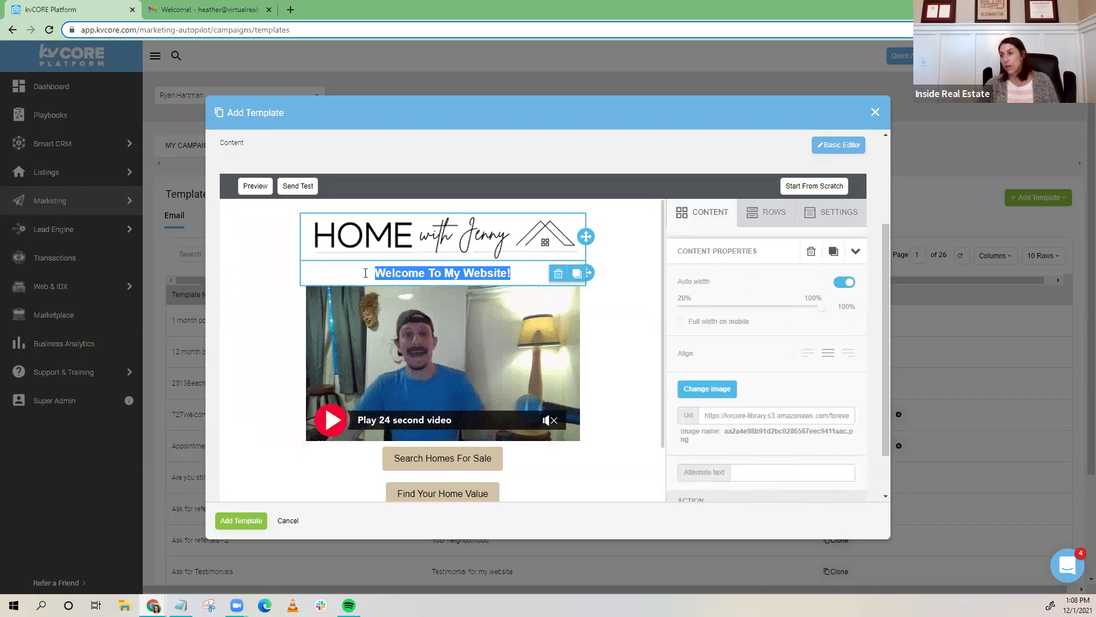
left_click(365, 272)
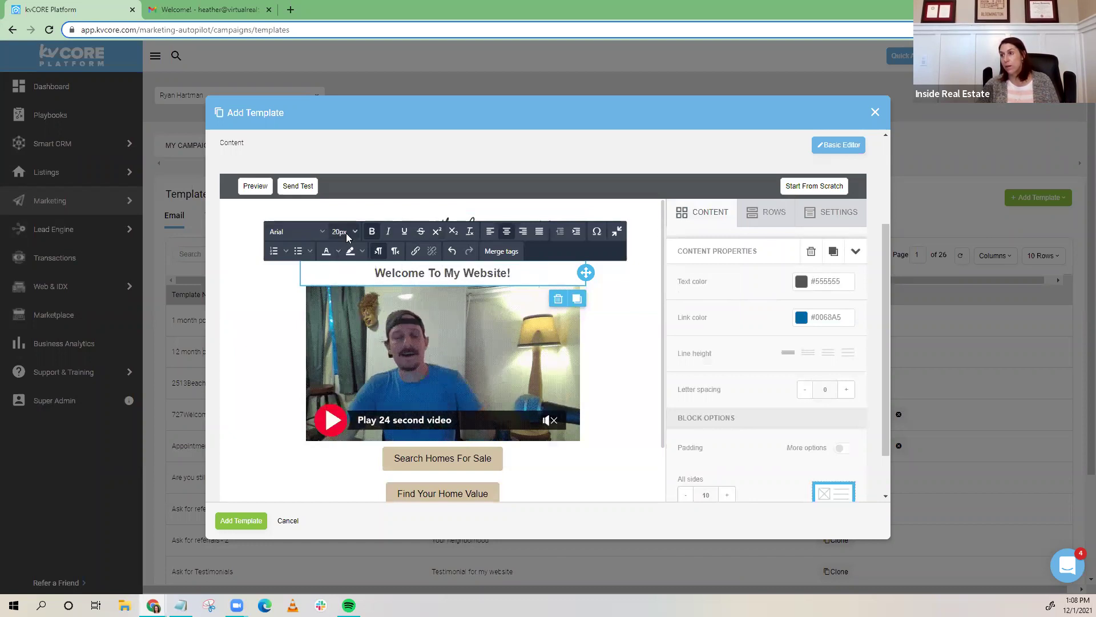
left_click(308, 232)
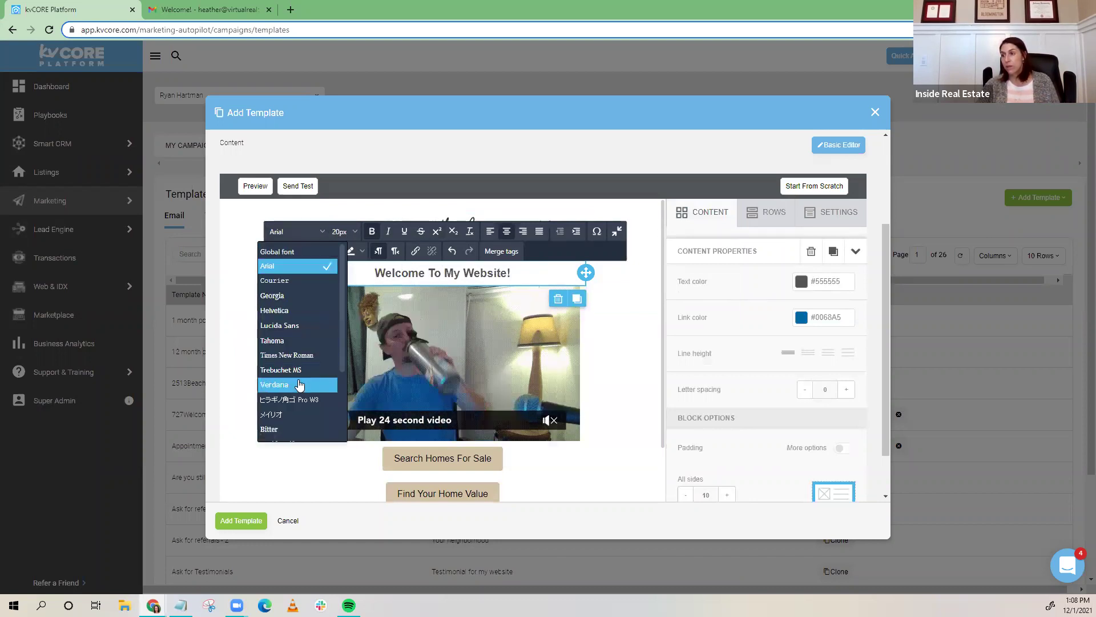
left_click(298, 384)
left_click(323, 311)
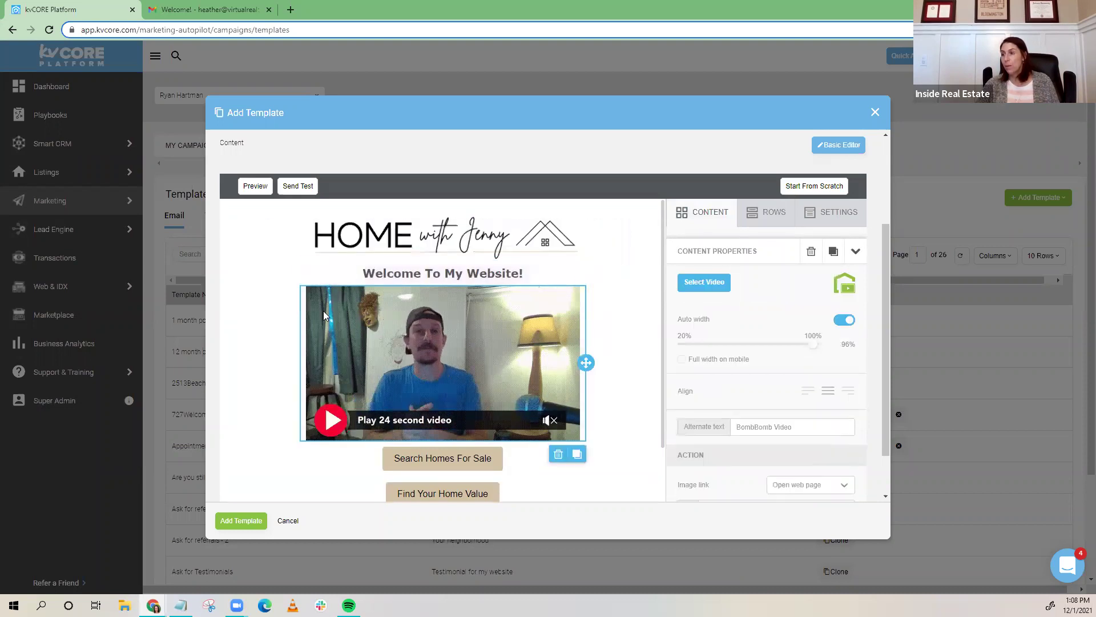
- Select the "Search Homes For Sale" button and open its web page URL for editing
scroll(544, 310, "down", 3)
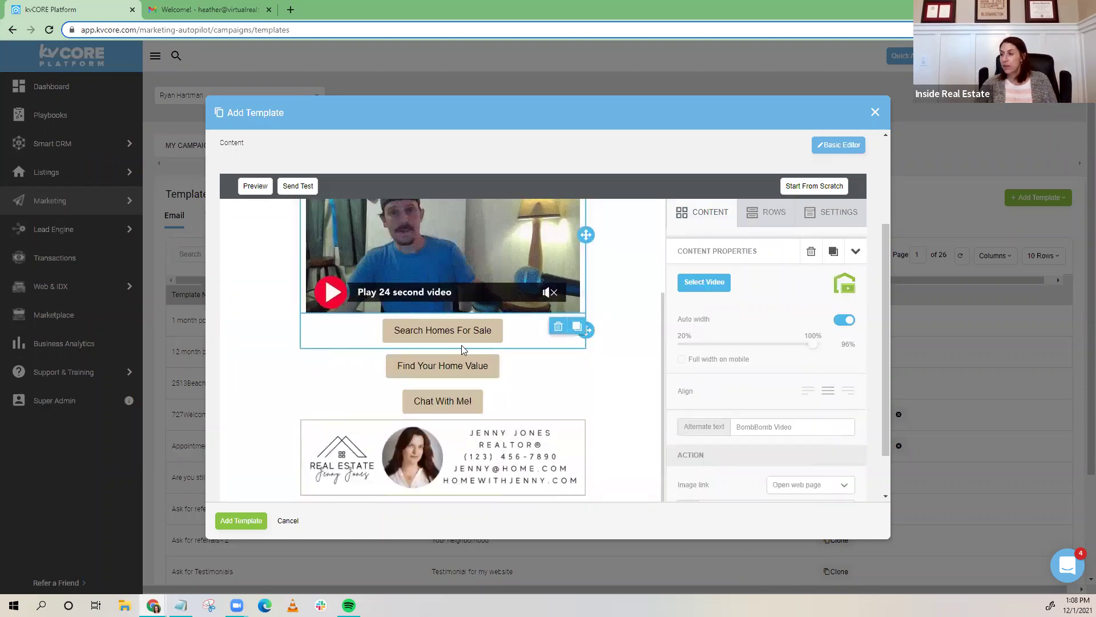
left_click(447, 331)
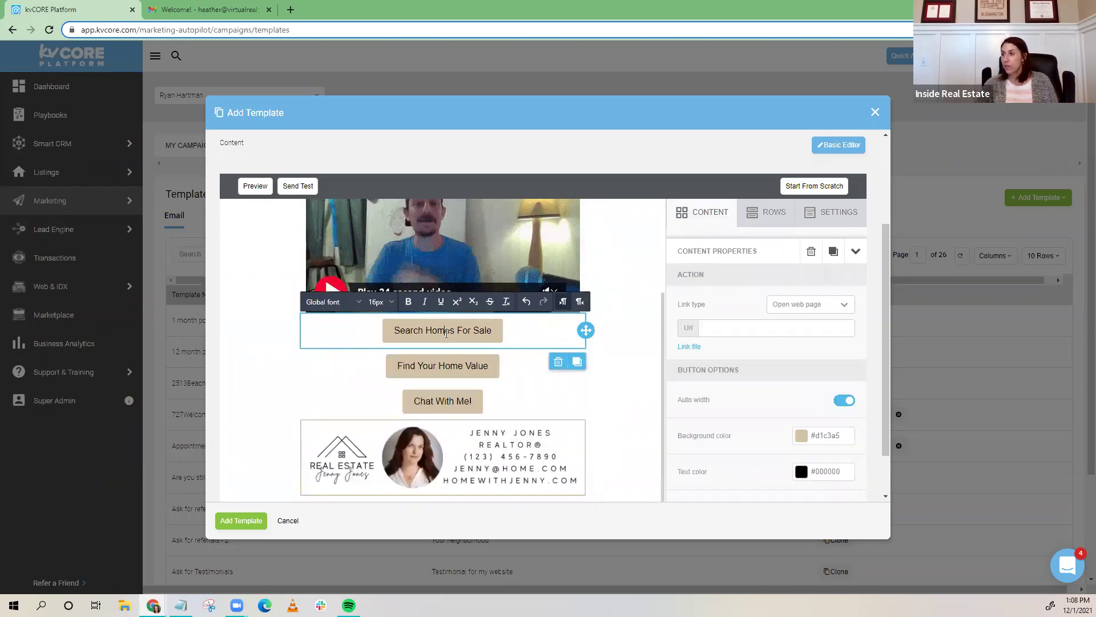
left_click(733, 327)
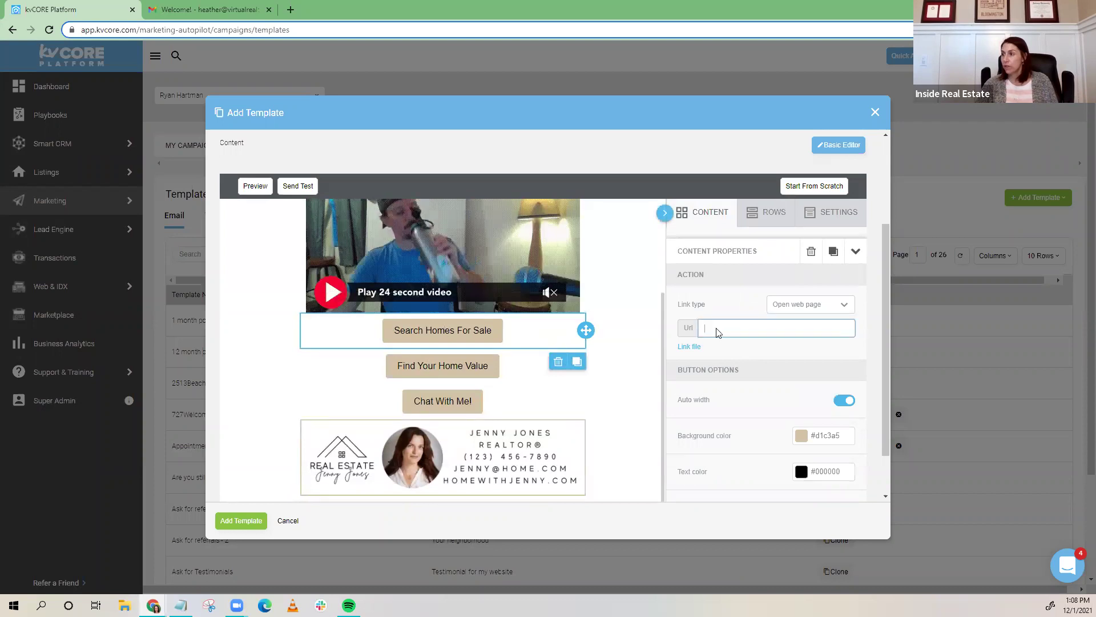
left_click(290, 10)
left_click(60, 12)
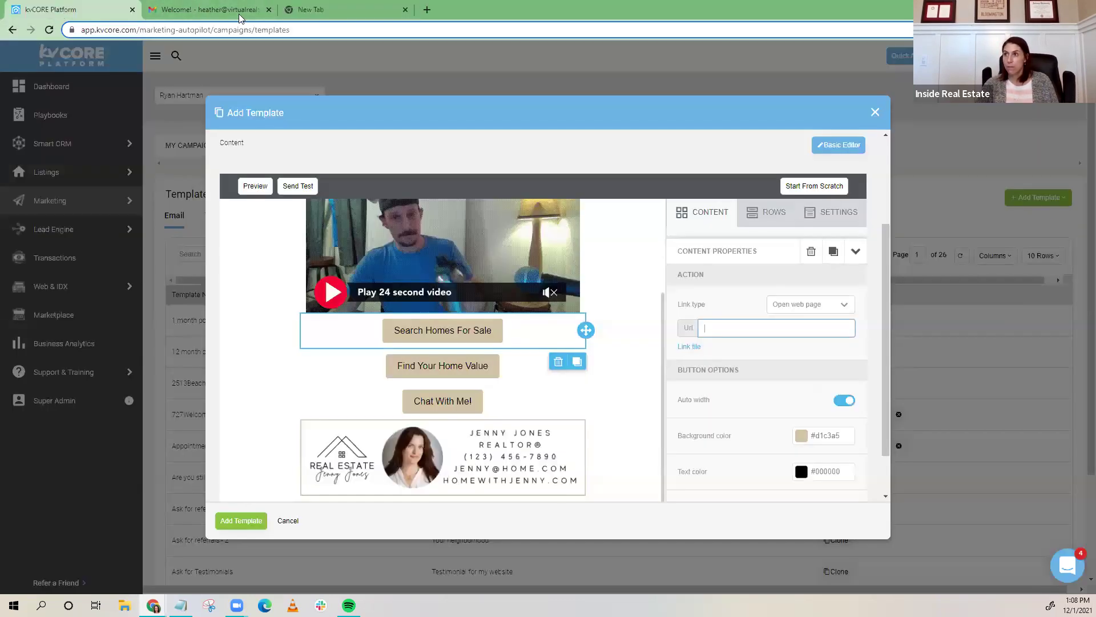
left_click(322, 9)
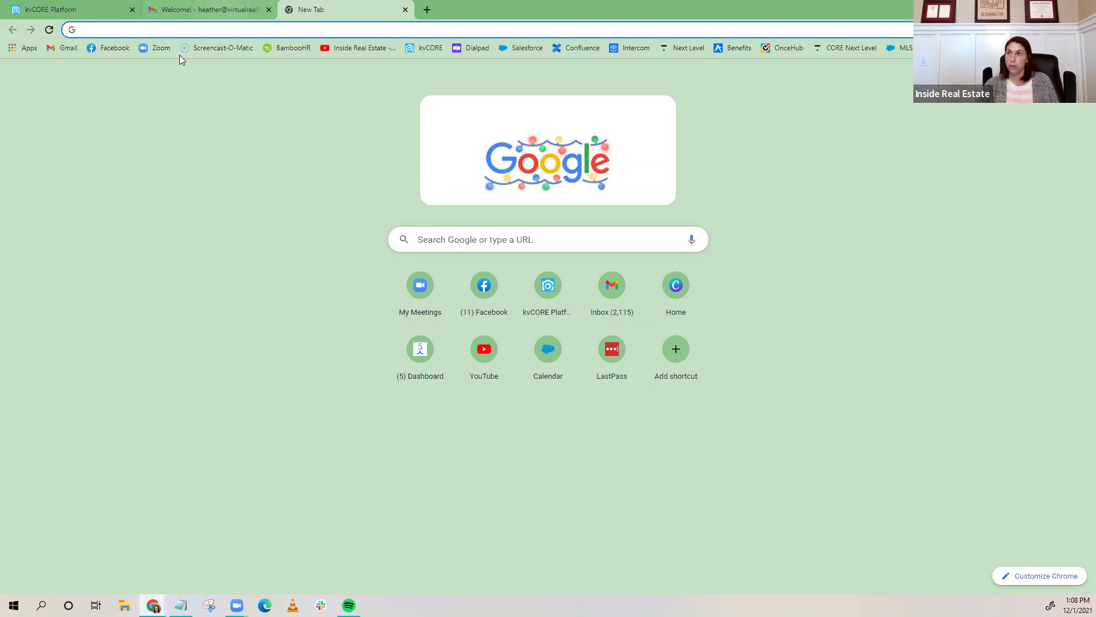
left_click(168, 29)
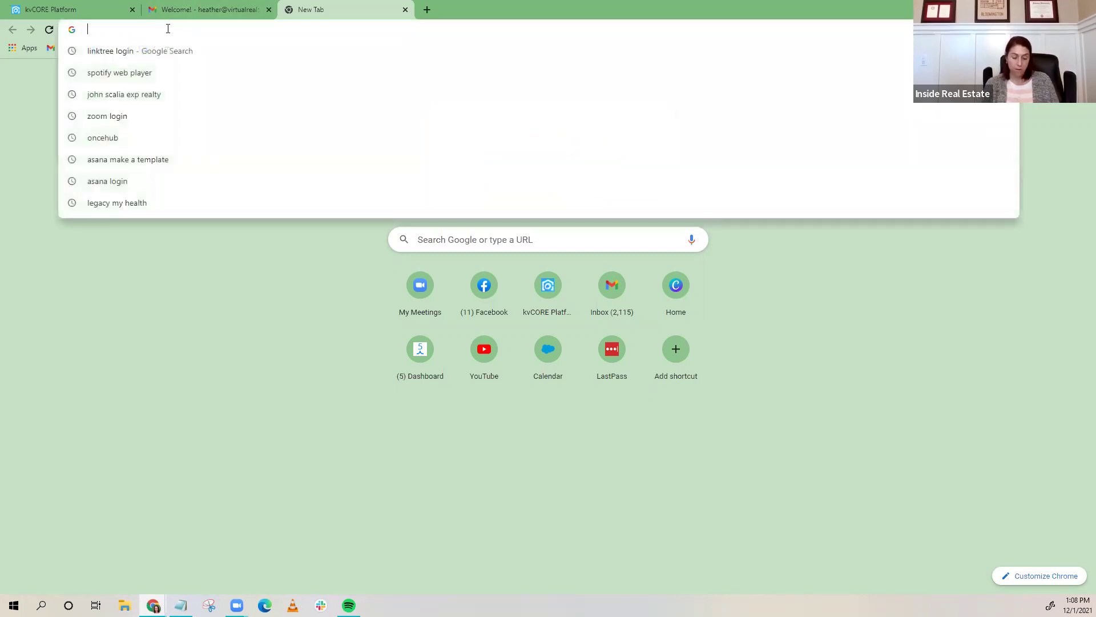
left_click(405, 10)
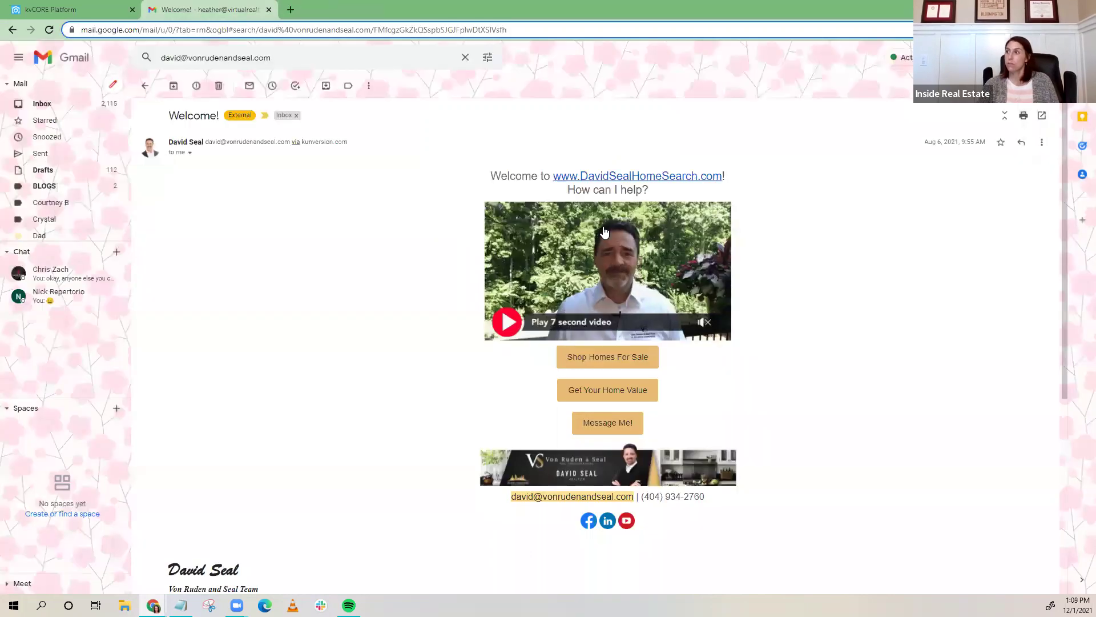
- Open the home search website linked in the Gmail welcome email, copy its address and set it as the "Search Homes For Sale" button's URL in kvCORE
left_click(616, 181)
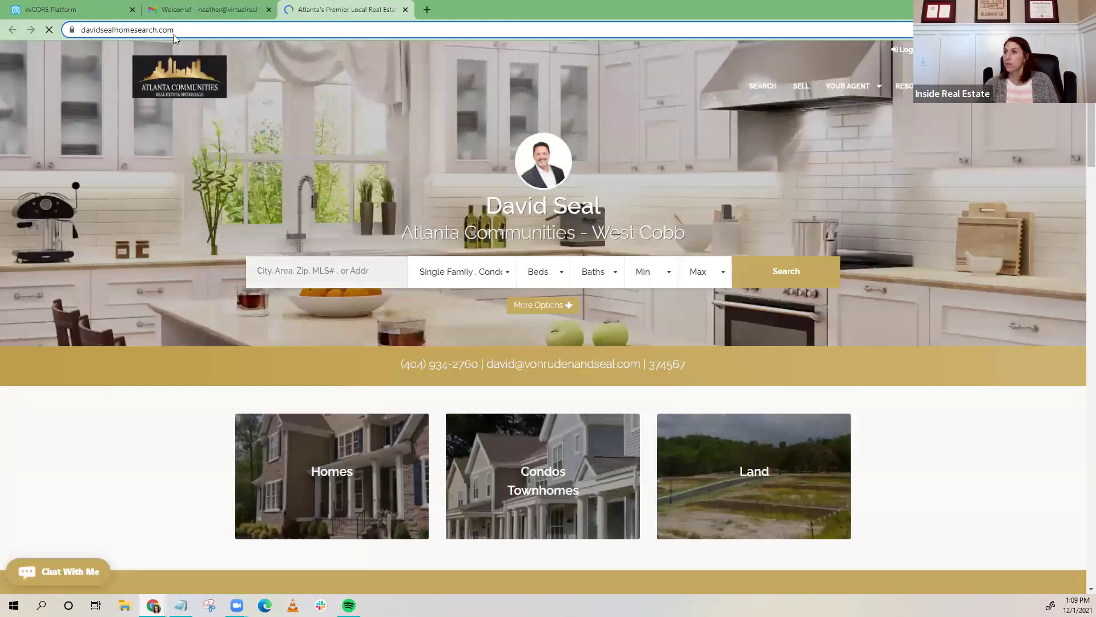
left_click(172, 32)
left_click_drag(171, 31, 37, 38)
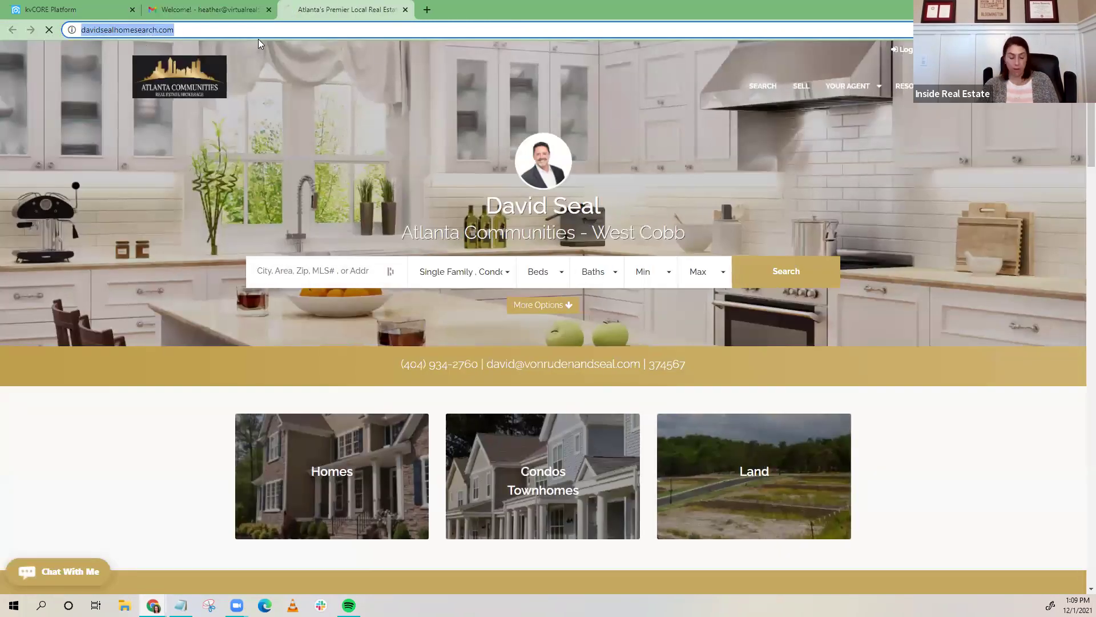
left_click(57, 9)
left_click_drag(797, 313, 781, 327)
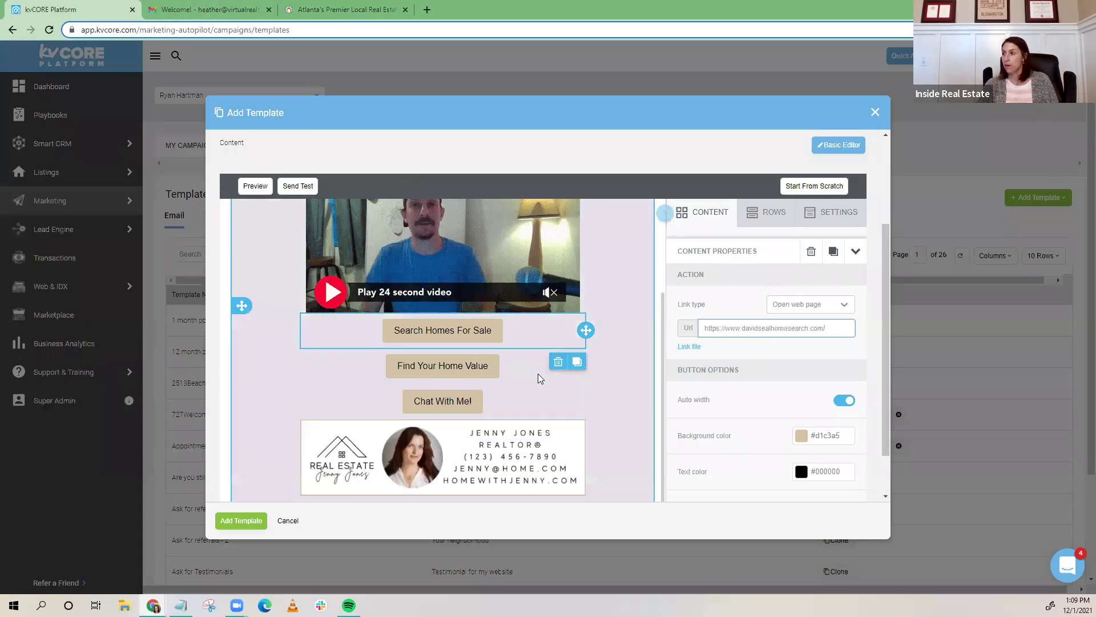
- Copy the address of the website's Sell page, sell.php, and set it as the "Find Your Home Value" button's URL in kvCORE
left_click(463, 366)
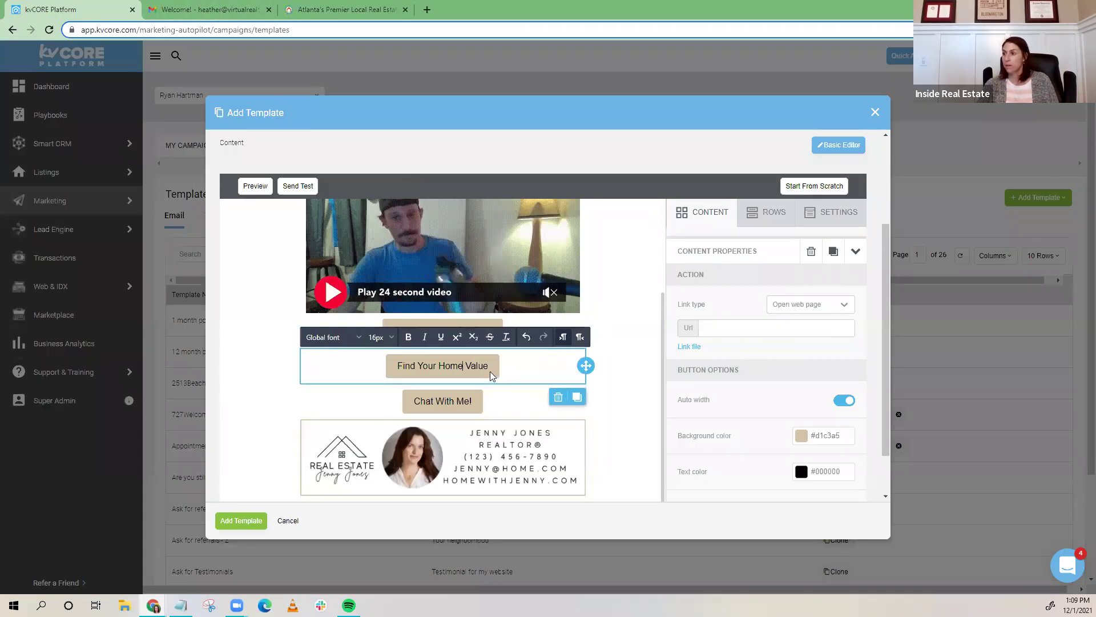
left_click(337, 6)
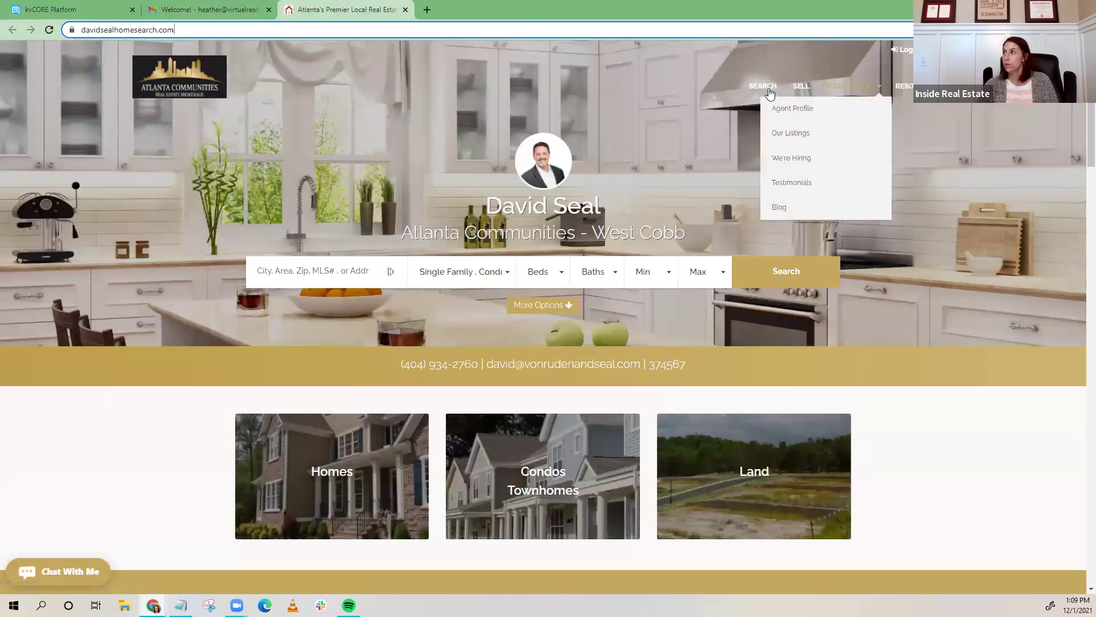
left_click(759, 86)
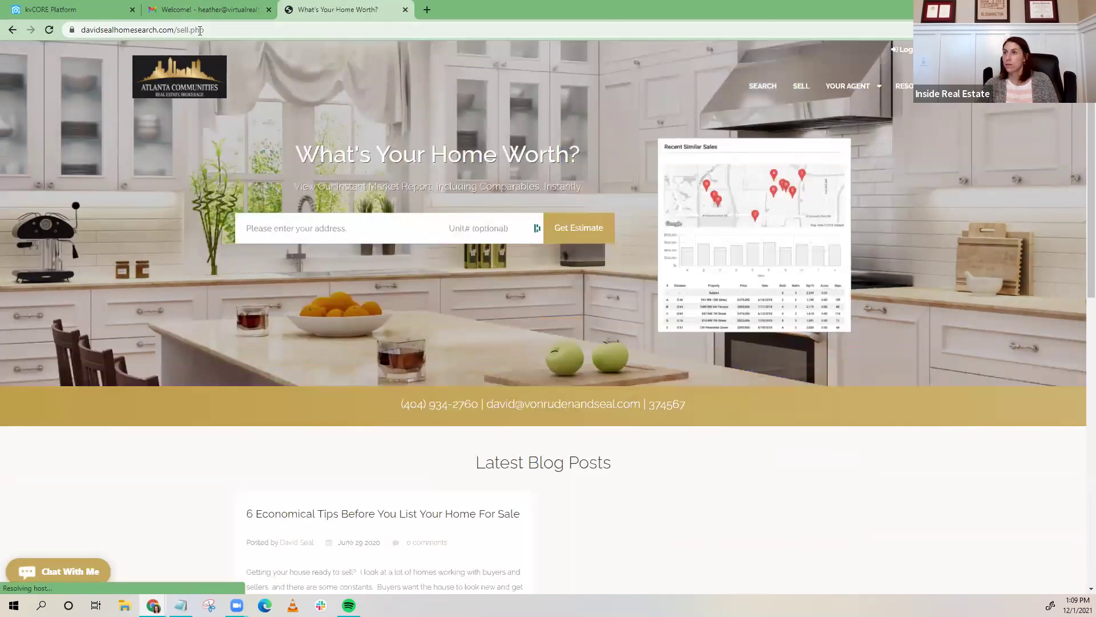
left_click_drag(203, 30, 126, 27)
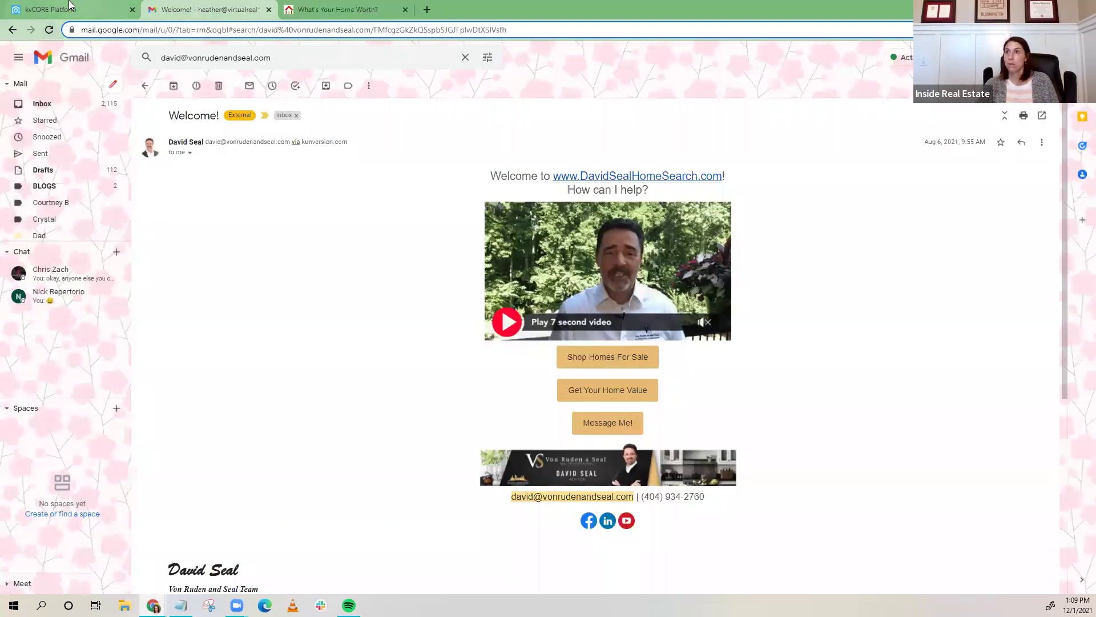
left_click(68, 7)
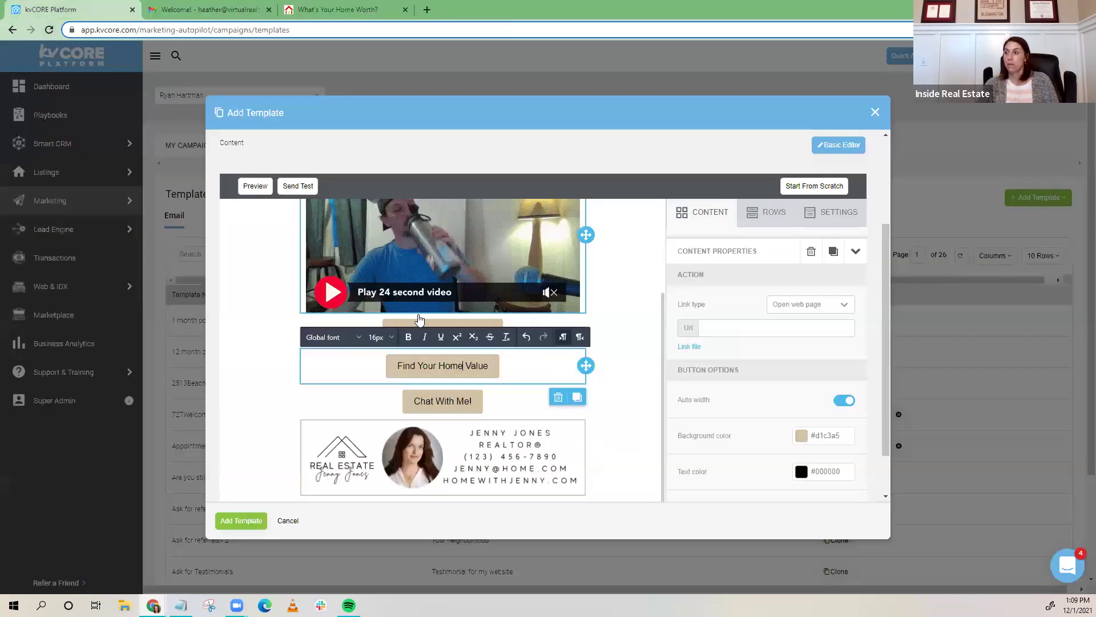
left_click(761, 329)
type("https://www.davidsealhomesearch.com/sell.php")
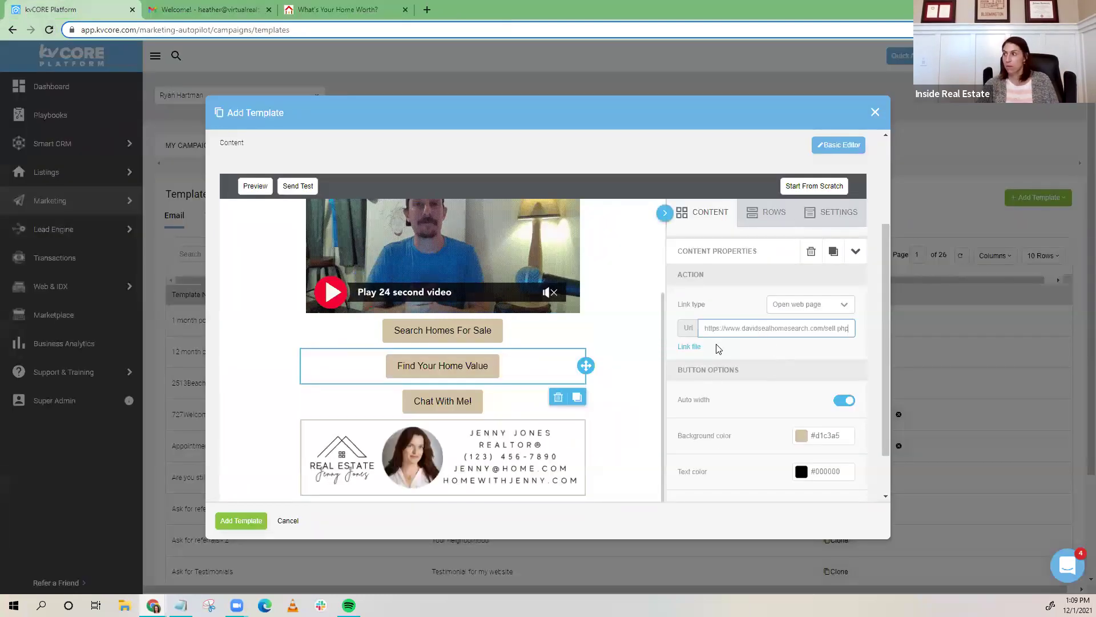
- Select the "Chat With Me!" button, then open Facebook in a new browser tab and go to the Atlanta Communities real estate team's page
left_click(456, 407)
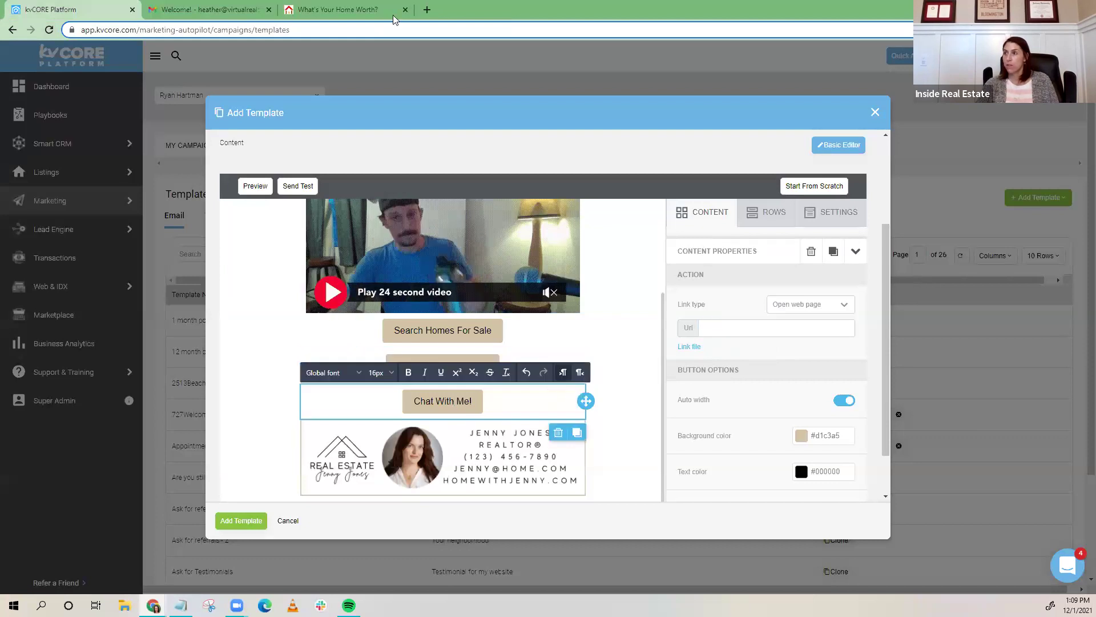
left_click(427, 10)
type("fa")
key("Return")
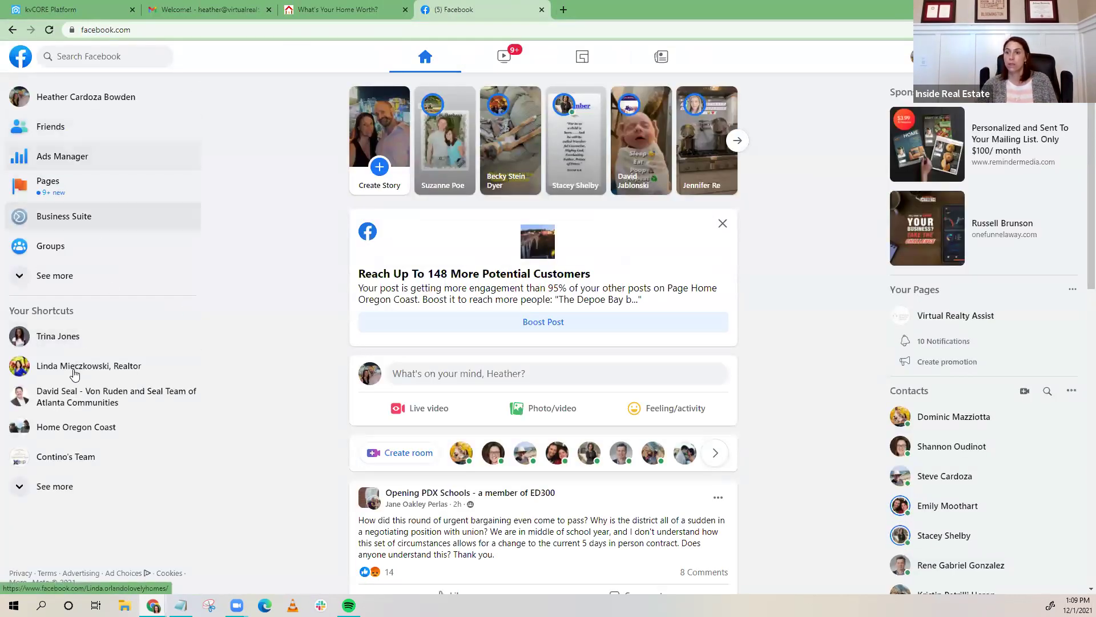
left_click(80, 396)
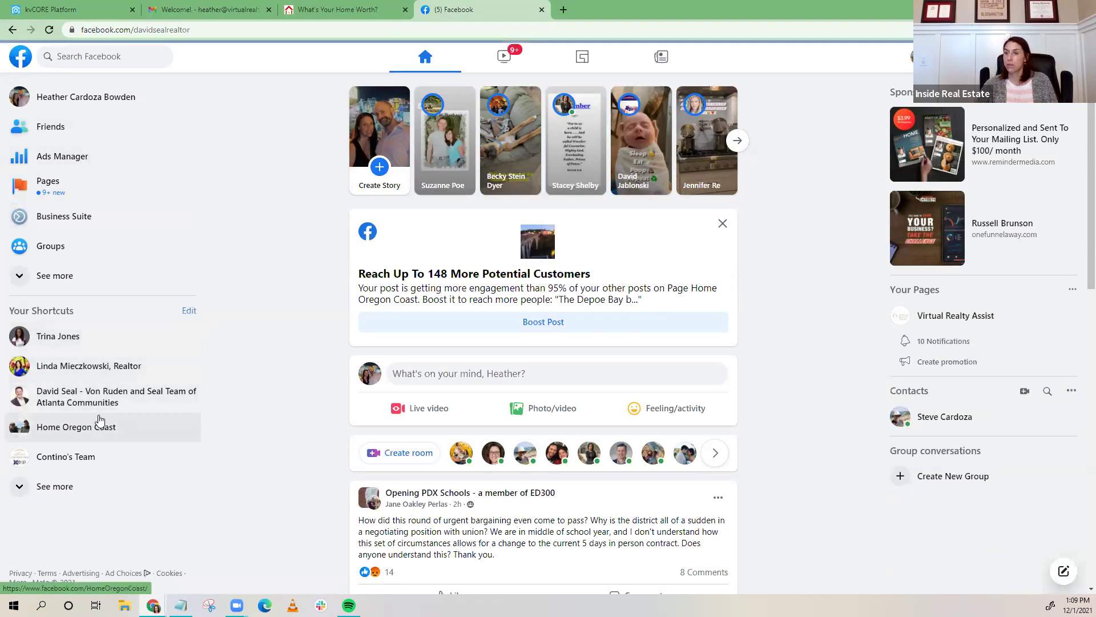
left_click(100, 395)
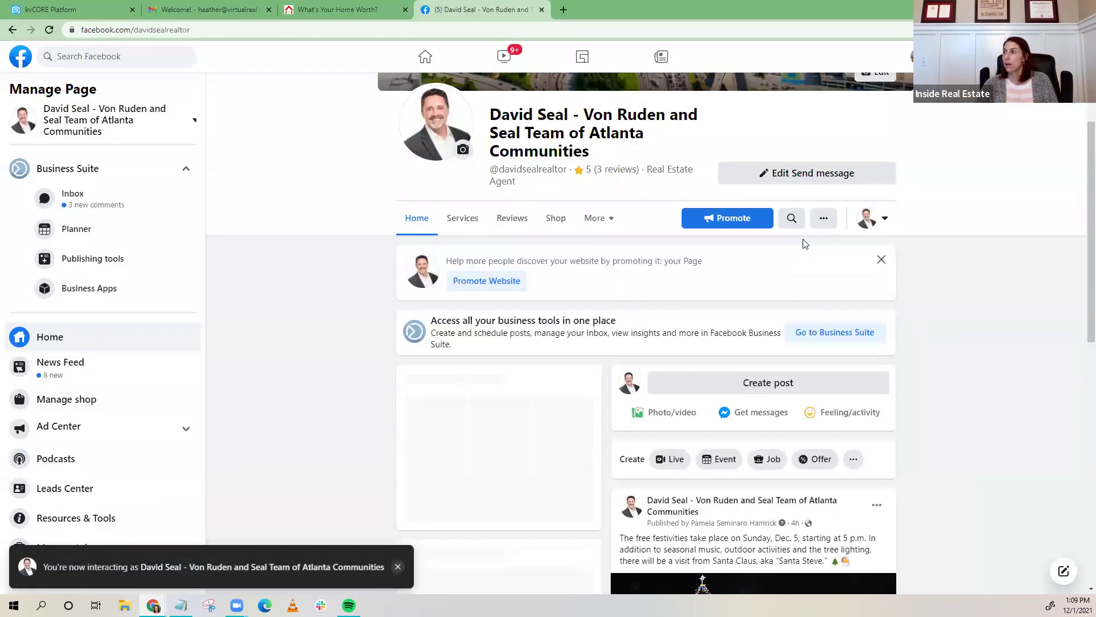
- Examine the Facebook page's Send message button options, including Get Messages and the Send message settings, and leave them without saving
left_click(847, 179)
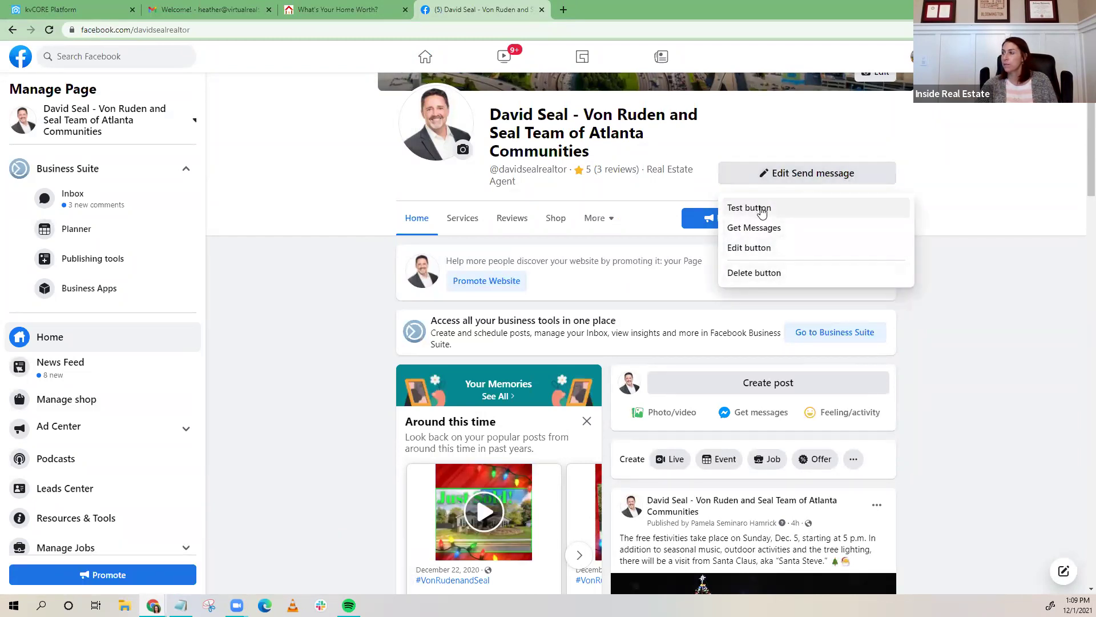
left_click(761, 228)
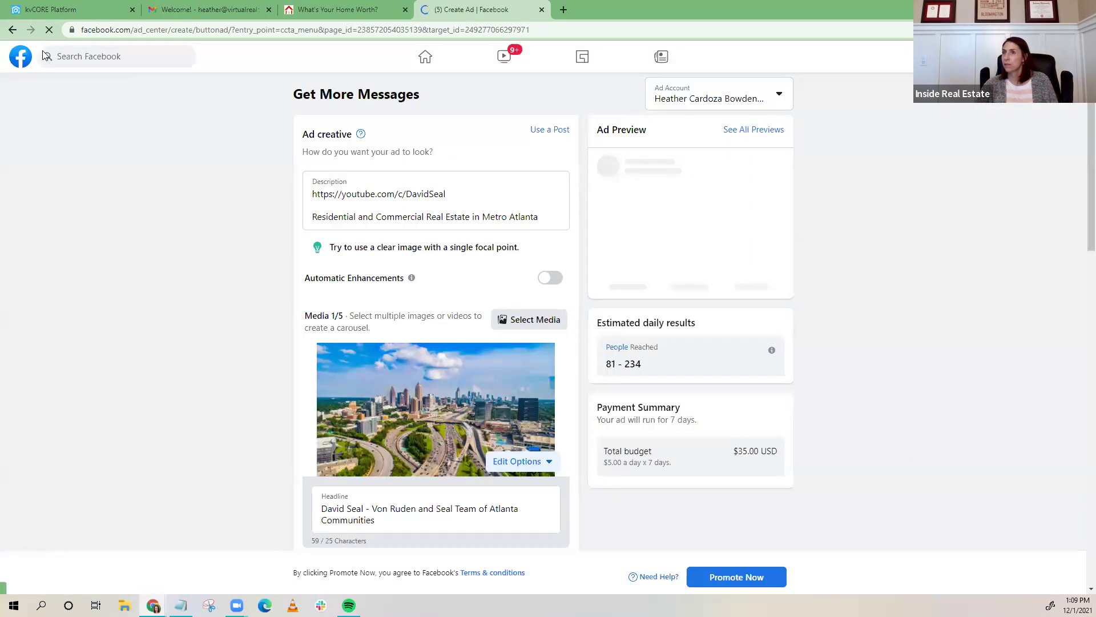
left_click(13, 30)
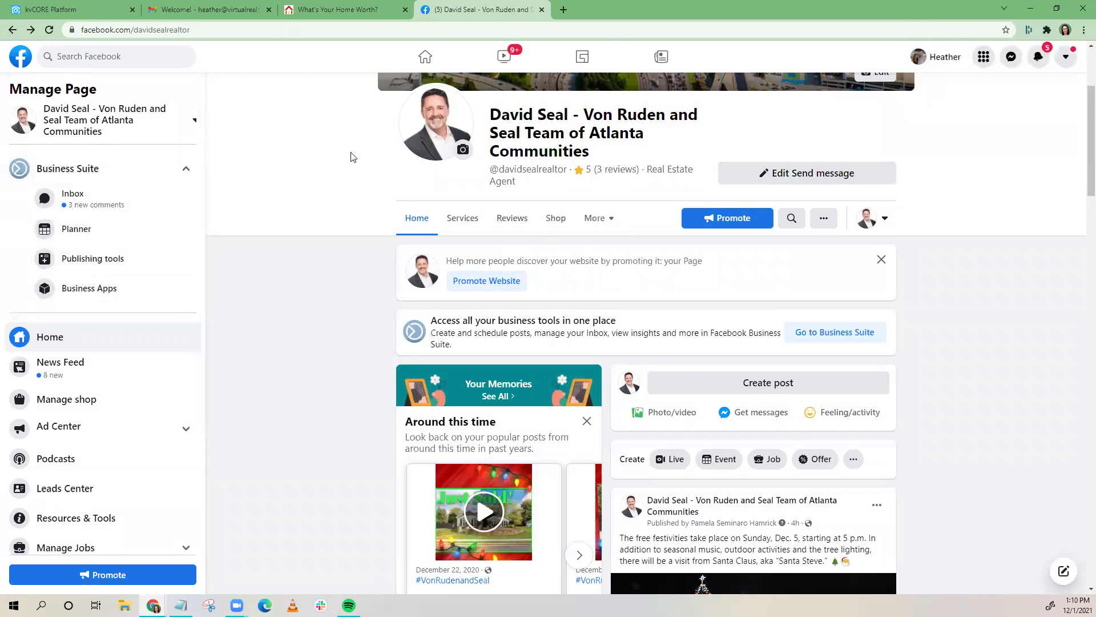
left_click(872, 175)
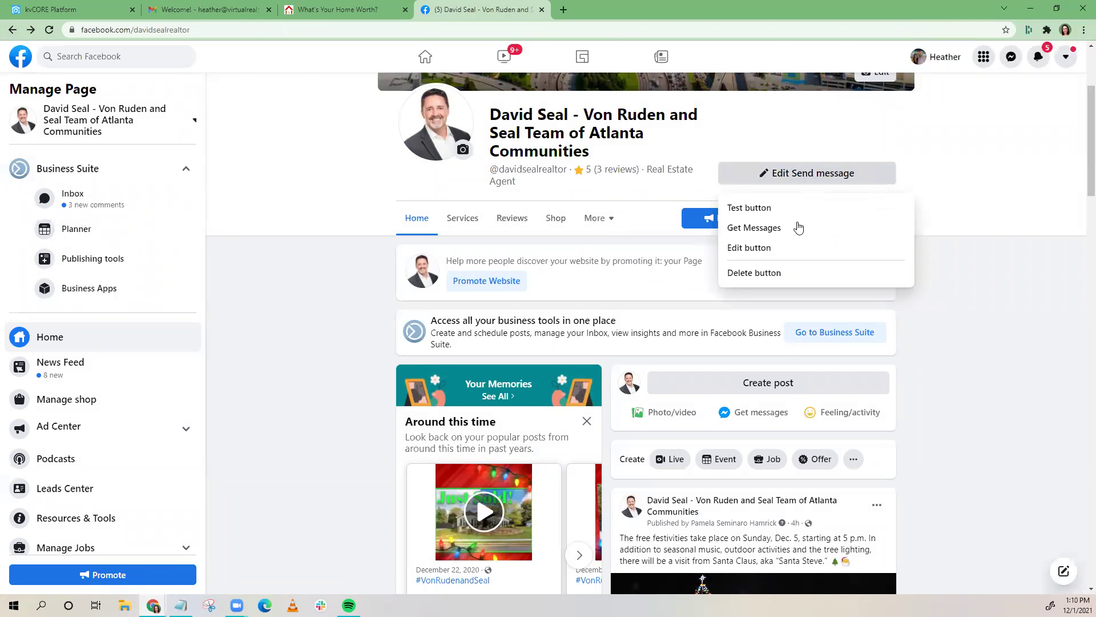
left_click(776, 246)
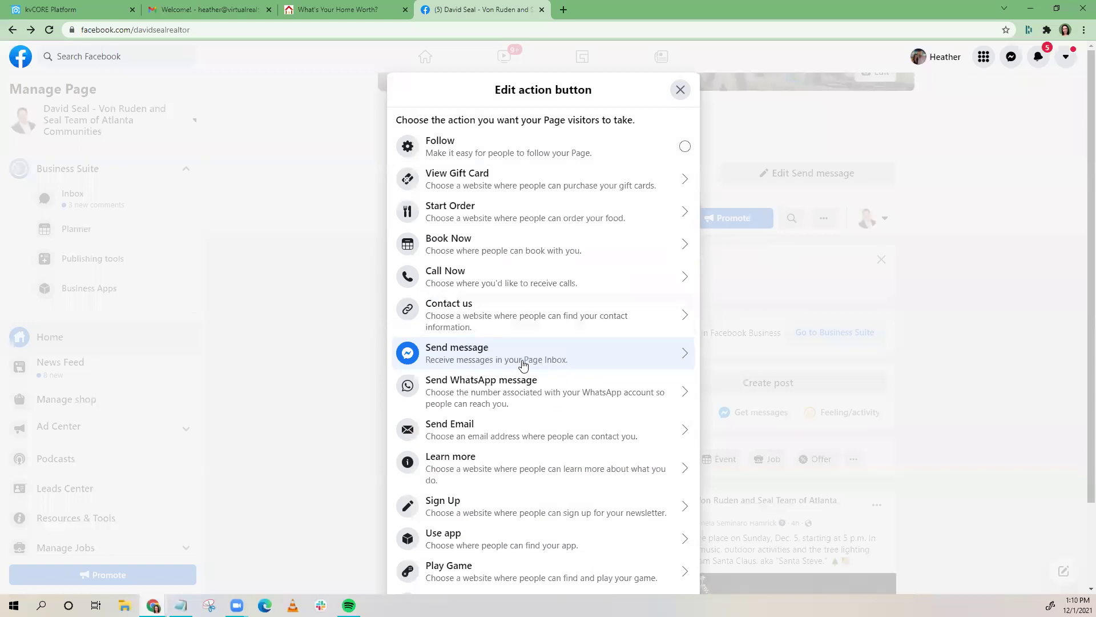
left_click(451, 365)
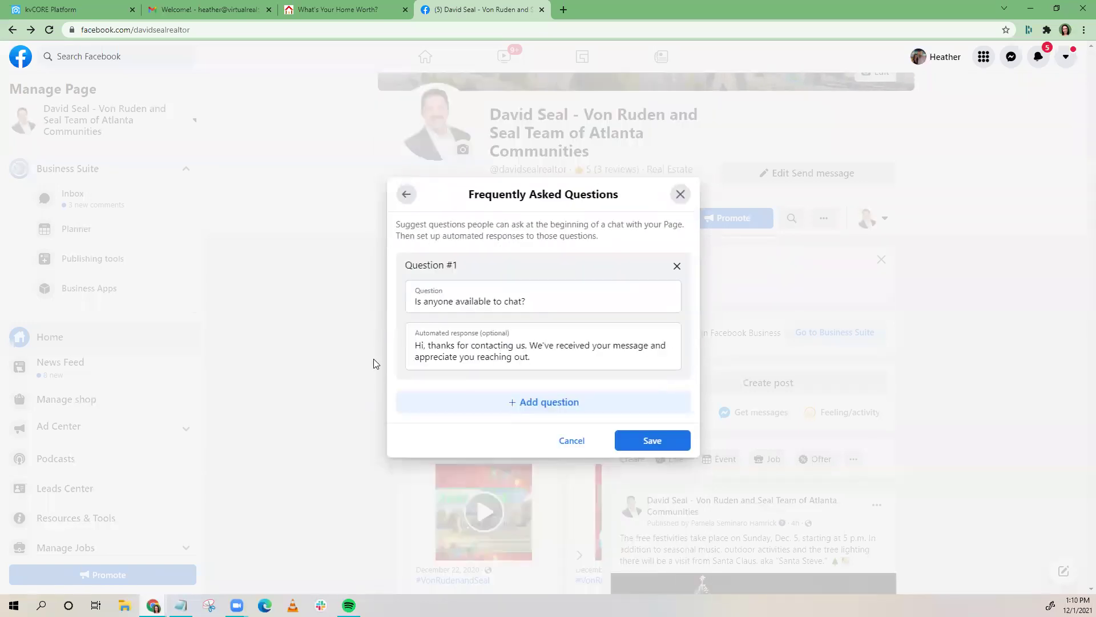
left_click(680, 194)
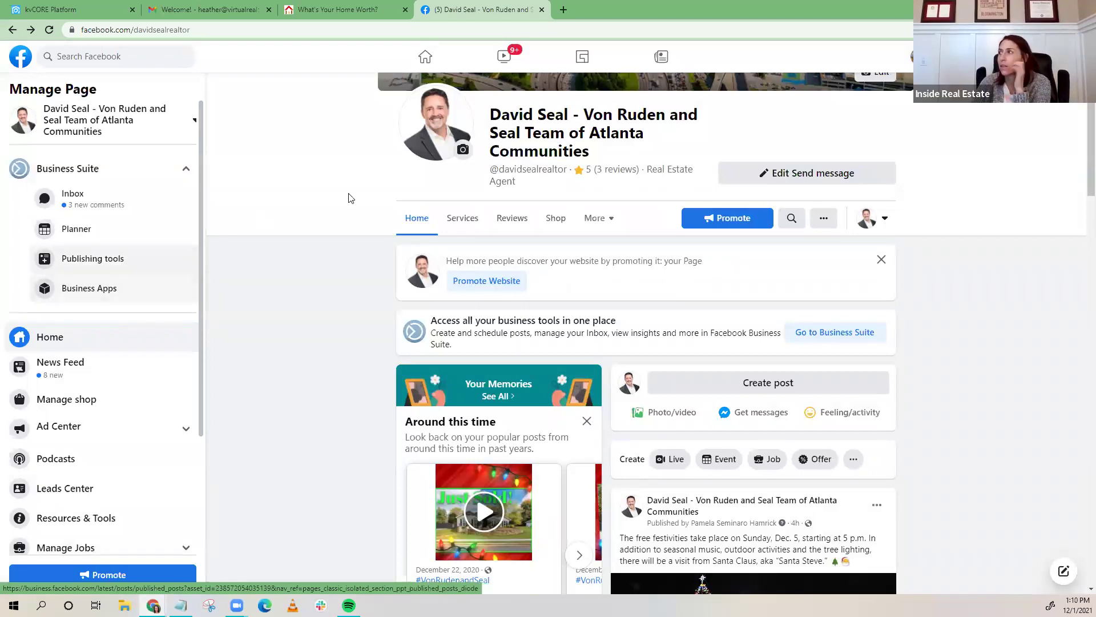
- Look through the page's management options and its message inbox, and close the Facebook tab
scroll(88, 367, "down", 3)
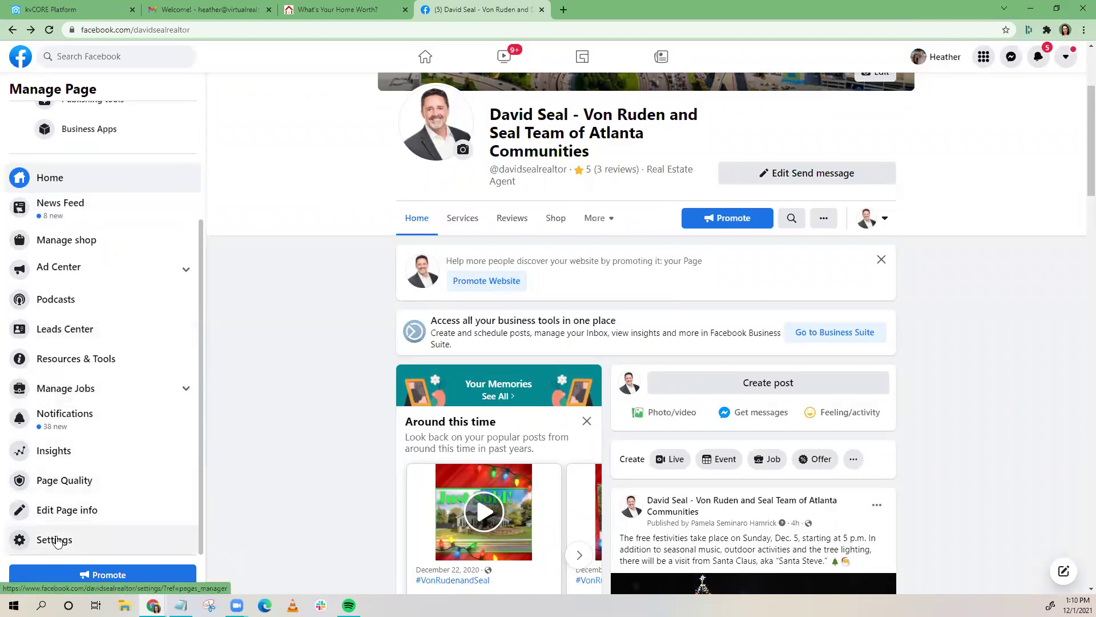
scroll(80, 436, "up", 3)
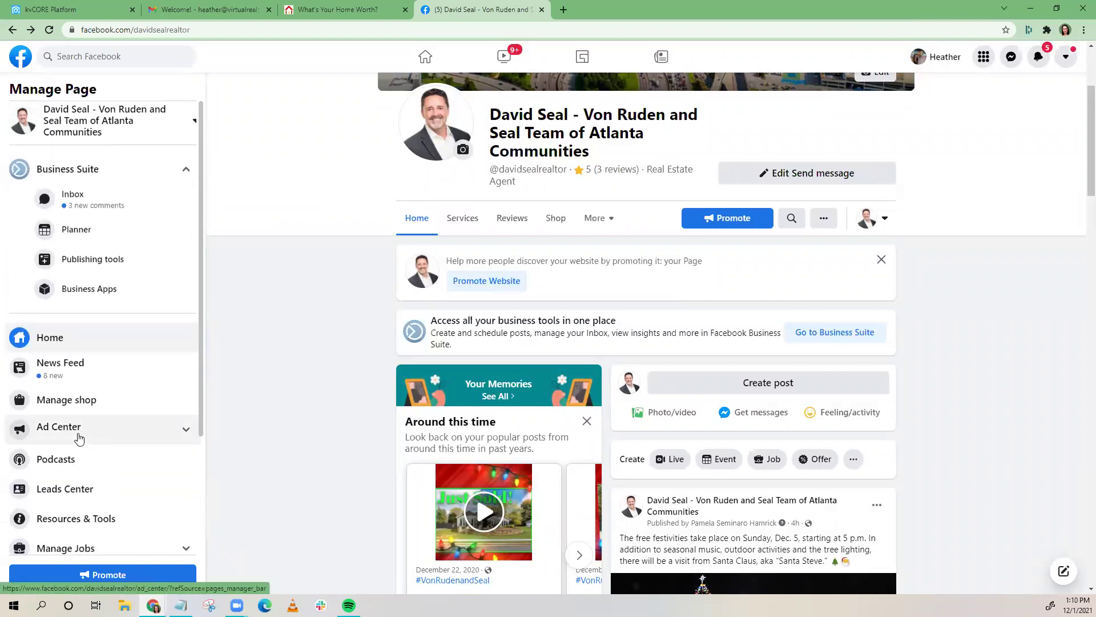
left_click(55, 203)
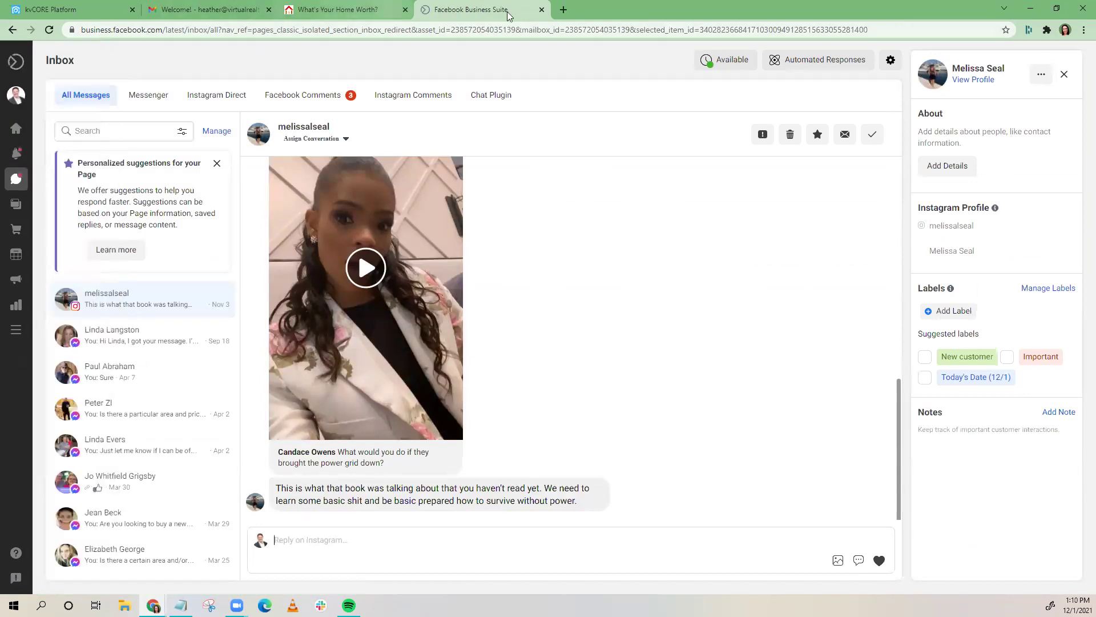
left_click(542, 10)
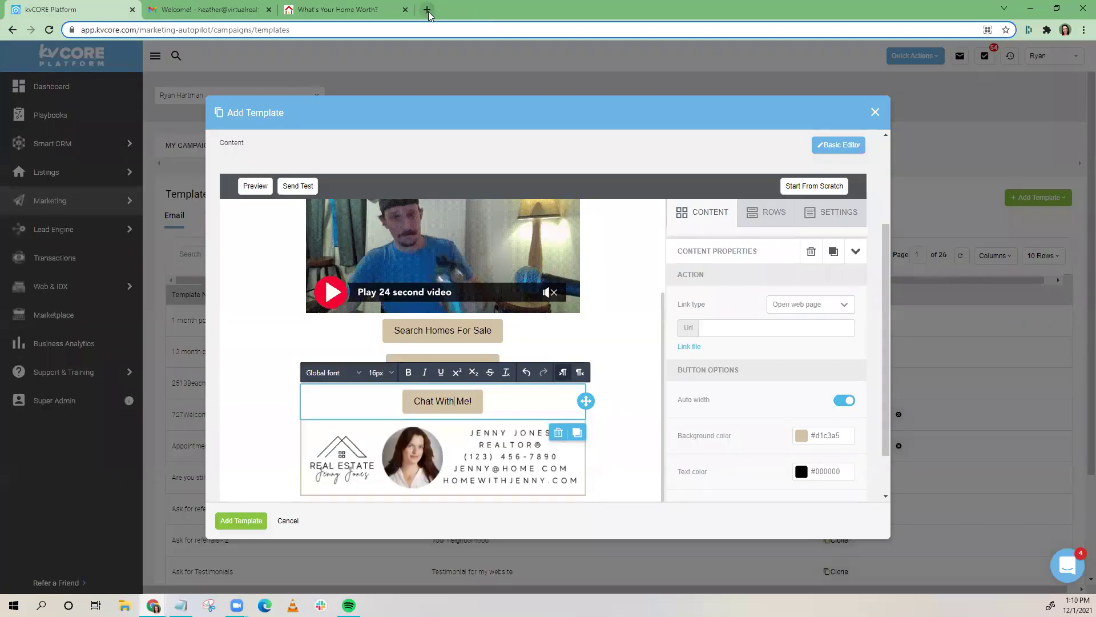
- Open Facebook in a new browser tab and view the Messenger list's options
left_click(429, 12)
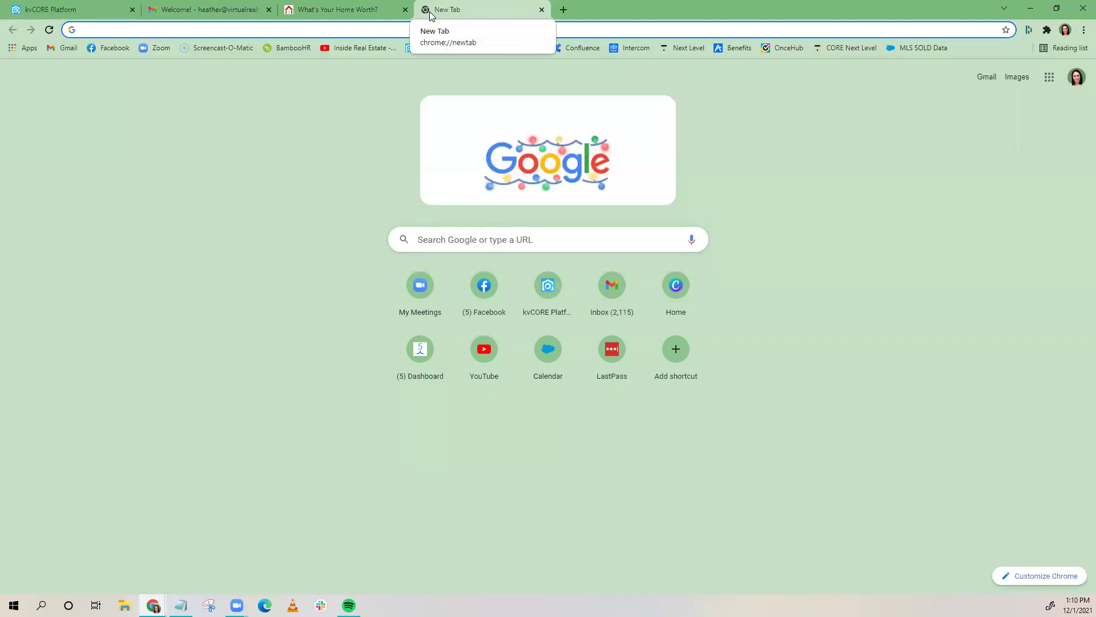
left_click(144, 48)
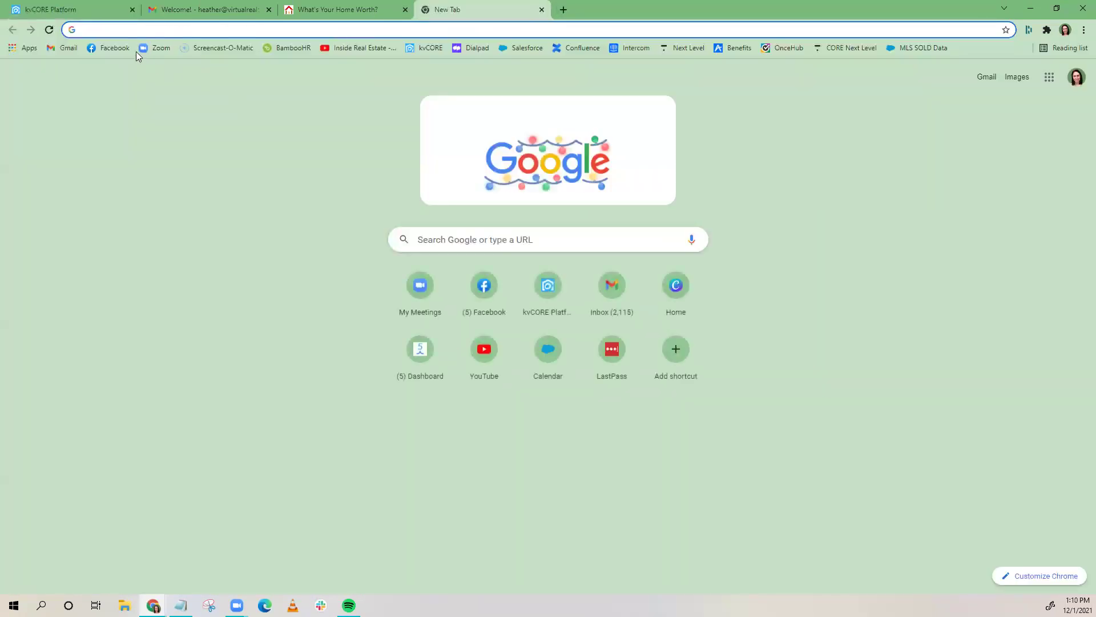
left_click(114, 48)
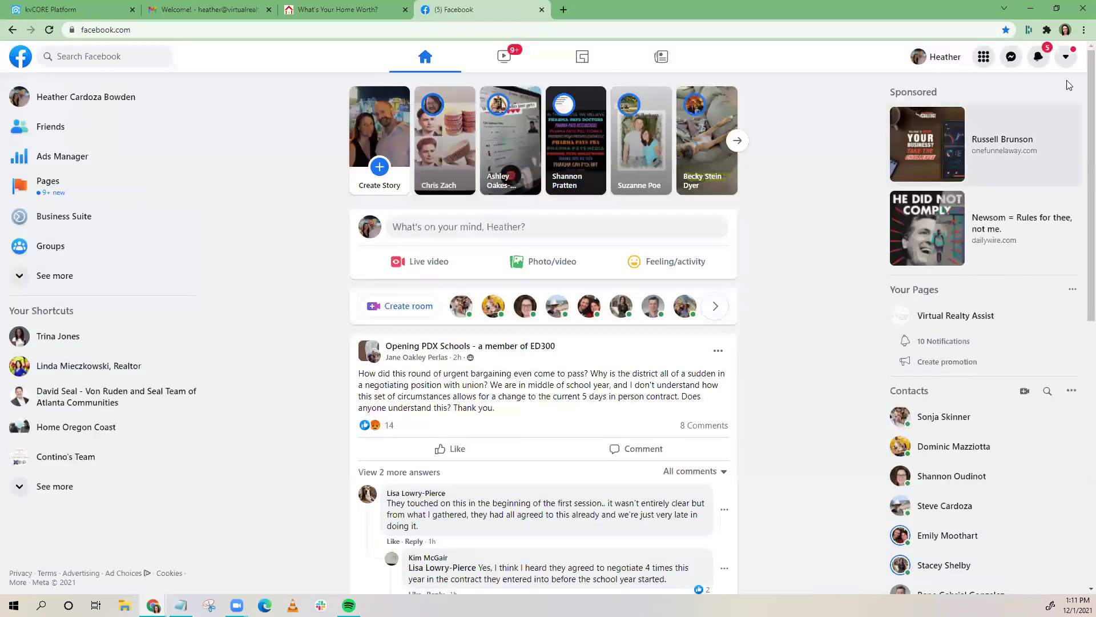
left_click(1011, 56)
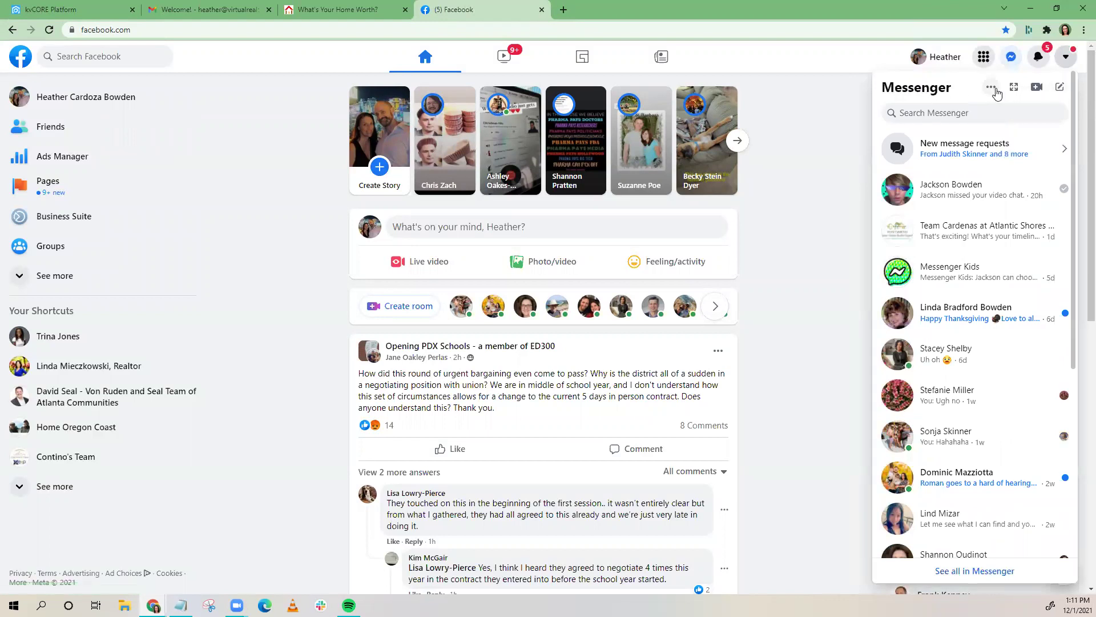
left_click(991, 89)
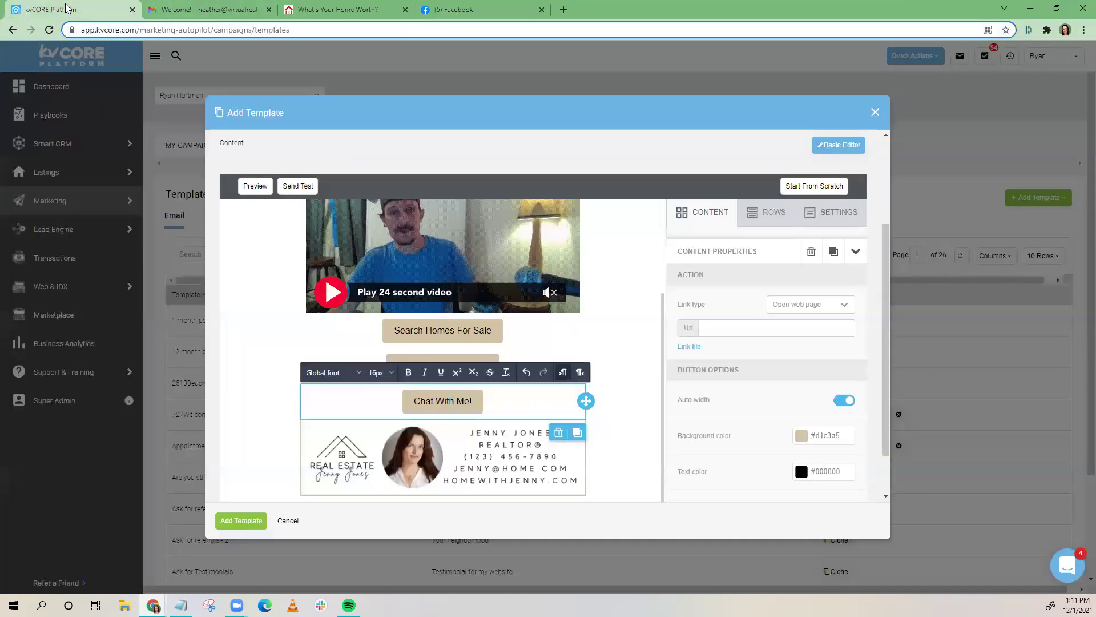
- Return to the kvCORE template and review its layout from the logo and video down to the signature image
left_click(86, 10)
left_click(246, 300)
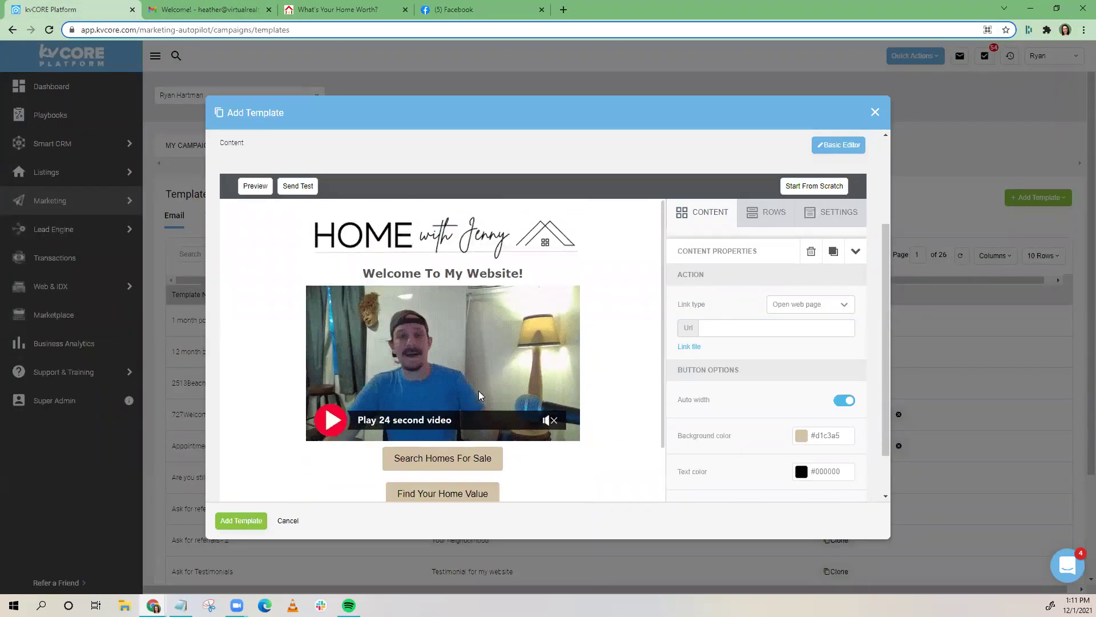
scroll(478, 391, "up", 2)
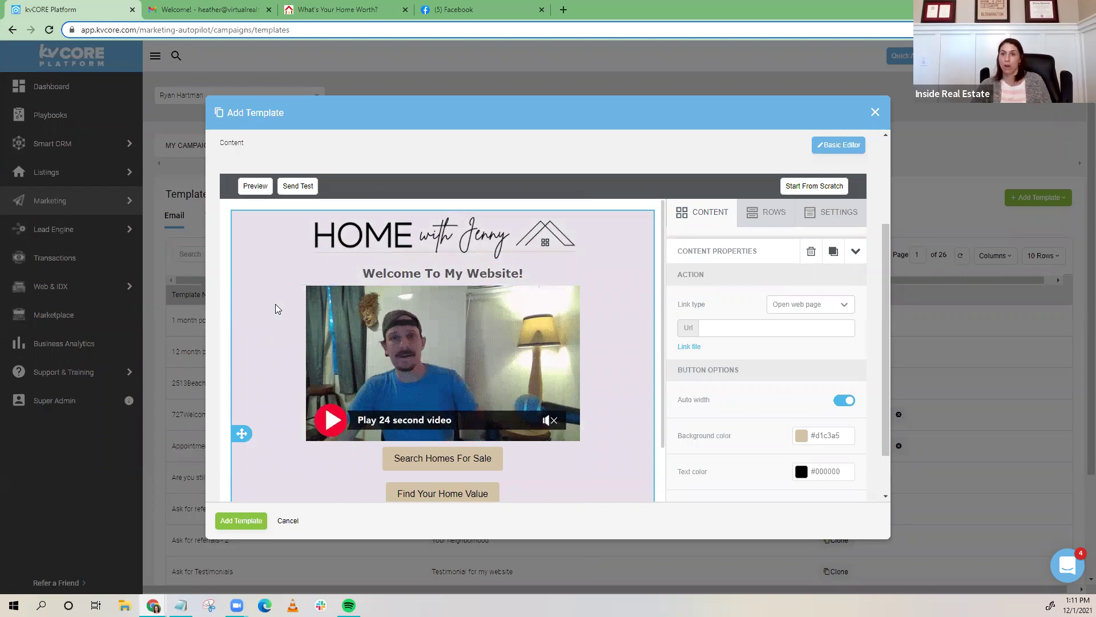
scroll(457, 317, "down", 3)
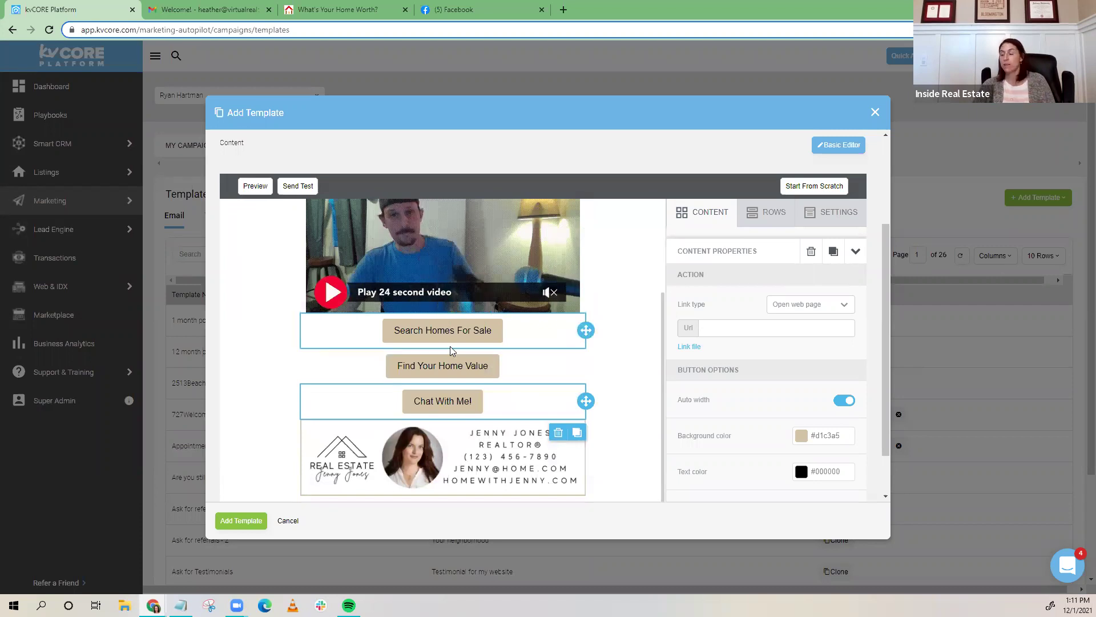
scroll(440, 285, "up", 2)
scroll(436, 282, "up", 1)
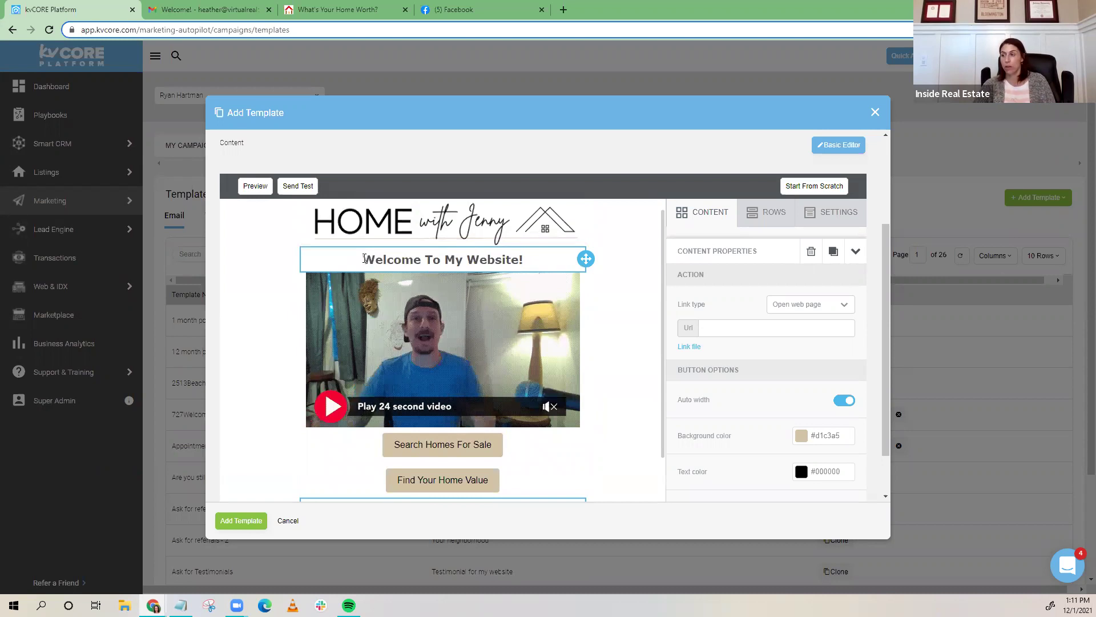
- Open the "Welcome To My Website!" heading for text editing and check it against the video, buttons and signature image below
left_click_drag(364, 259, 530, 263)
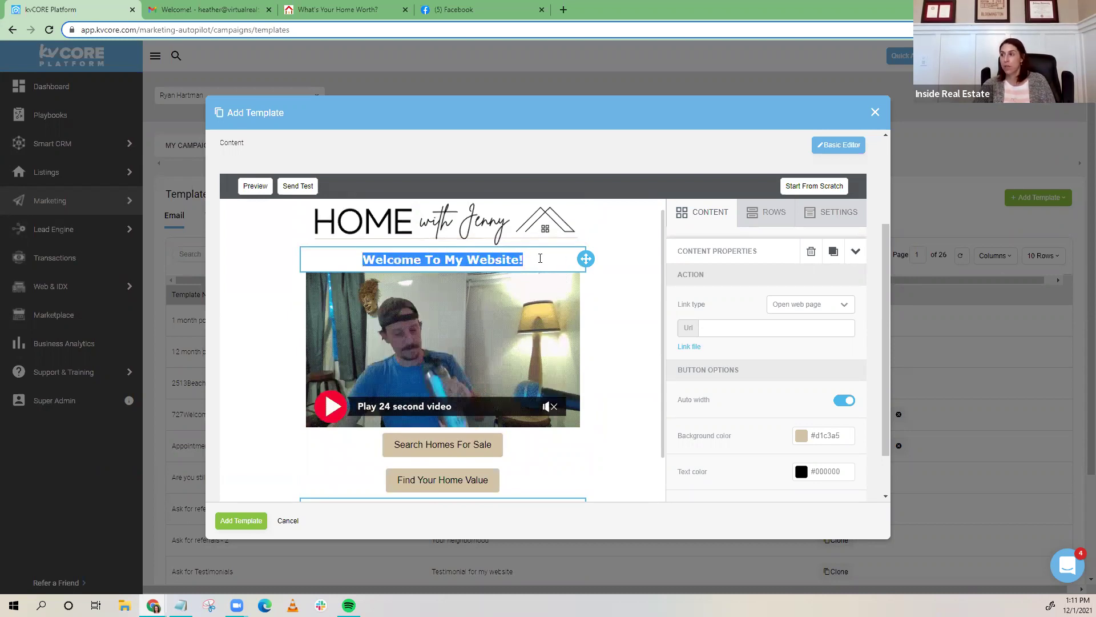
left_click(530, 263)
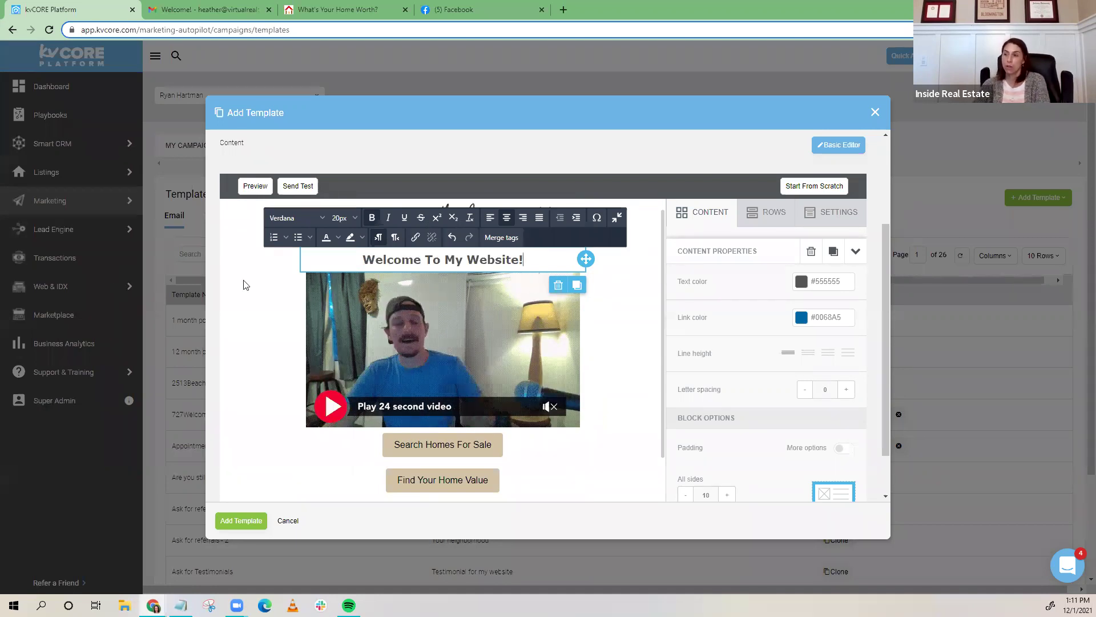
scroll(308, 311, "down", 2)
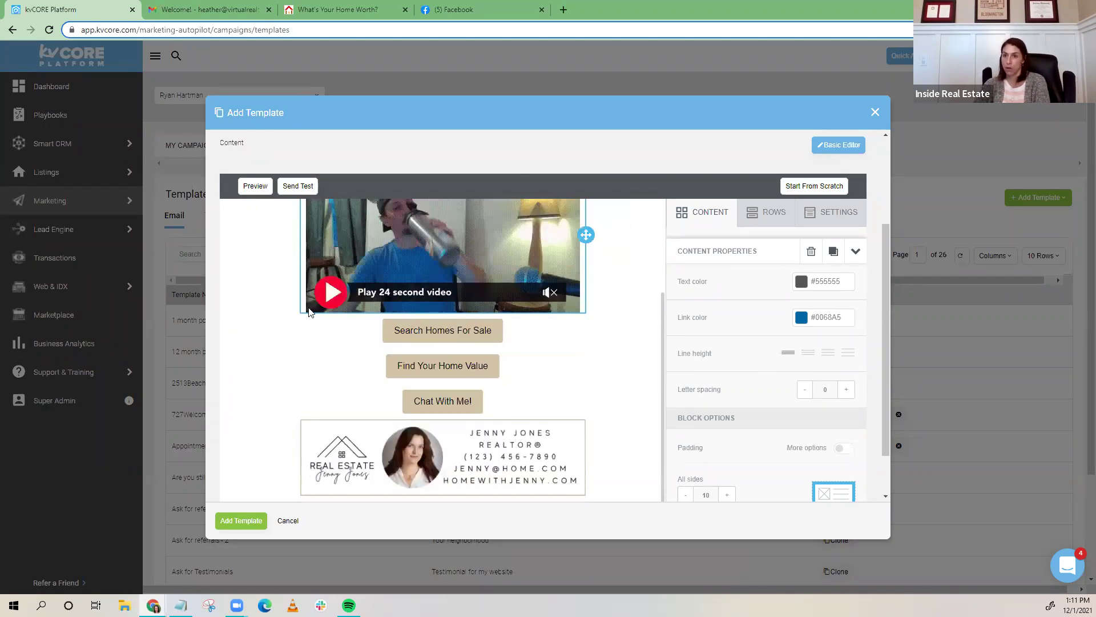
scroll(440, 371, "up", 2)
scroll(438, 430, "down", 2)
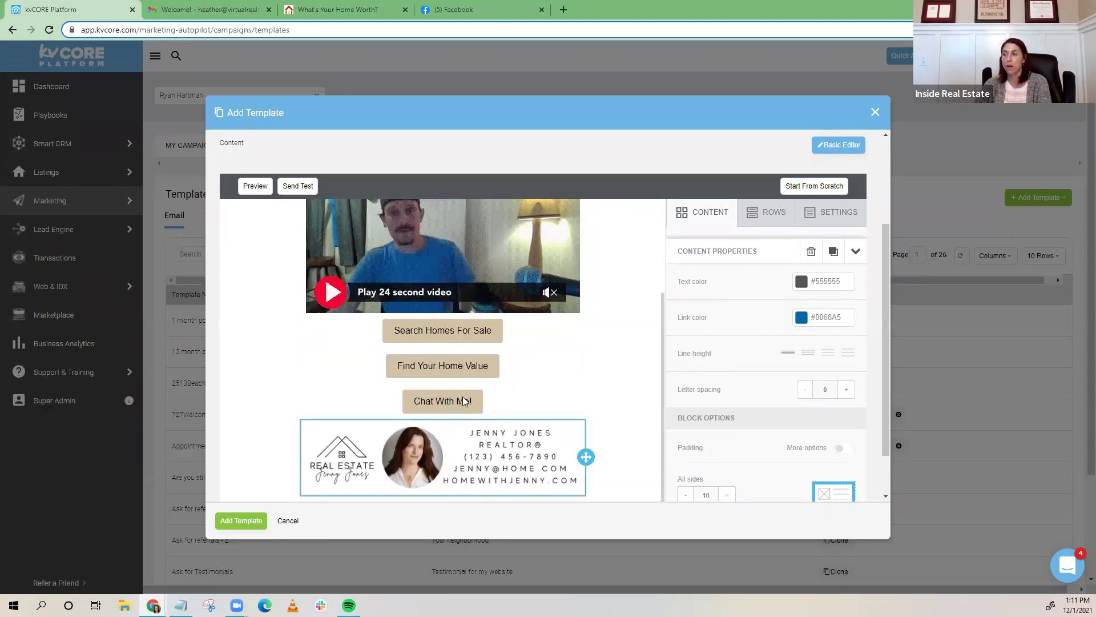
scroll(439, 394, "up", 2)
left_click(434, 273)
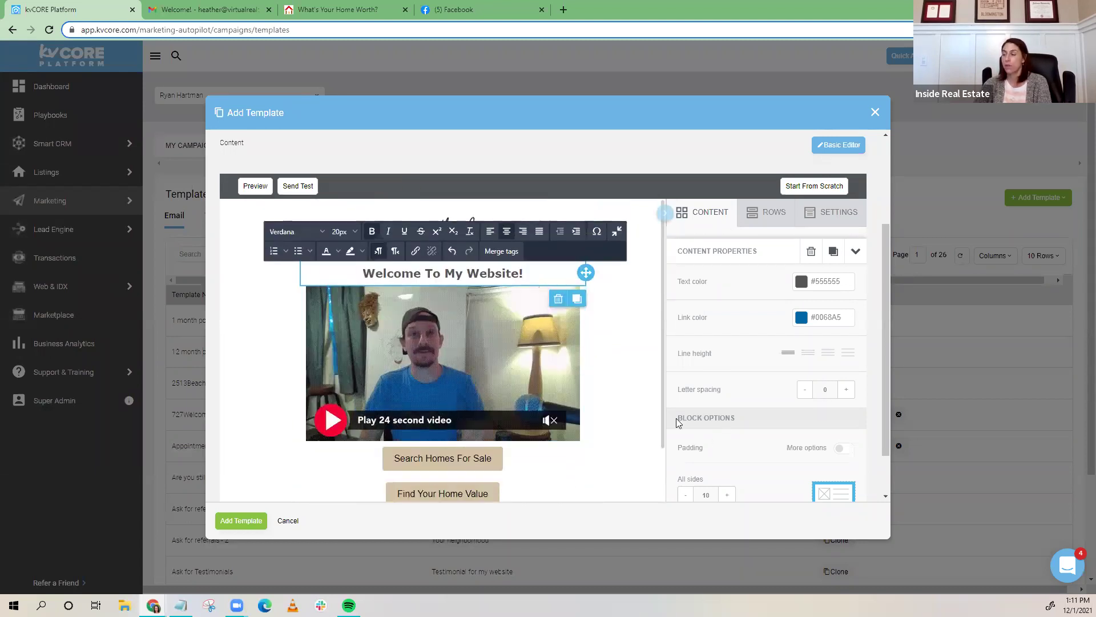
- Dismiss the chat notification and close the blank browser tab it opened
scroll(445, 342, "down", 3)
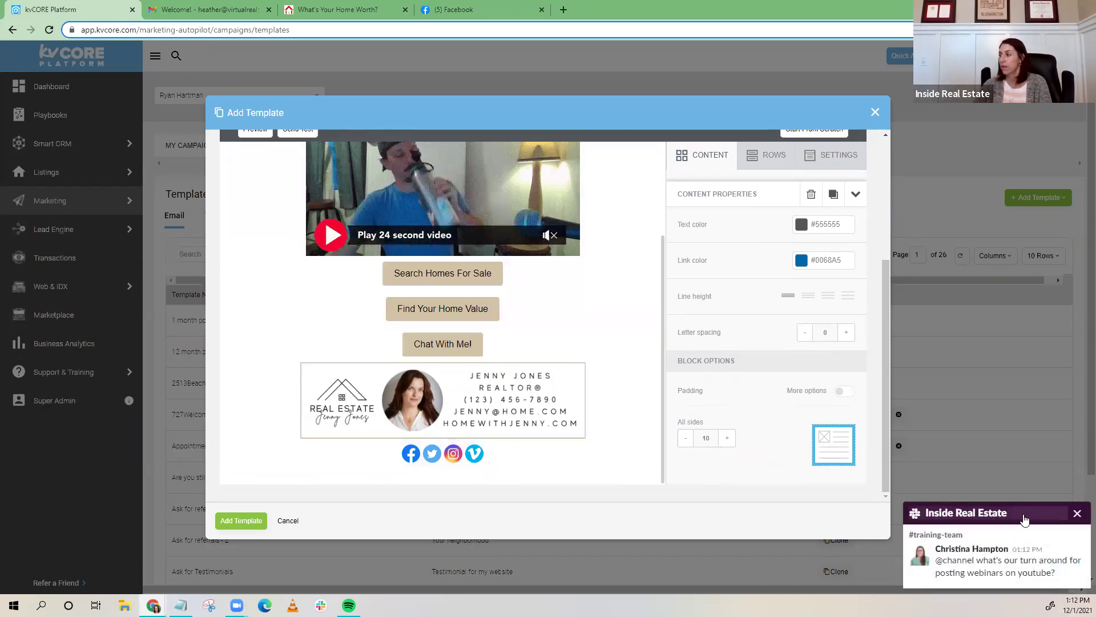
left_click(1057, 528)
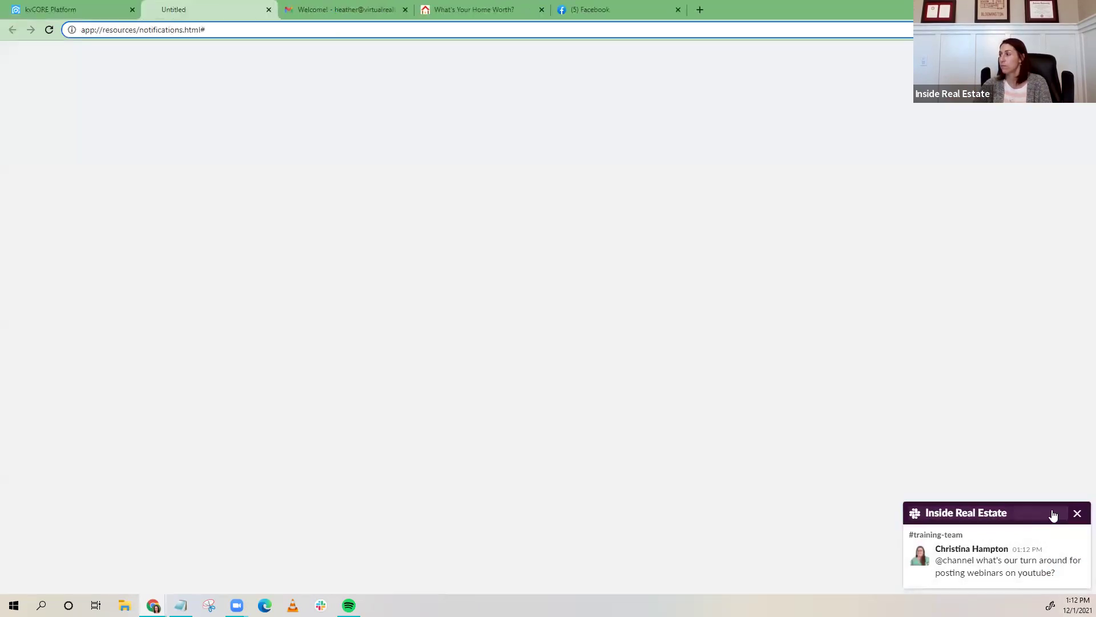
left_click(1076, 514)
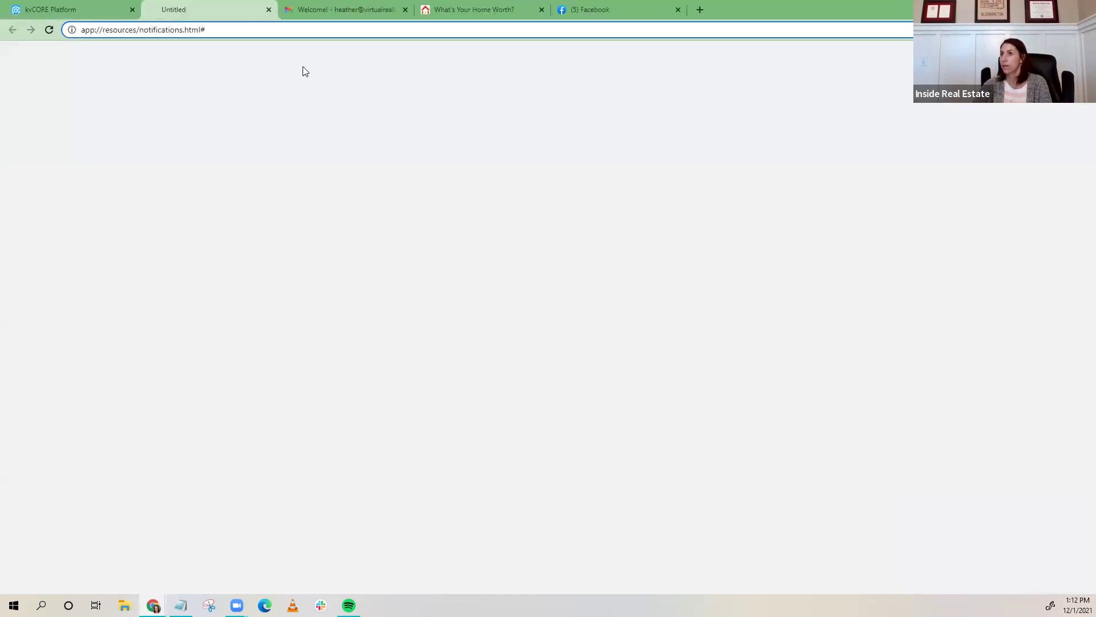
left_click(268, 10)
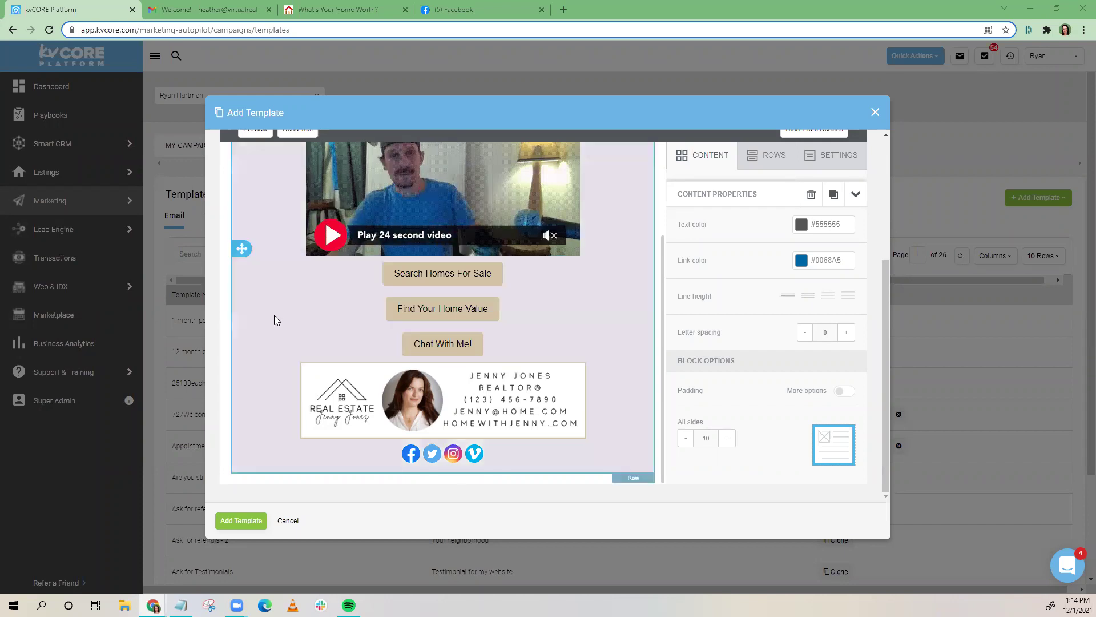
- Select the "Chat With Me!" button in the template to show its link properties
scroll(274, 309, "up", 1)
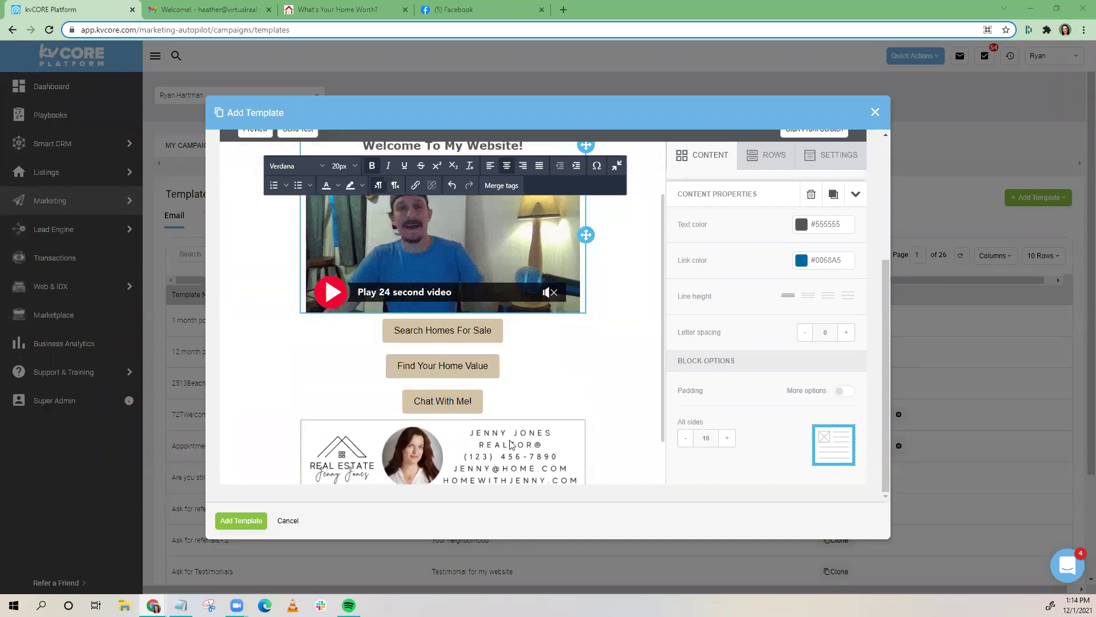
left_click(440, 398)
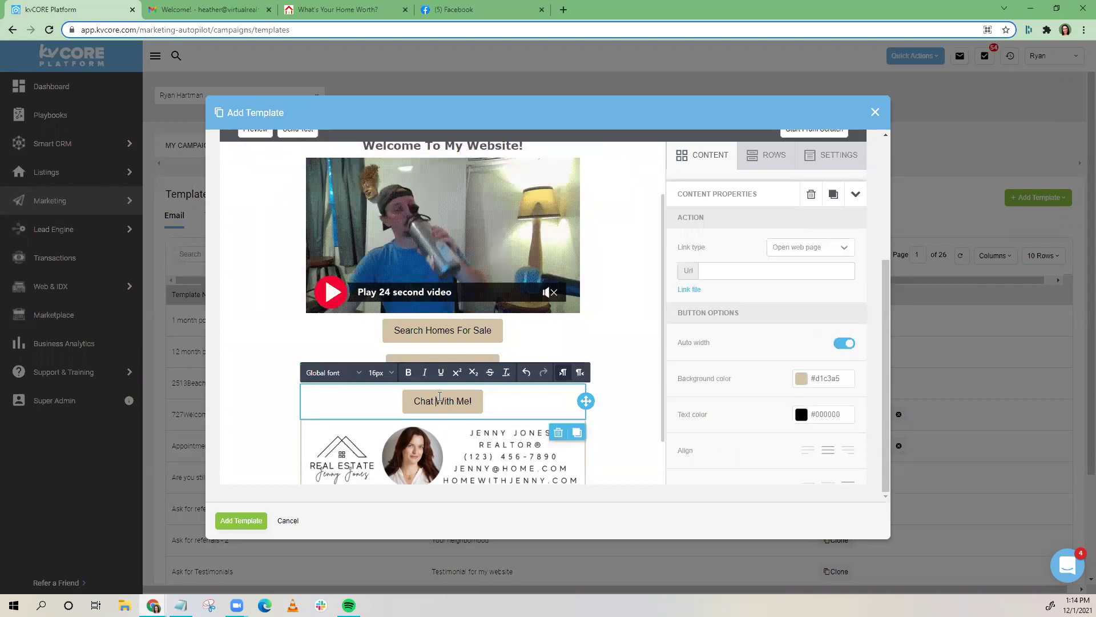
left_click(503, 411)
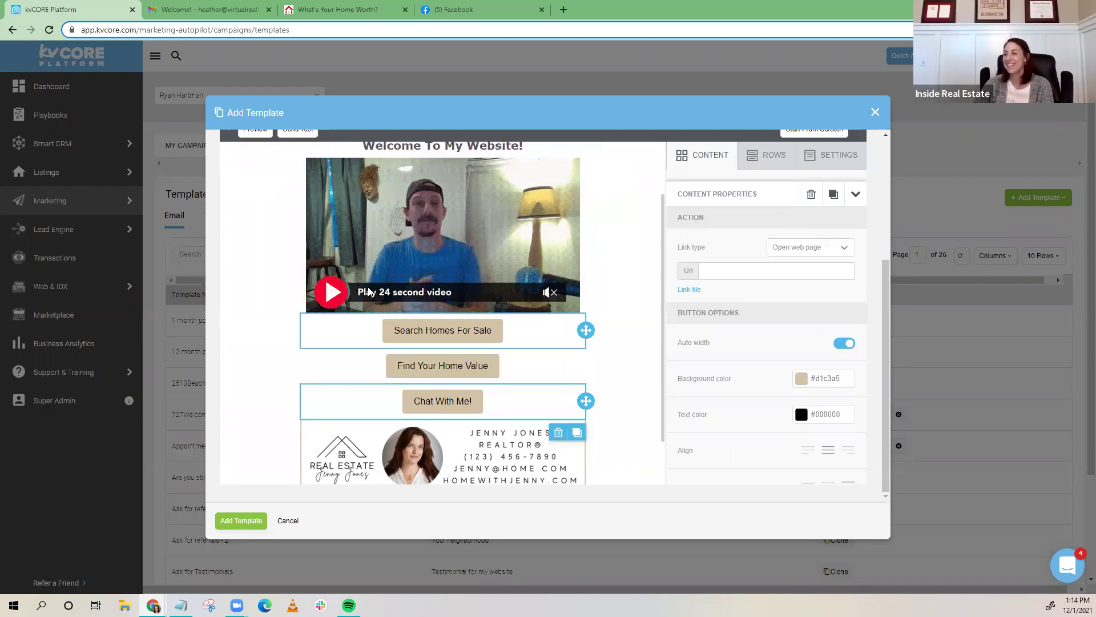
- Switch to Facebook, open the business page's messaging settings and copy its Messenger link
left_click(457, 10)
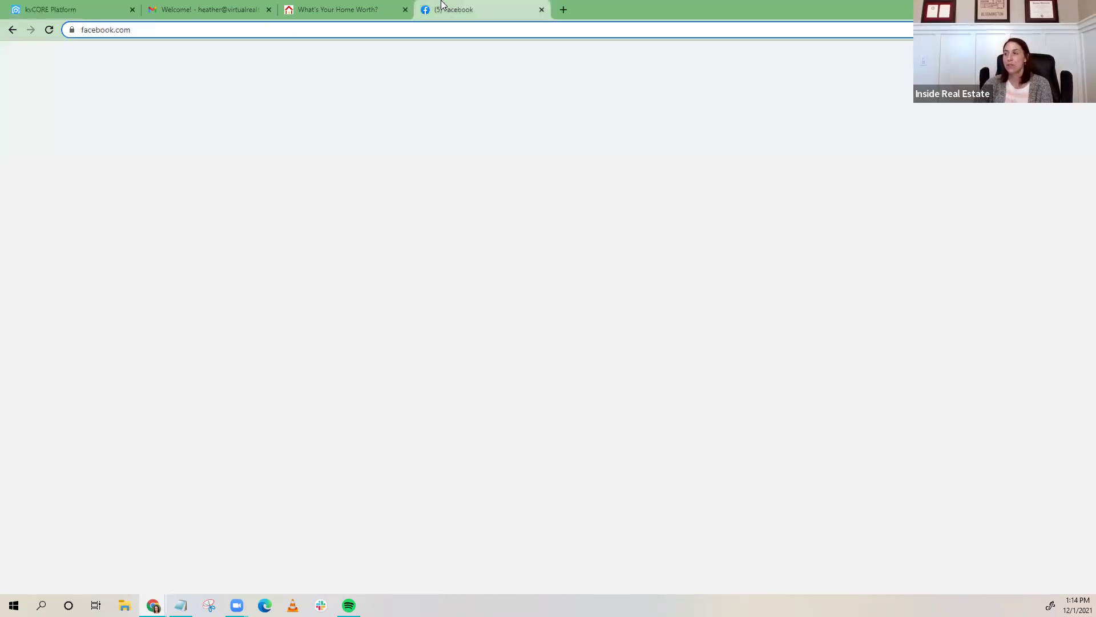
left_click(78, 395)
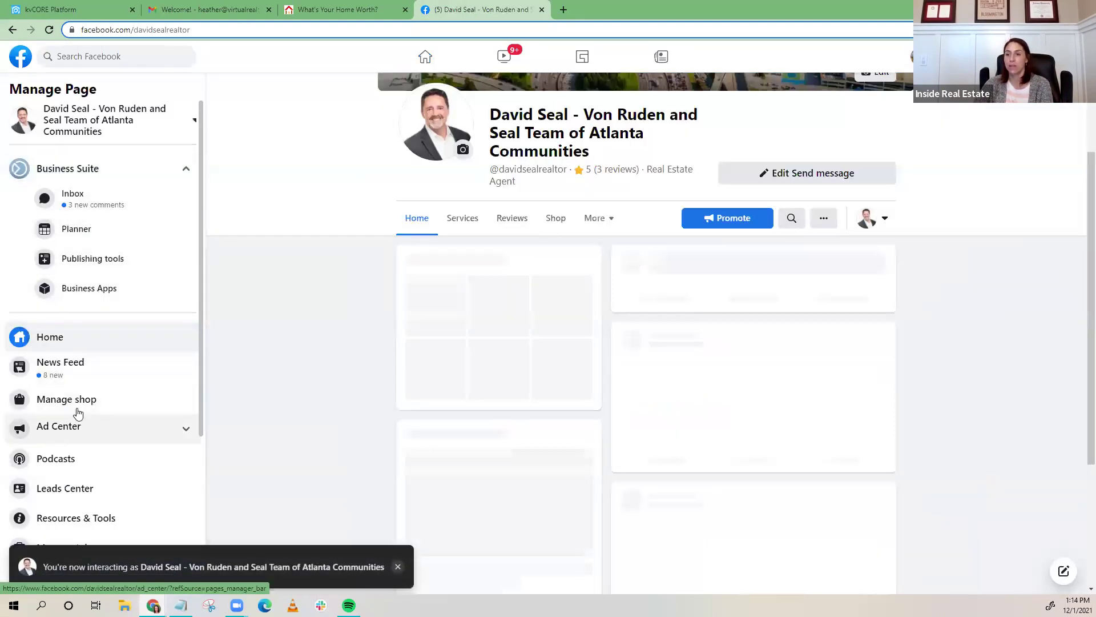
scroll(77, 414, "down", 2)
scroll(78, 412, "down", 1)
left_click(56, 541)
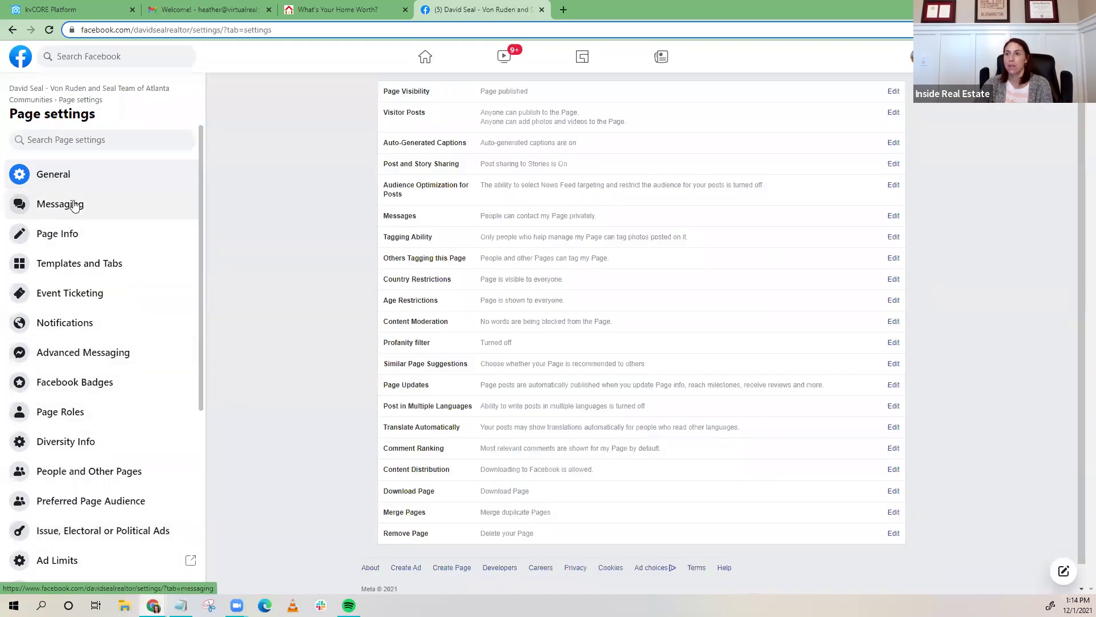
left_click(74, 205)
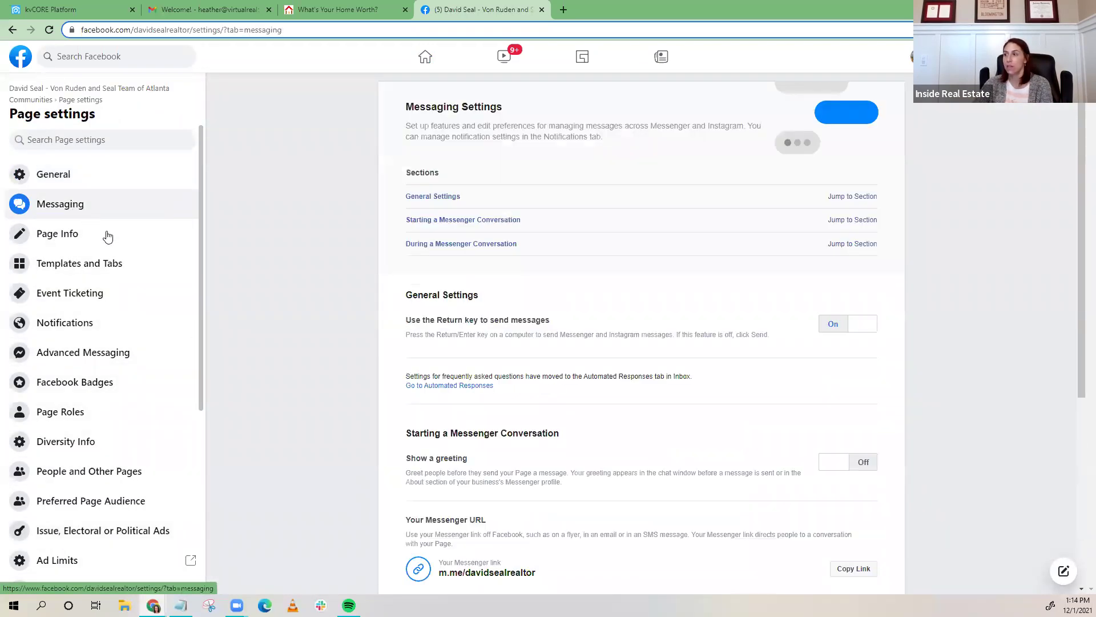
scroll(484, 393, "down", 2)
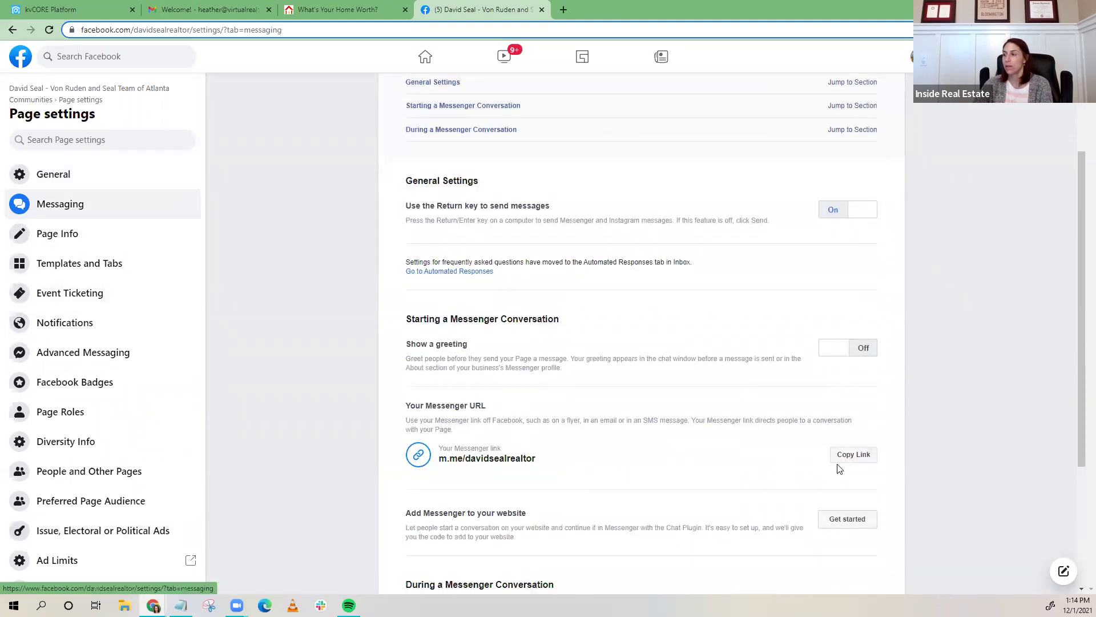
left_click(864, 460)
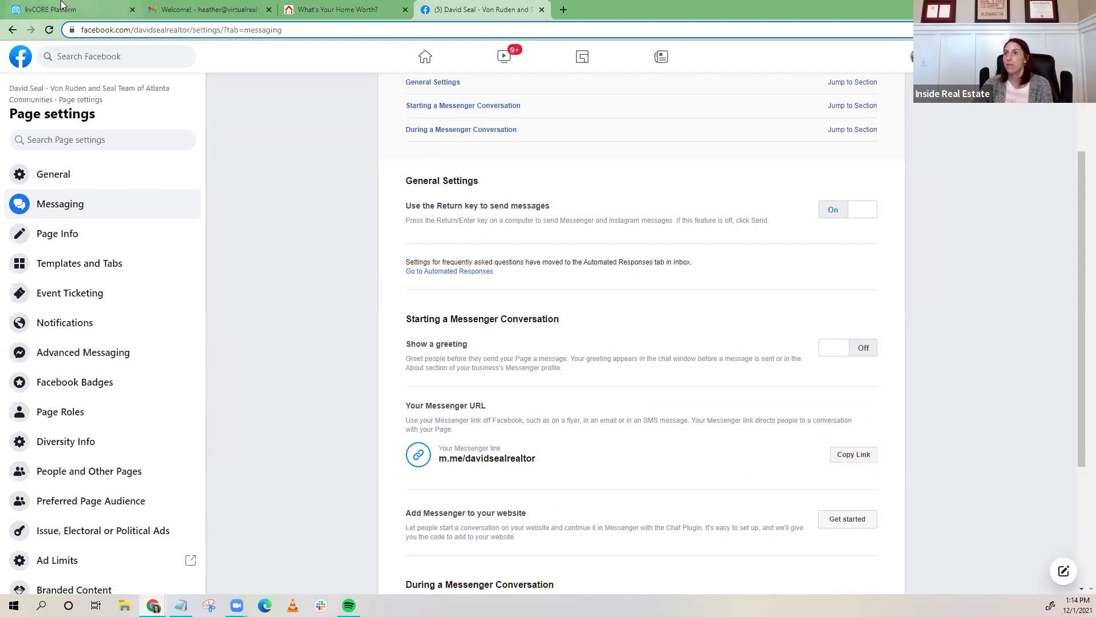
- Return to the kvCORE template and set the "Chat With Me!" button's URL to the copied Messenger link
key("ctrl+1")
left_click(762, 273)
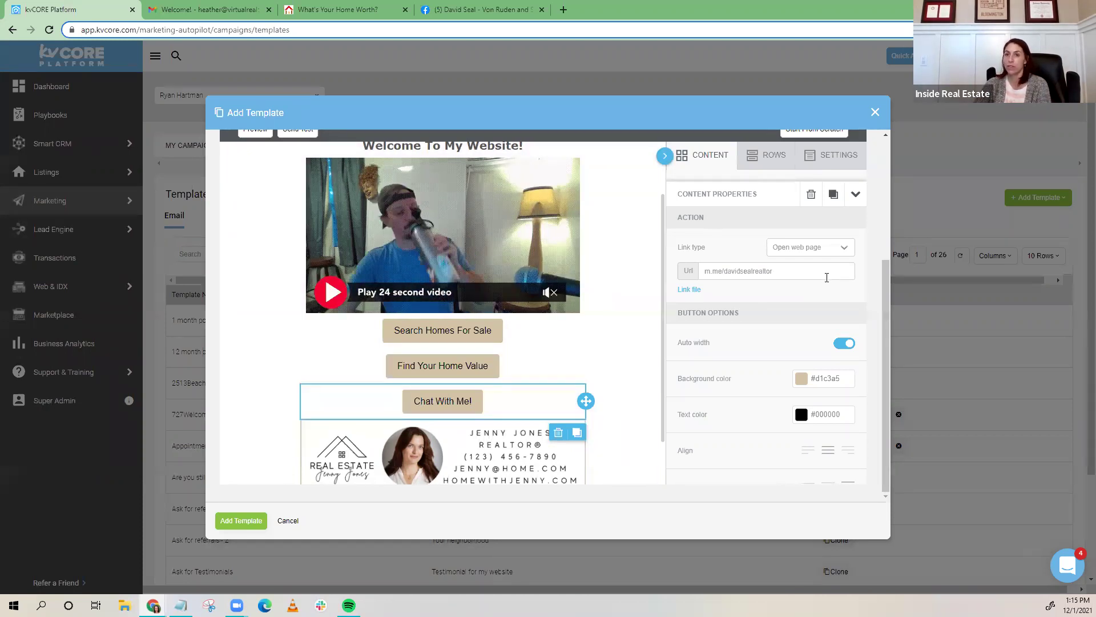
left_click_drag(800, 271, 708, 274)
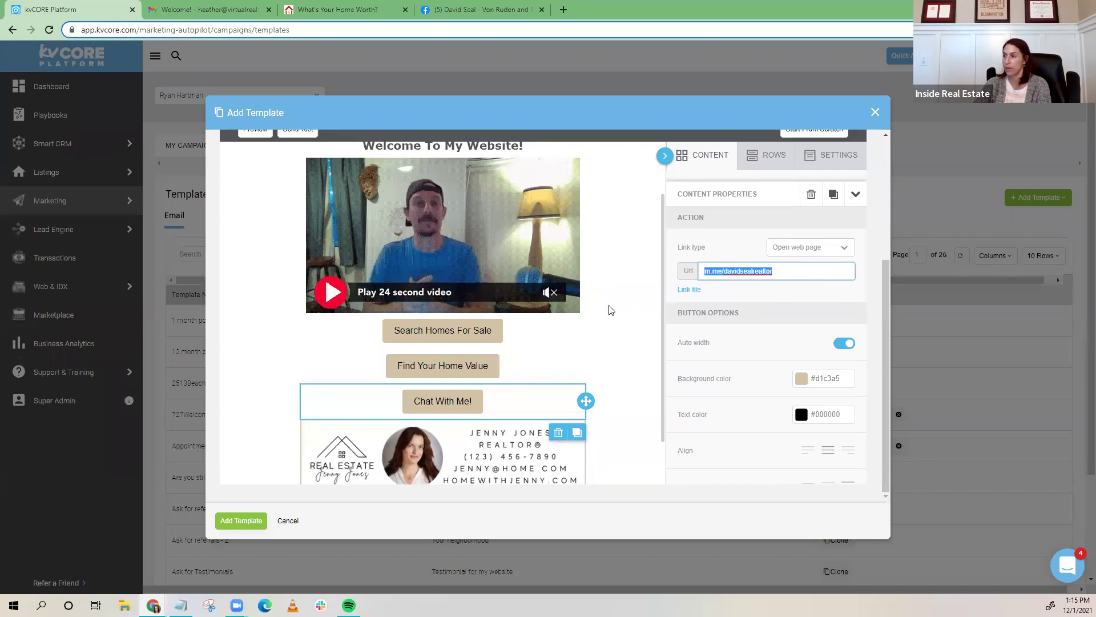
- Check the "Find Your Home Value" button's link and review the template from the logo down to the social icons
scroll(619, 328, "down", 1)
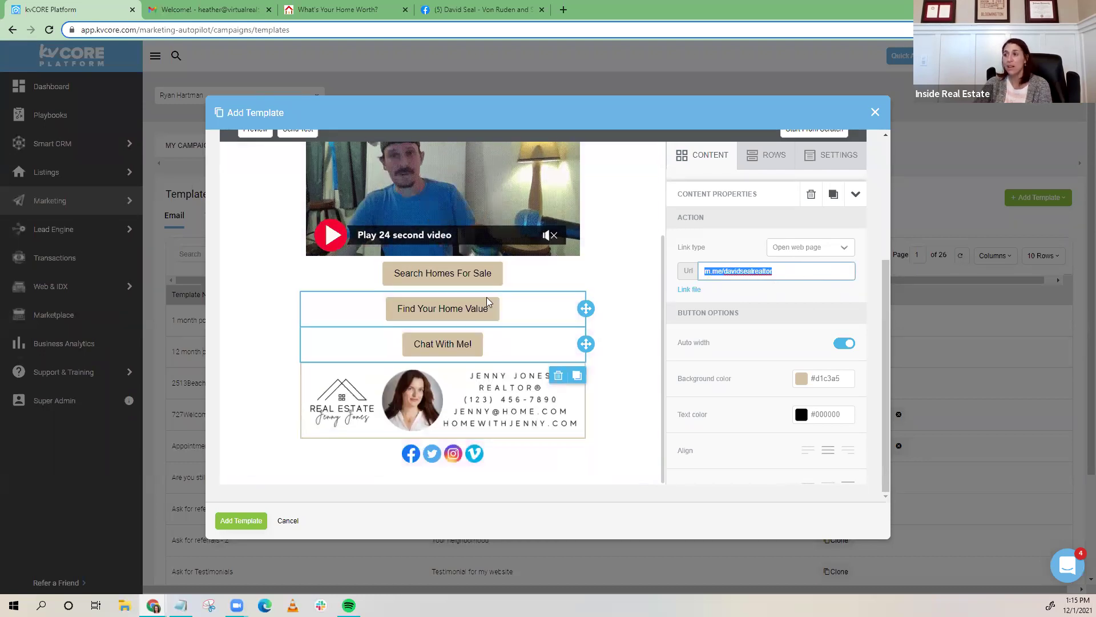
left_click(486, 299)
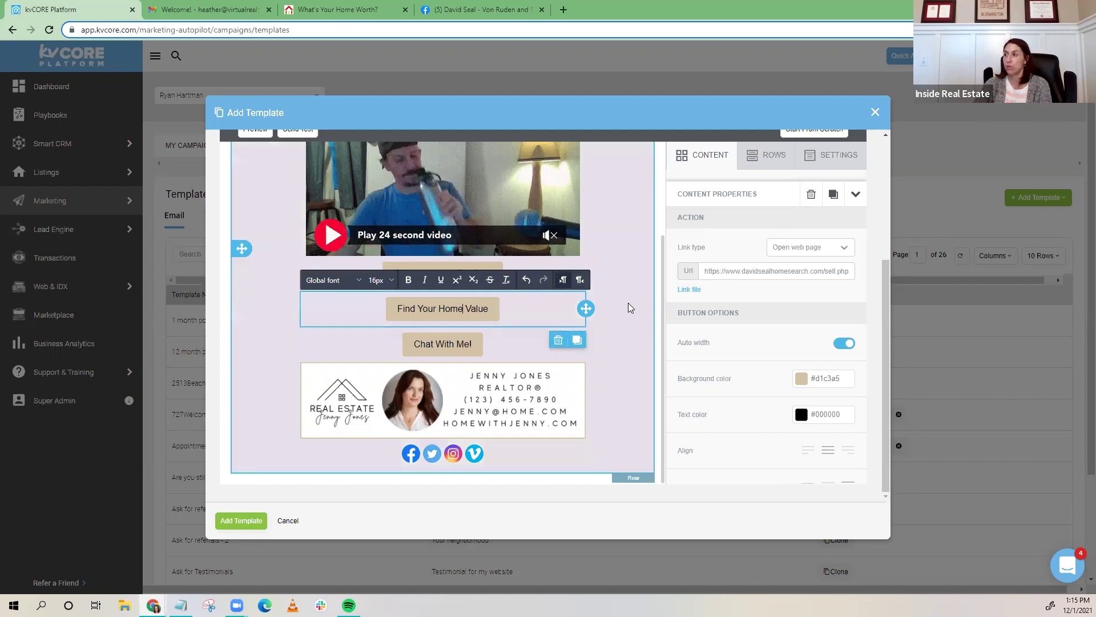
left_click(628, 304)
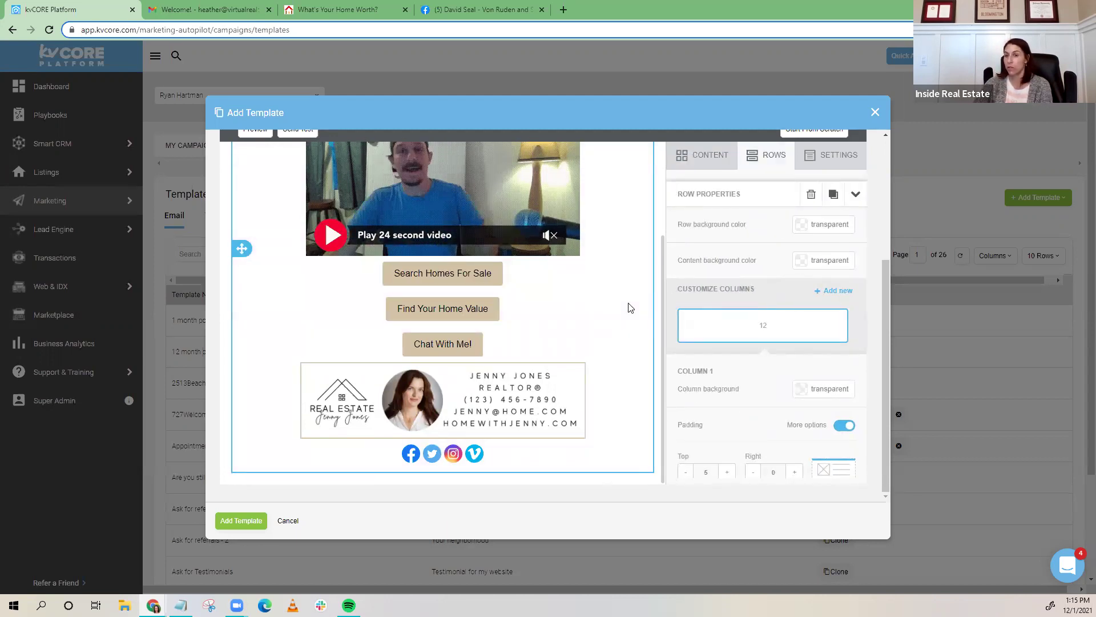
scroll(442, 236, "up", 2)
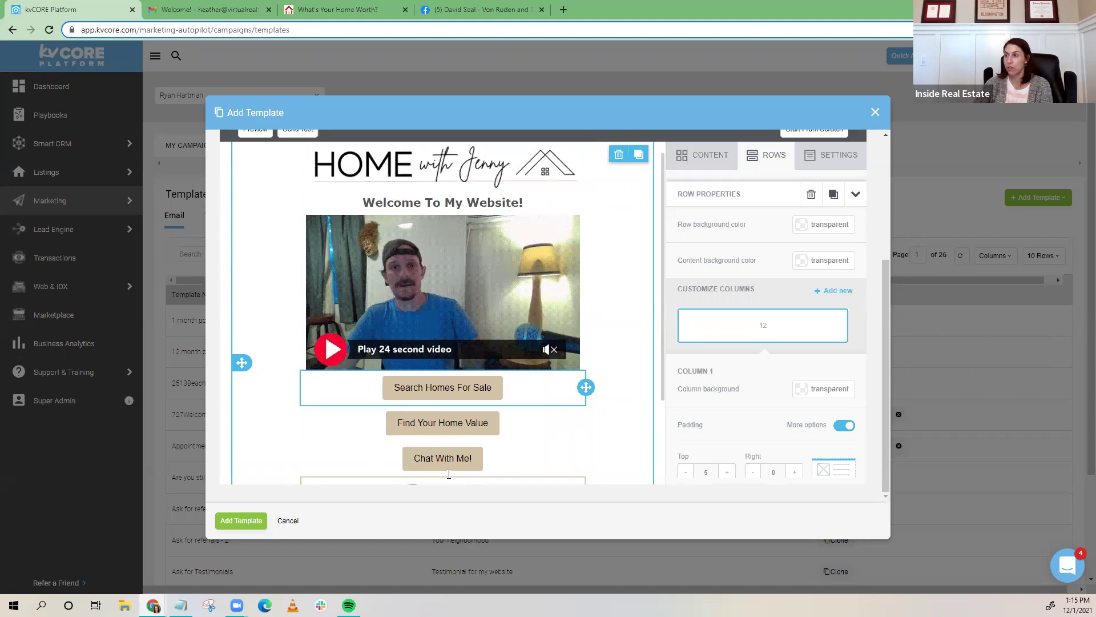
scroll(504, 226, "down", 2)
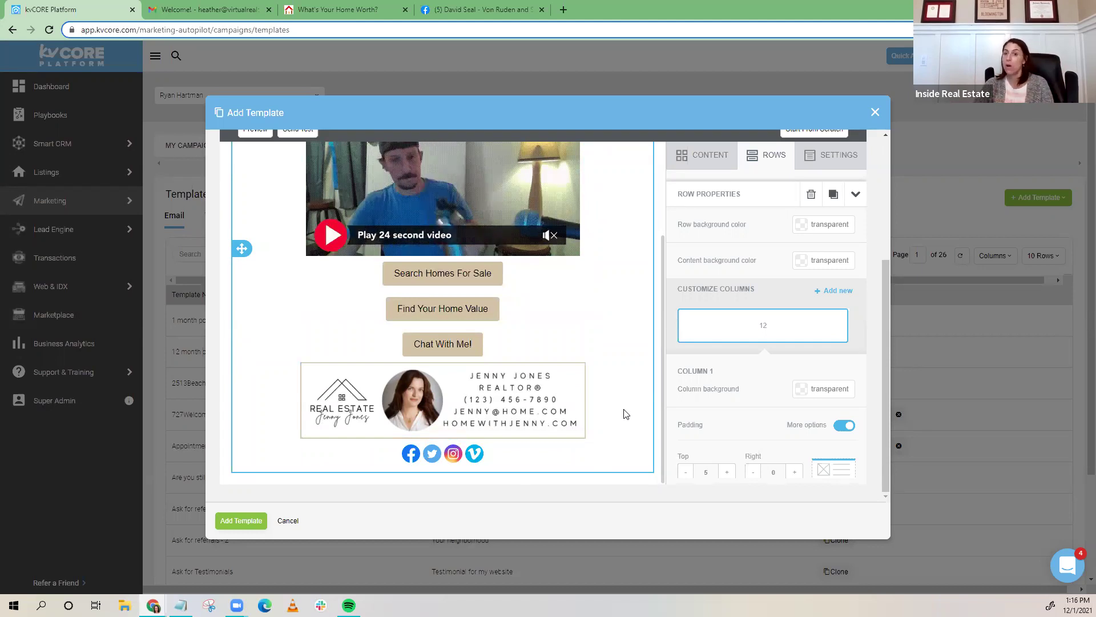
scroll(626, 413, "up", 2)
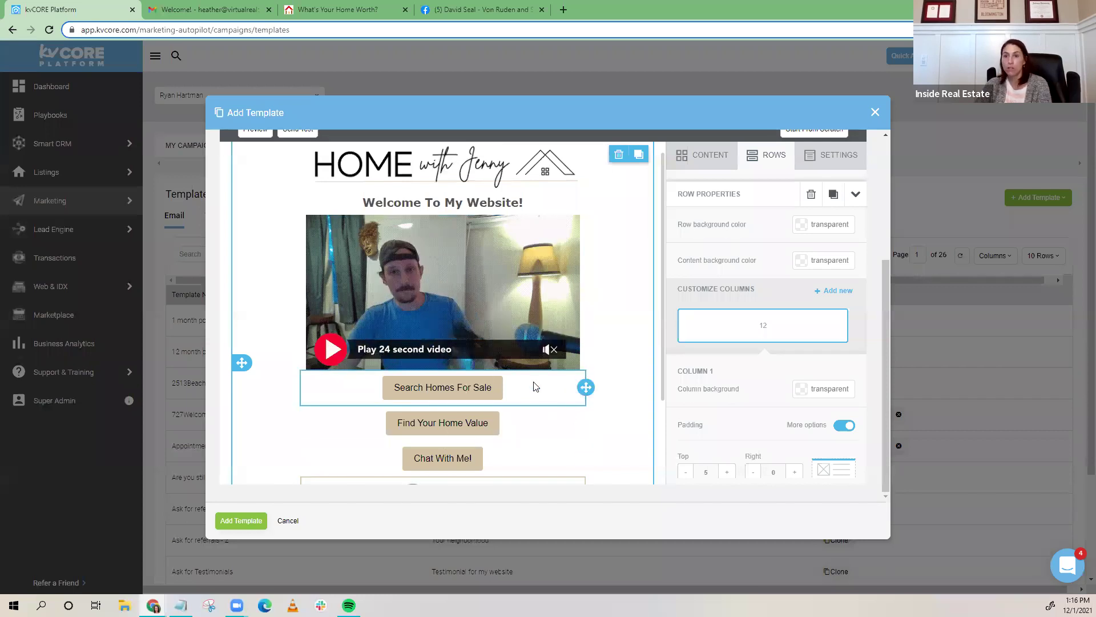
scroll(462, 294, "down", 2)
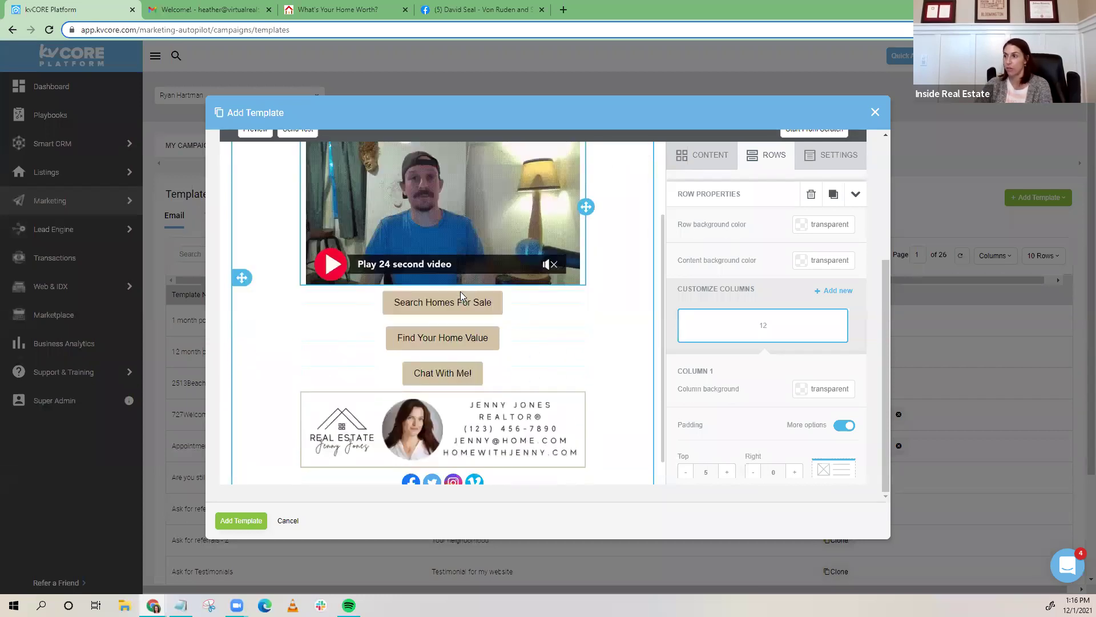
scroll(460, 291, "up", 3)
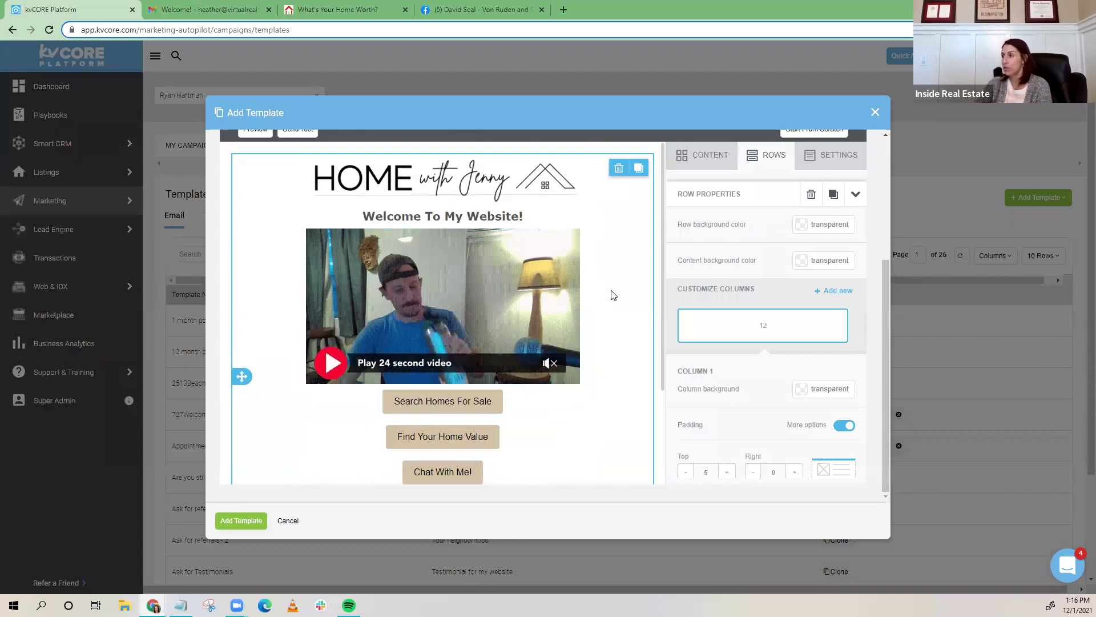
- Delete the CORE Video block and insert a standard Video block between the welcome heading and the "Search Homes For Sale" button
left_click(491, 297)
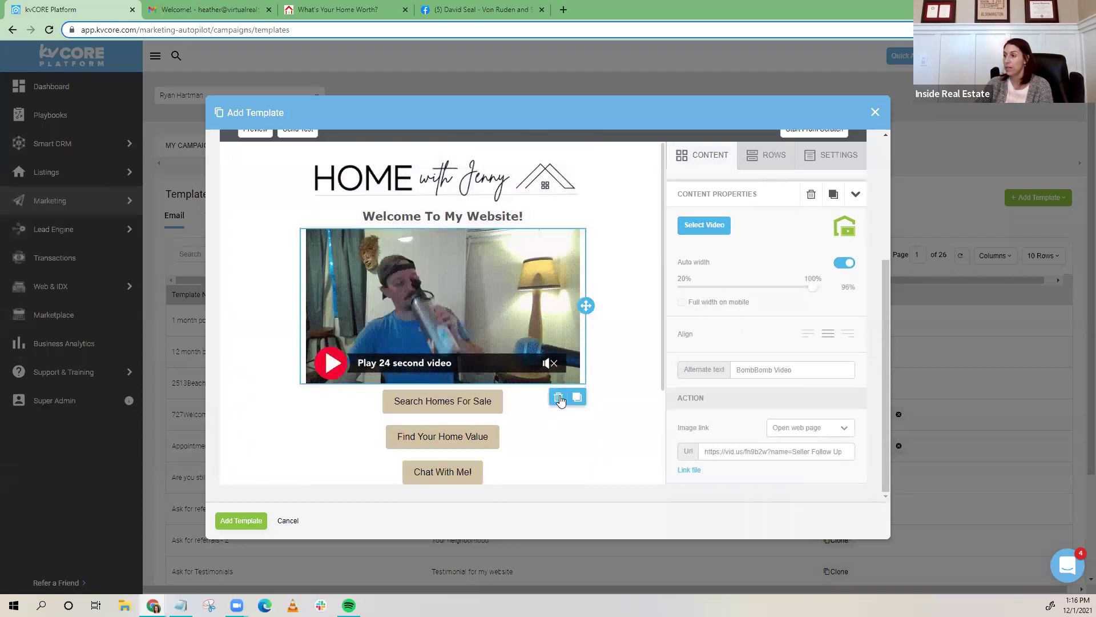
left_click(558, 397)
left_click(572, 371)
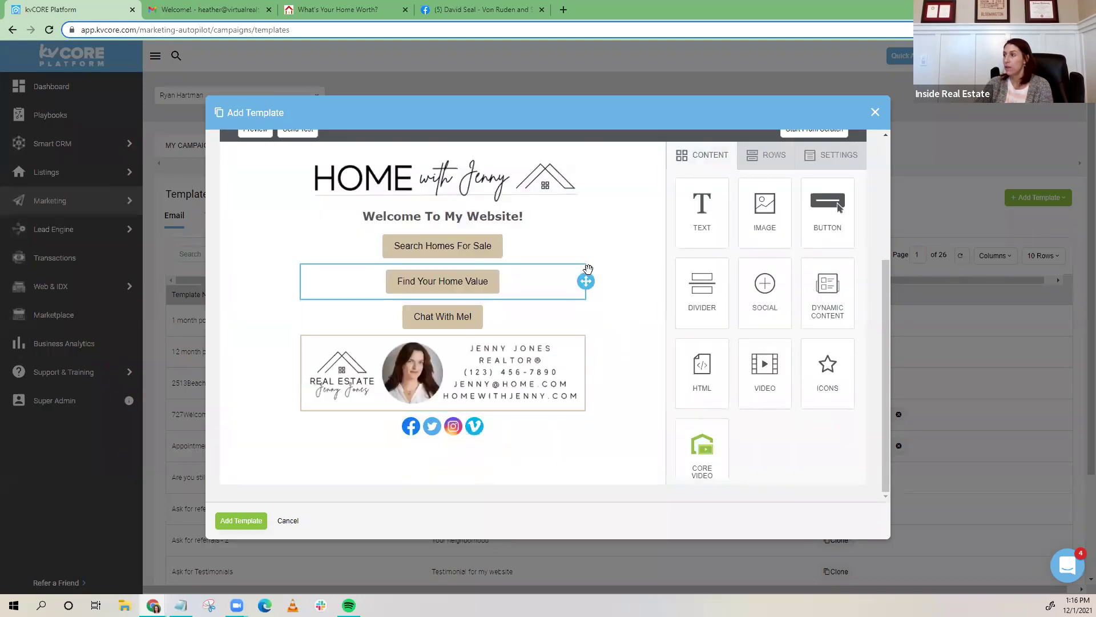
left_click_drag(759, 400, 483, 236)
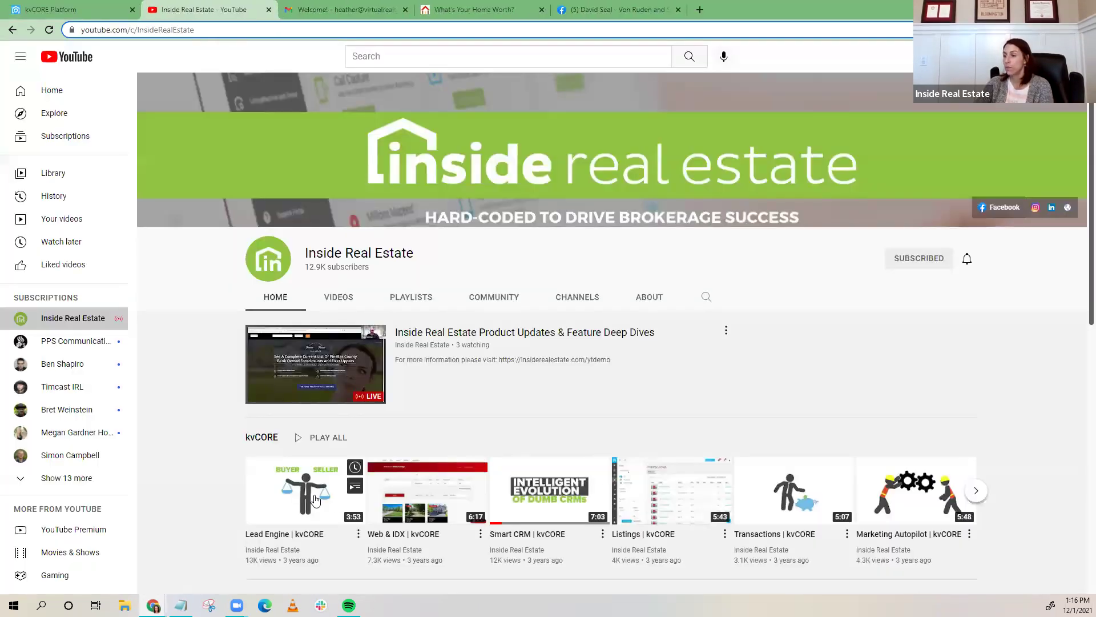
- Open the "Transactions | kvCORE" video on Inside Real Estate's YouTube channel and copy its share link
left_click(794, 490)
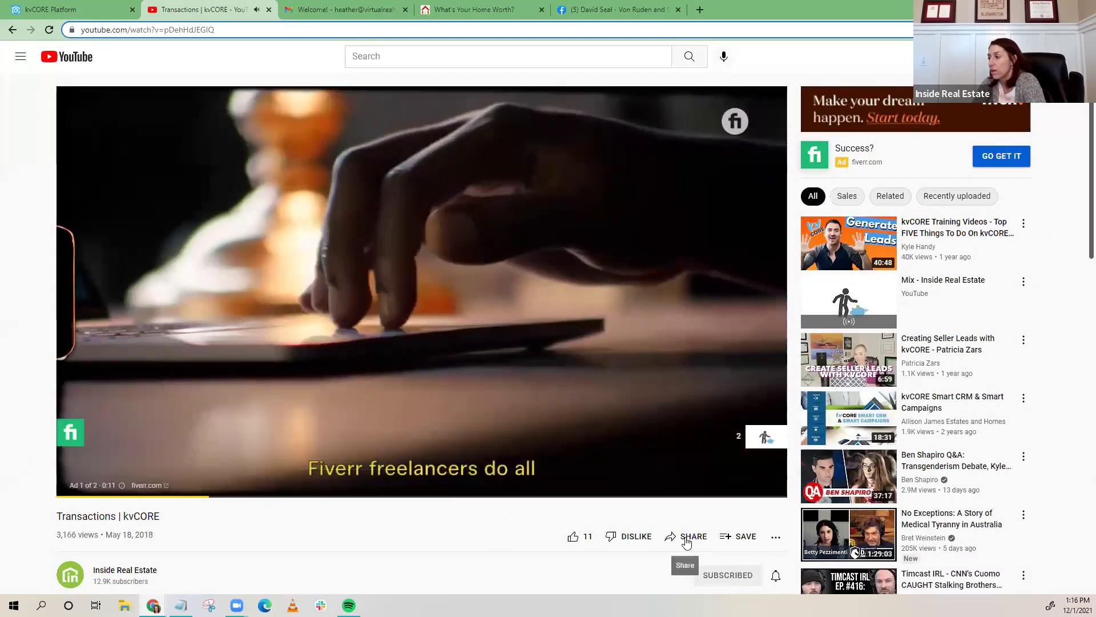
left_click(686, 537)
left_click(658, 344)
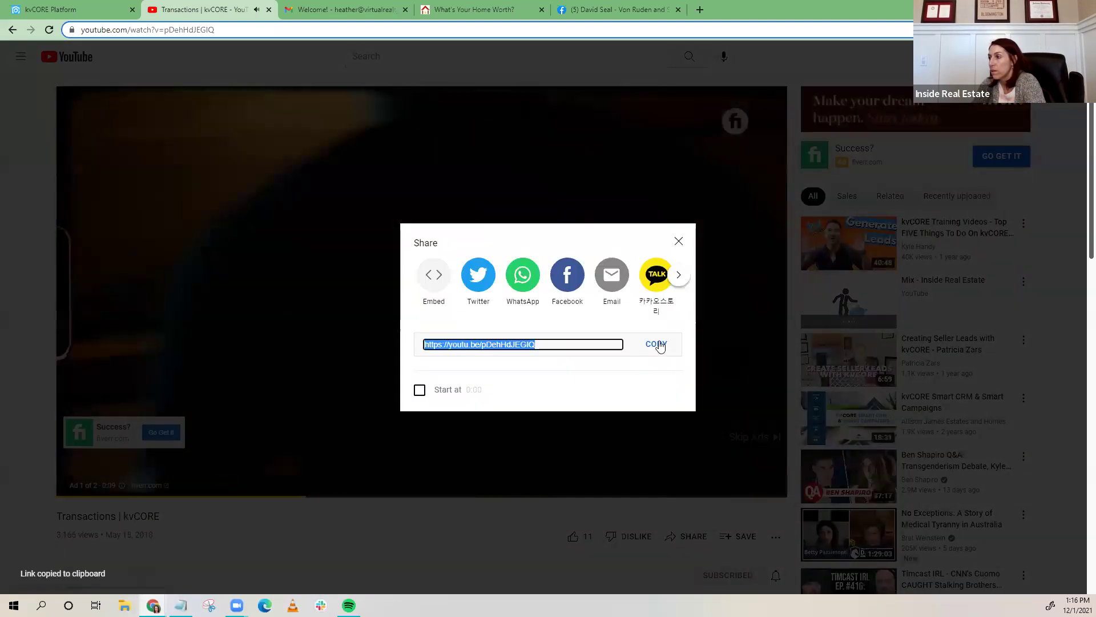
left_click(676, 243)
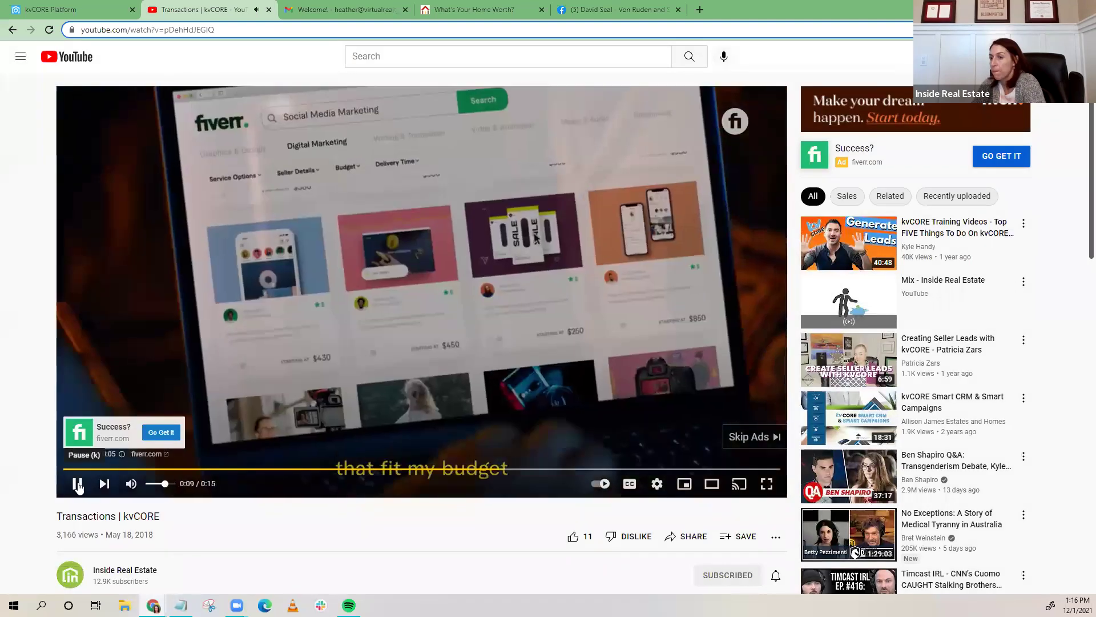
- Return to the kvCORE template and set the new Video block's URL to the copied YouTube link
left_click(474, 9)
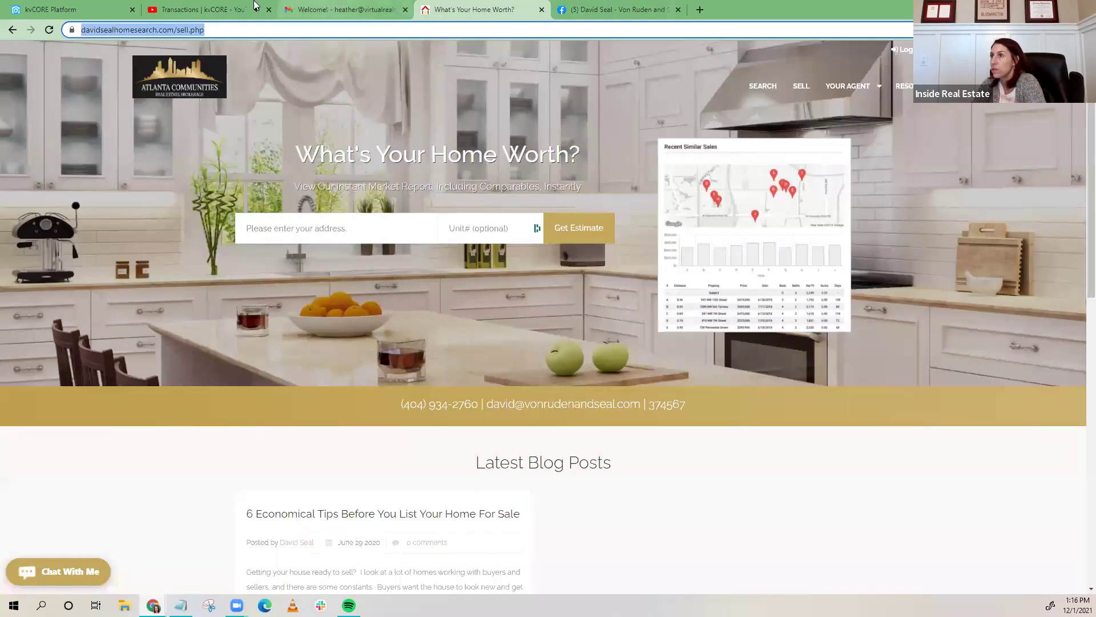
left_click(51, 9)
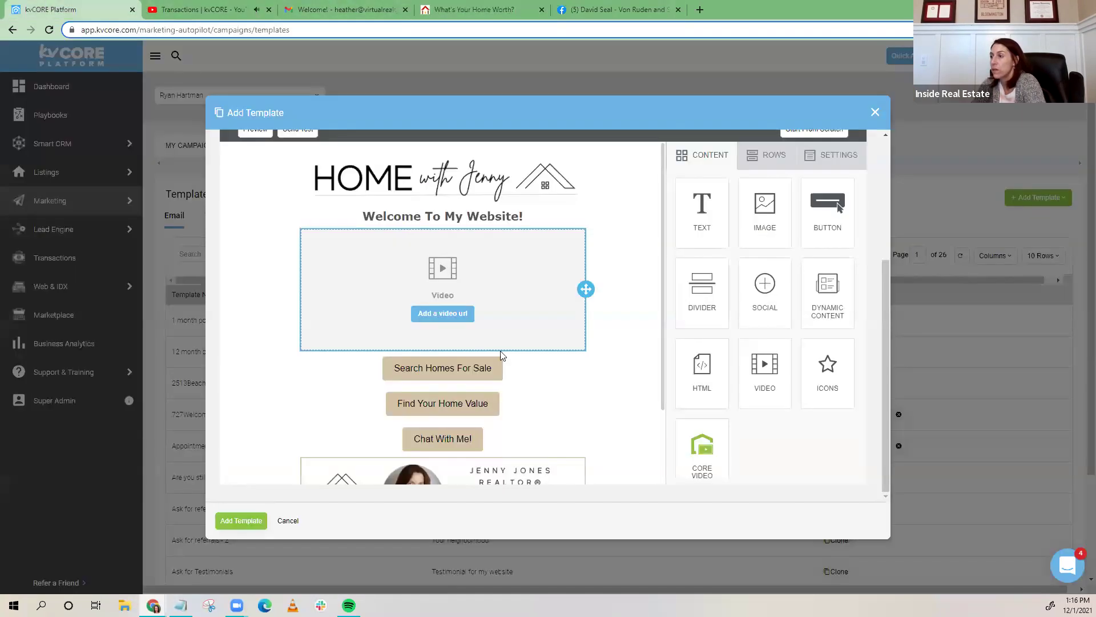
left_click(466, 318)
left_click(773, 223)
key("ctrl+v")
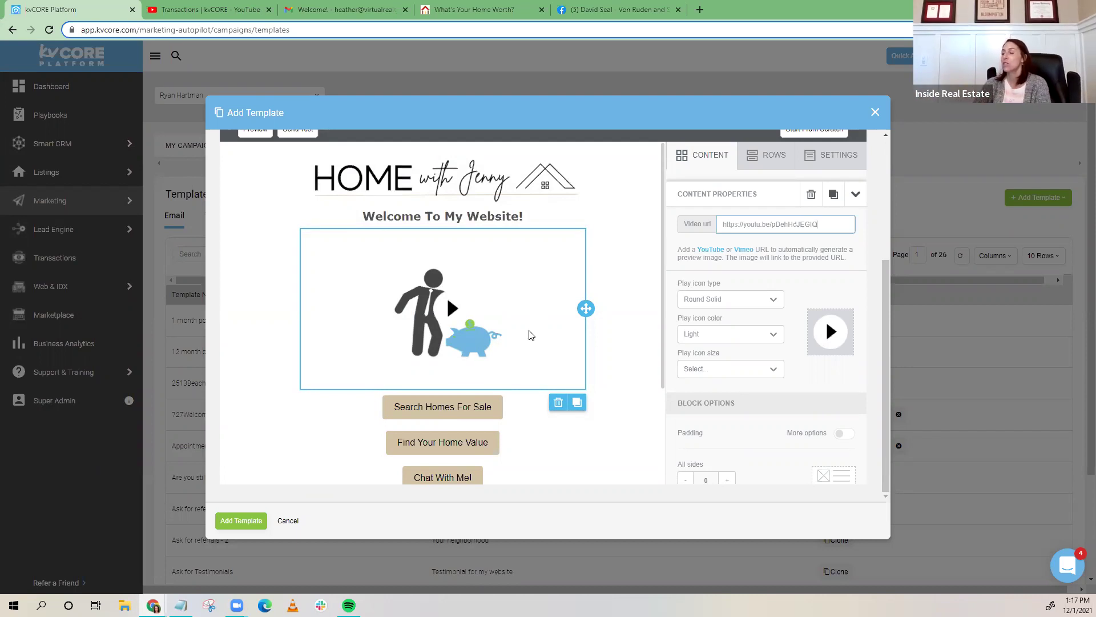
- Review the template with its new video and name the template "VIDEO TEMPLATE"
scroll(531, 335, "down", 3)
scroll(514, 348, "up", 4)
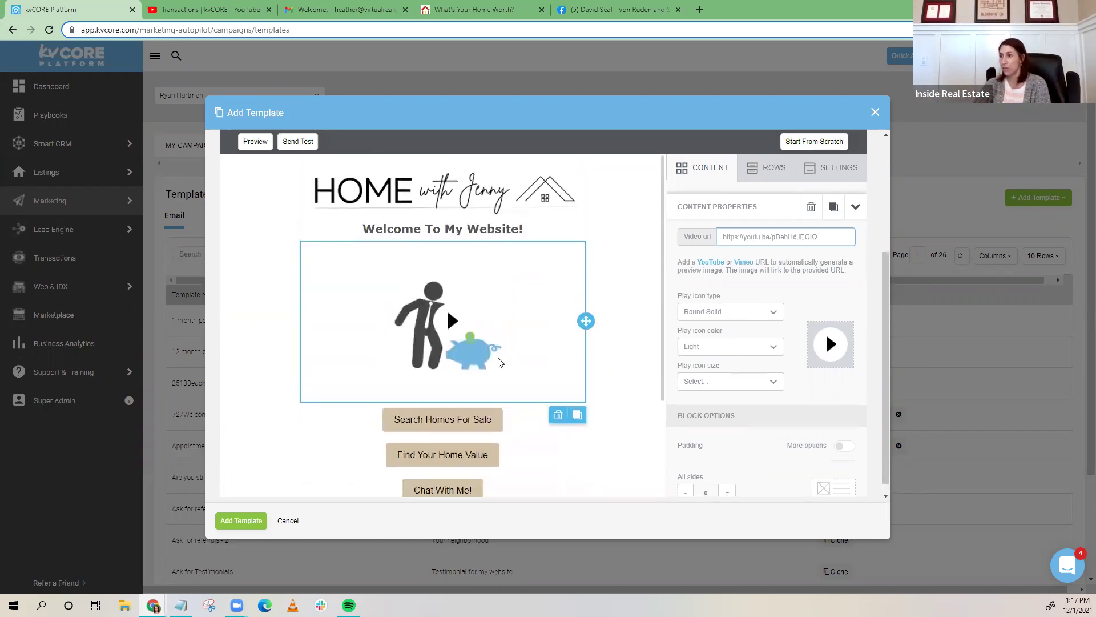
scroll(498, 362, "up", 3)
left_click(318, 213)
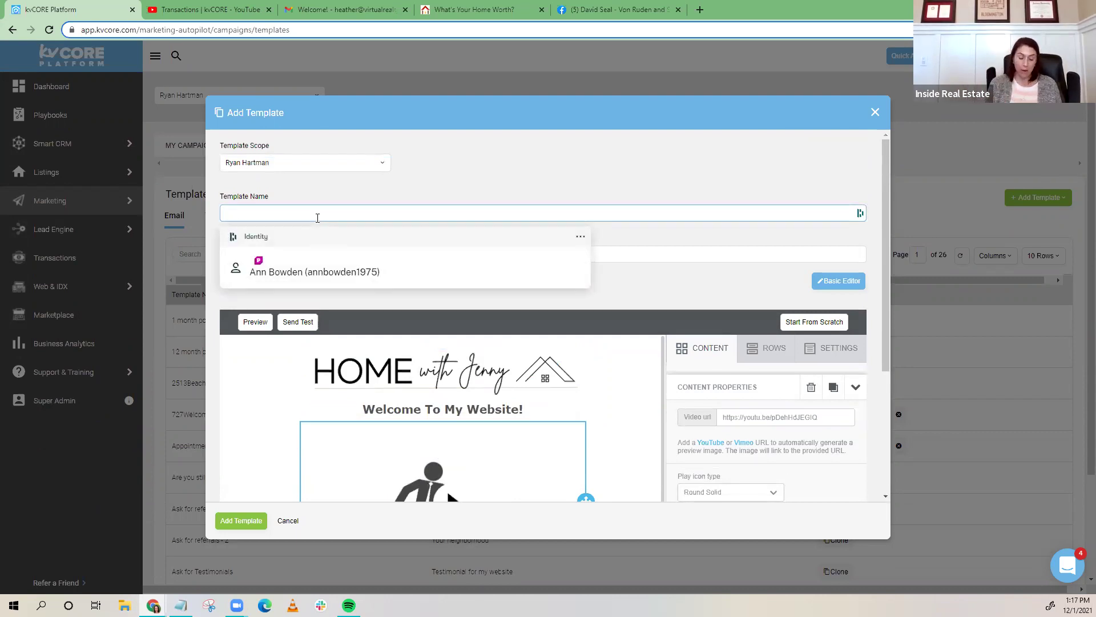
key("Escape")
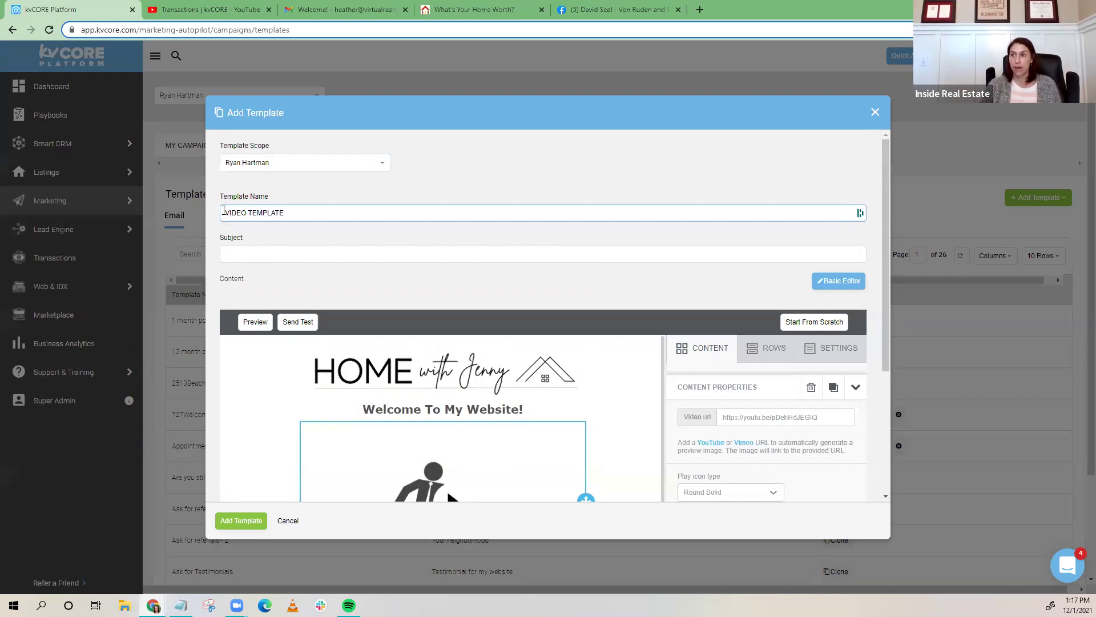
- Add the agent's full name in front of "VIDEO TEMPLATE" in the template name
left_click(227, 212)
key("Escape")
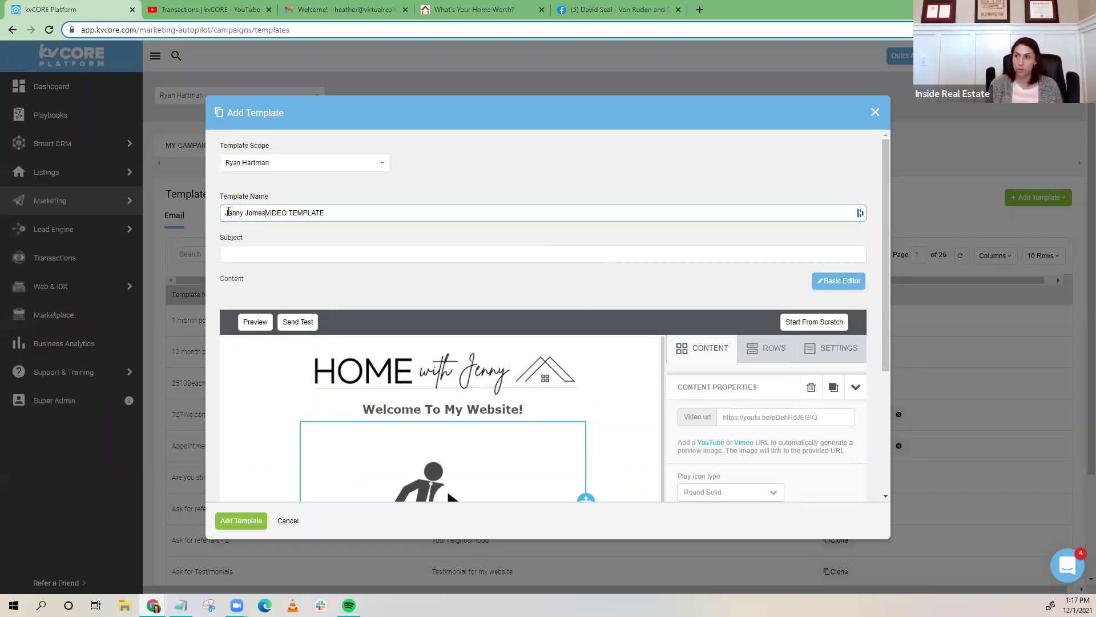
key("BackSpace")
key("BackSpace")
key("BackSpace")
key("BackSpace")
type("'s")
- Set the email subject to "Welcome to my Wesite!" and save the new template
left_click(259, 253)
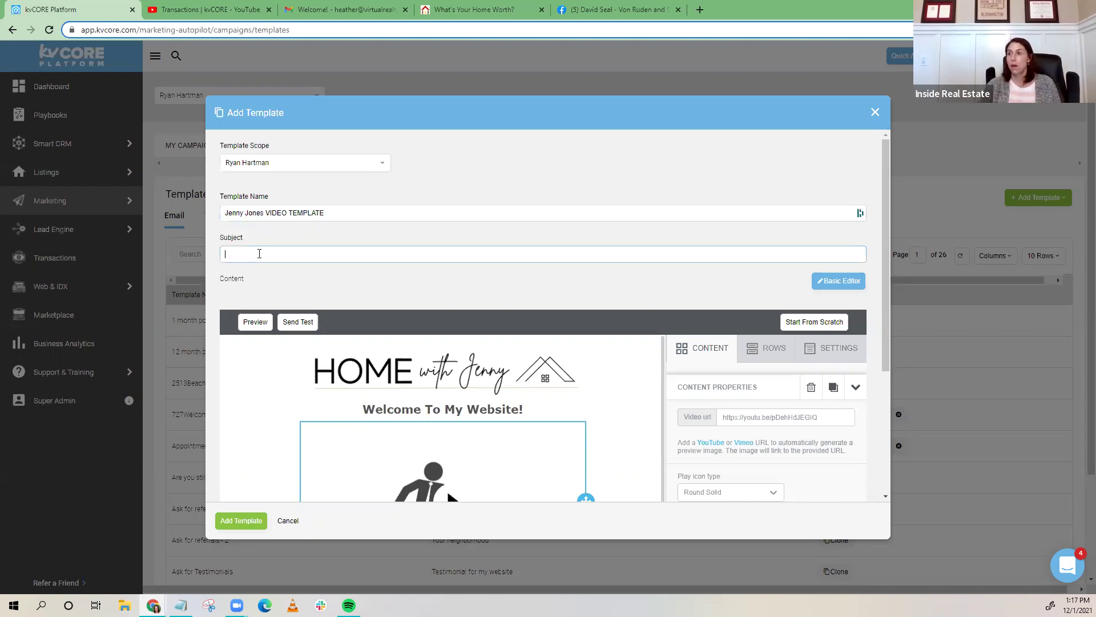
scroll(403, 430, "down", 1)
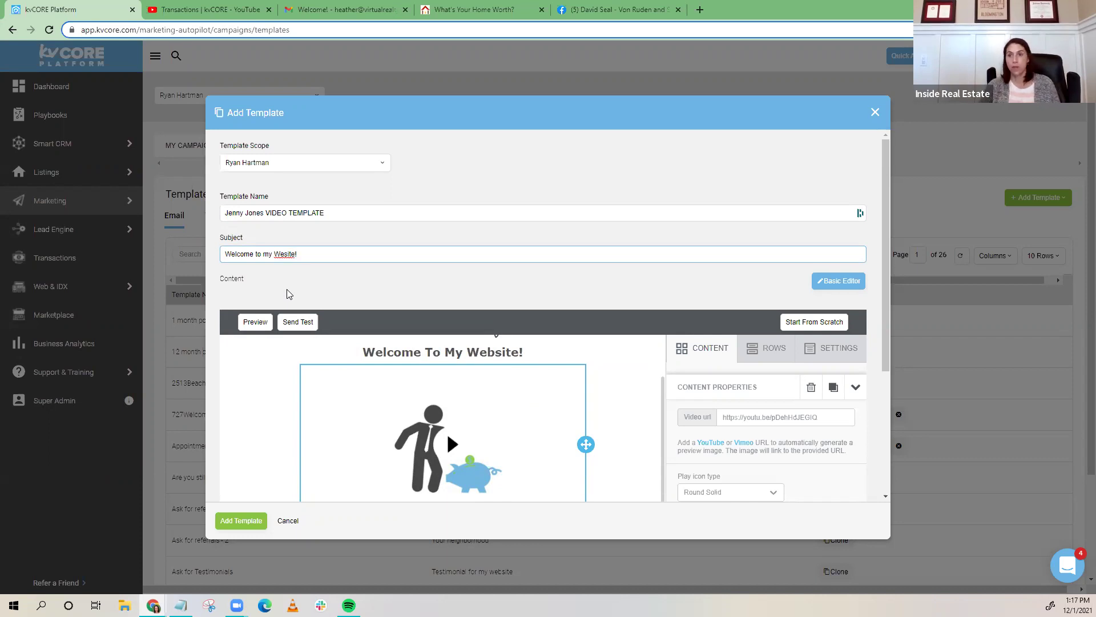
scroll(287, 294, "down", 2)
left_click(235, 521)
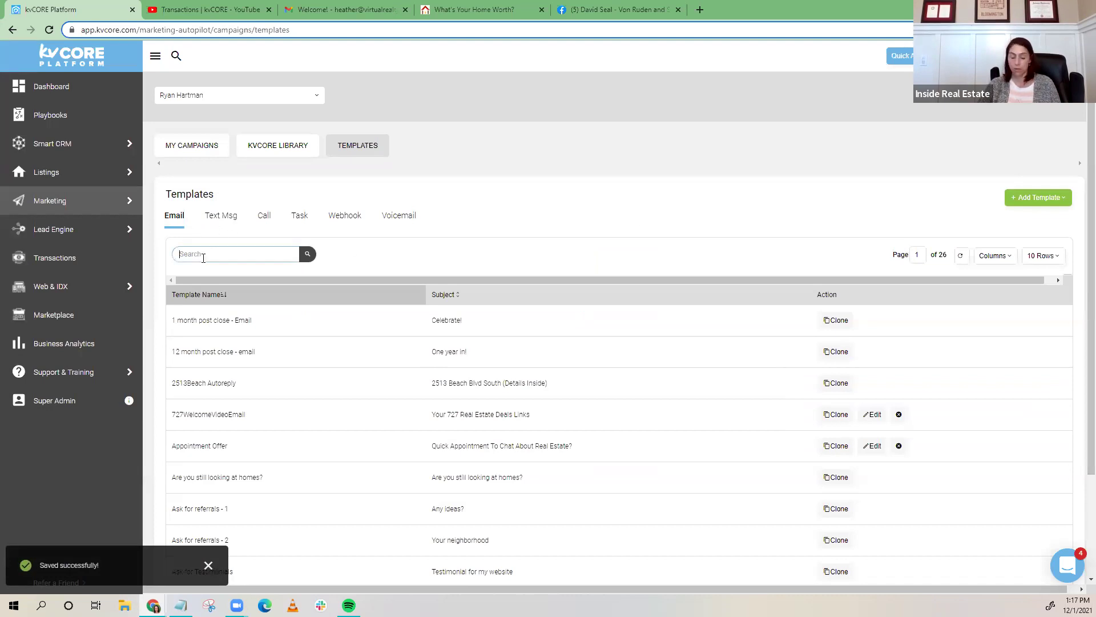
- Search the email templates for "video" and start a clone of the newly saved agent-named "VIDEO TEMPLATE"
type("video")
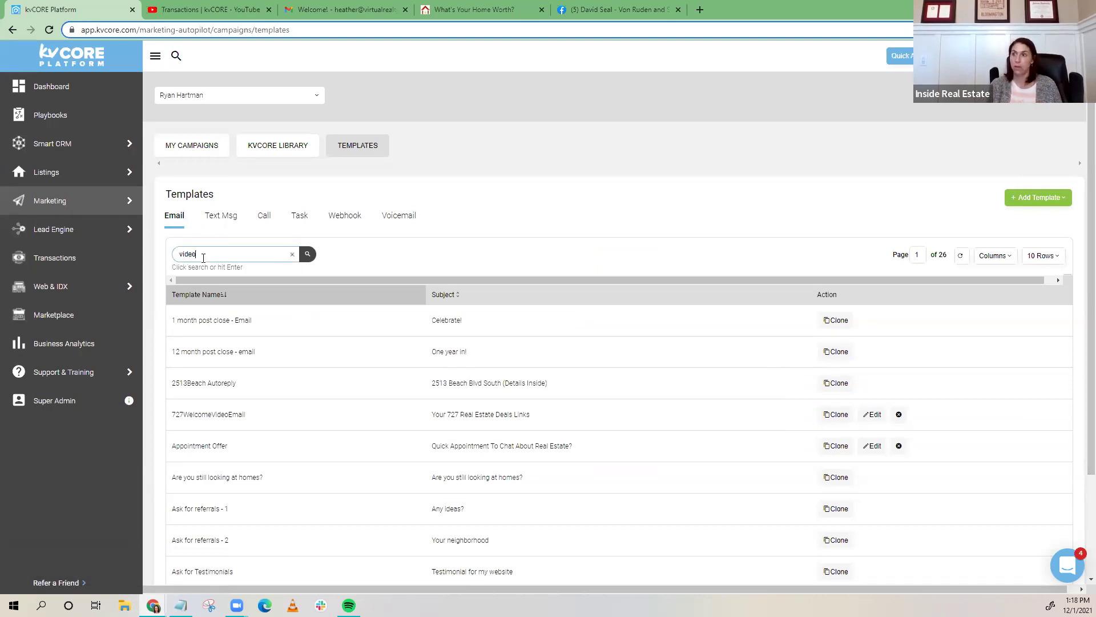
key("Return")
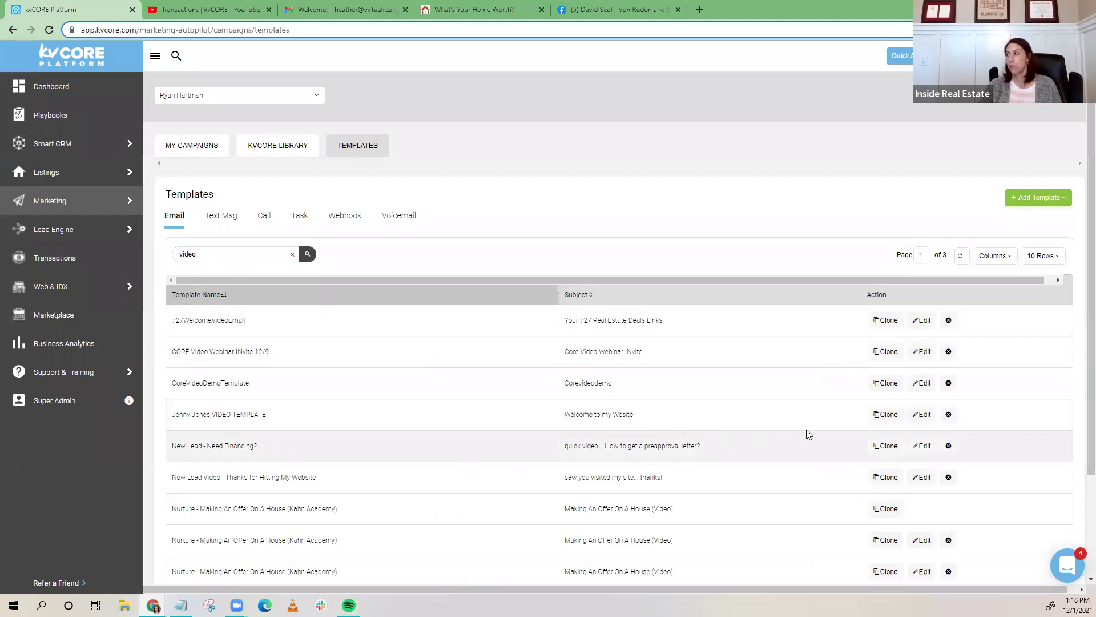
left_click(887, 415)
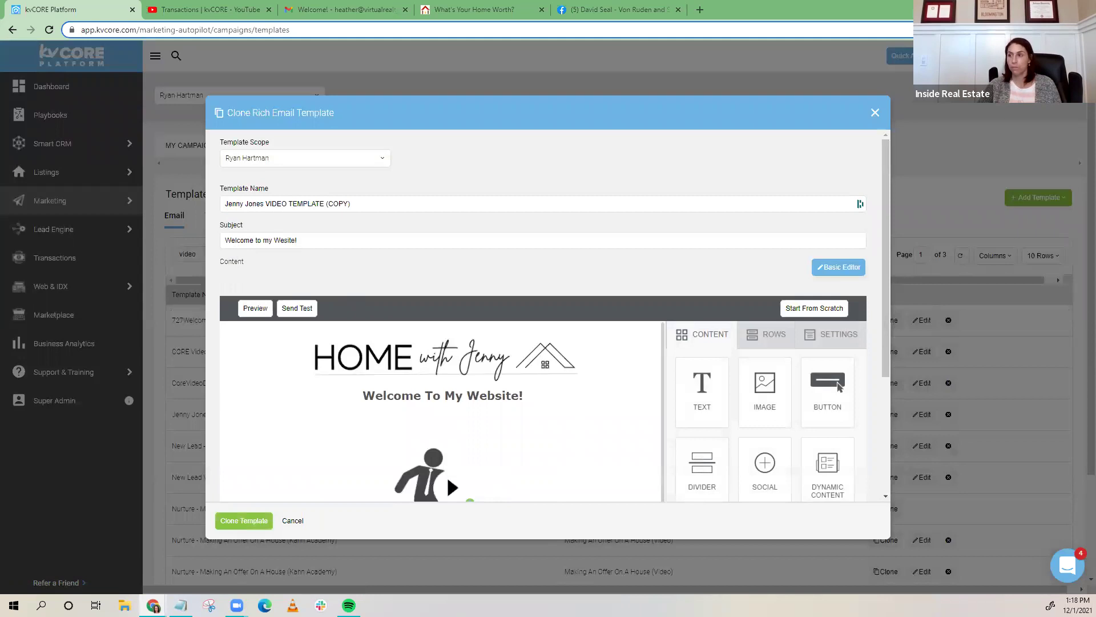
- Replace the cloned template's subject with "How to Get Pre-Approved"
left_click_drag(311, 241, 273, 241)
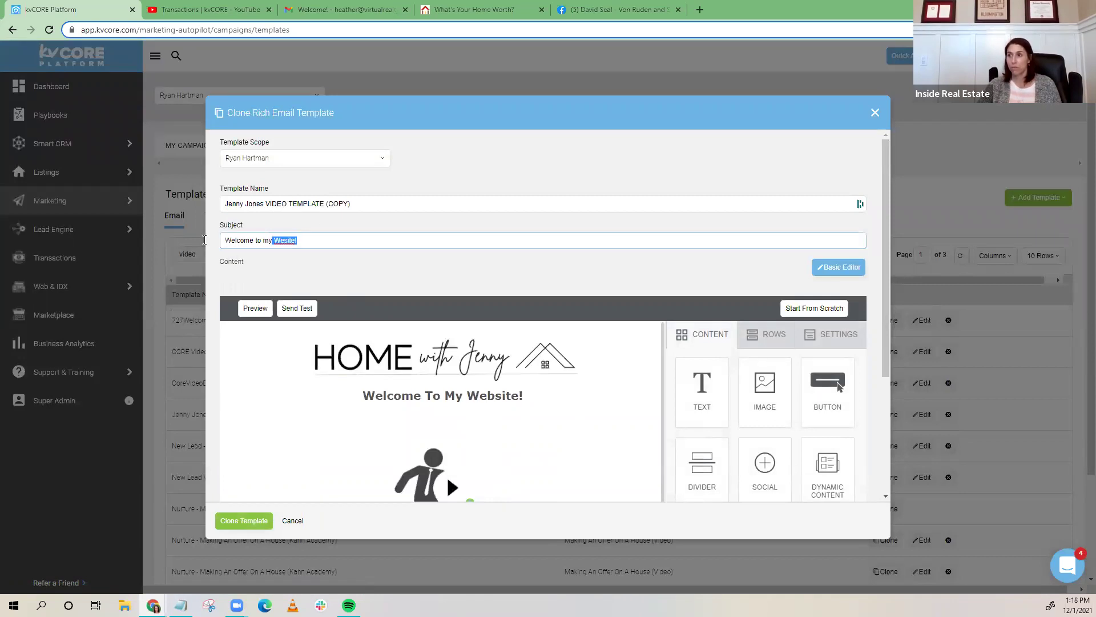
type("How to ")
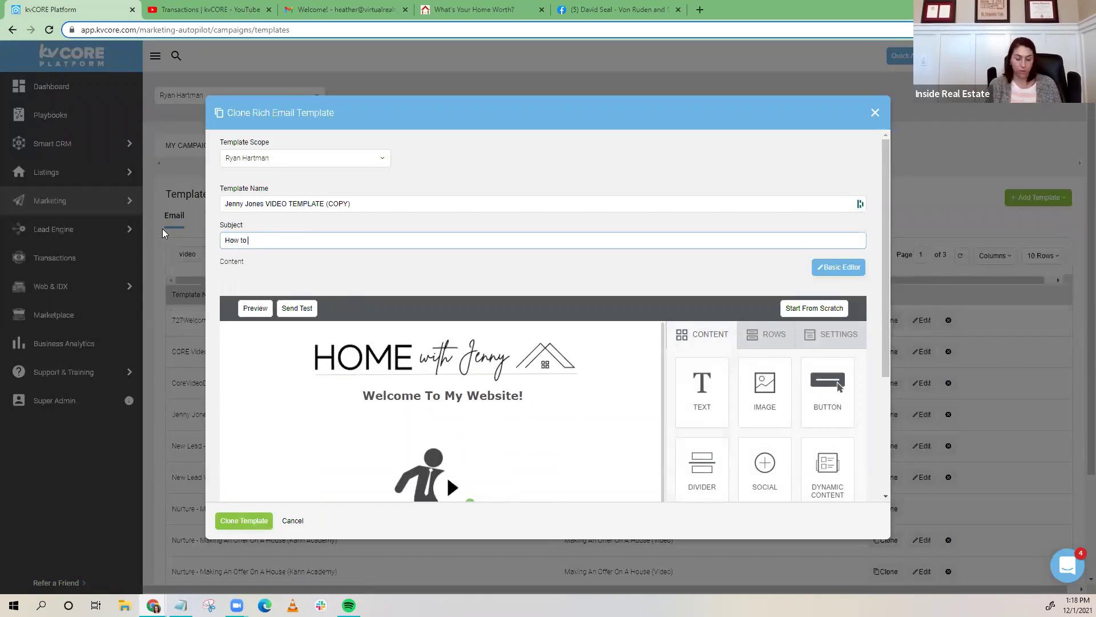
type("Get P")
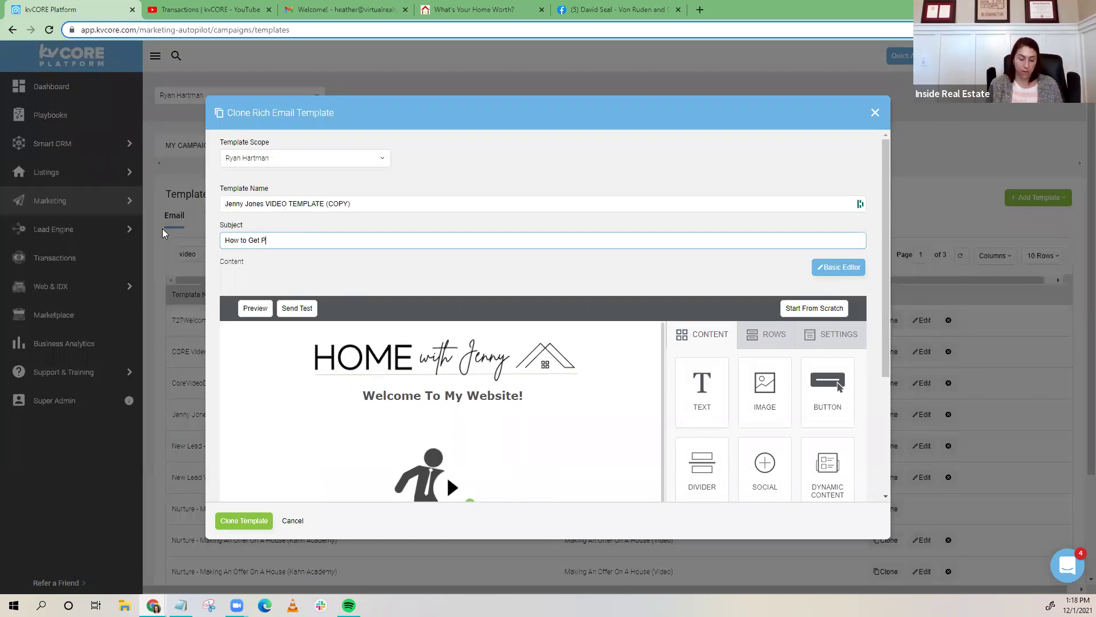
type("re-Approved")
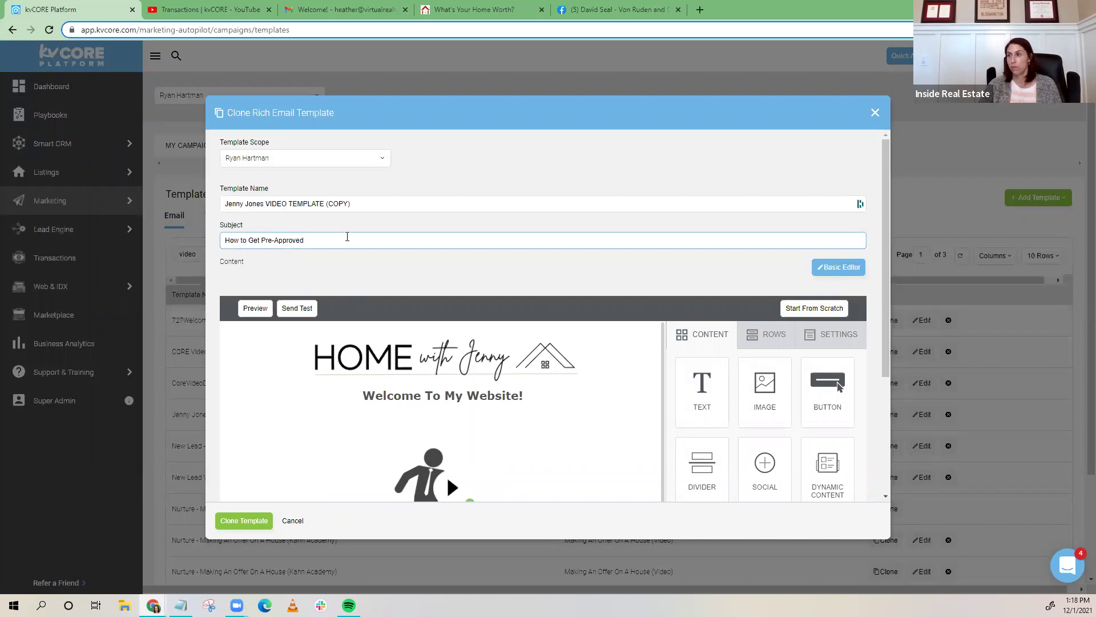
- Delete the YouTube Video block between the welcome heading and the "Search Homes For Sale" button in the clone
scroll(268, 200, "down", 1)
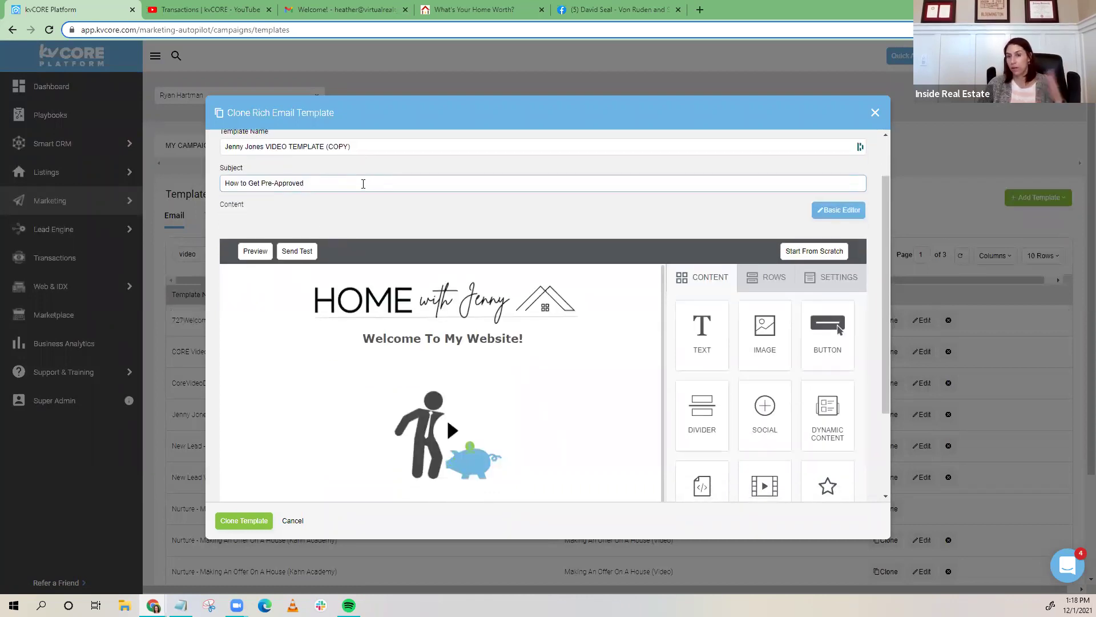
scroll(363, 182, "down", 1)
scroll(362, 186, "up", 1)
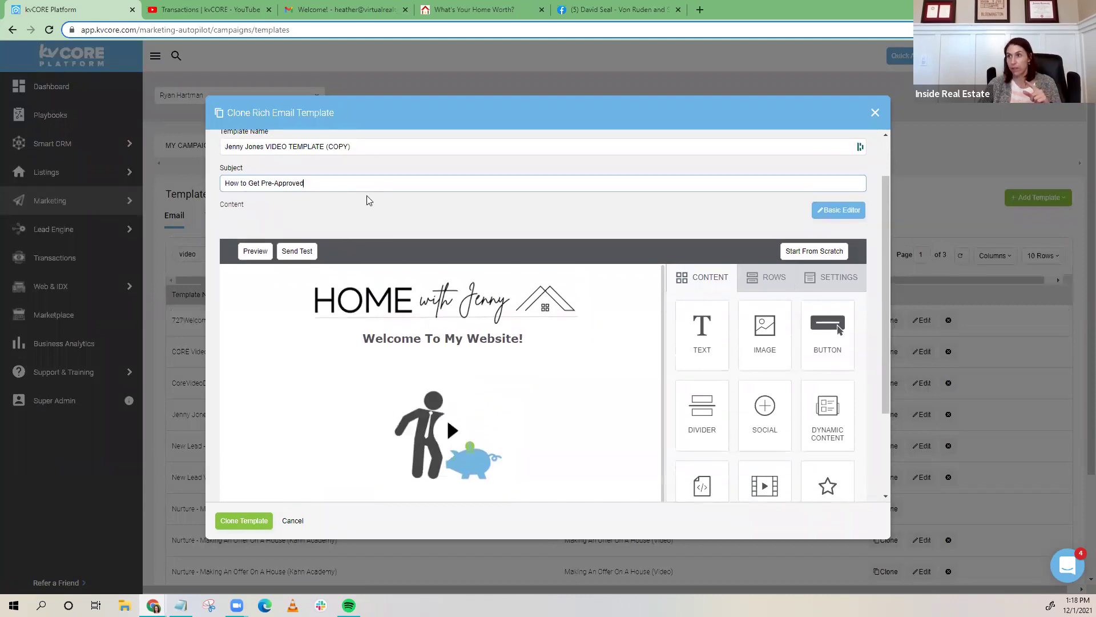
scroll(333, 189, "down", 3)
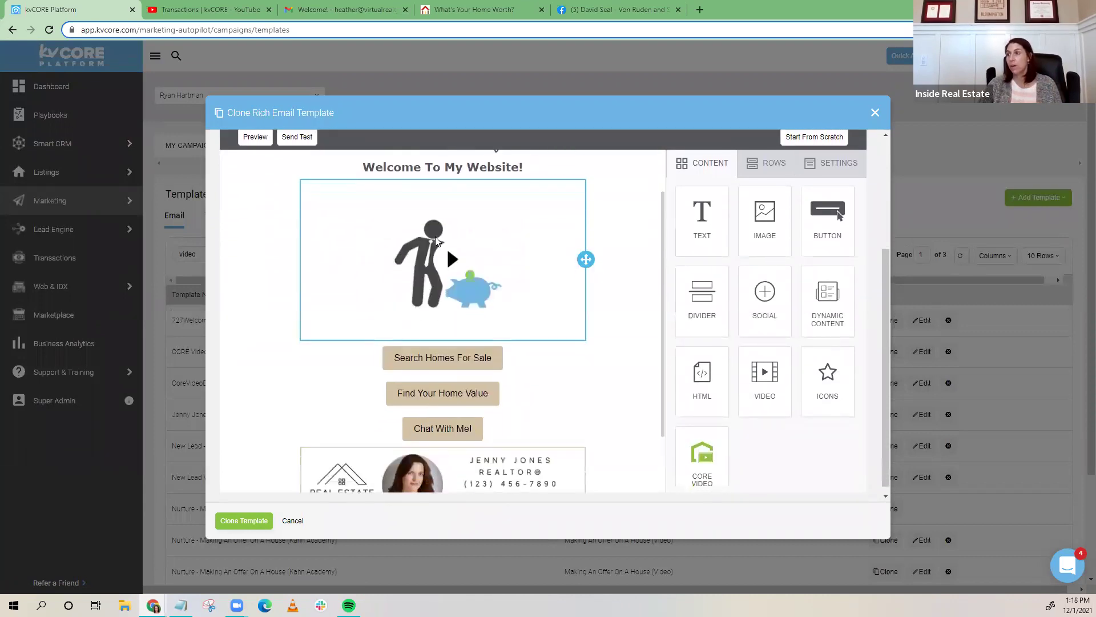
left_click(450, 240)
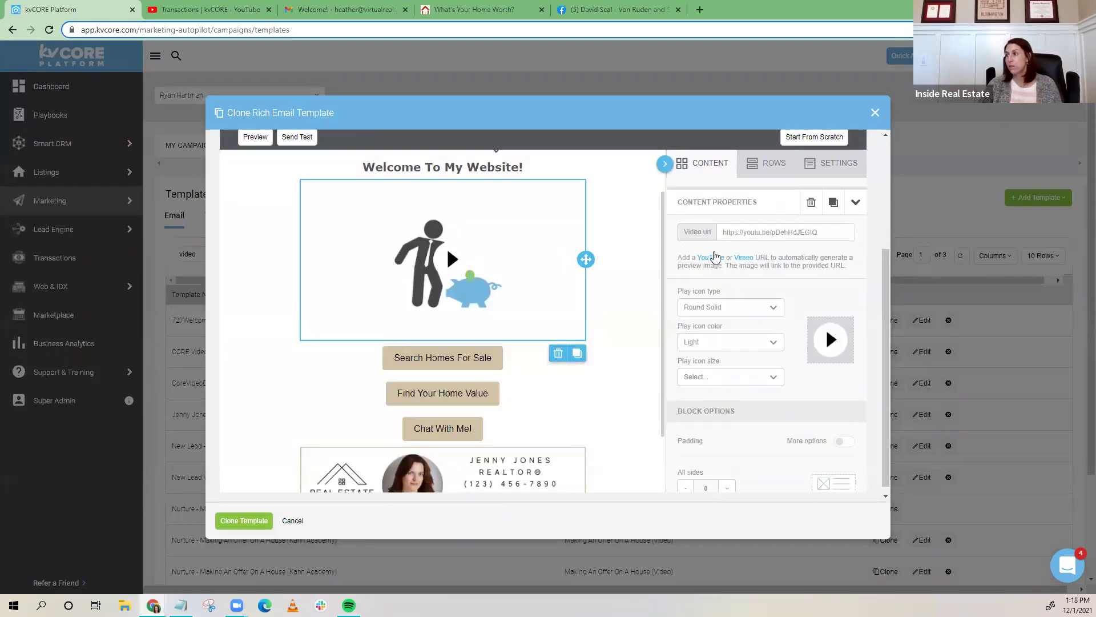
left_click(558, 353)
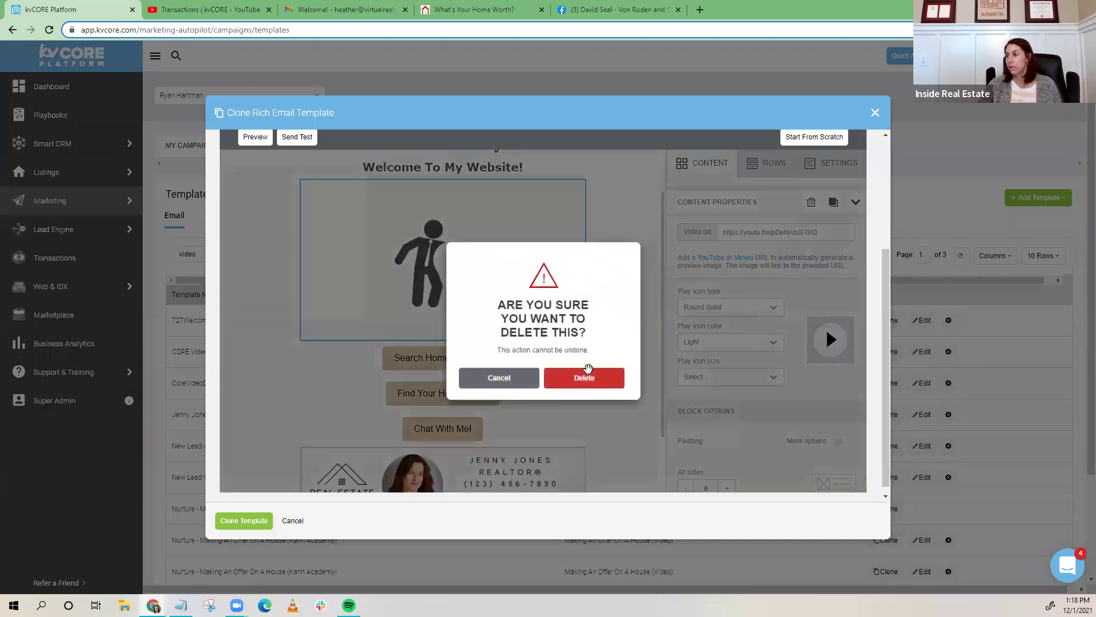
left_click(566, 380)
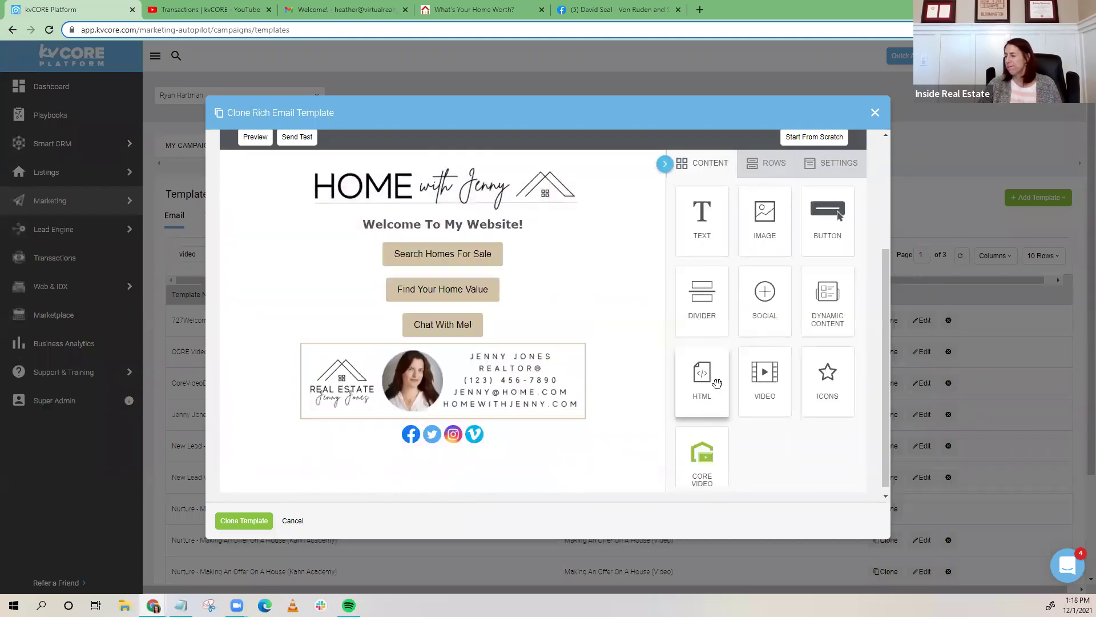
- Insert a CORE Video block below the welcome heading and fill it with the library video "Do You Still Want My Messages?"
left_click_drag(715, 472, 486, 244)
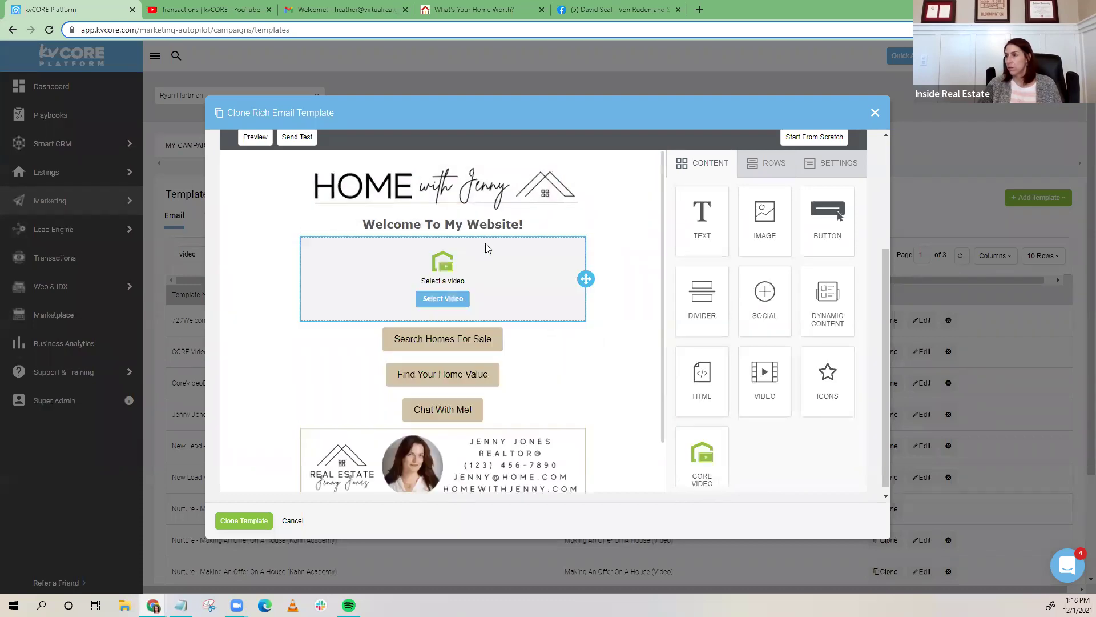
left_click(443, 300)
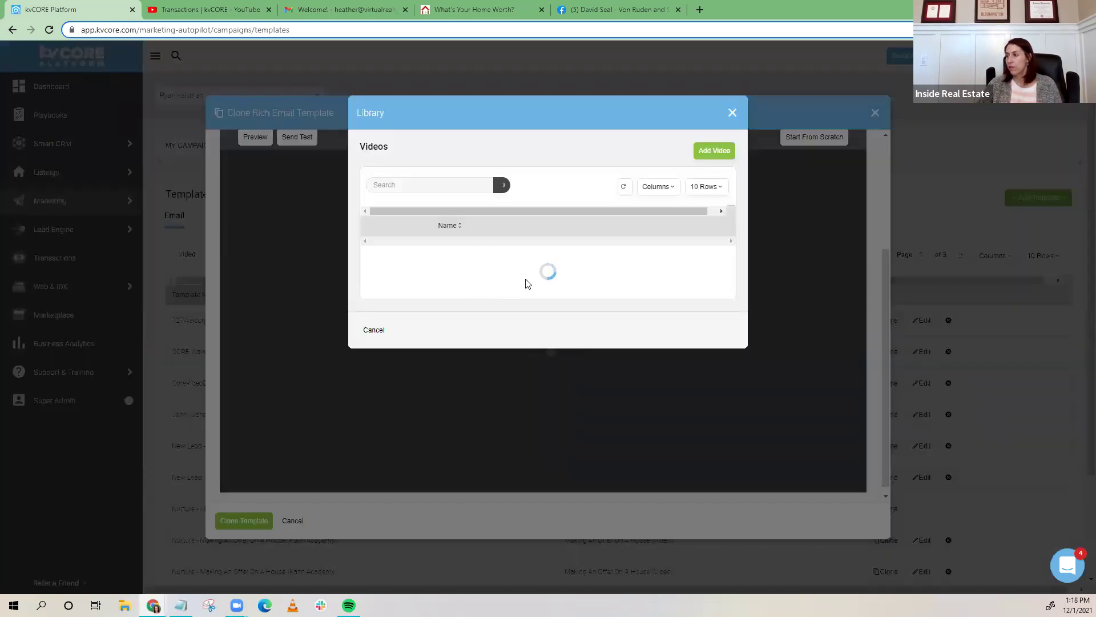
scroll(537, 308, "down", 6)
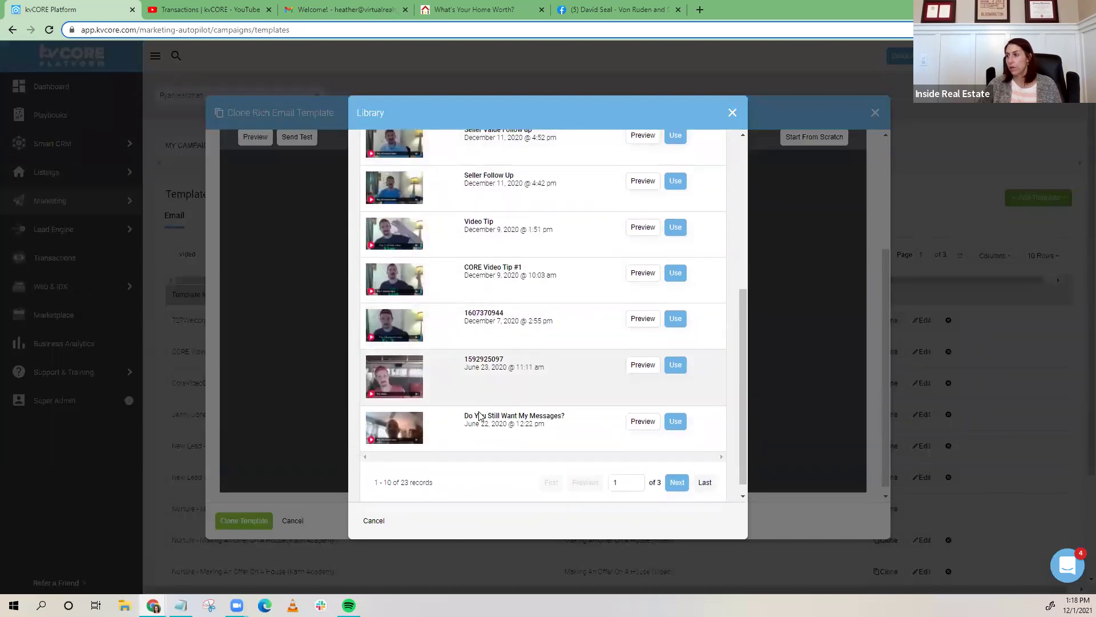
left_click(677, 422)
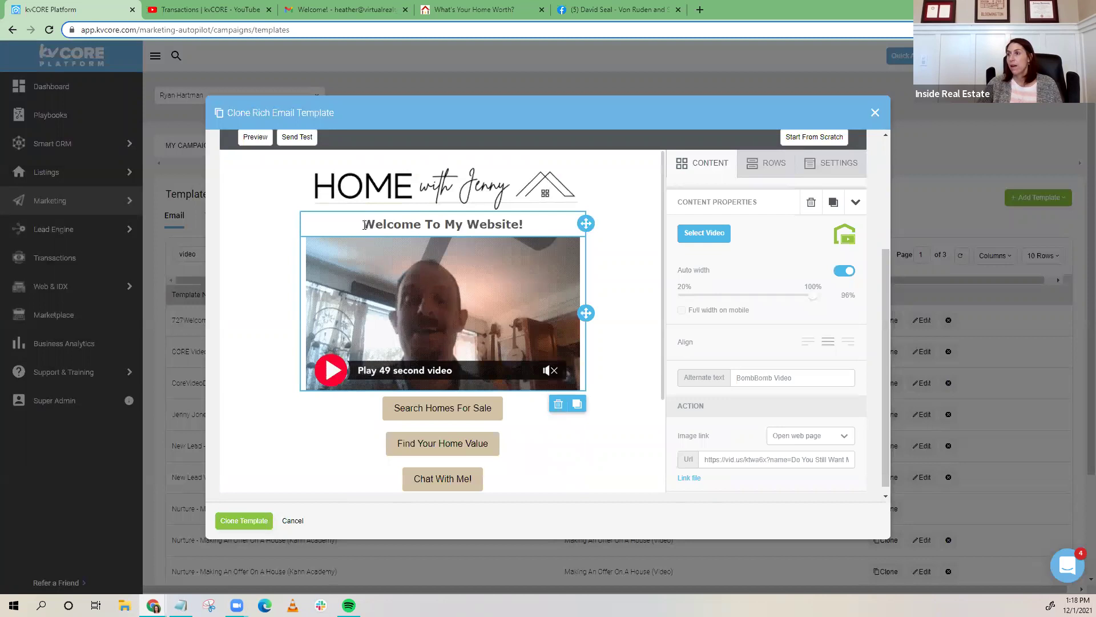
- Replace the welcome heading above the video with "Why It's Important to Get Pre-Approved"
left_click_drag(365, 225, 547, 221)
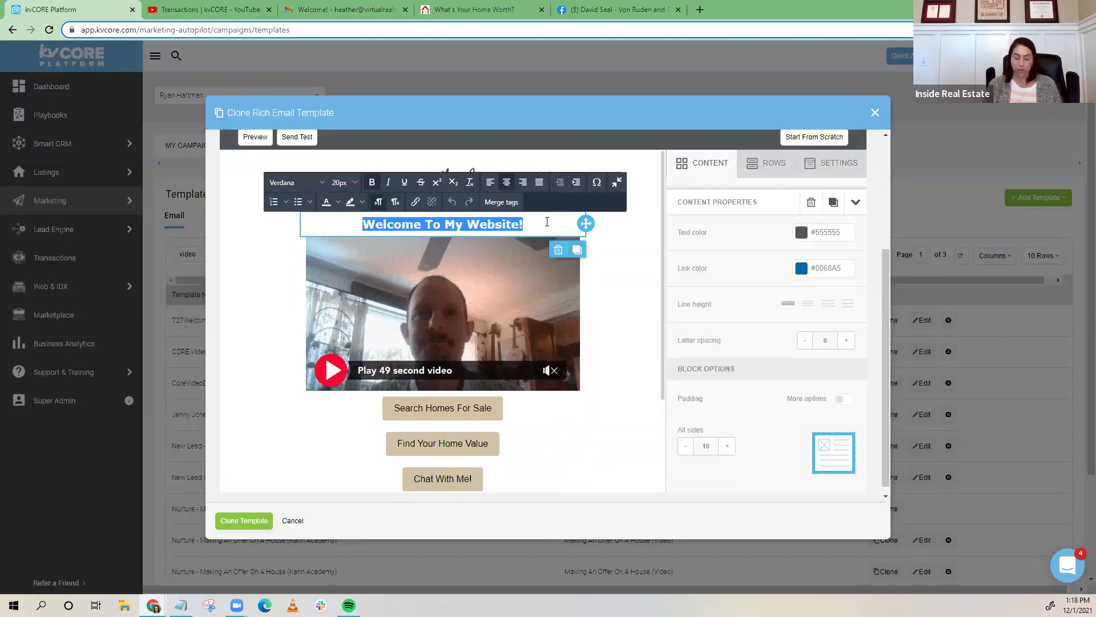
type("Why It's Importmant to")
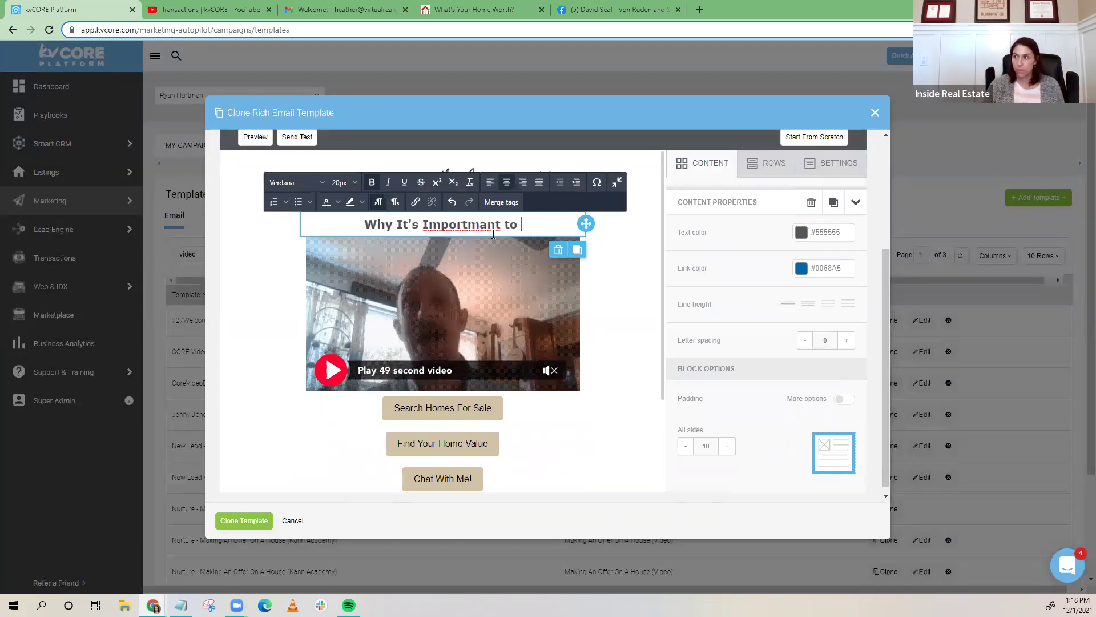
right_click(494, 231)
left_click(505, 246)
type("Get Pre-Approved")
- Relabel the "Find Your Home Value" button as "Get Pre-Approved" and select its link URL
scroll(413, 352, "down", 1)
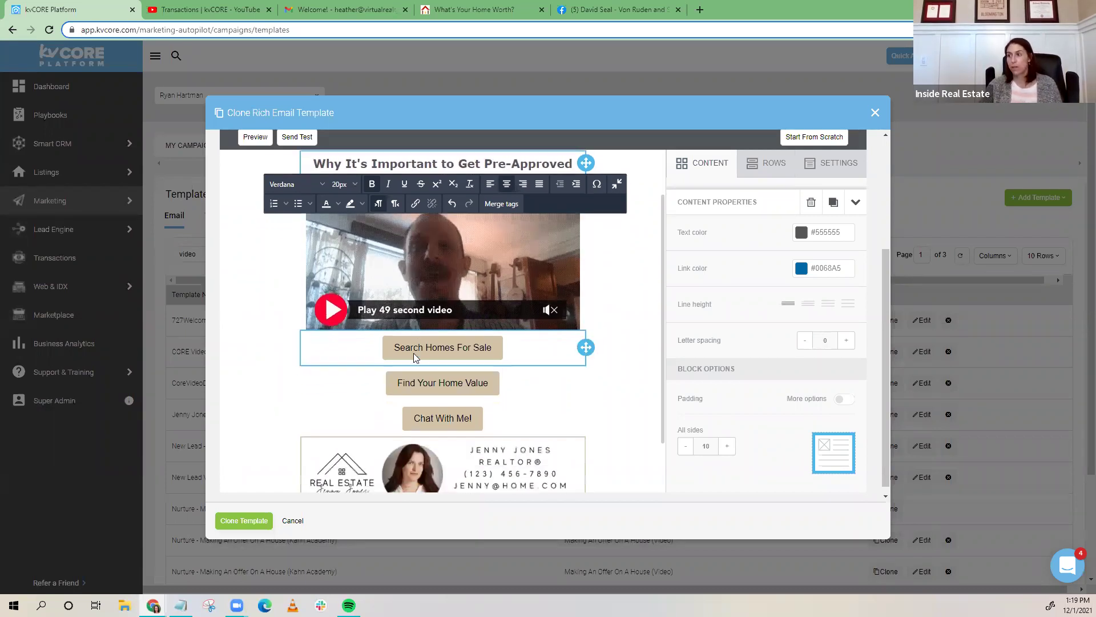
scroll(414, 352, "down", 1)
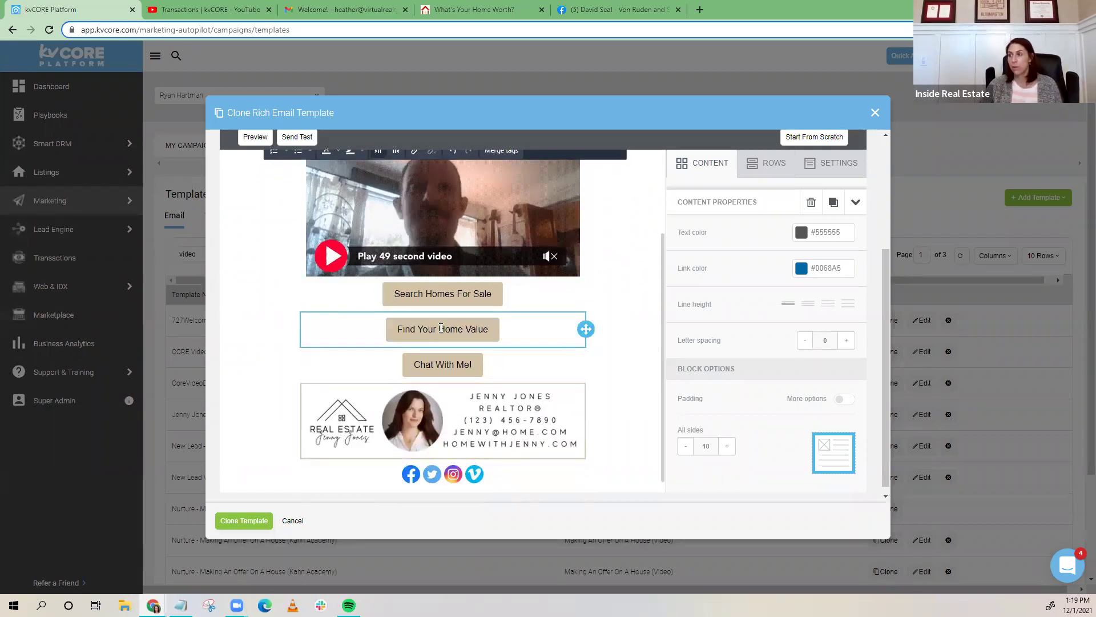
left_click(398, 330)
left_click_drag(399, 329, 490, 330)
type("Get ")
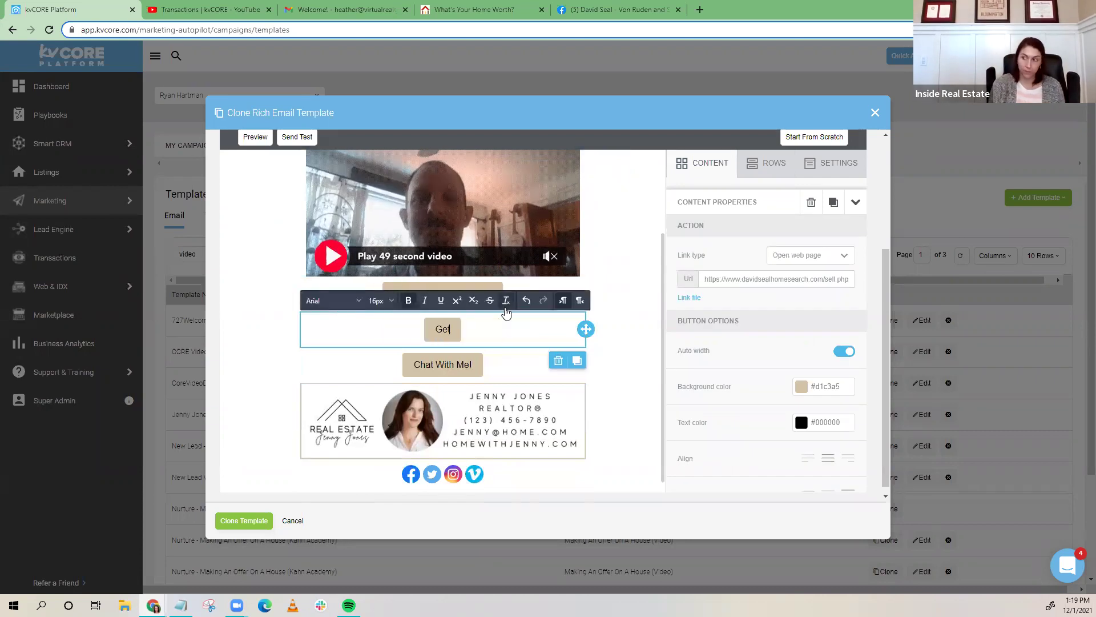
type("Pre")
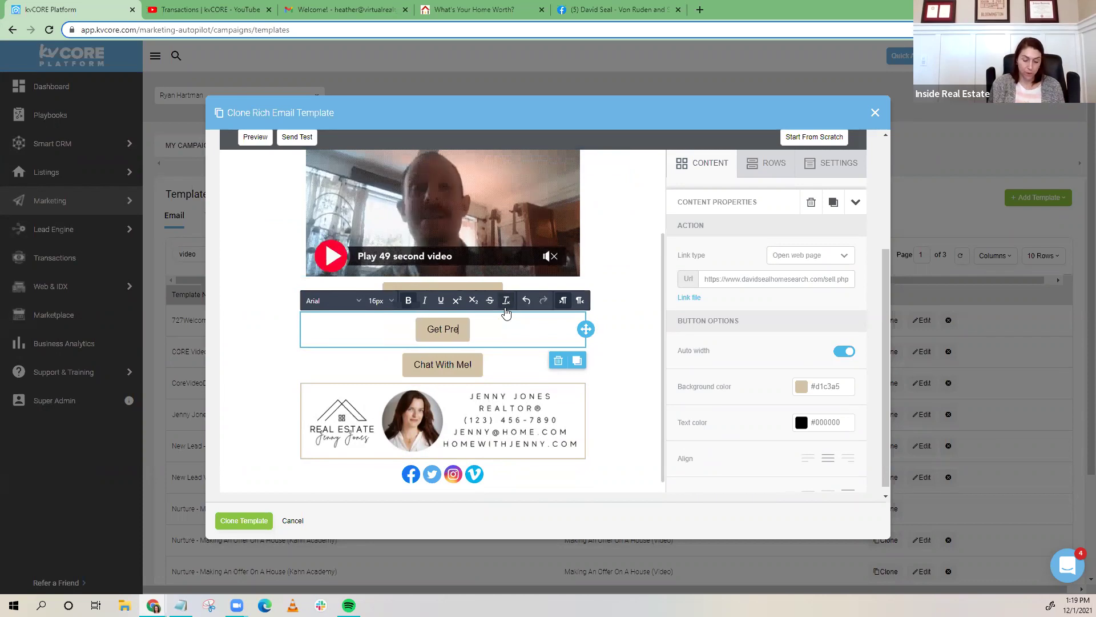
type("-Approved")
left_click_drag(716, 279, 802, 278)
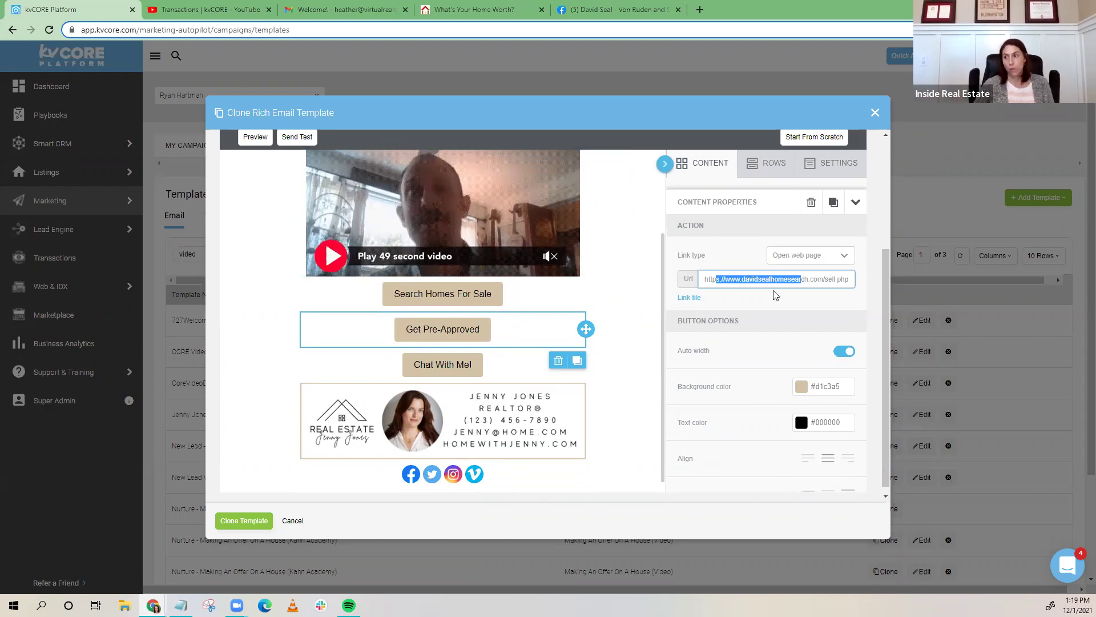
- Save the cloned template and rerun the "video" search to refresh the template list
scroll(350, 385, "up", 5)
left_click(243, 522)
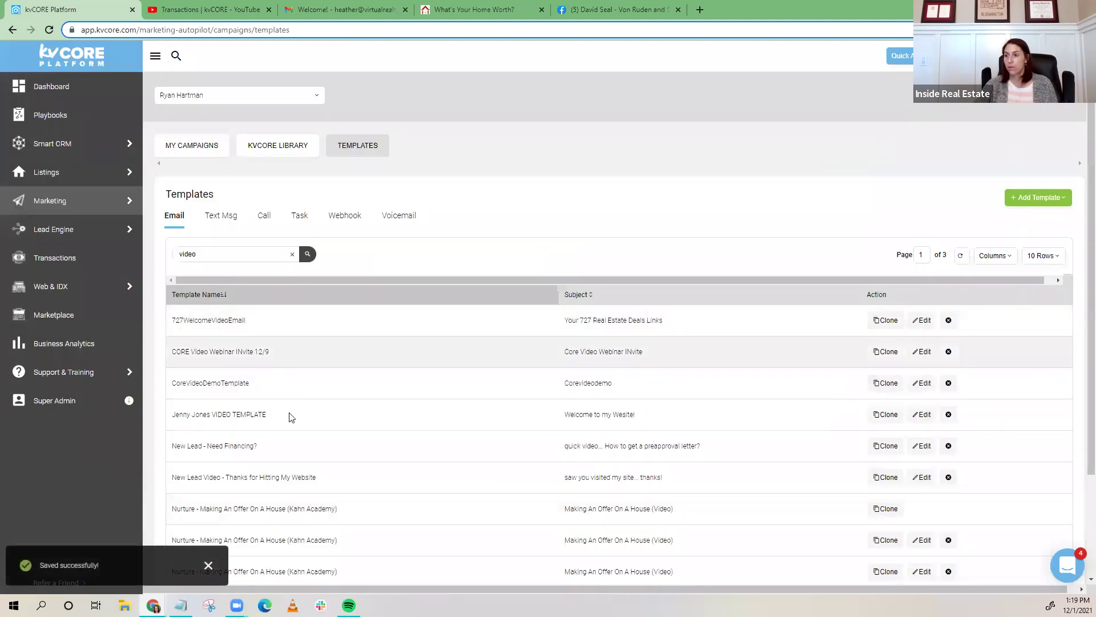
left_click(225, 255)
key("Return")
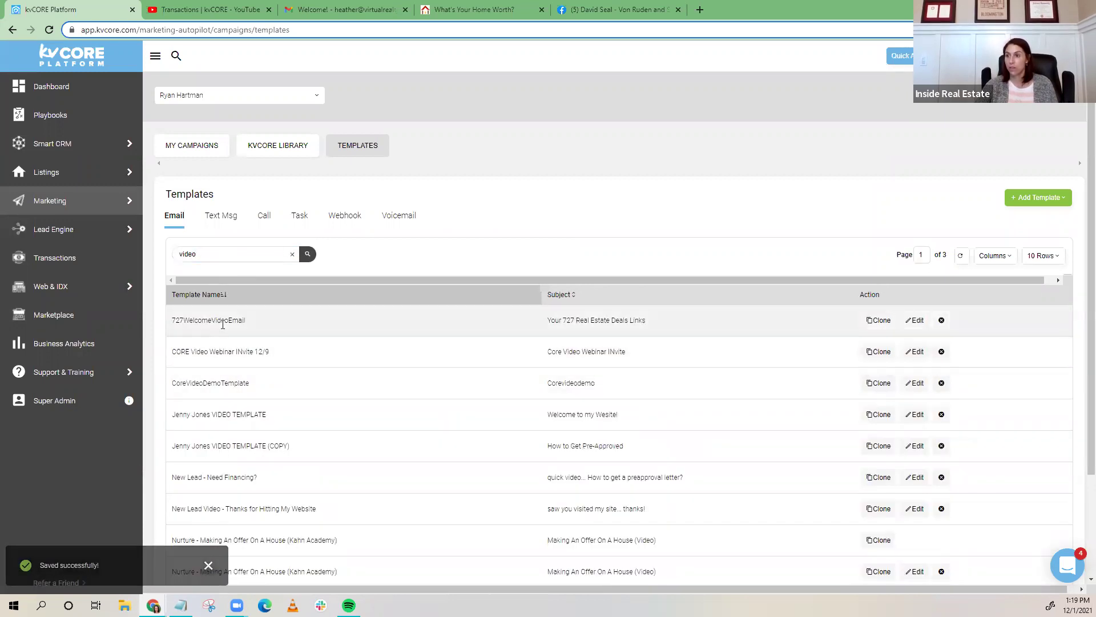
- Replace "(COPY)" in the cloned template's name with "| Pre-approval", save the update, and refresh the "video" search list
left_click(913, 450)
left_click_drag(360, 203, 330, 200)
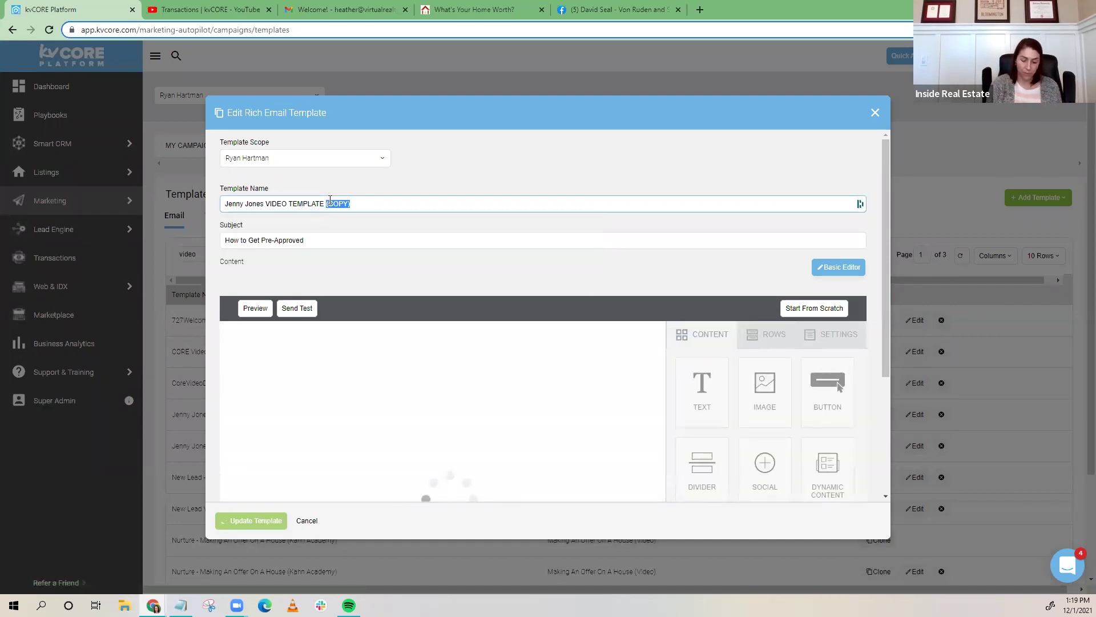
type("-Pre")
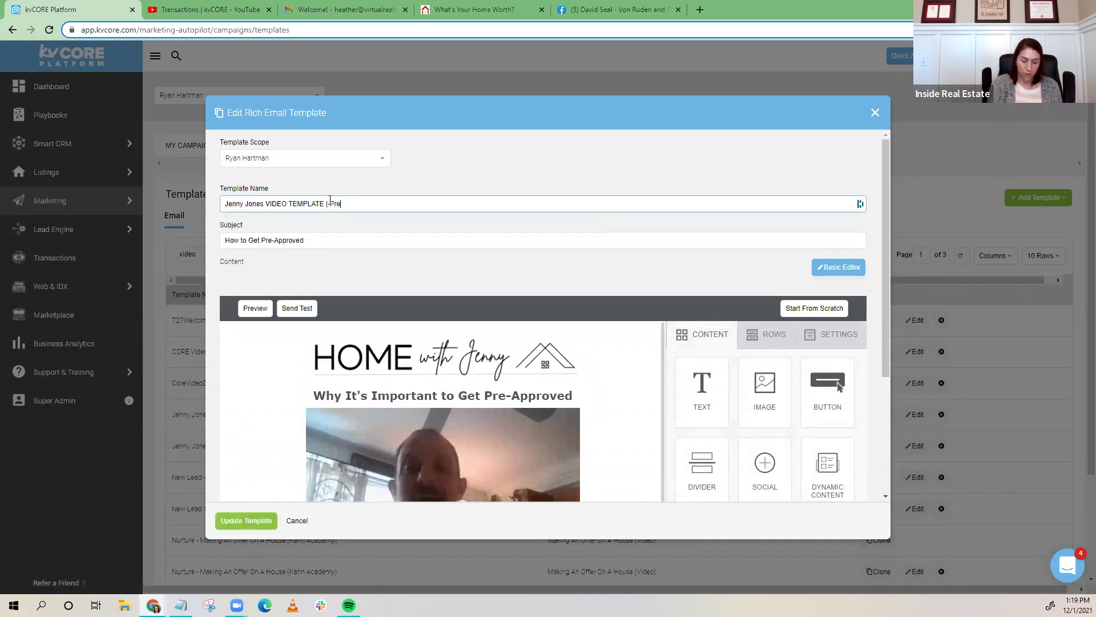
type("-approval")
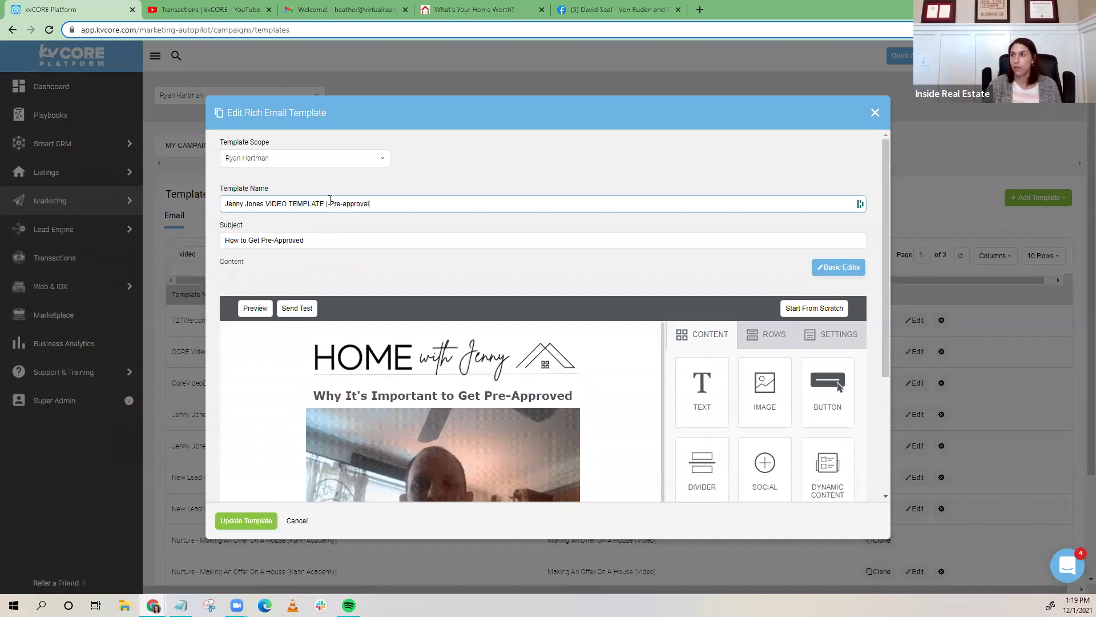
scroll(263, 456, "down", 1)
left_click(245, 522)
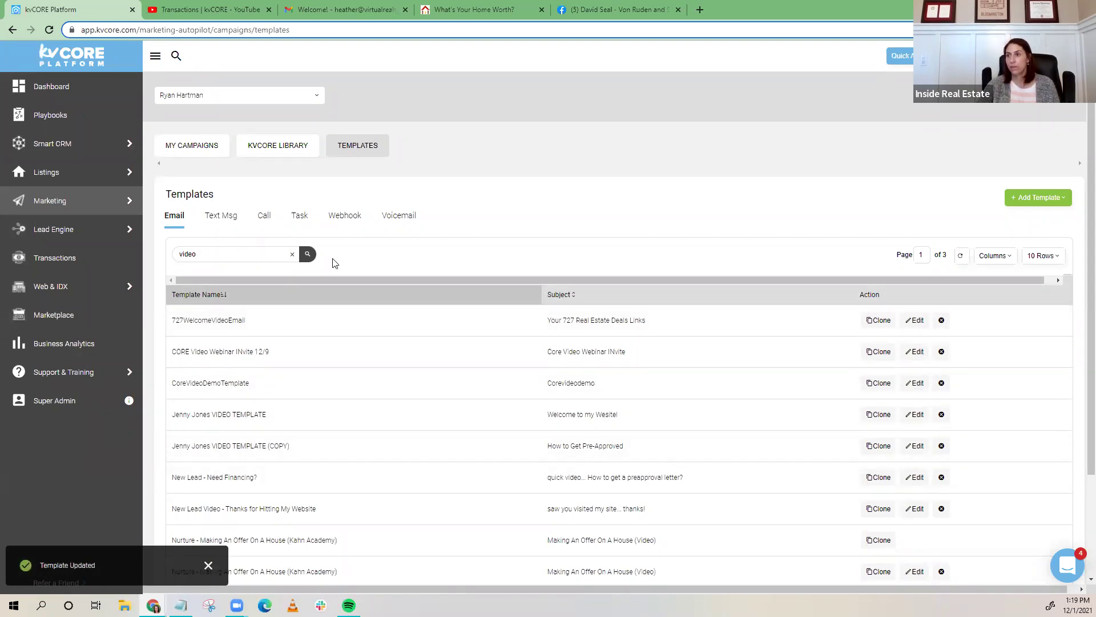
left_click(308, 255)
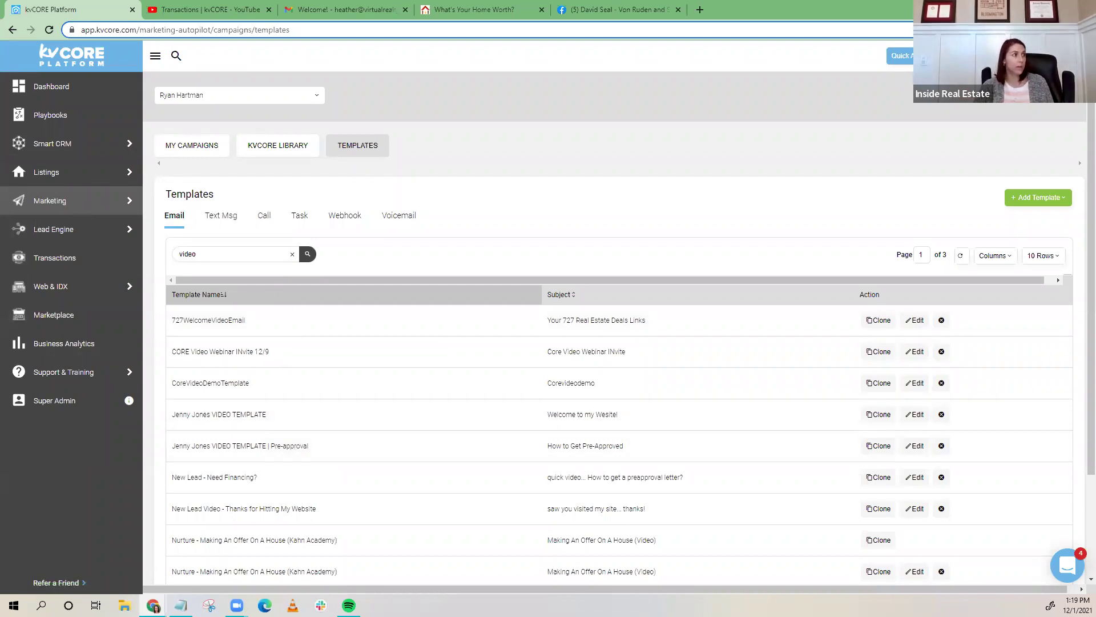
- Switch to the Google Docs "Video Ideas" document and review its entries from "Check-in Video" to "Listing Walk Through", highlighting titles along the way
left_click(463, 6)
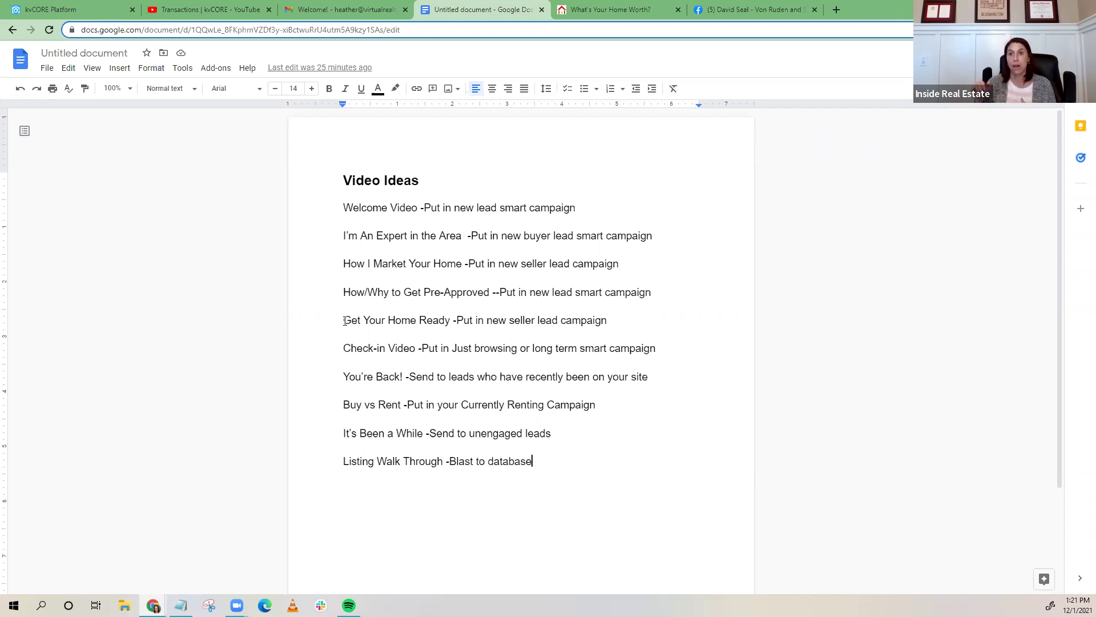
left_click(343, 350)
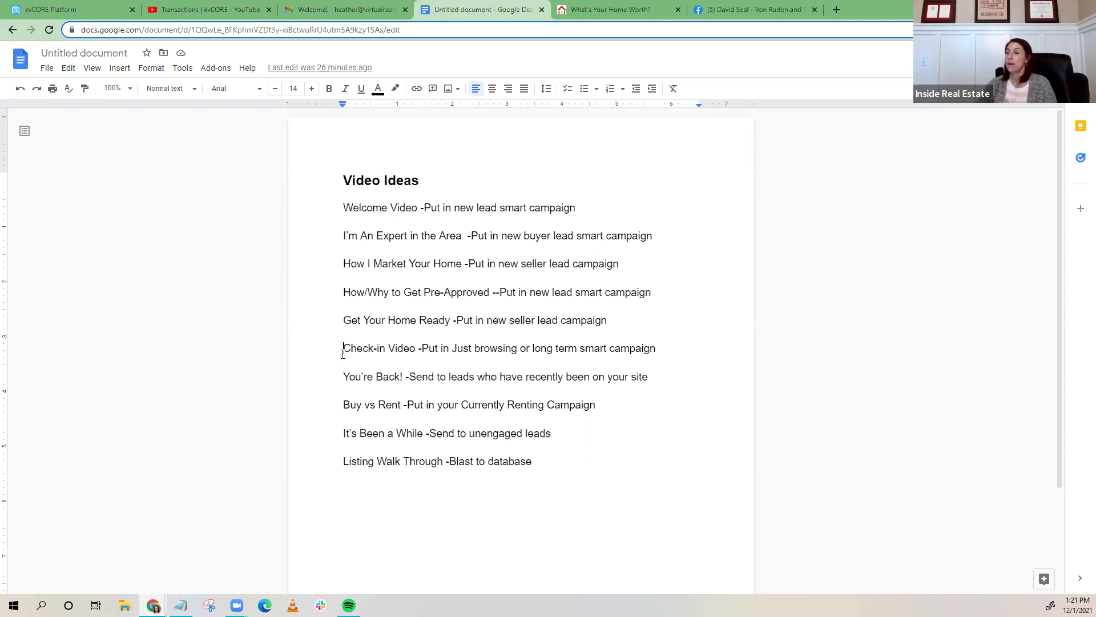
left_click_drag(343, 377, 403, 376)
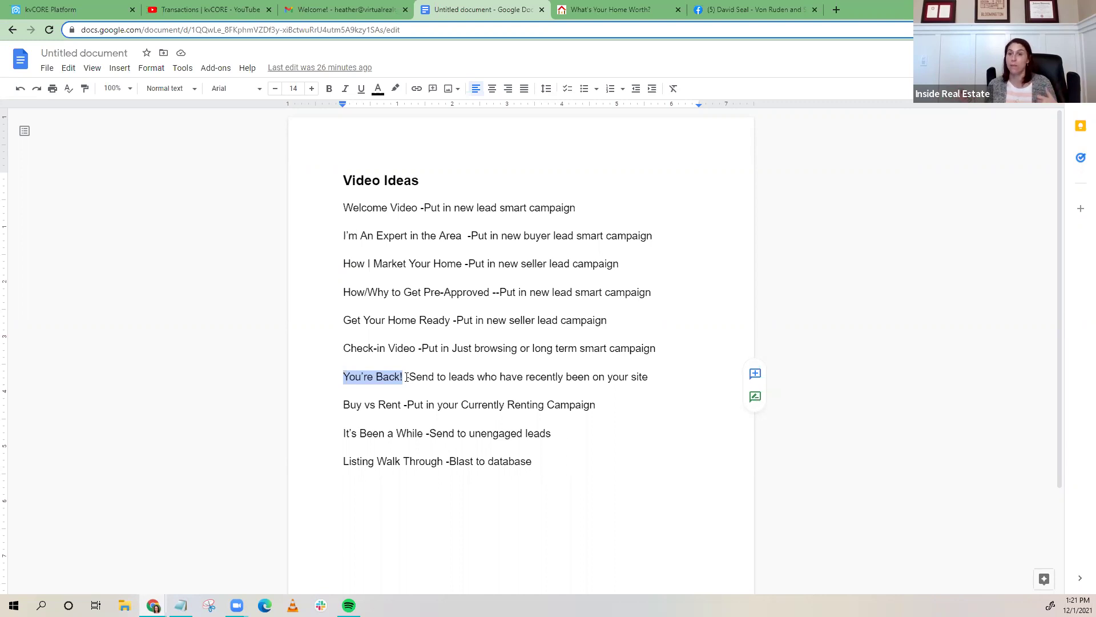
left_click_drag(344, 405, 402, 412)
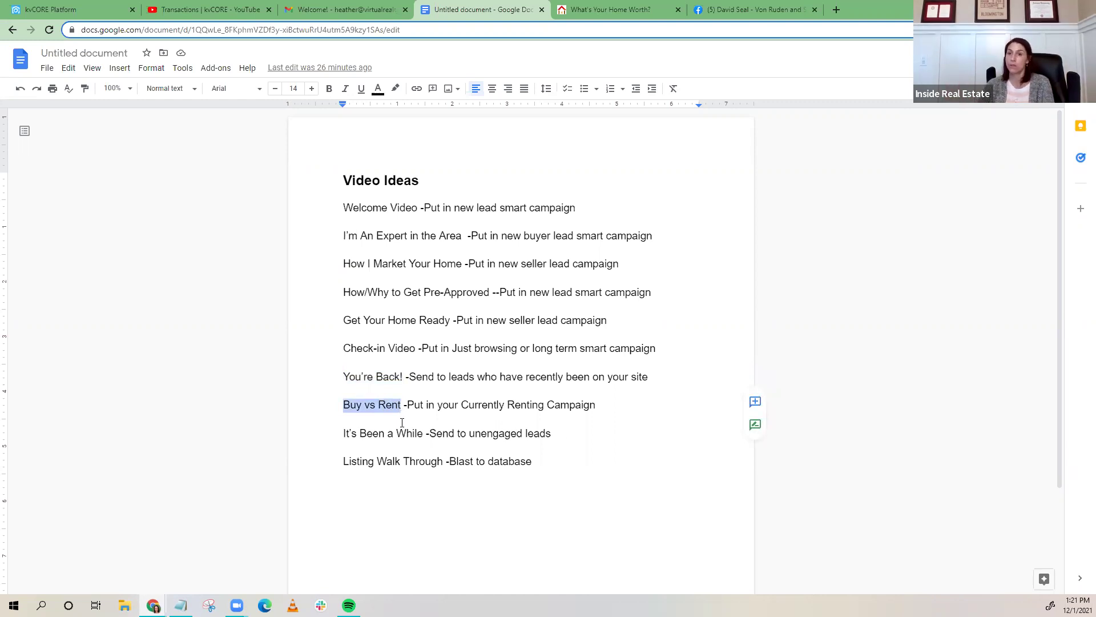
left_click(365, 437)
left_click_drag(343, 434, 424, 434)
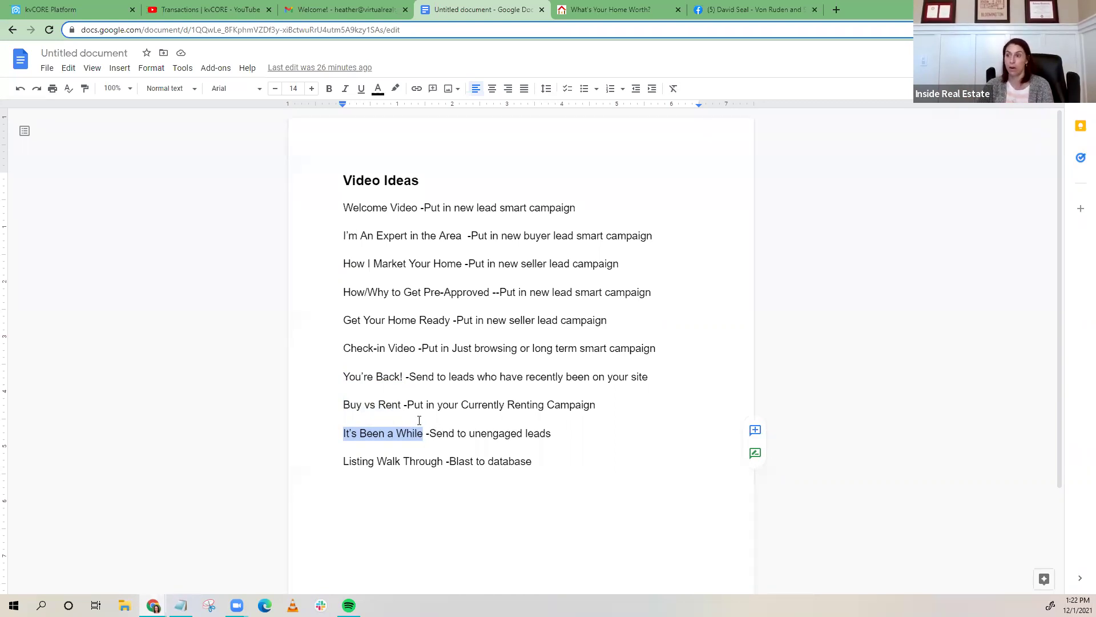
left_click(400, 415)
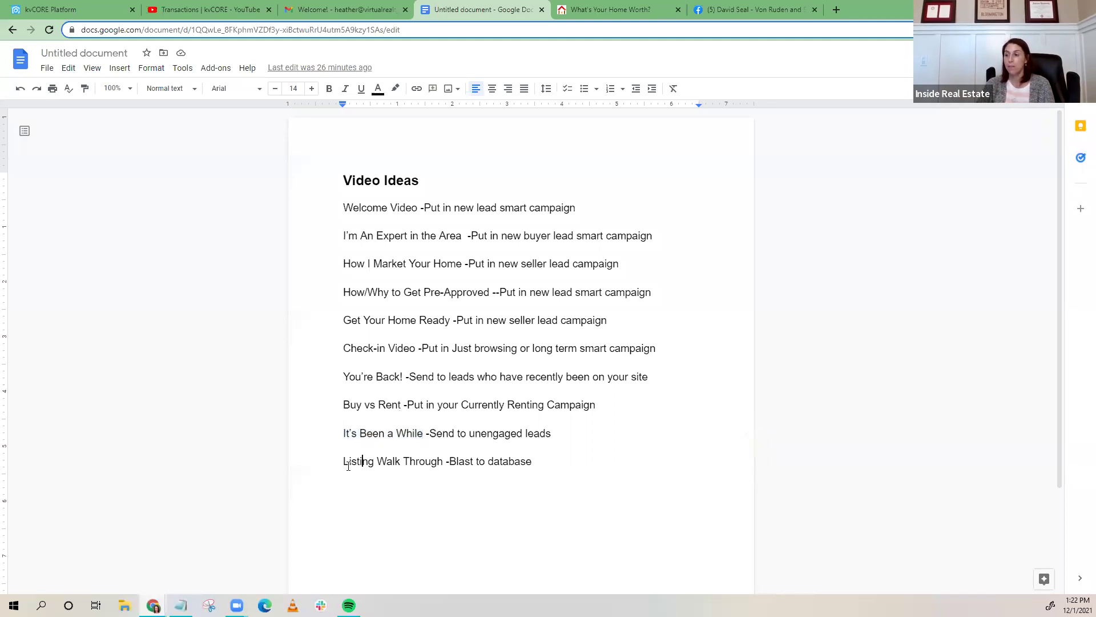
left_click_drag(345, 461, 443, 463)
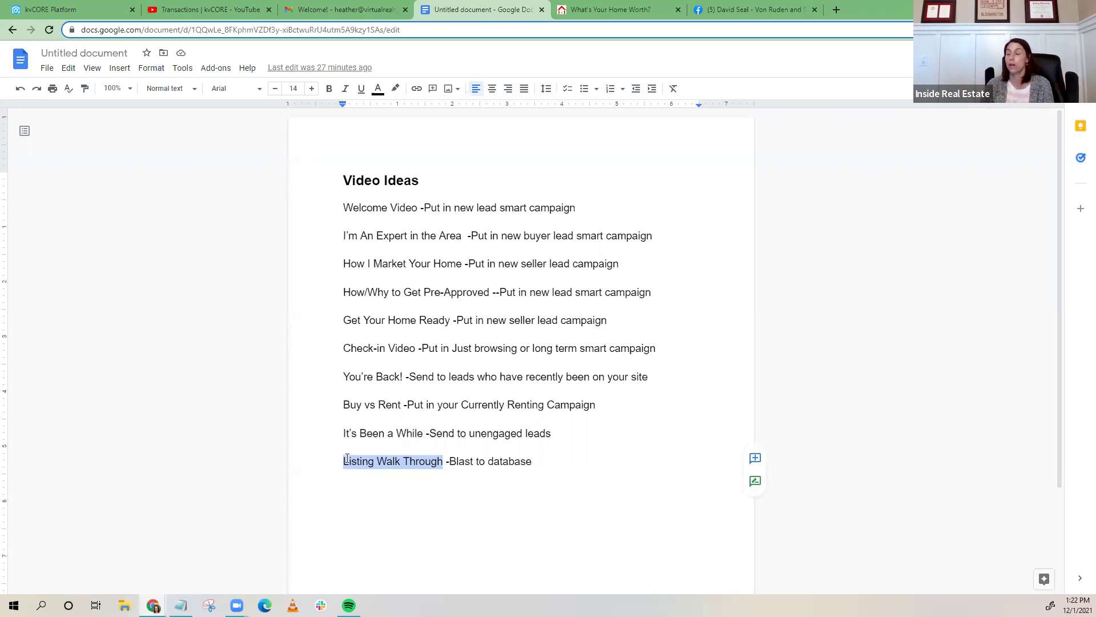
- Review the whole Video Ideas list in the document, and return to the kvCORE email templates page
left_click(361, 474)
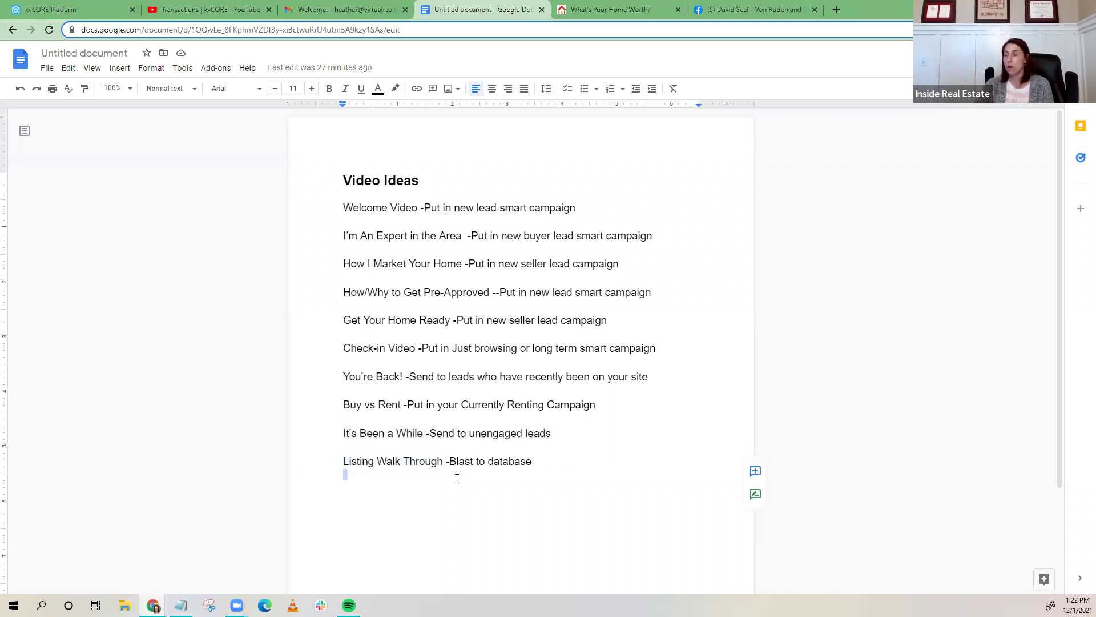
left_click_drag(535, 470, 262, 172)
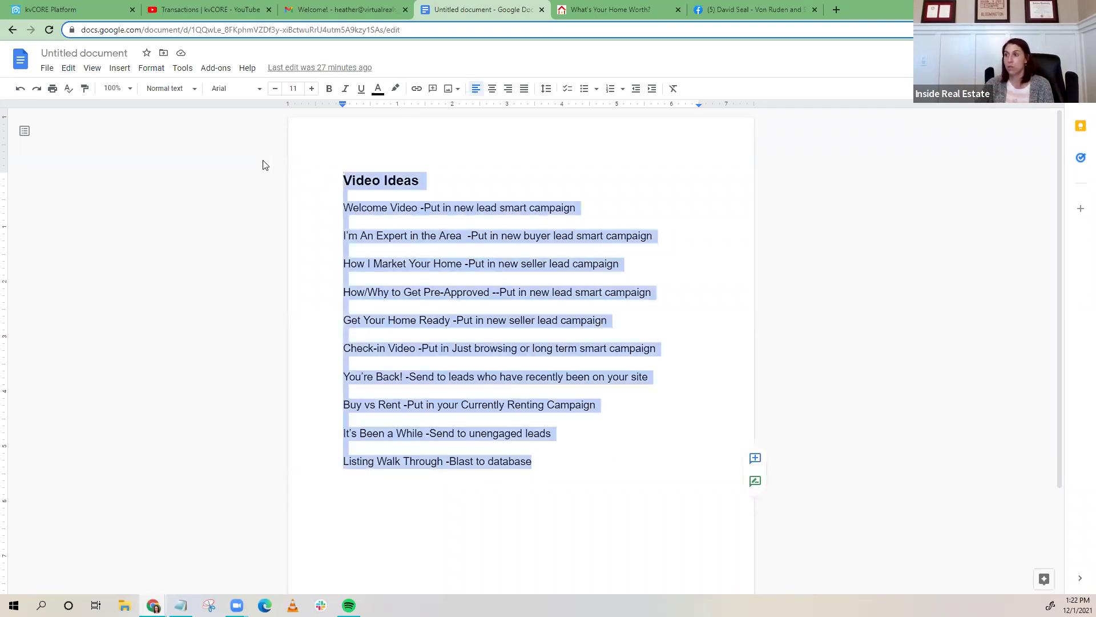
left_click(537, 457)
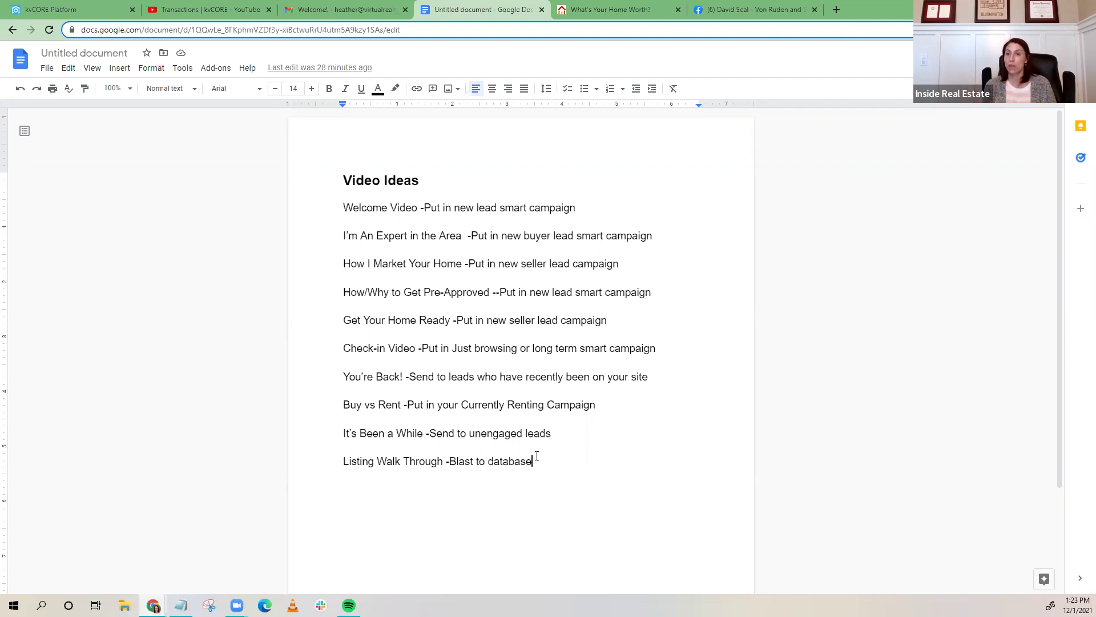
left_click(69, 8)
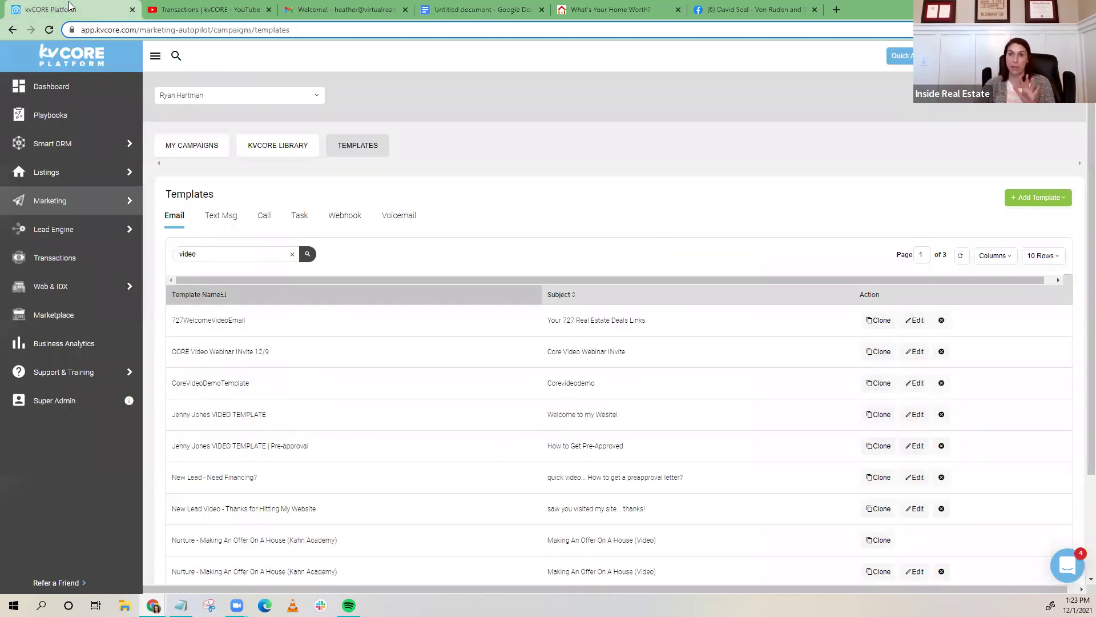
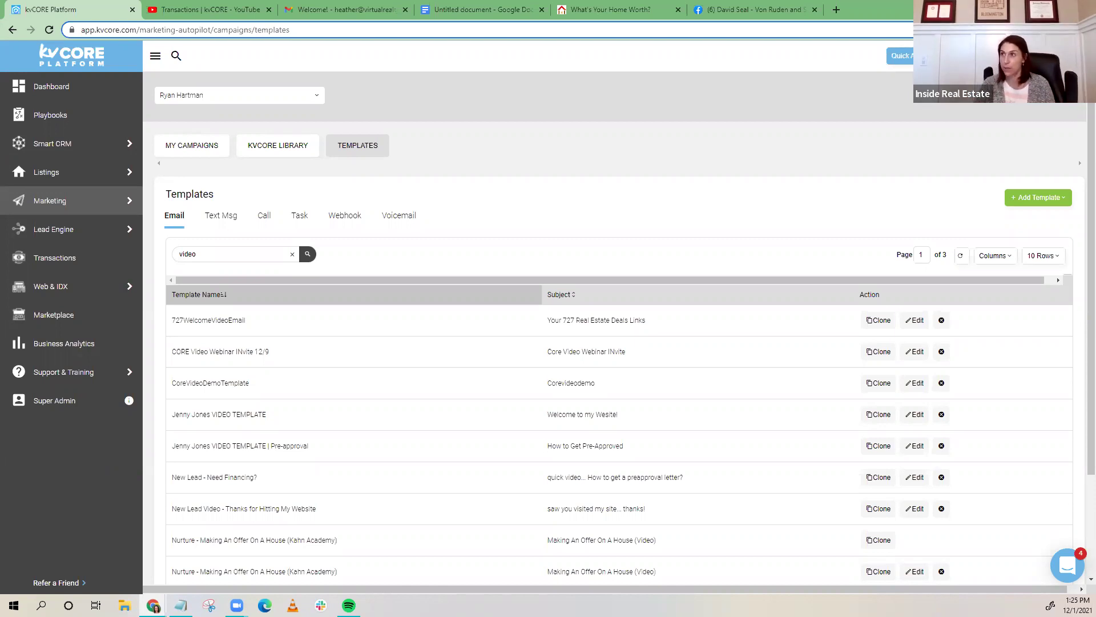
- Bring up the "Make Your Move | November 2021" newsletter in a separate Gmail window and examine its video, articles and area home searches
left_click(342, 10)
left_click_drag(342, 10, 197, 10)
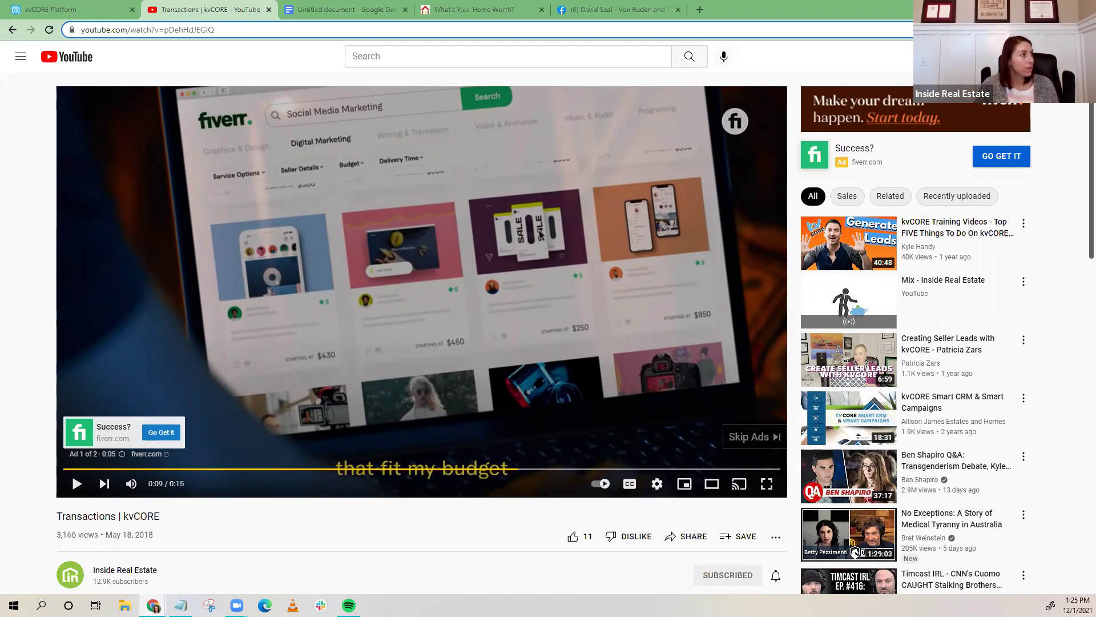
key("alt+Tab")
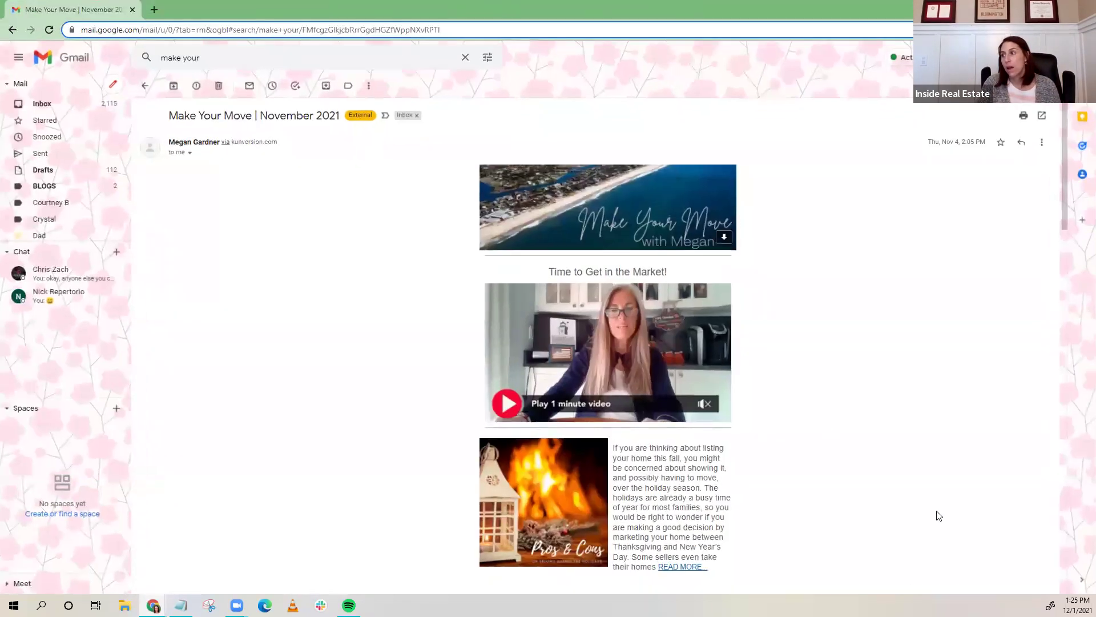
scroll(702, 378, "down", 15)
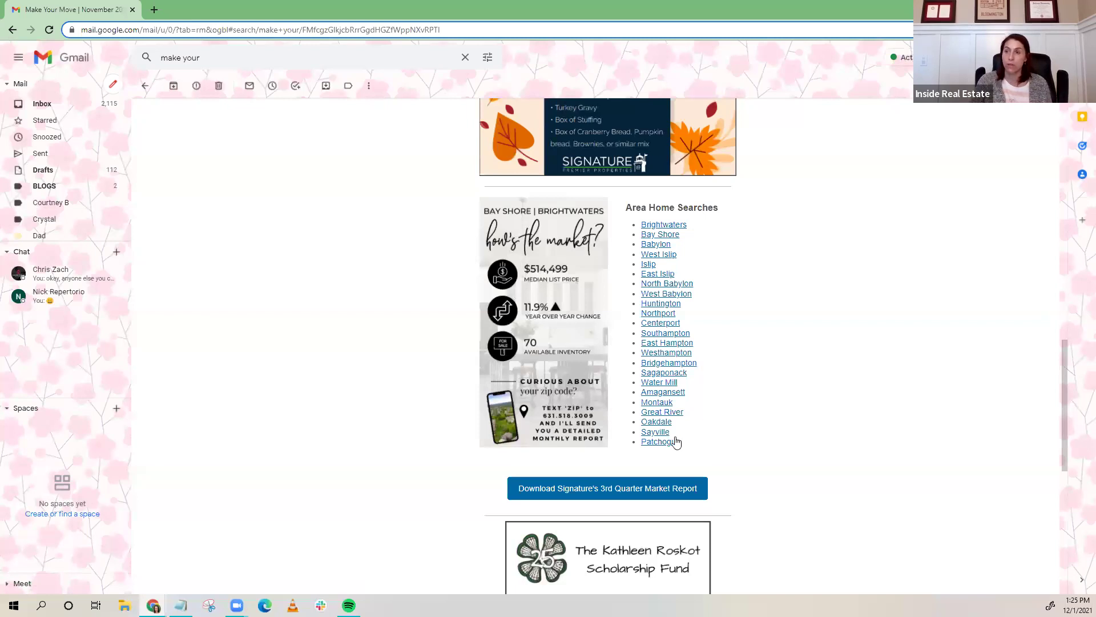
scroll(639, 369, "up", 1)
scroll(640, 368, "up", 10)
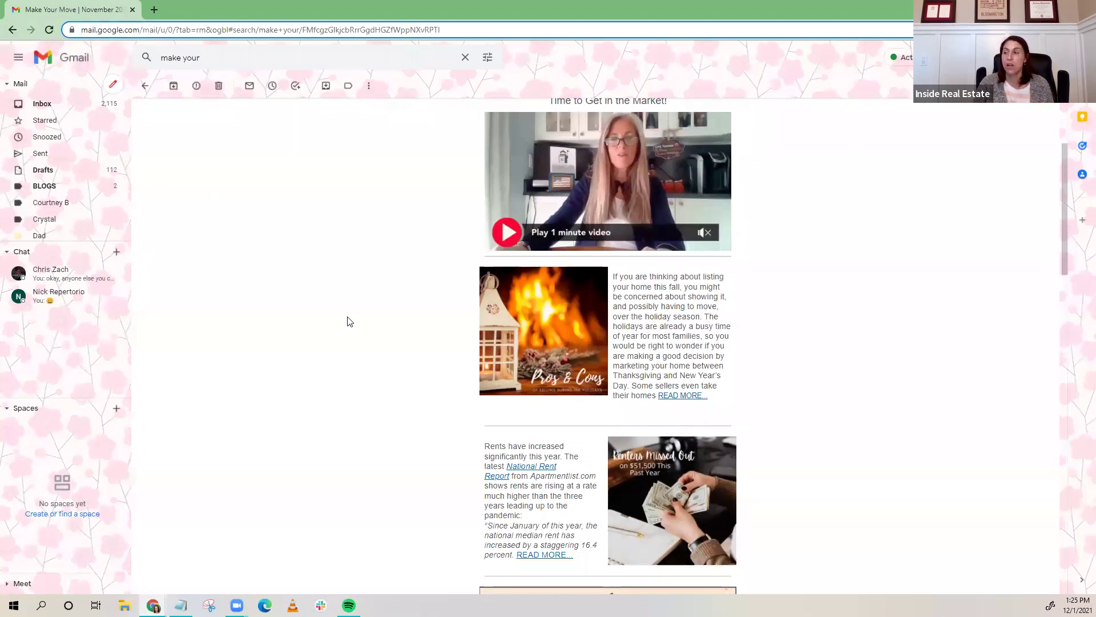
scroll(319, 285, "down", 5)
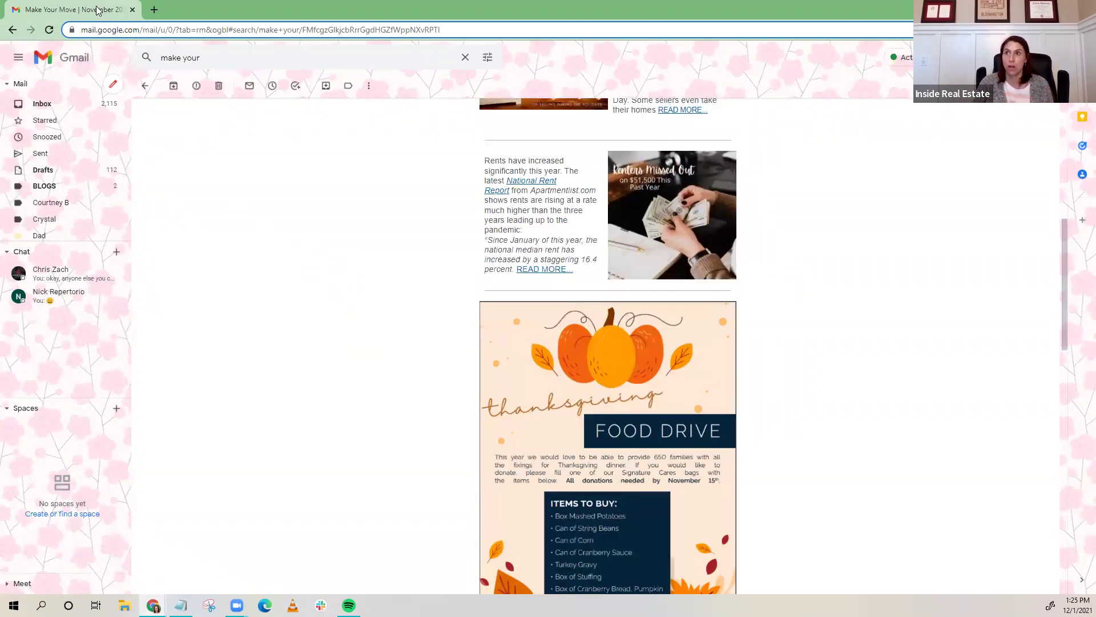
key("alt+Tab")
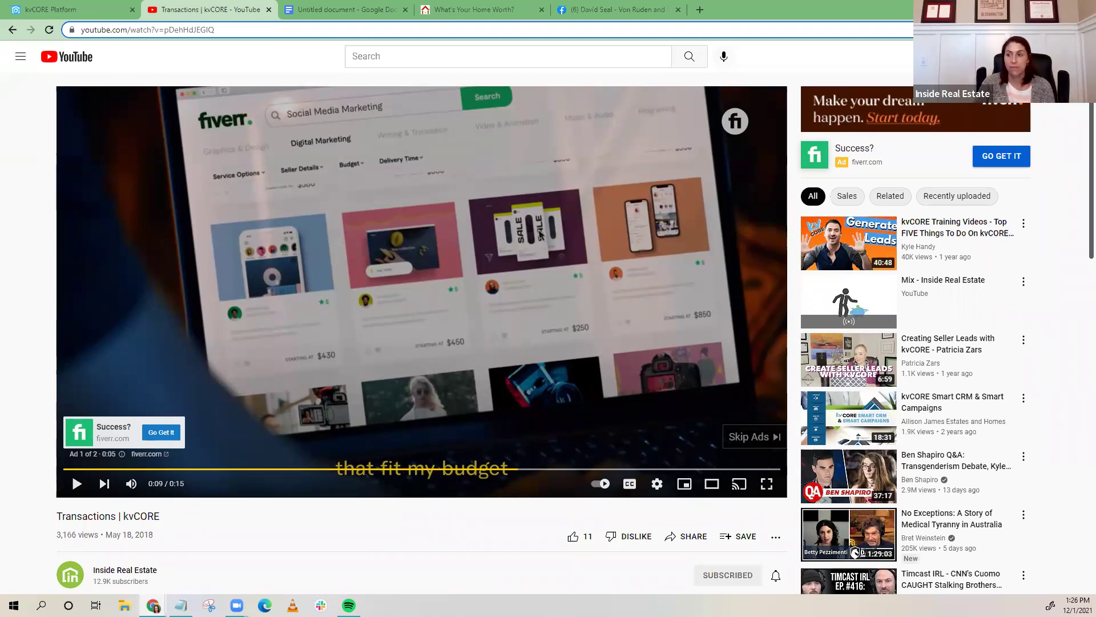
- Open the kvCORE landing page builder and set the page type to Video + Lead
left_click(98, 8)
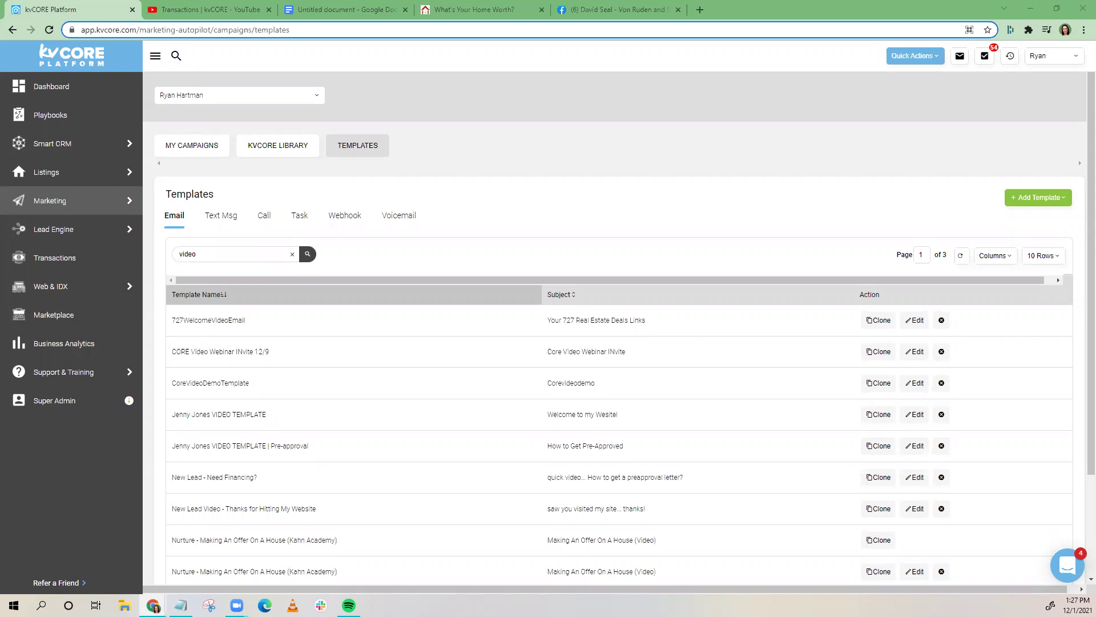
mouse_move(62, 143)
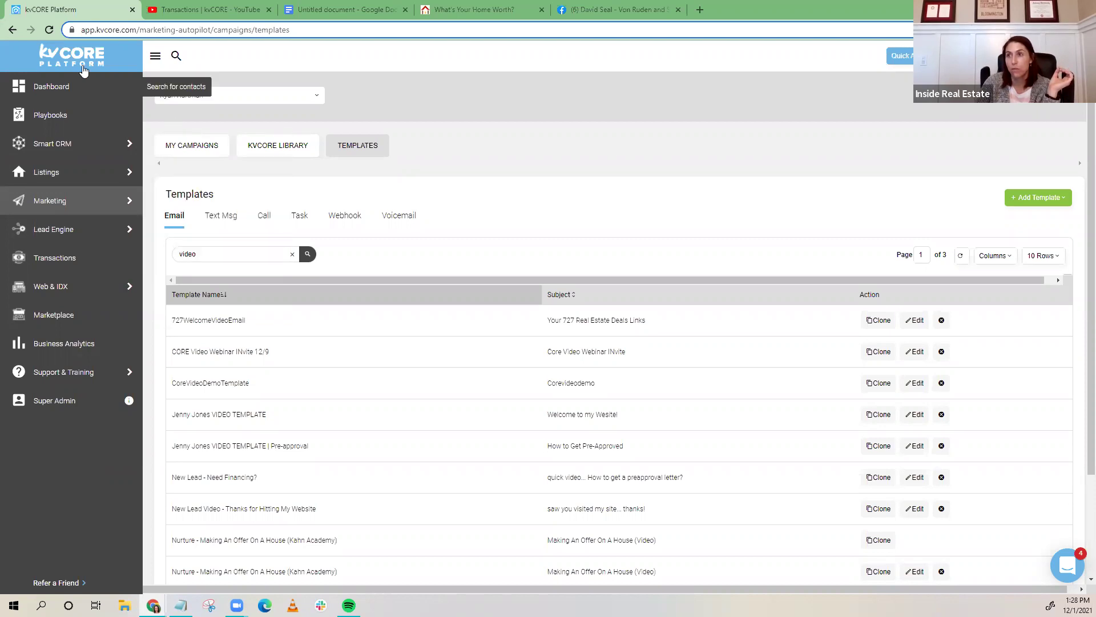
mouse_move(81, 238)
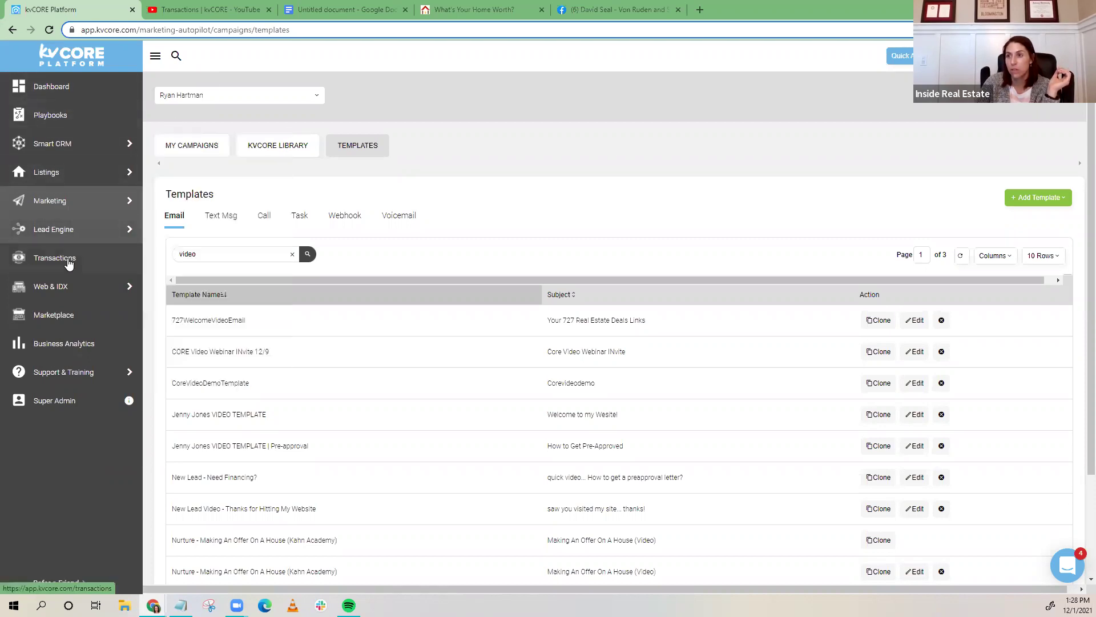
mouse_move(70, 202)
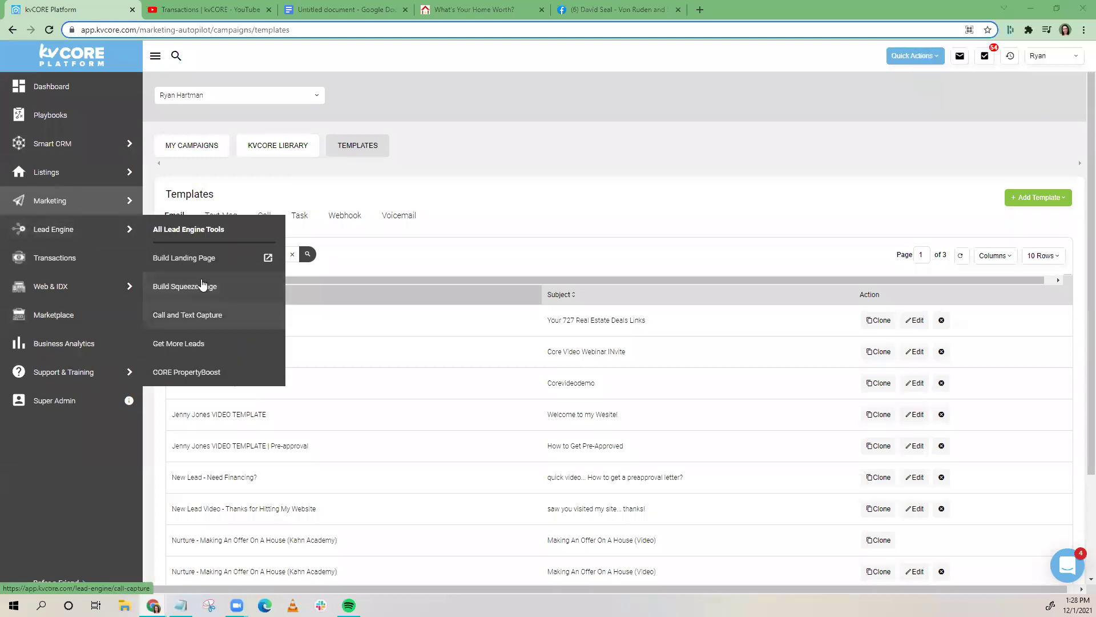
left_click(198, 257)
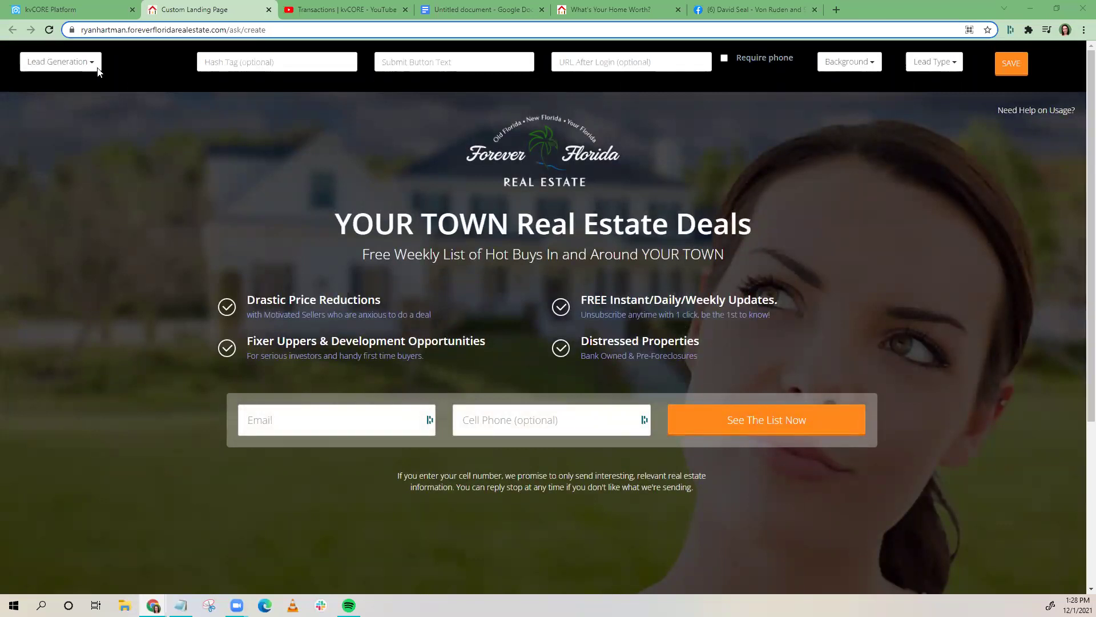
left_click(60, 62)
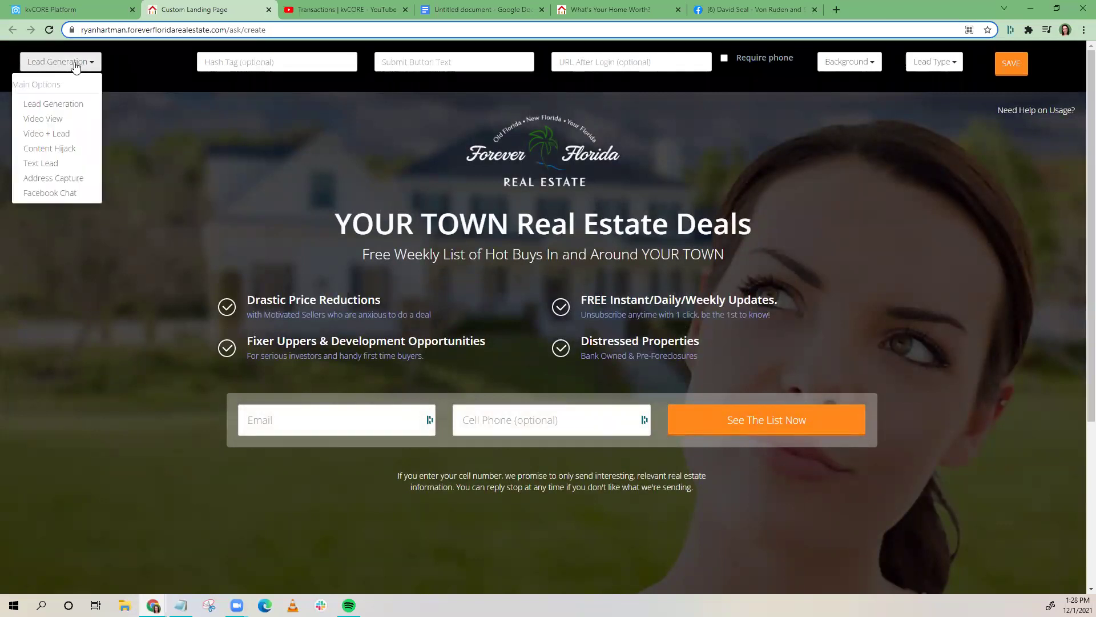
left_click(47, 135)
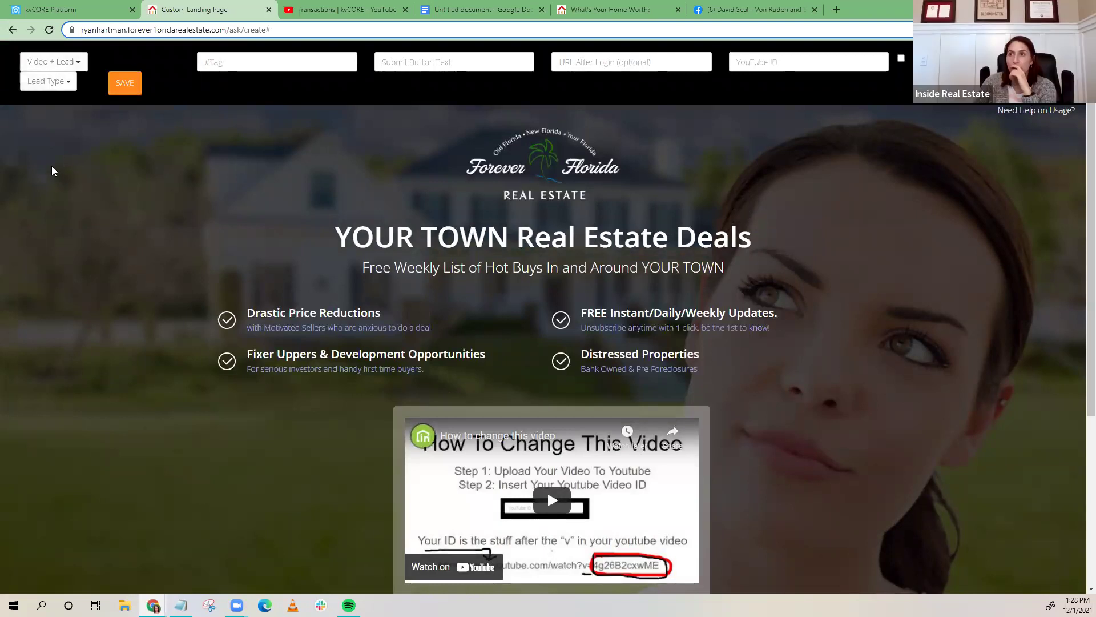
- Examine the Video + Lead landing page's embedded video, contact form and page settings
scroll(102, 158, "down", 1)
scroll(320, 247, "down", 2)
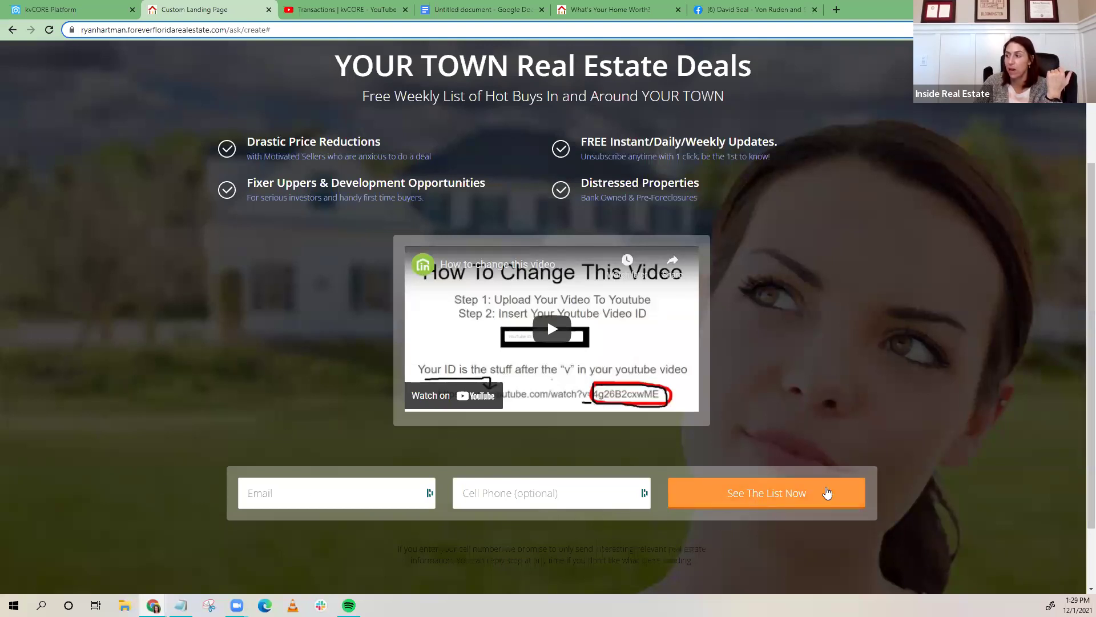
scroll(615, 64, "up", 3)
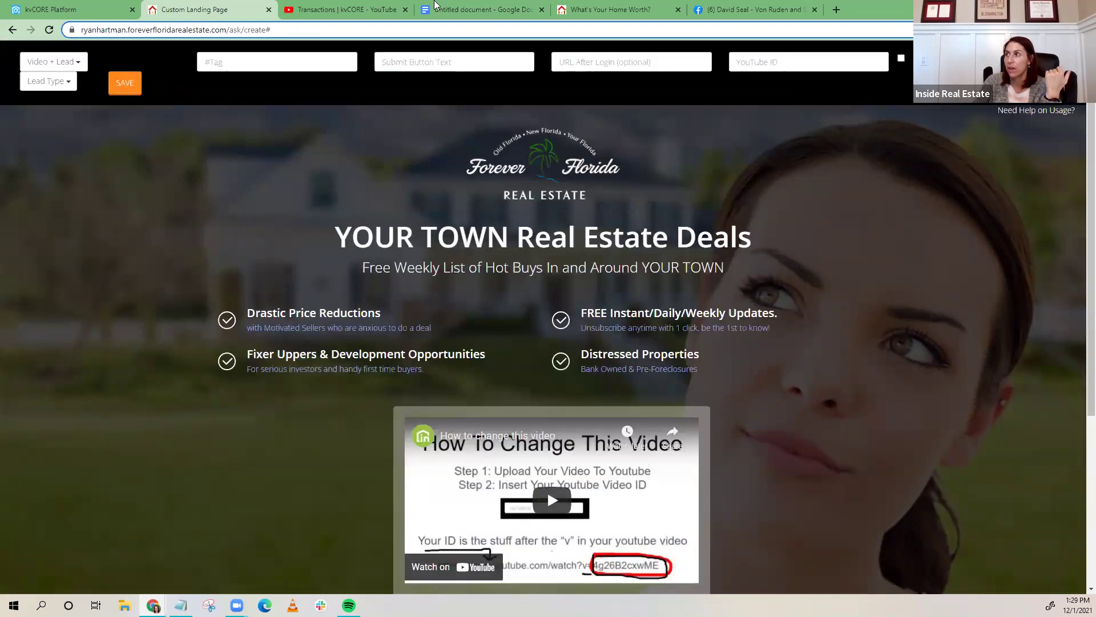
left_click(608, 61)
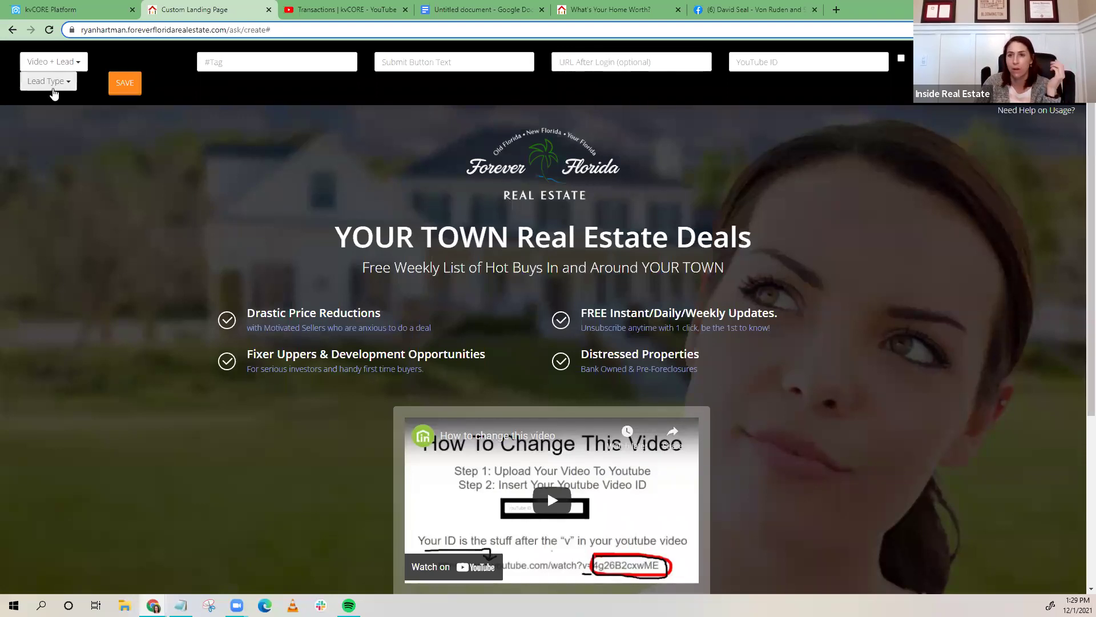
- Restore the browser window to a smaller size and enlarge it to show more of the newsletter email
left_click(67, 10)
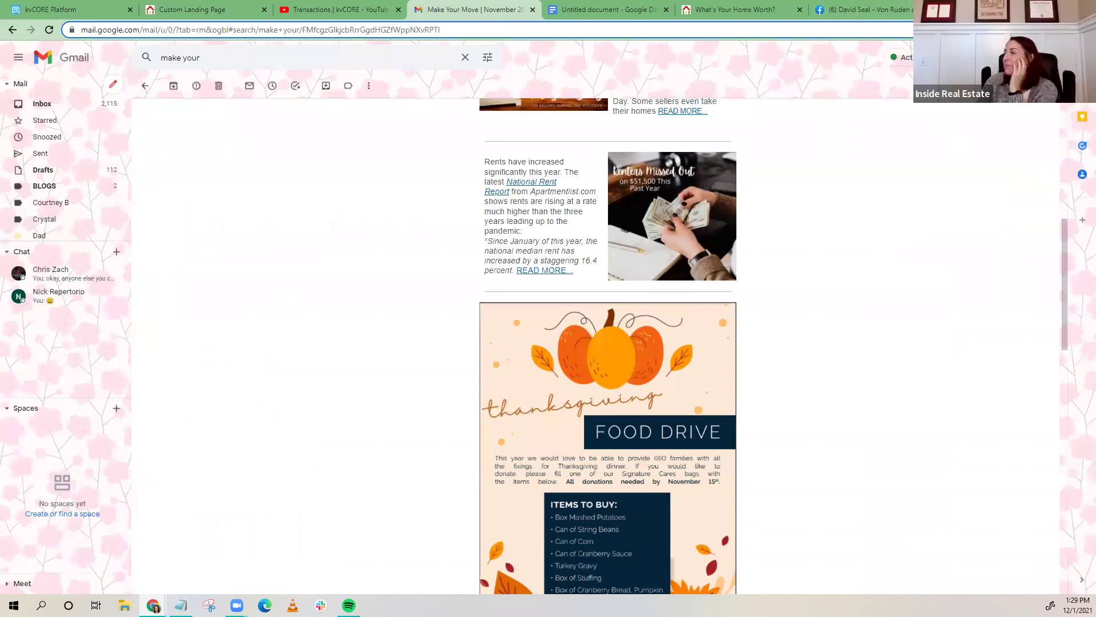
left_click(1061, 9)
left_click_drag(125, 376, 533, 78)
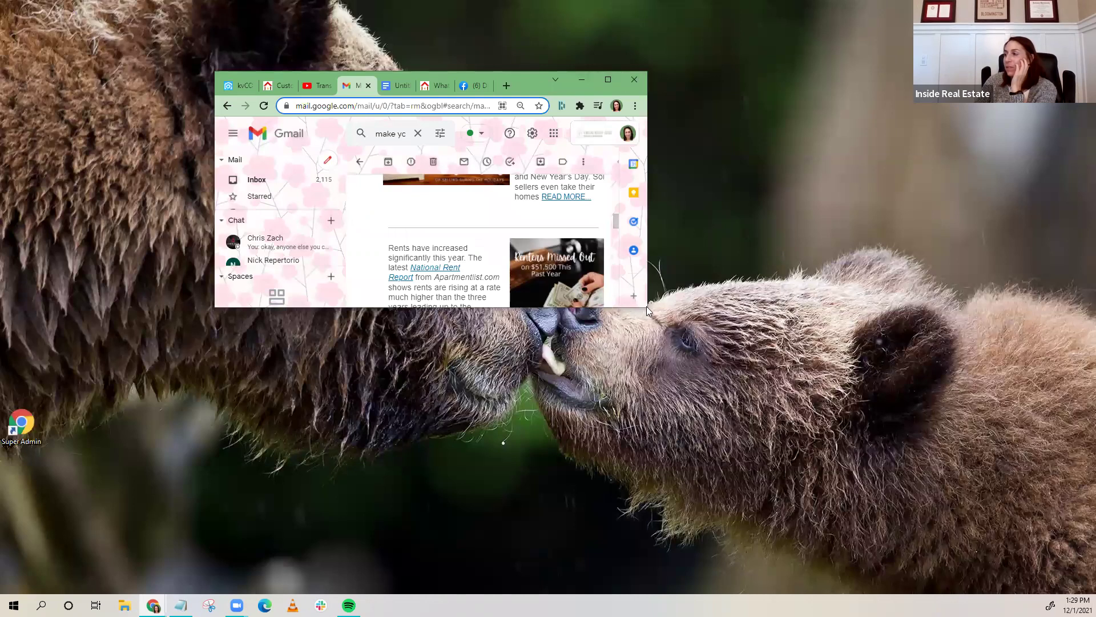
scroll(647, 306, "down", 1)
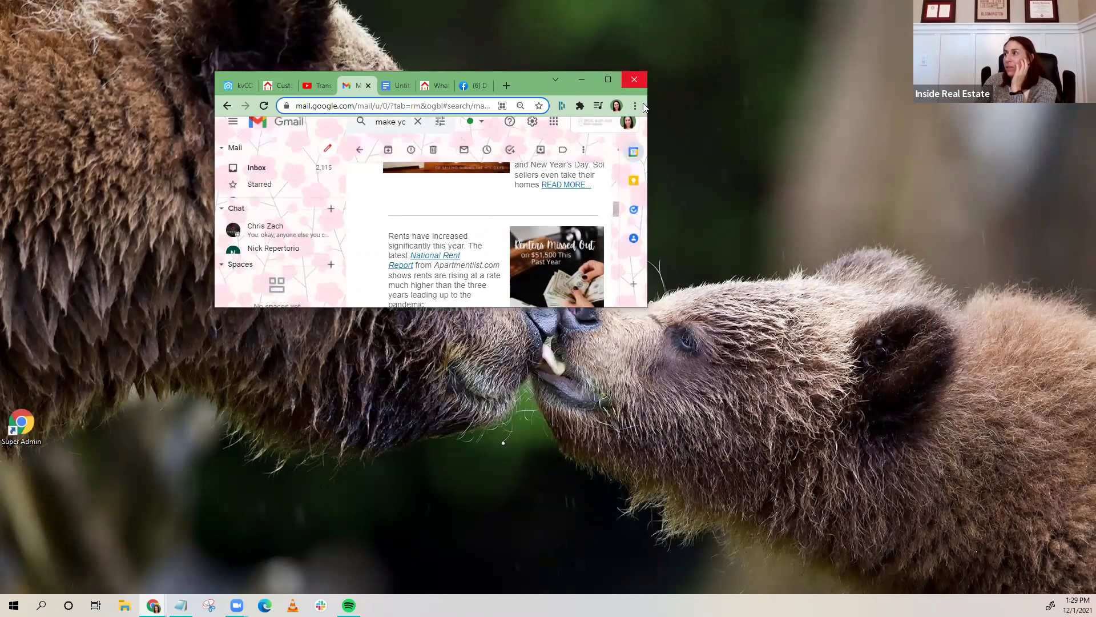
left_click_drag(647, 105, 798, 105)
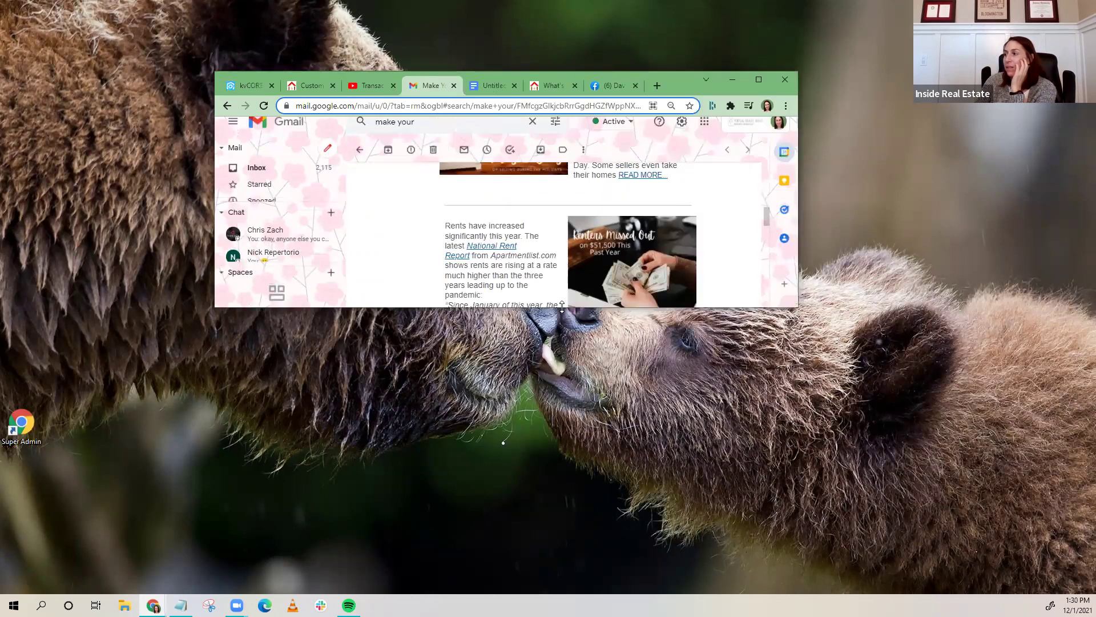
left_click_drag(562, 307, 563, 570)
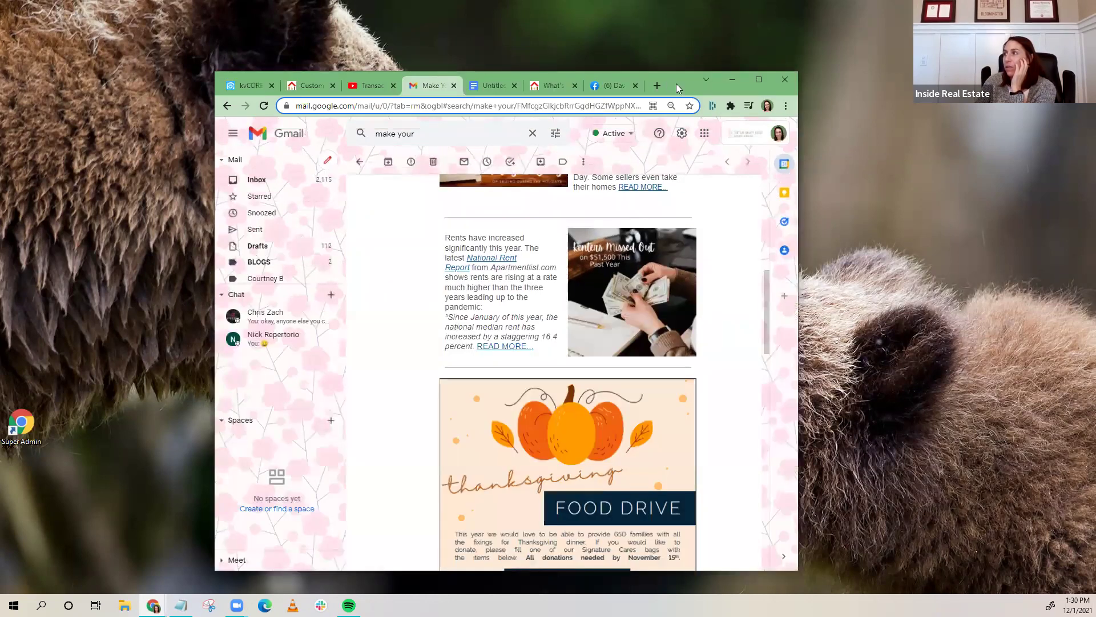
key("super+Up")
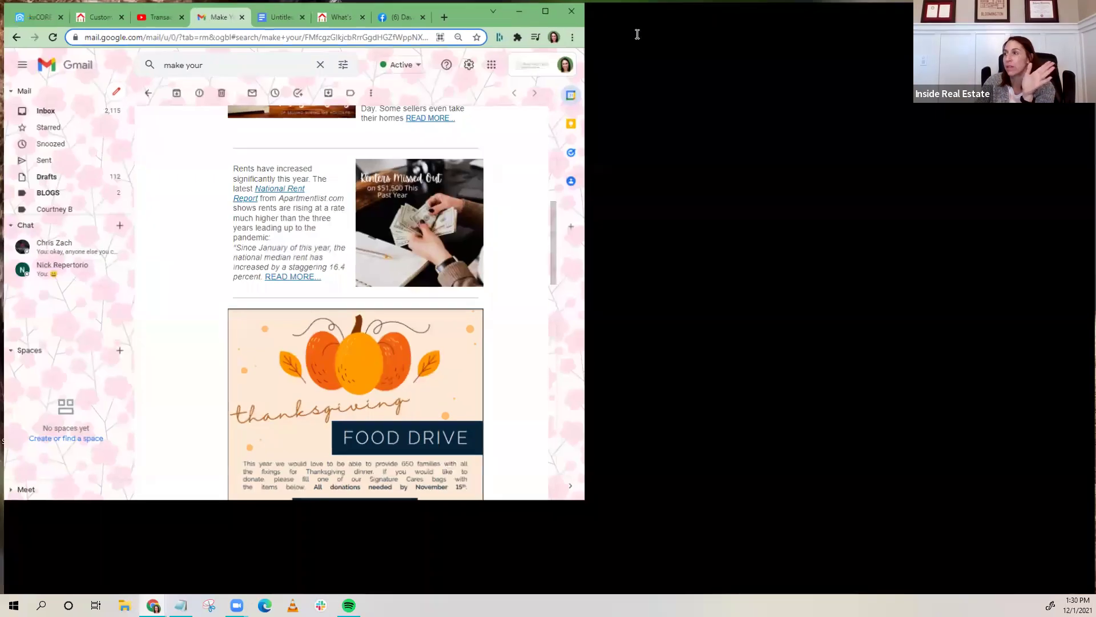
key("super+Down")
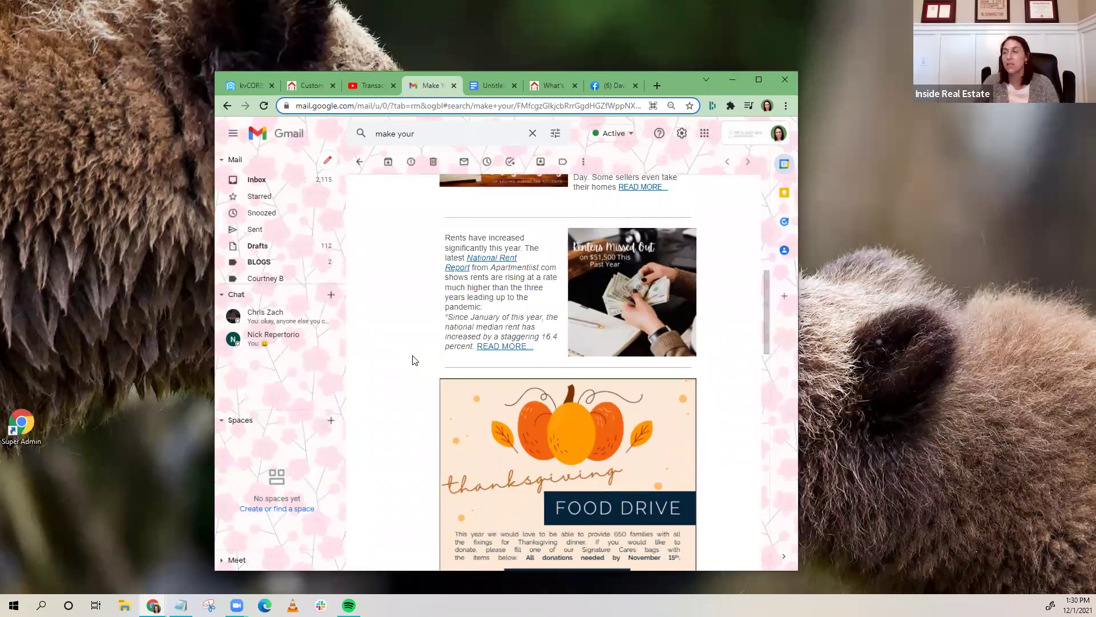
- Look through the newsletter email again, from its opening video to the articles and the food drive flyer
scroll(530, 345, "down", 4)
scroll(530, 346, "down", 6)
scroll(531, 354, "up", 12)
scroll(531, 354, "up", 4)
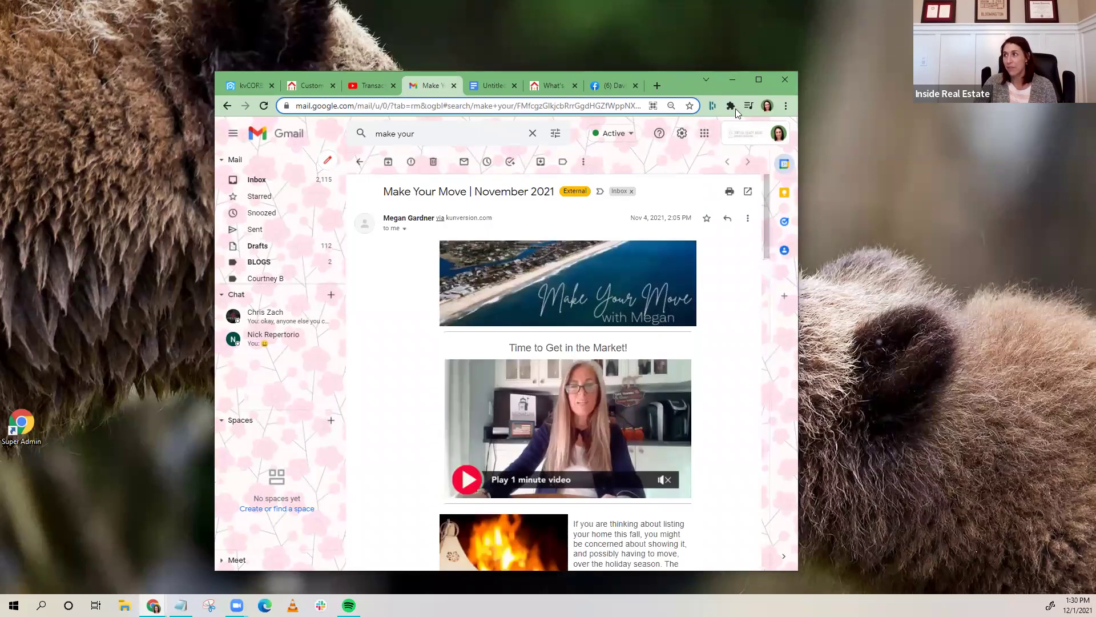
scroll(521, 335, "down", 6)
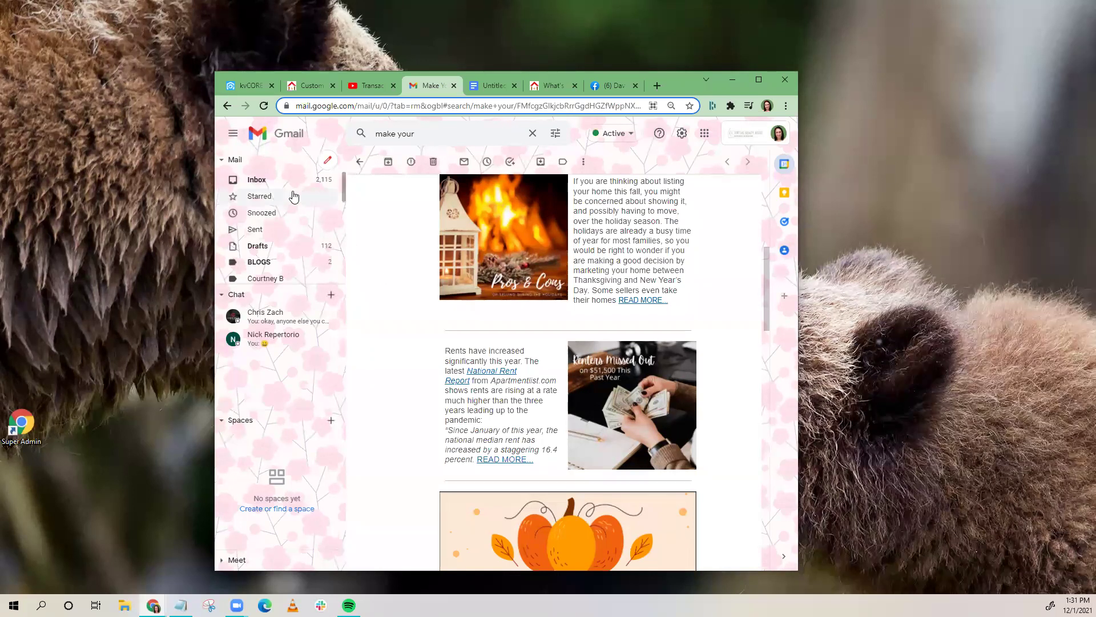
- Switch from Gmail to the kvCORE Platform page, maximize the browser window, and open the Lead Engine's landing page builder
left_click(242, 85)
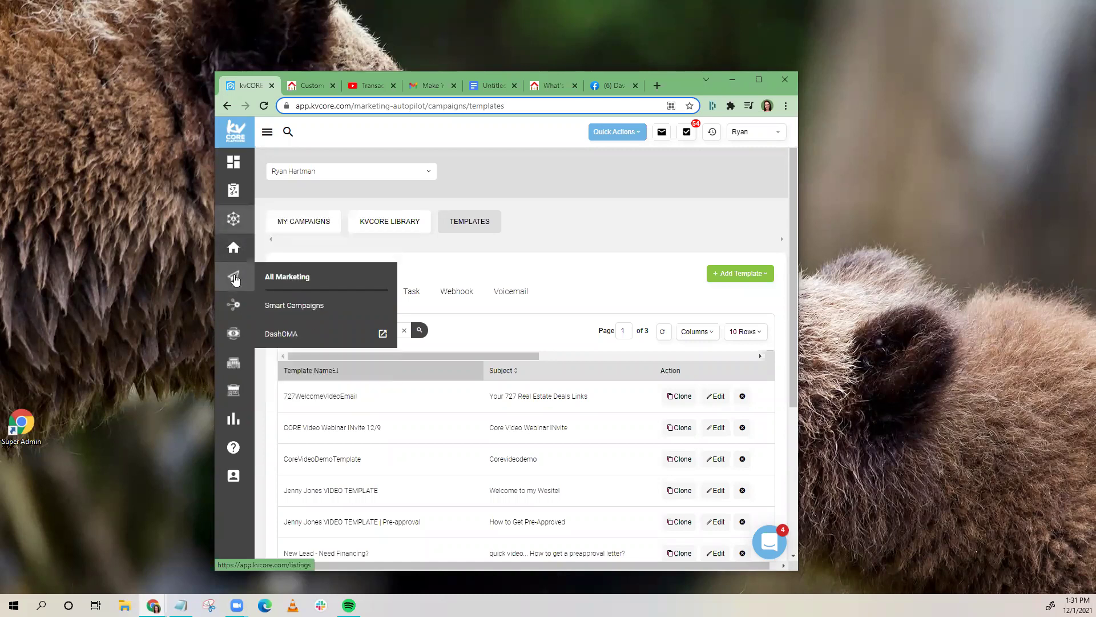
mouse_move(234, 305)
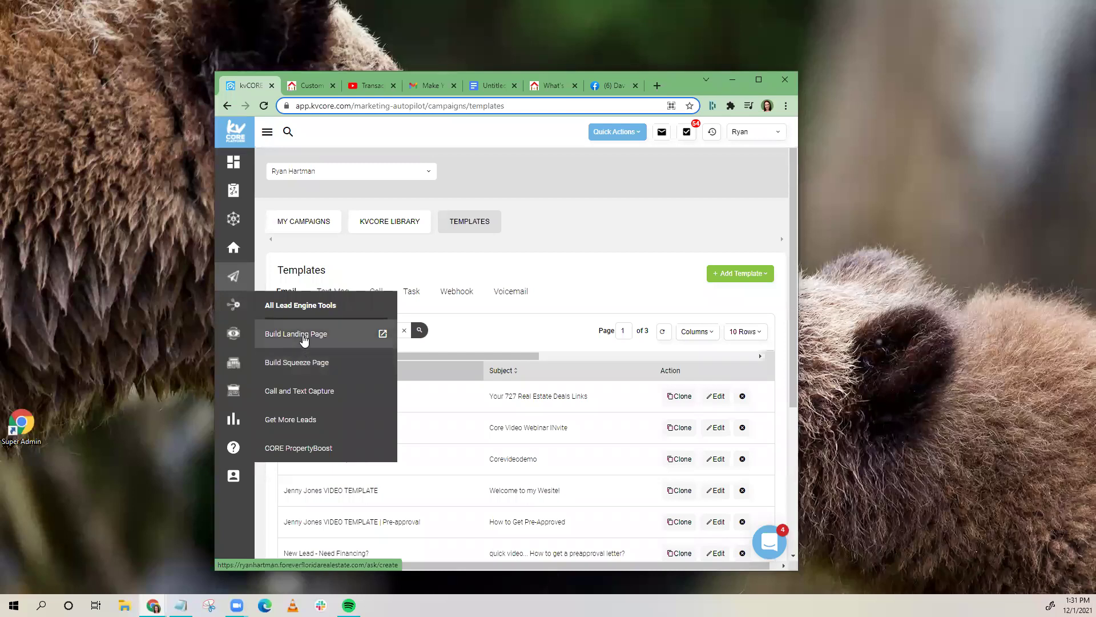
left_click(758, 79)
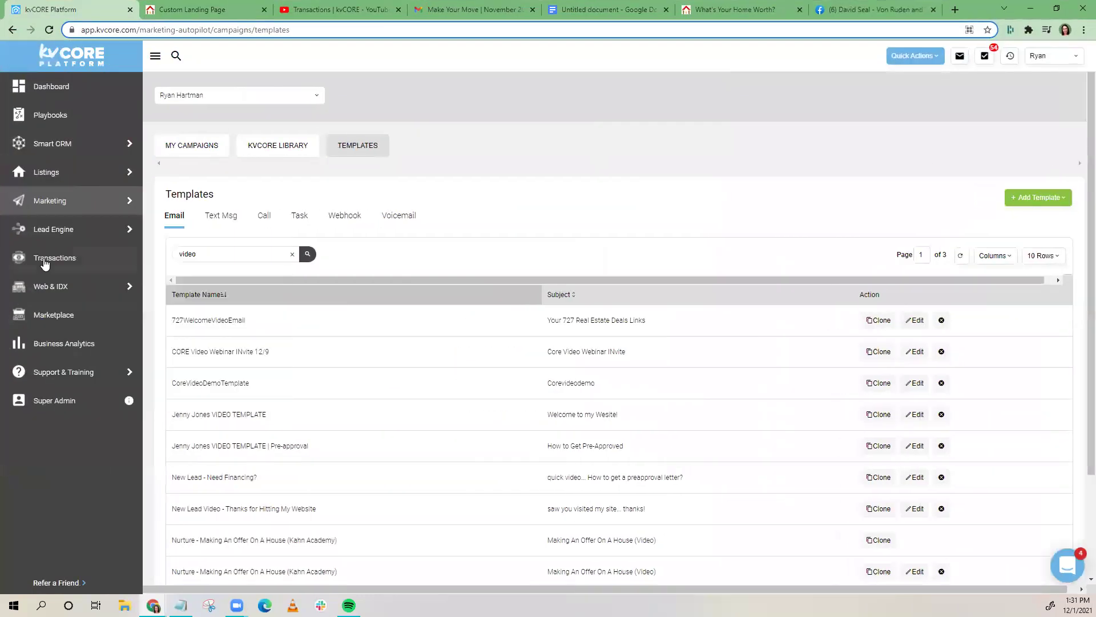
mouse_move(62, 289)
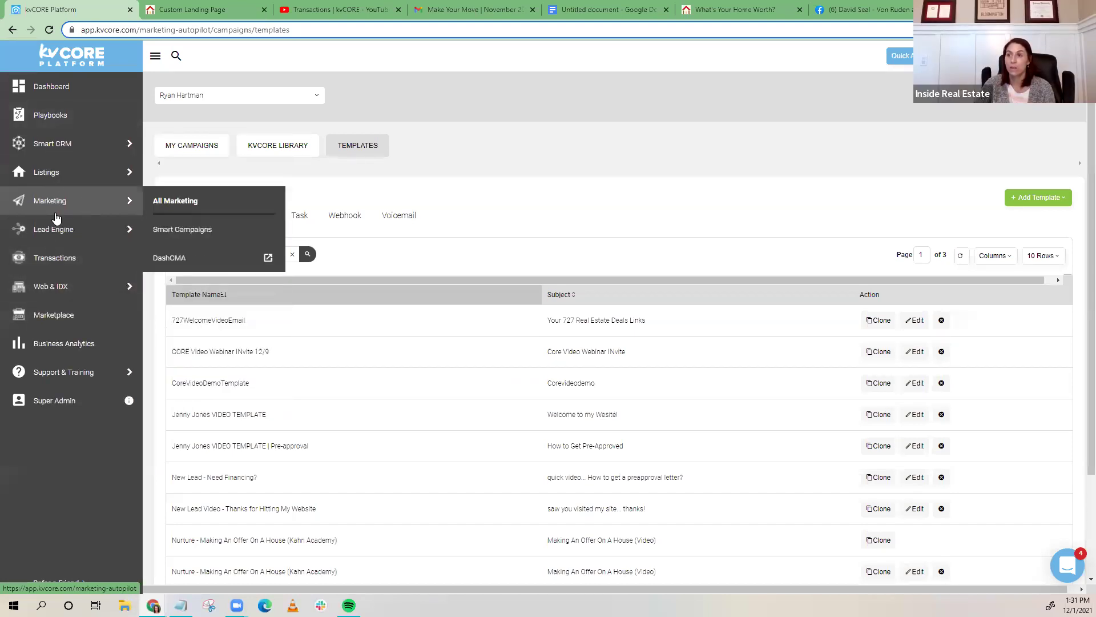
mouse_move(68, 234)
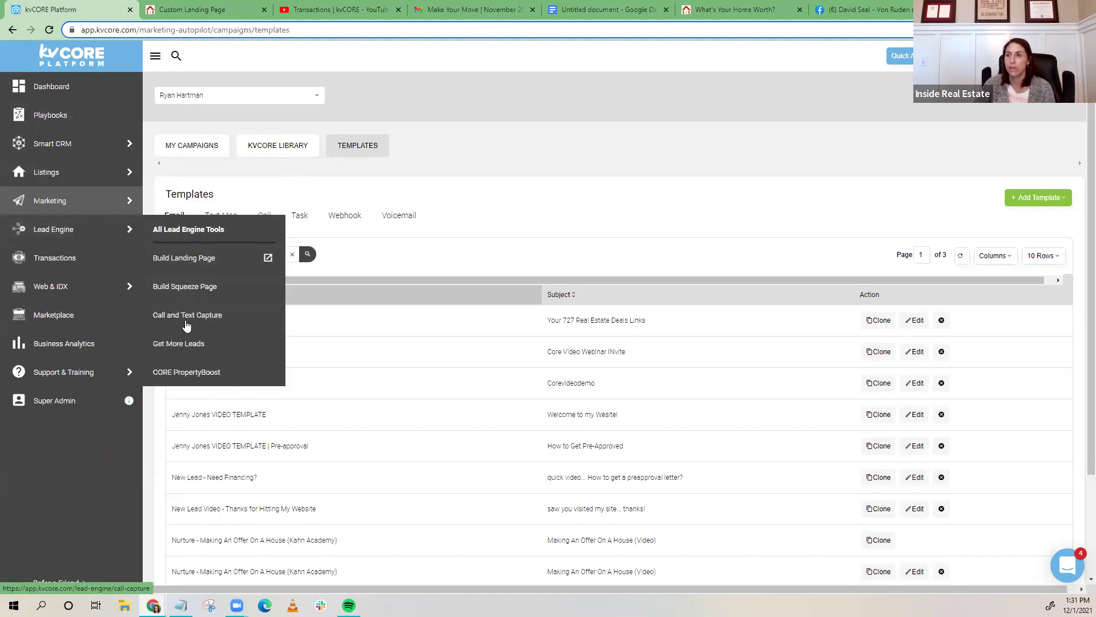
left_click(188, 260)
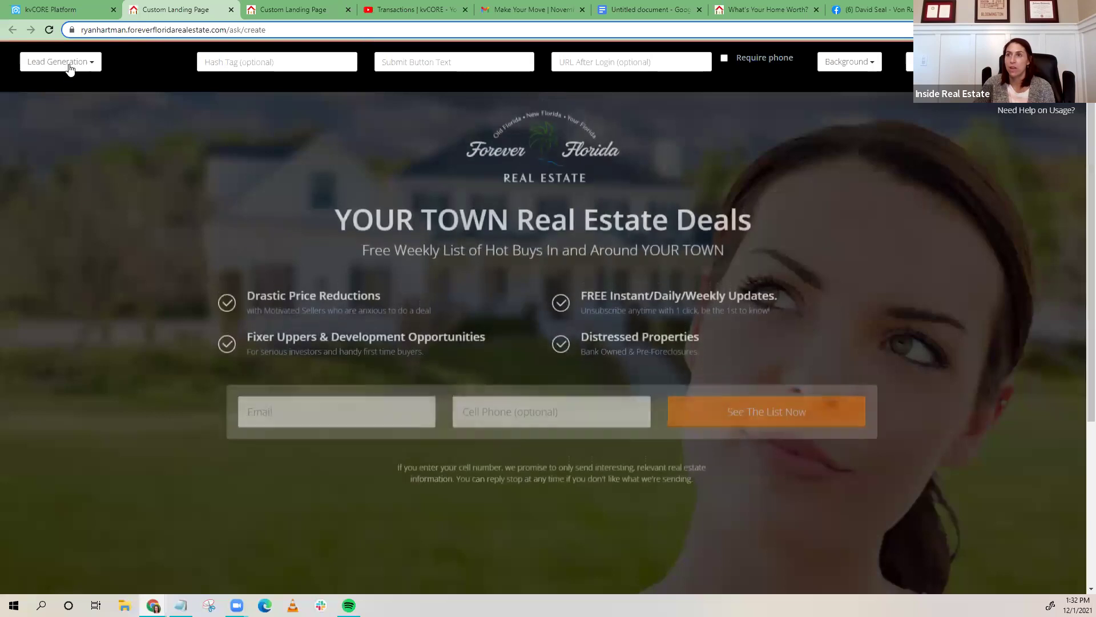
- Try the Video View page type on the new landing page and set it to Video + Lead
left_click(60, 62)
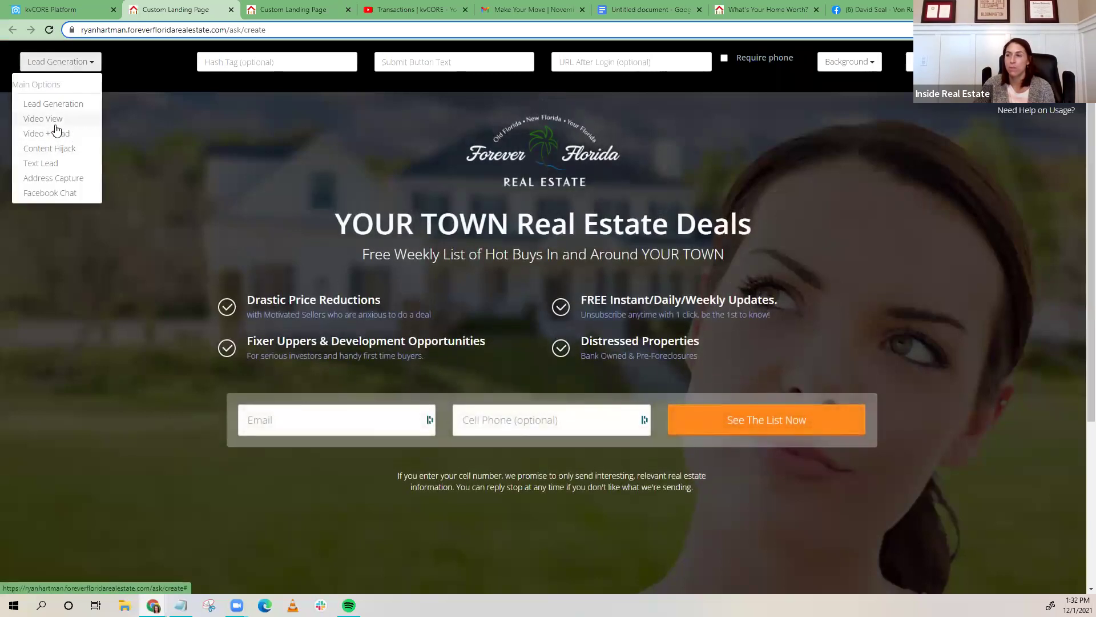
left_click(55, 124)
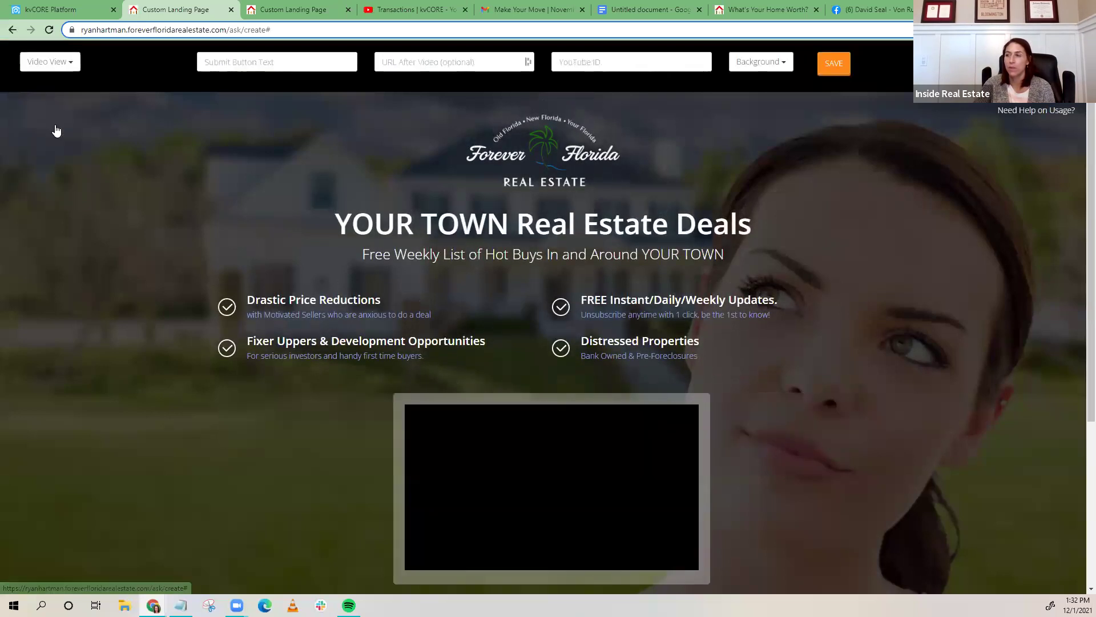
left_click(58, 64)
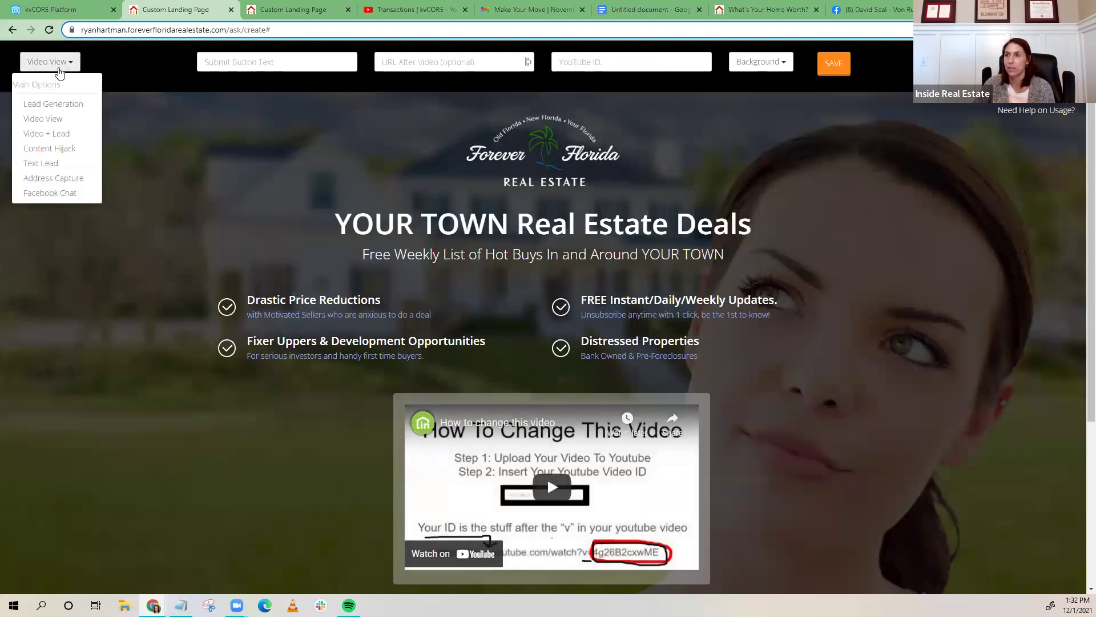
left_click(45, 134)
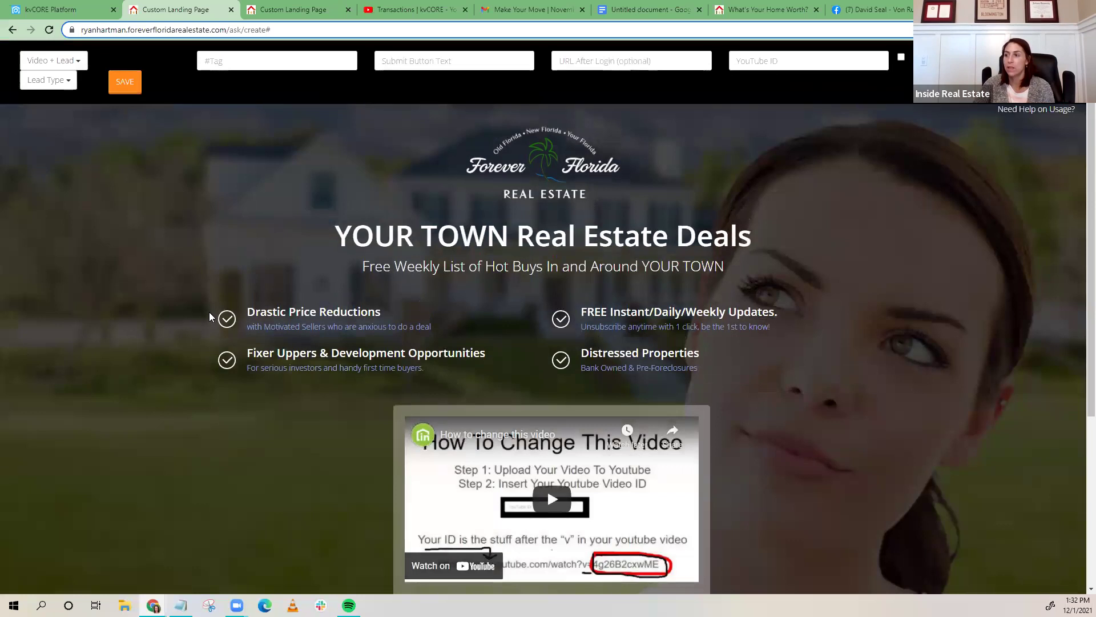
- Set the landing page's submit button text to "Watch Video" and check the button below the embedded video
scroll(209, 312, "down", 1)
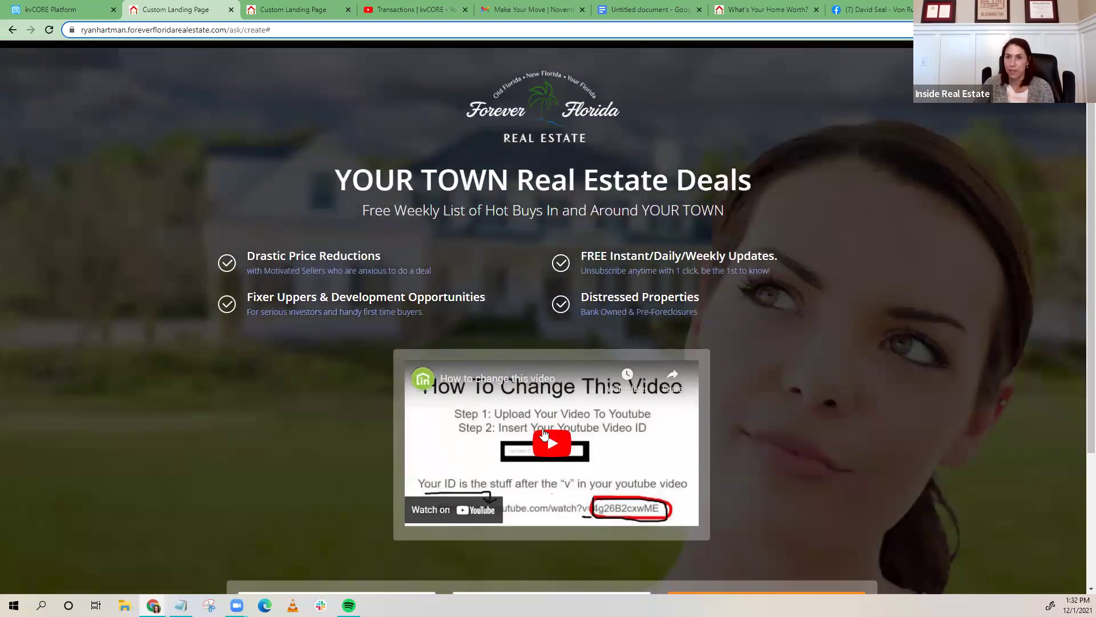
scroll(490, 399, "down", 2)
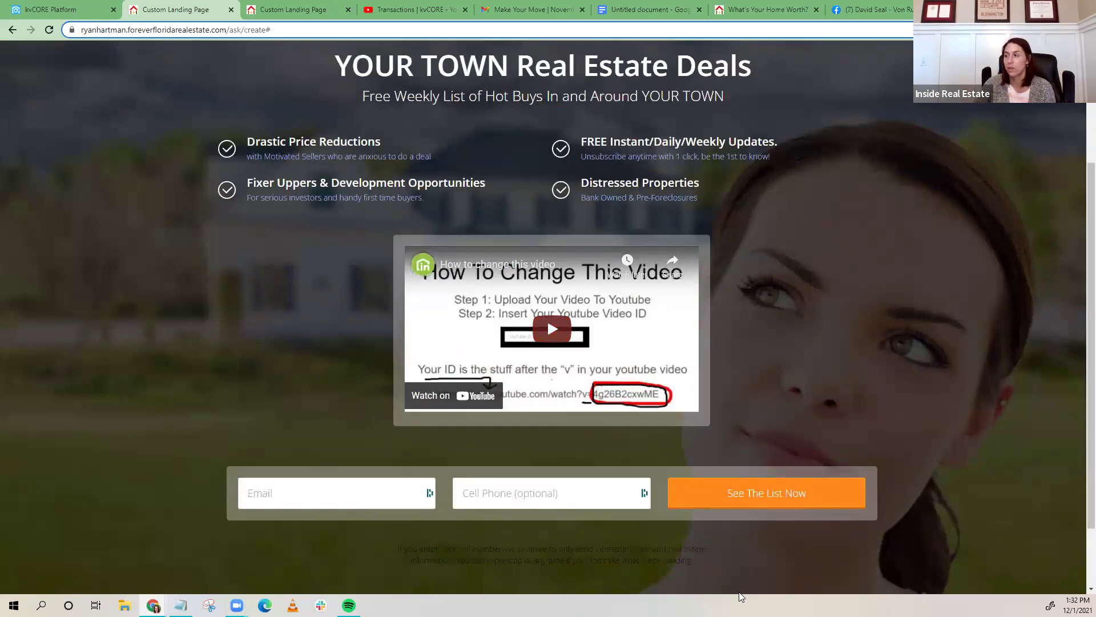
left_click(752, 498)
scroll(467, 86, "up", 3)
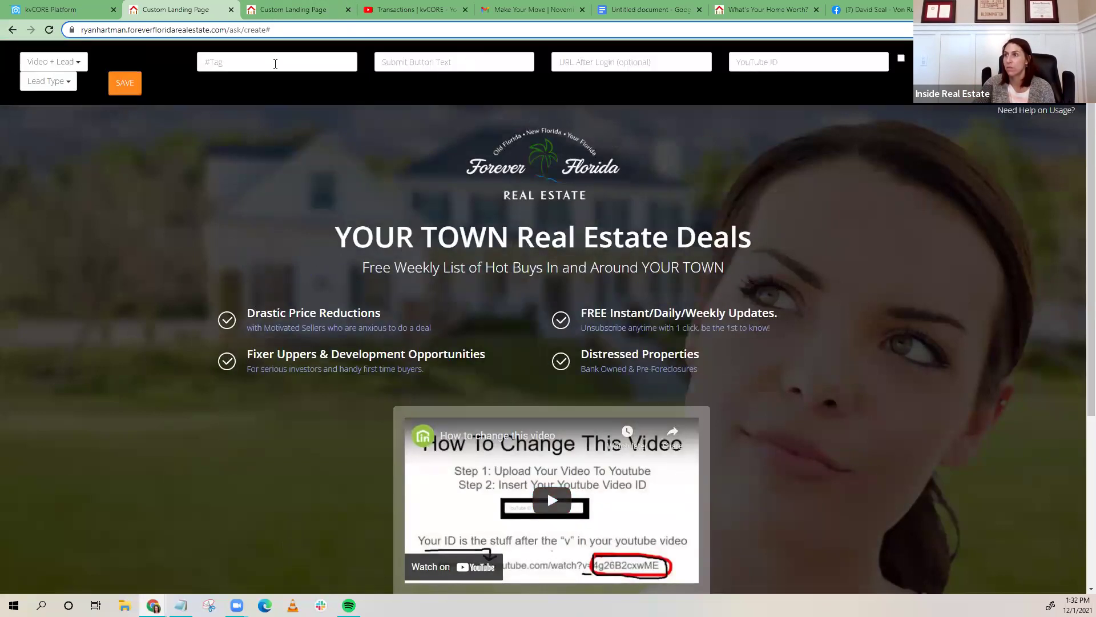
left_click(407, 63)
type("Watch")
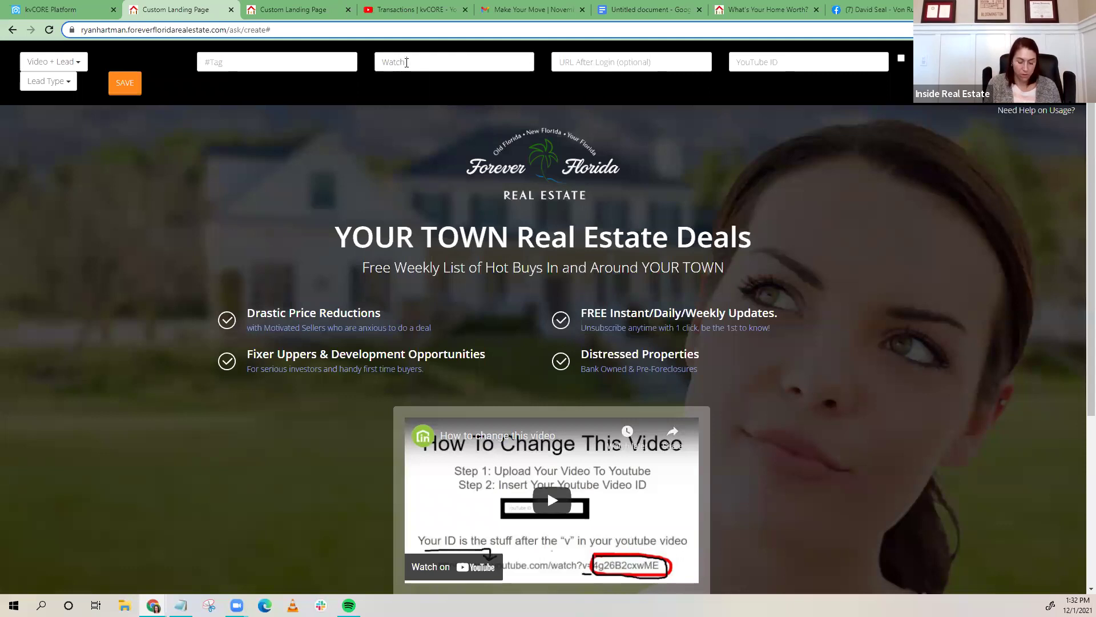
type(" Video")
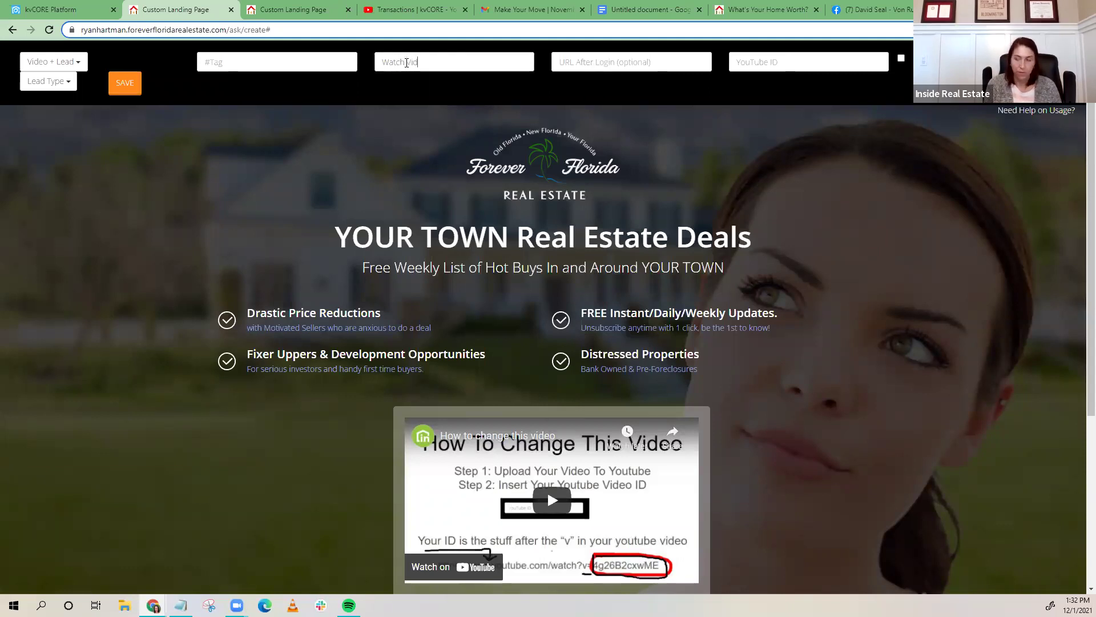
scroll(428, 264, "down", 5)
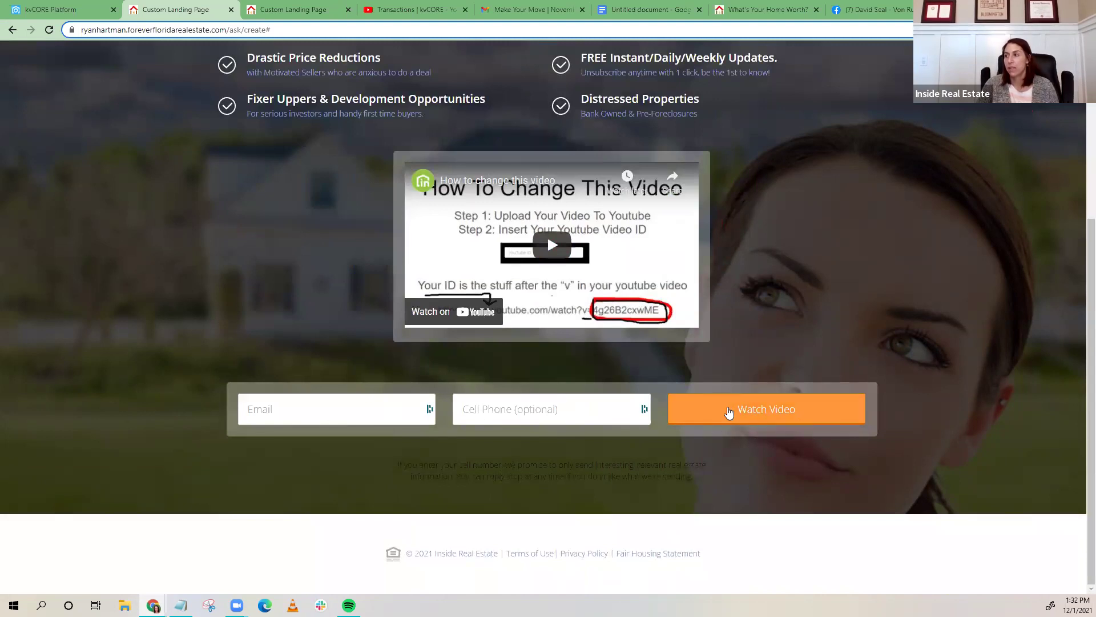
scroll(728, 411, "up", 6)
left_click(629, 60)
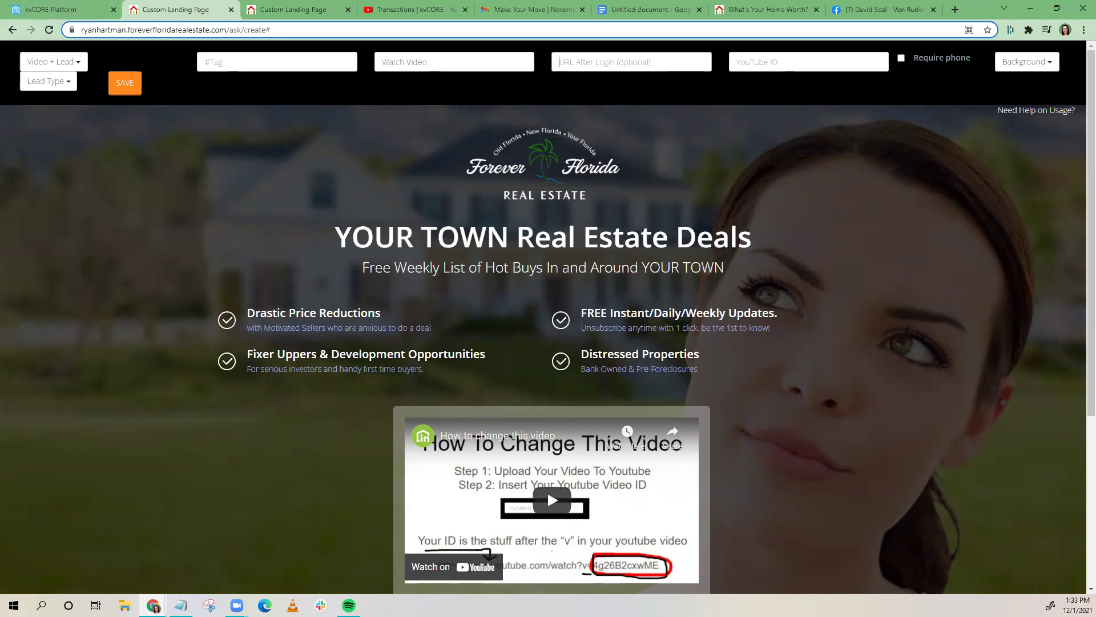
left_click(70, 8)
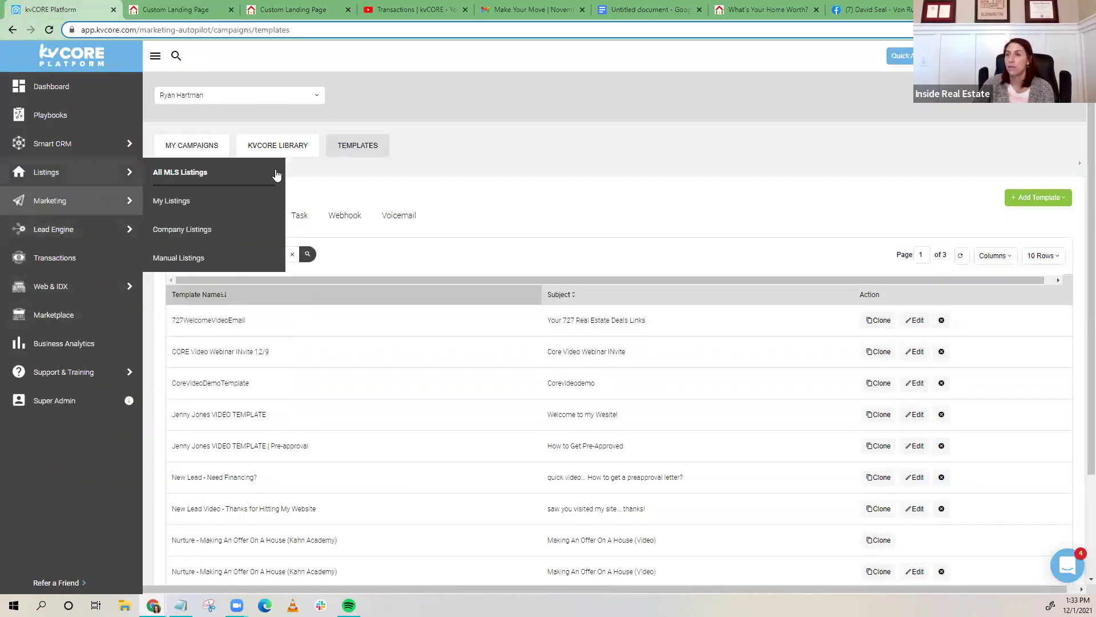
left_click(1036, 197)
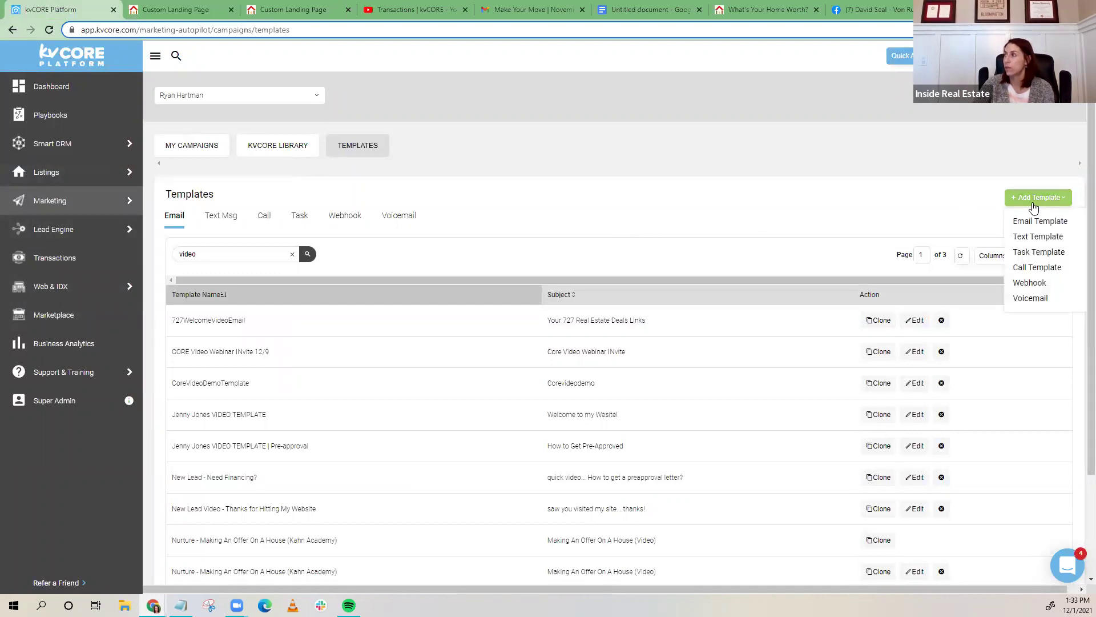
left_click(1031, 201)
left_click(1032, 200)
left_click(1036, 240)
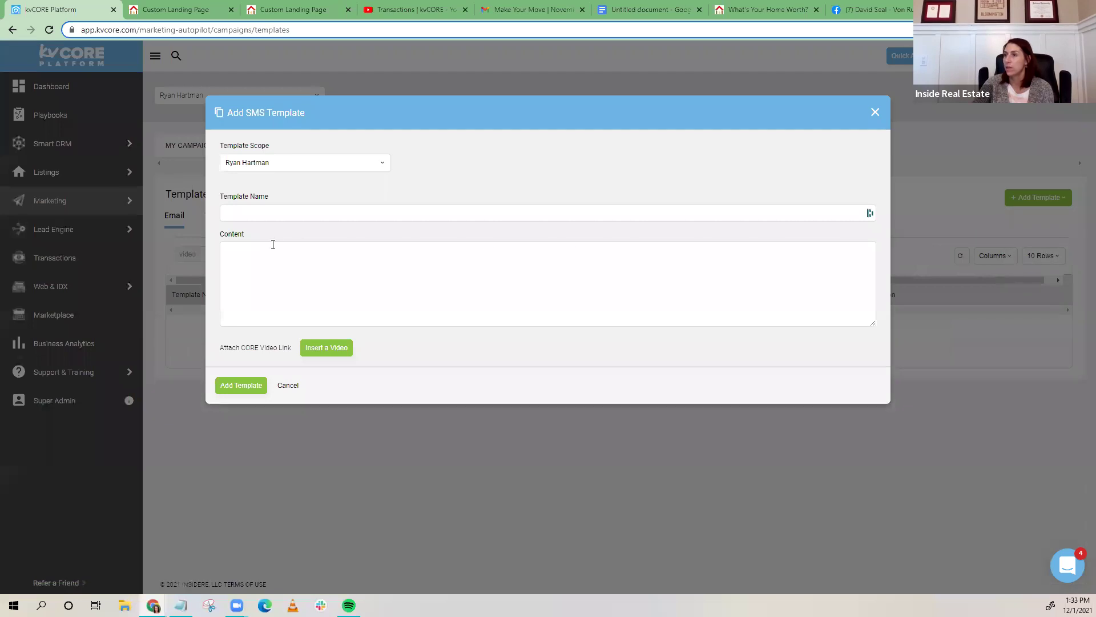
left_click(333, 352)
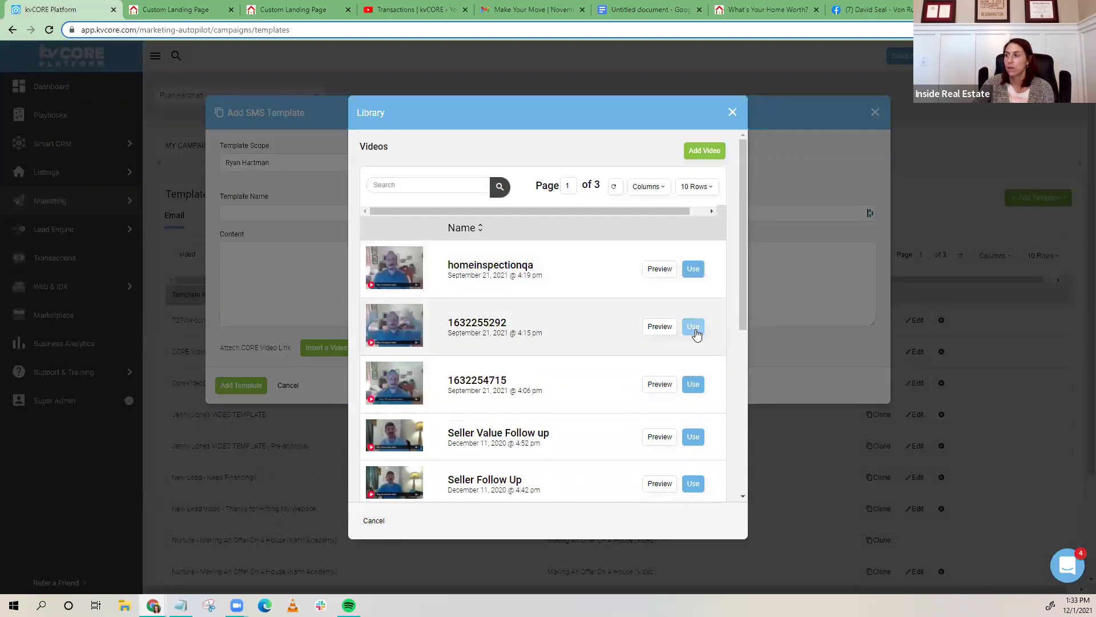
left_click(695, 331)
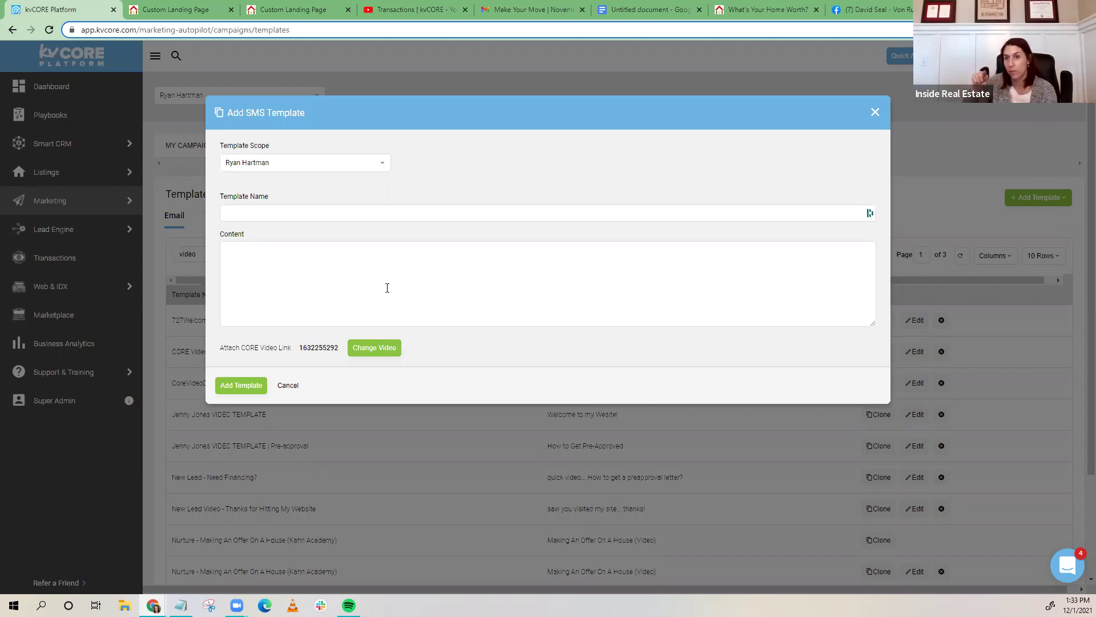
left_click(874, 112)
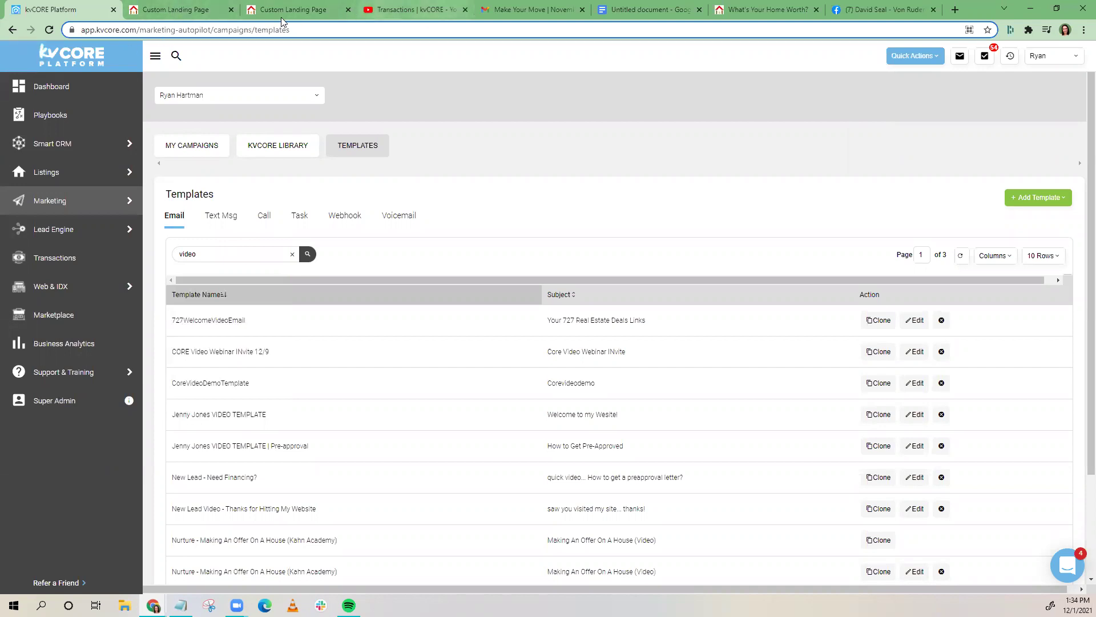
- Close the two custom landing pages, the What's Your Home Worth page and the Facebook page
left_click(167, 7)
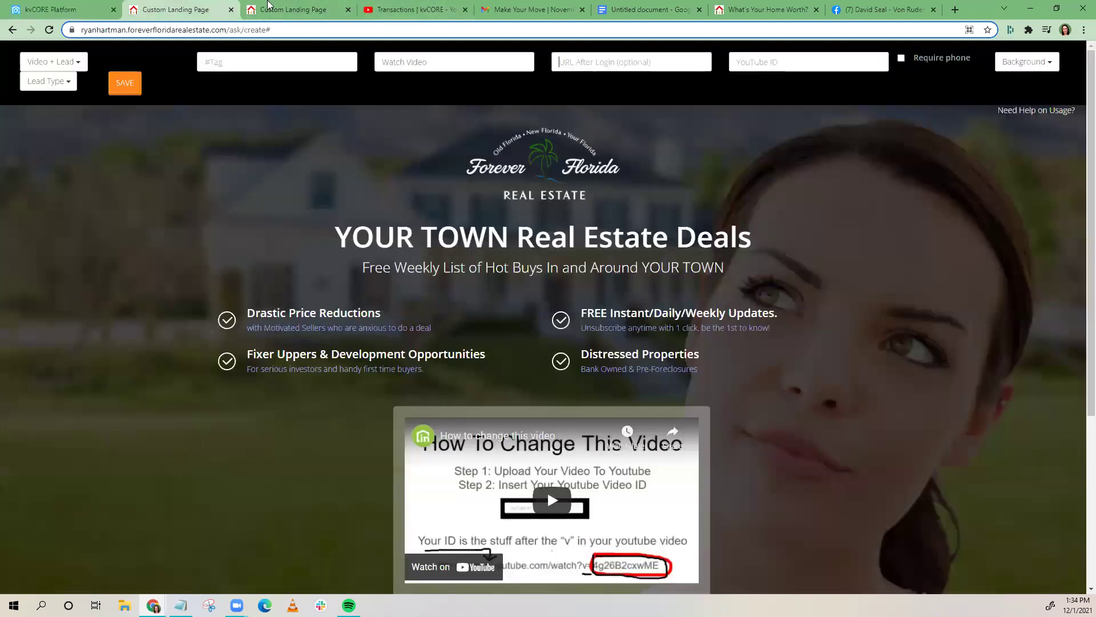
left_click(231, 10)
left_click(230, 9)
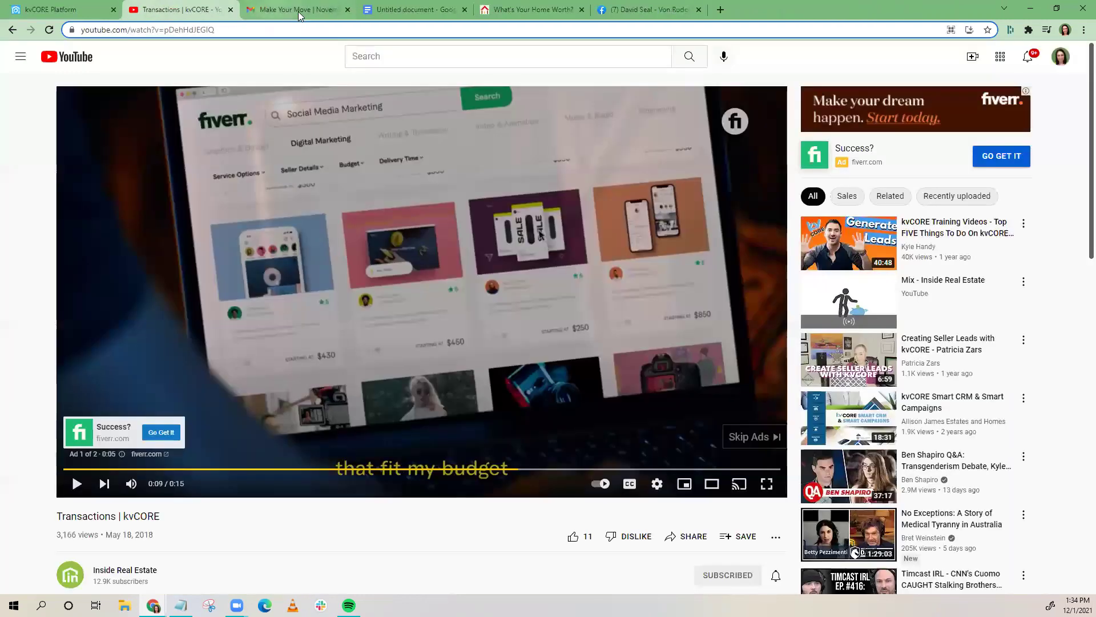
left_click(544, 12)
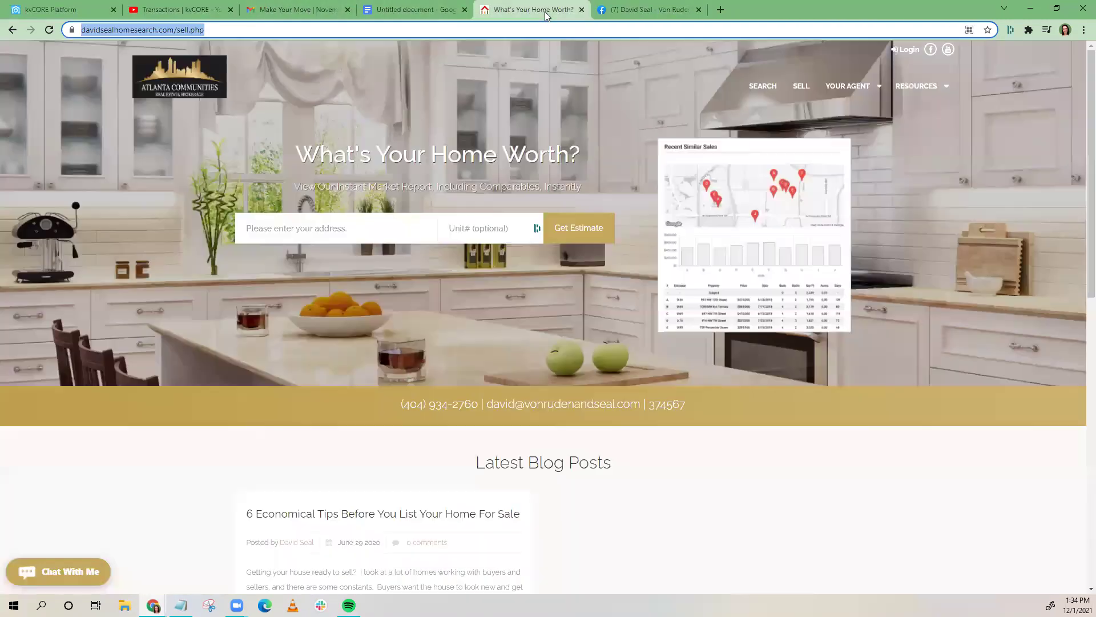
left_click(580, 10)
left_click(581, 10)
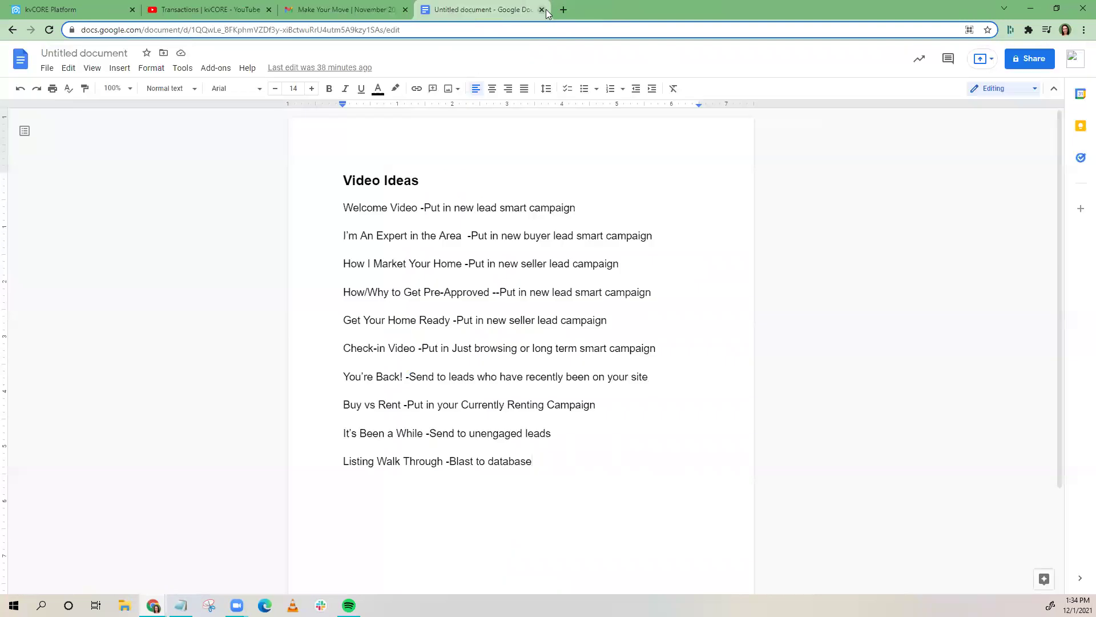
- Search the kvCORE email templates for "newsletter" and start cloning the Newsletter template
left_click(360, 13)
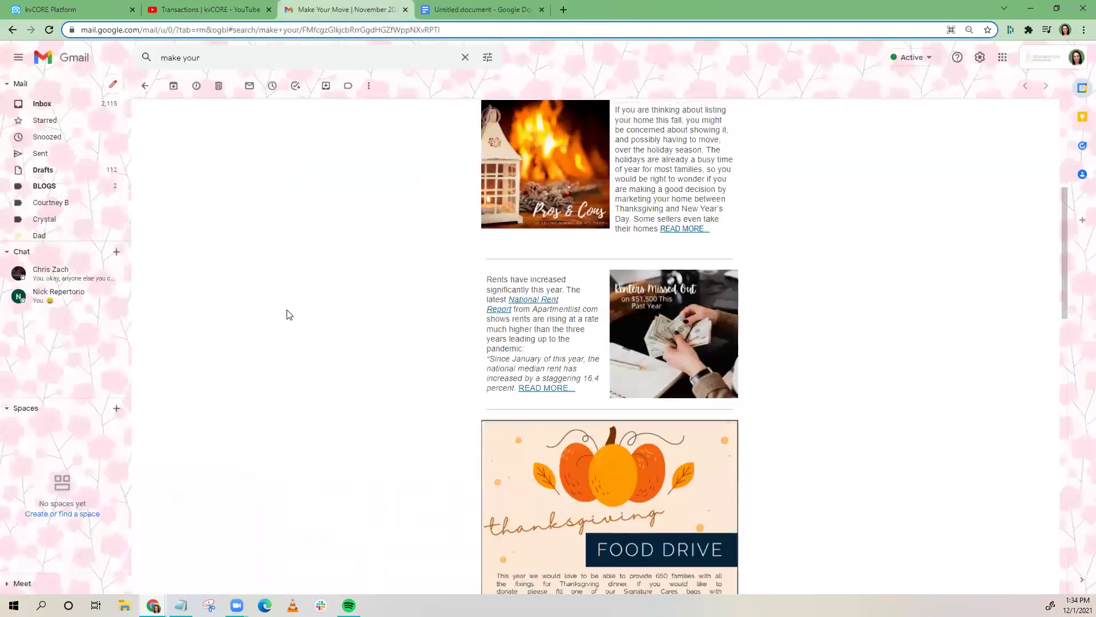
left_click(86, 10)
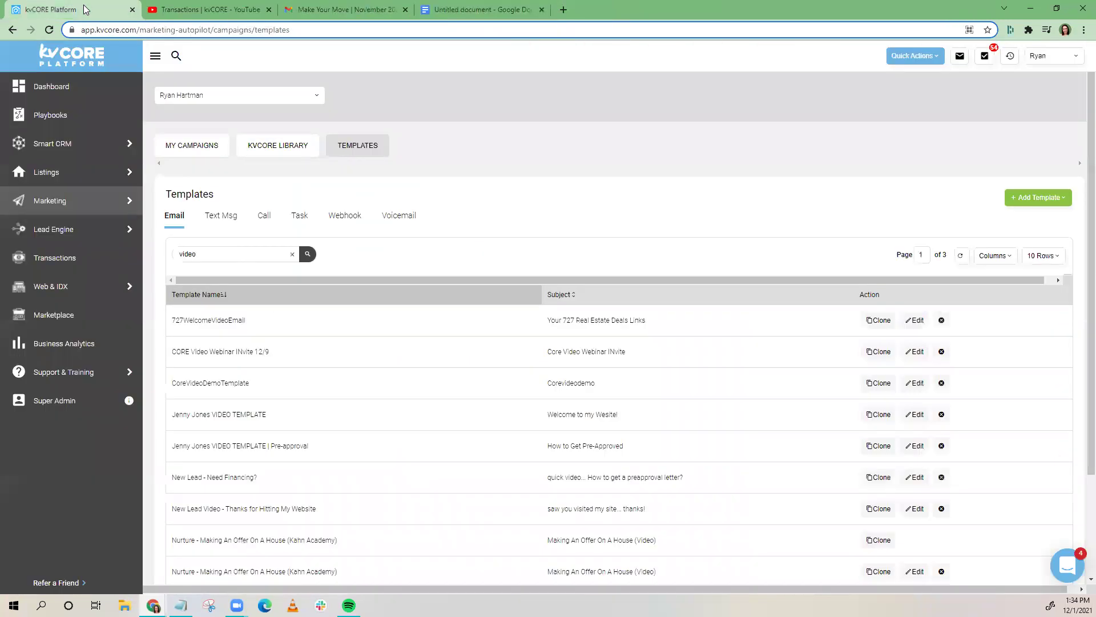
double_click(205, 254)
mouse_move(95, 238)
type("news")
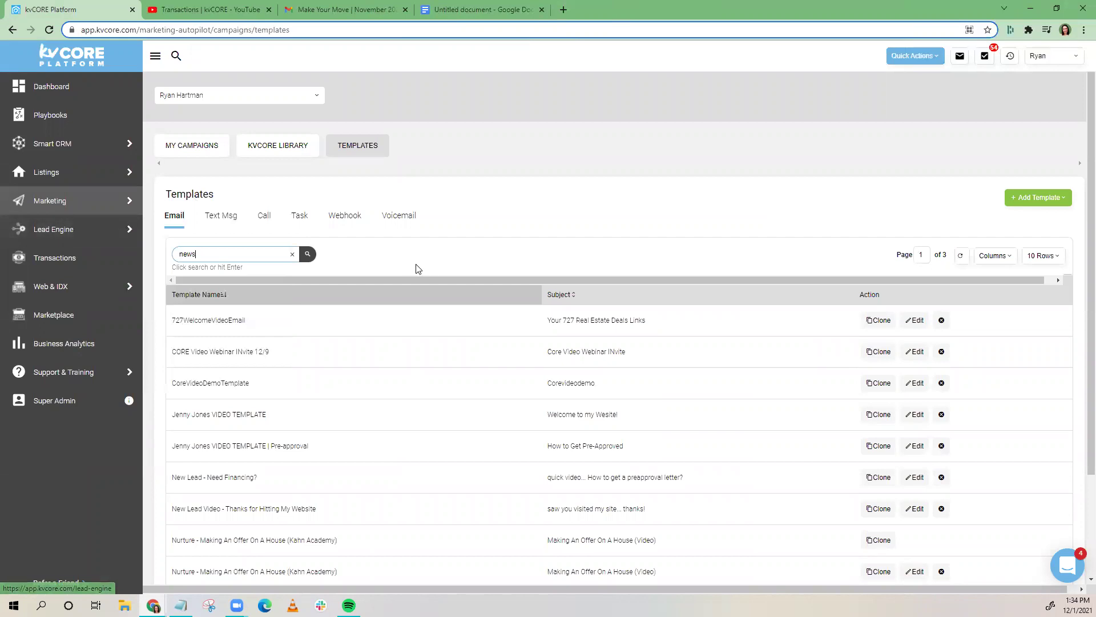
type("let")
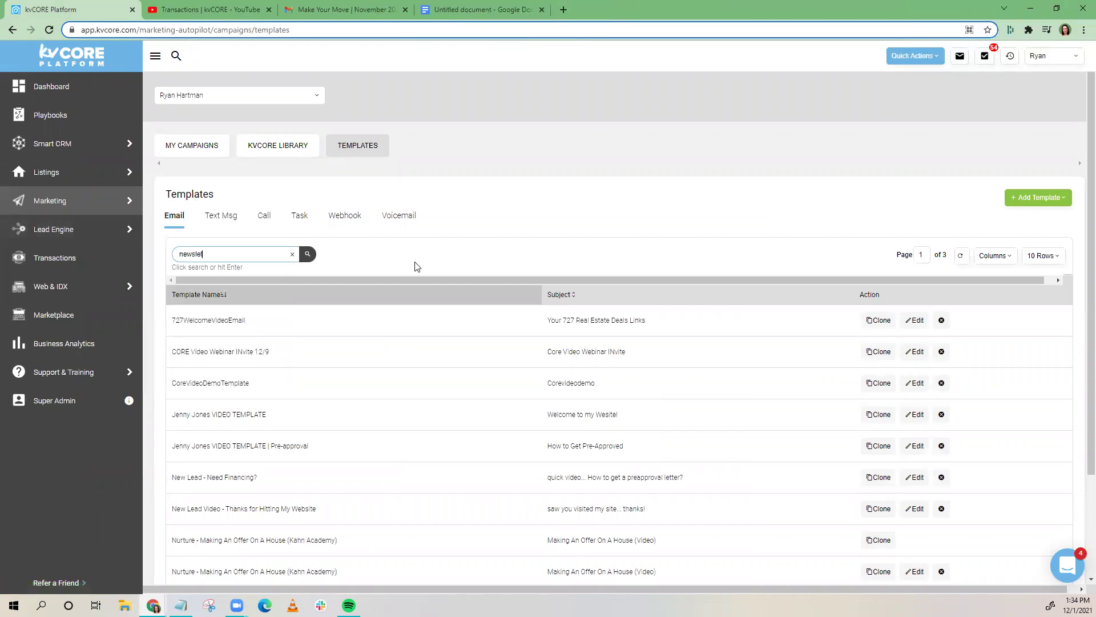
type("ter")
left_click(309, 255)
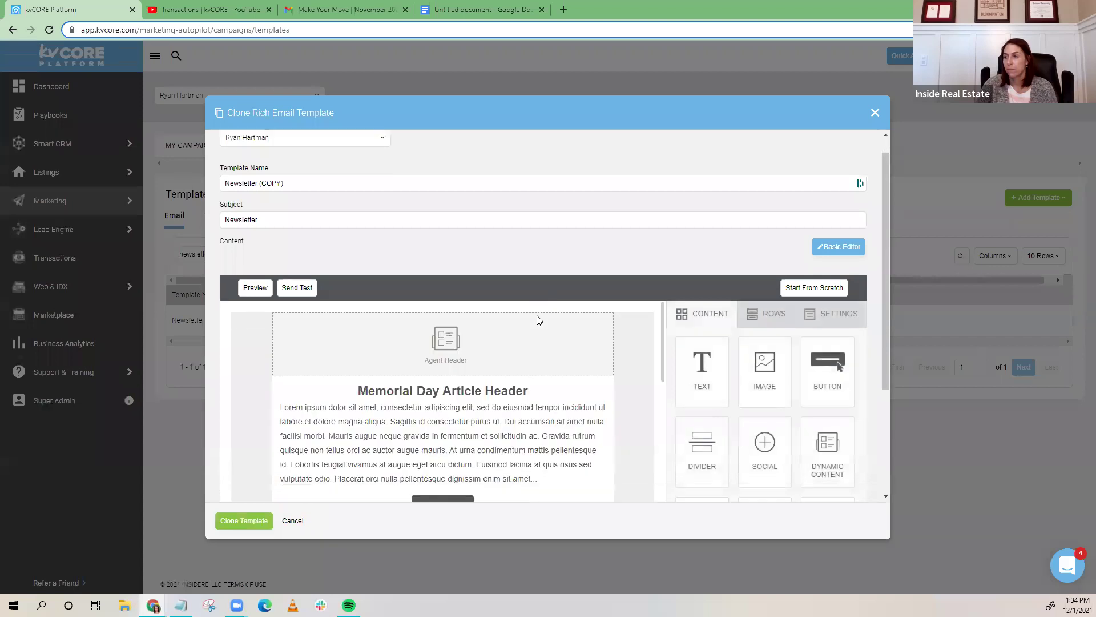
- Look through the cloned newsletter template's article blocks and three-column section down to the footer
scroll(537, 319, "down", 8)
scroll(497, 371, "down", 3)
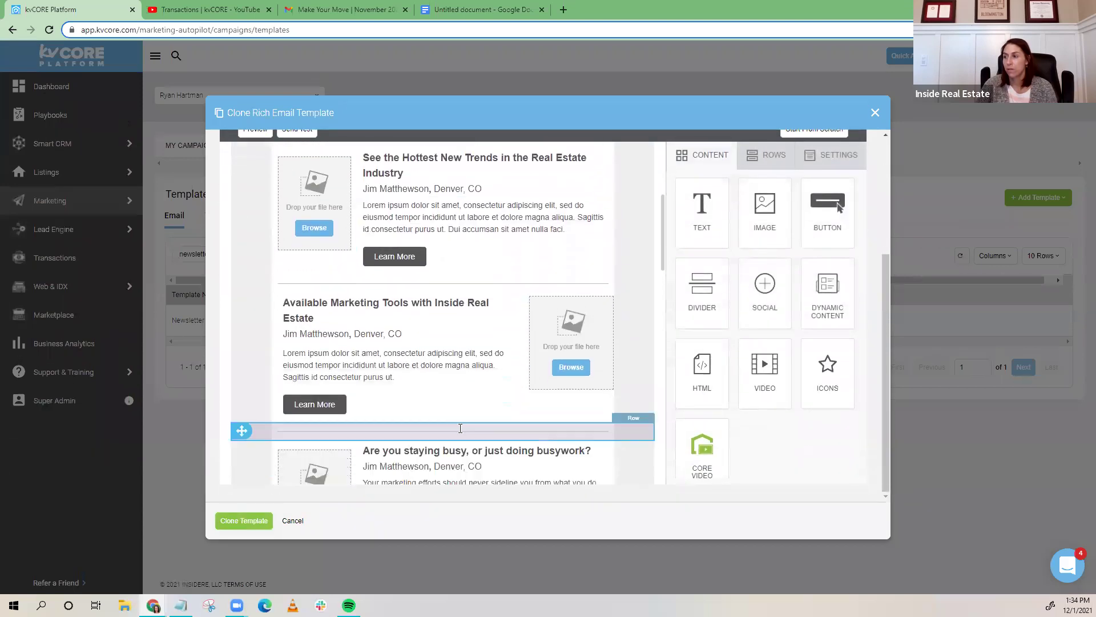
scroll(522, 421, "down", 8)
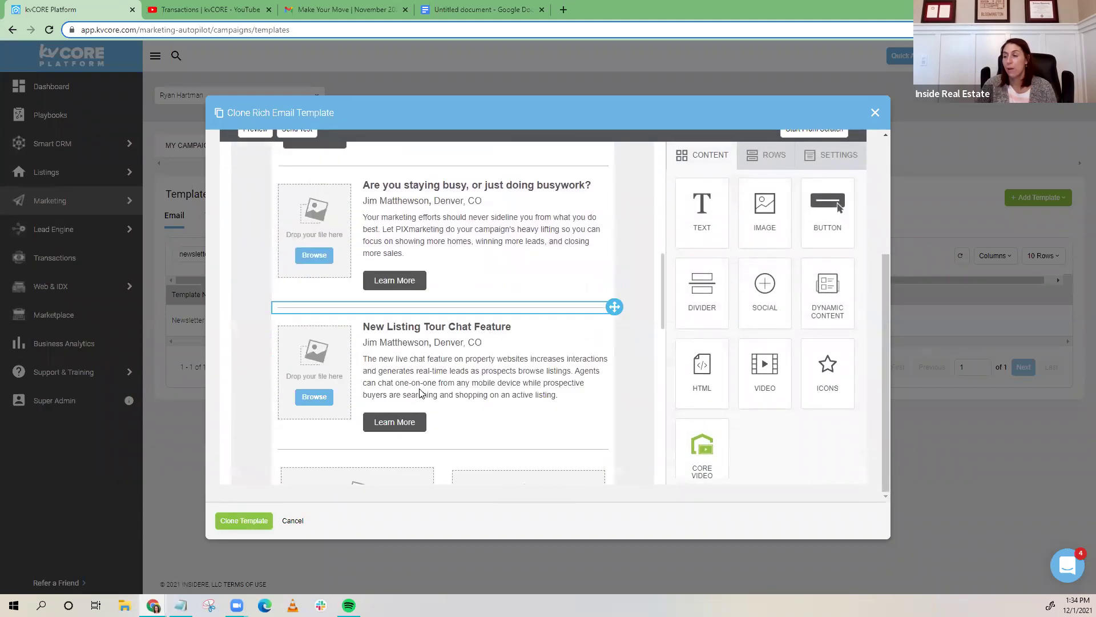
scroll(419, 394, "down", 7)
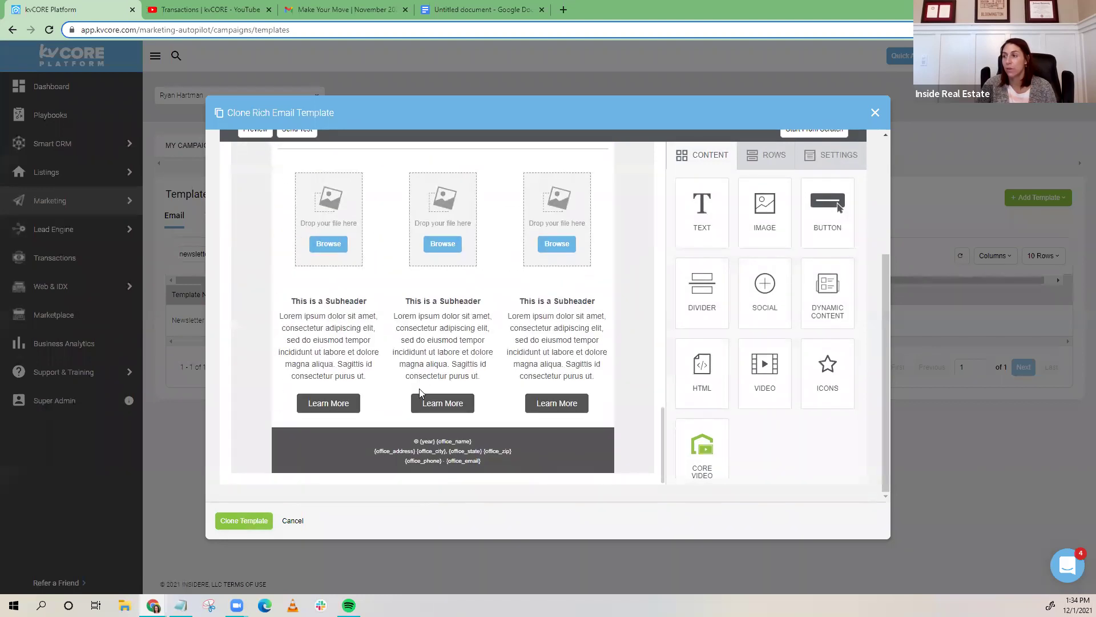
- Switch to Gmail and look through the Make Your Move | November 2021 newsletter, from the opening video to the home value section
scroll(419, 394, "up", 2)
scroll(419, 394, "up", 10)
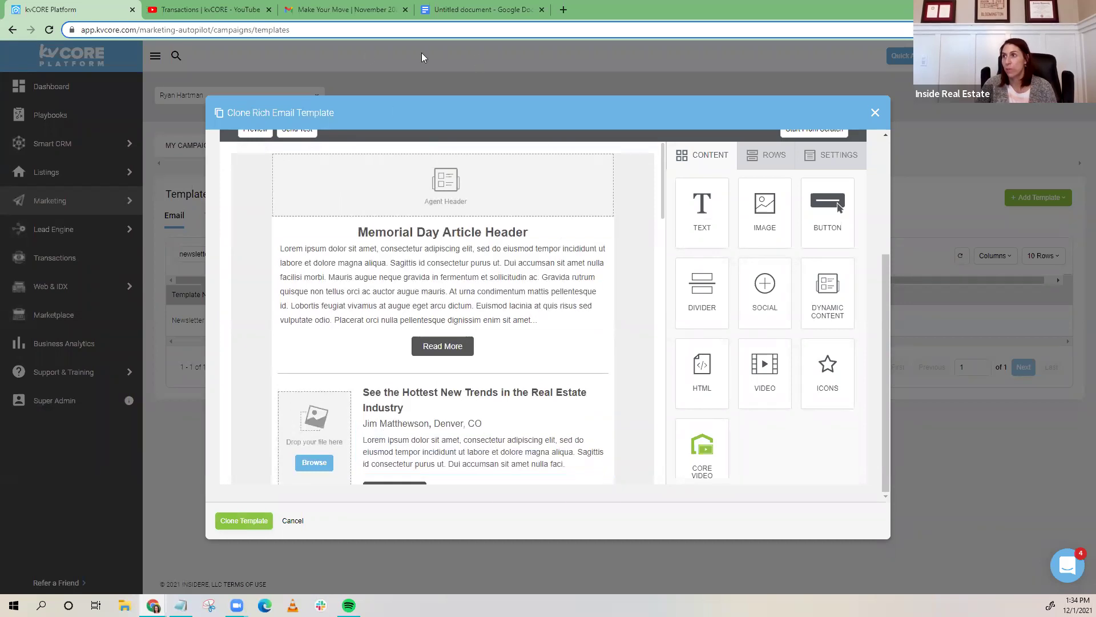
left_click(341, 7)
scroll(384, 303, "down", 2)
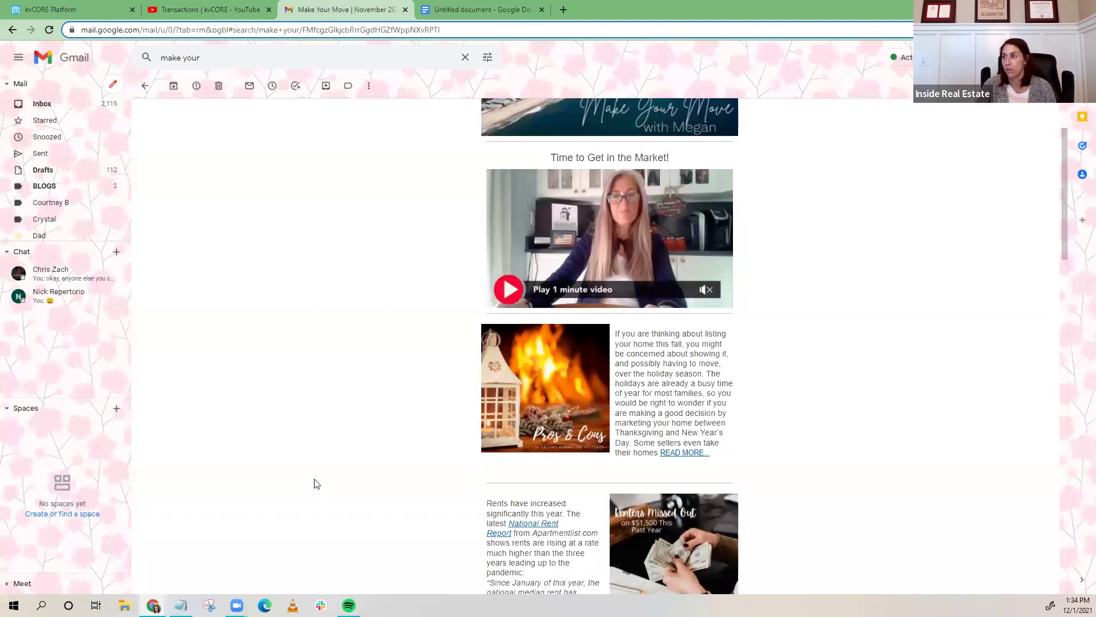
scroll(457, 444, "down", 4)
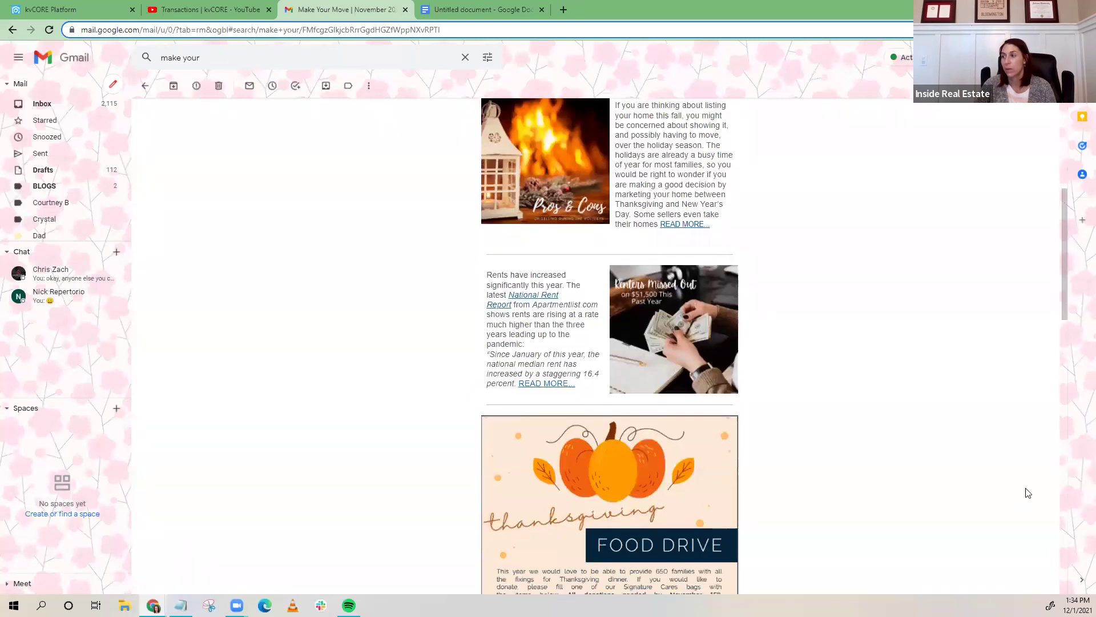
scroll(342, 446, "down", 3)
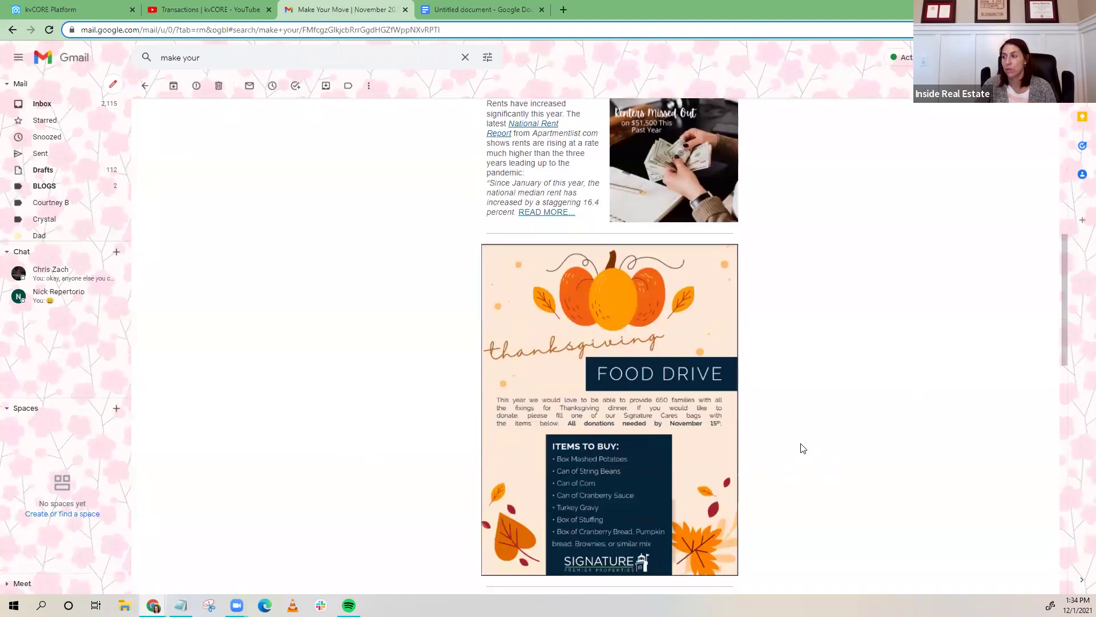
scroll(759, 473, "down", 4)
scroll(367, 459, "down", 4)
scroll(619, 497, "down", 4)
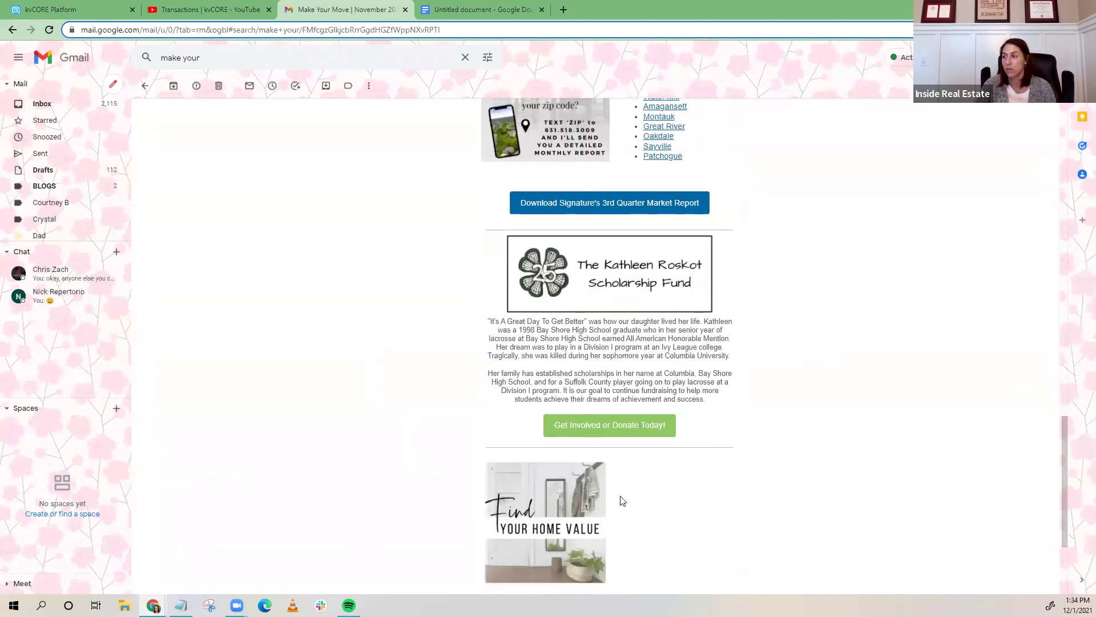
scroll(593, 491, "down", 1)
scroll(560, 485, "up", 15)
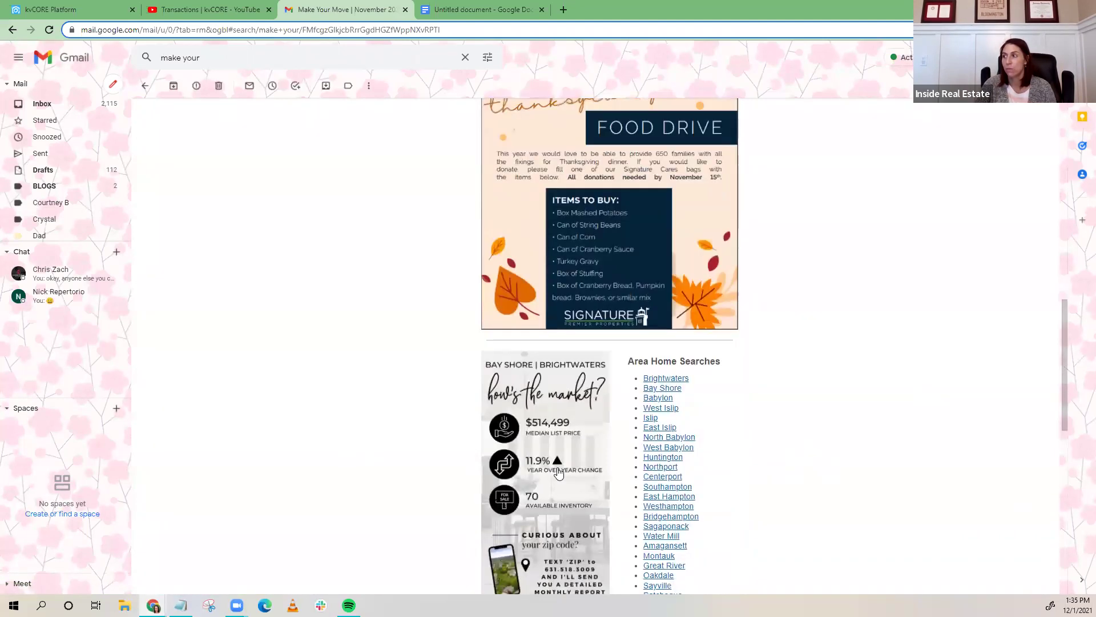
scroll(559, 466, "up", 4)
scroll(382, 340, "up", 3)
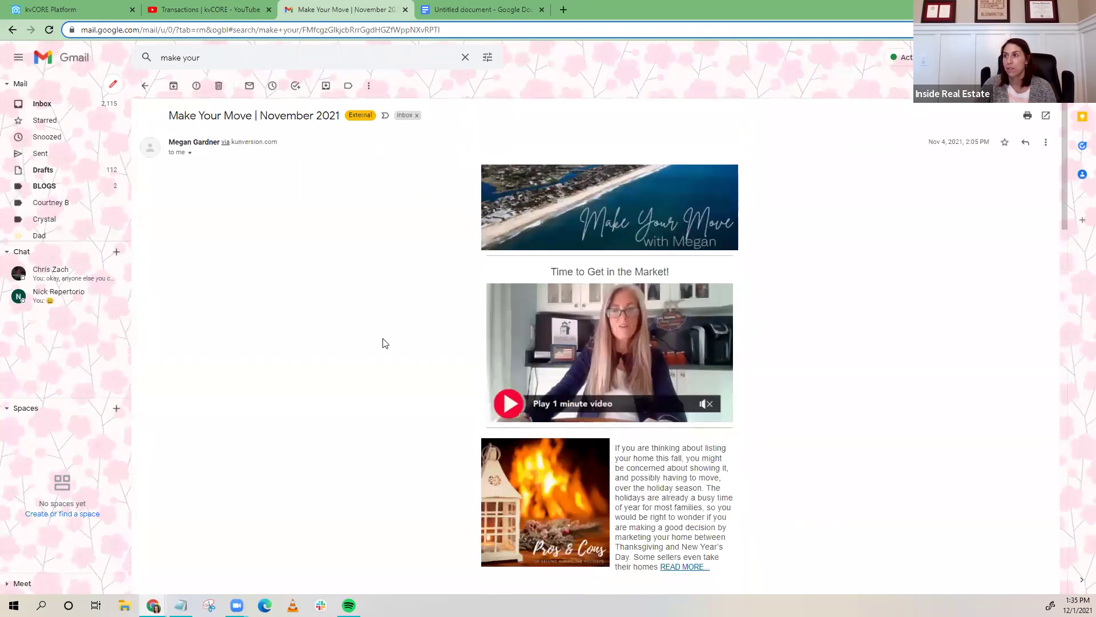
- Return to kvCORE and delete the cloned newsletter's two-column row containing New Listing Tour Chat Feature and the busywork article
left_click(82, 9)
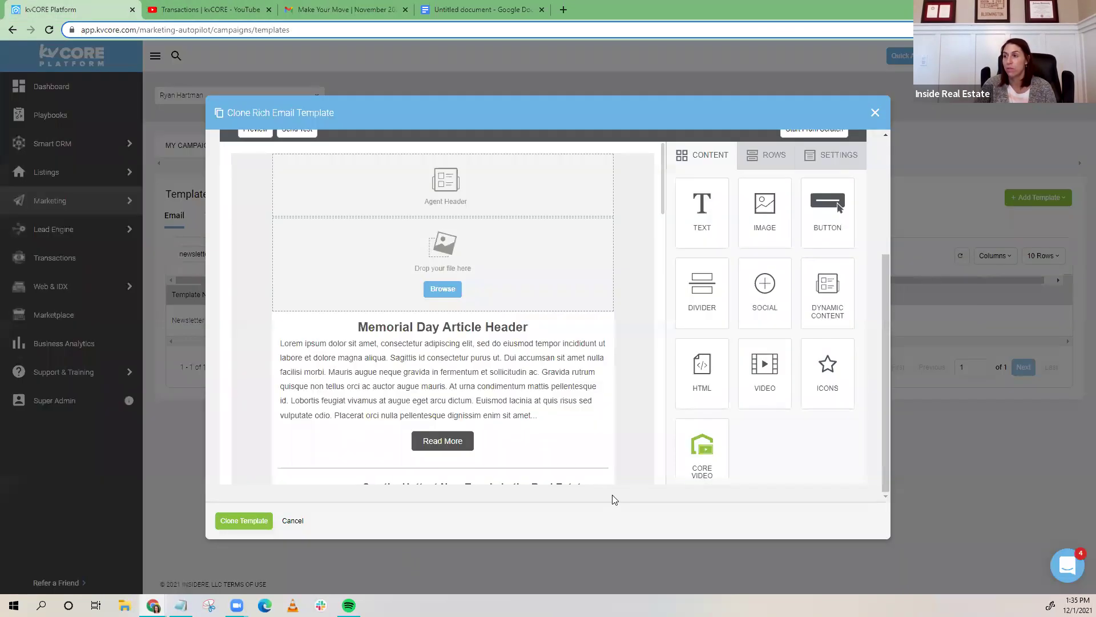
scroll(372, 363, "down", 7)
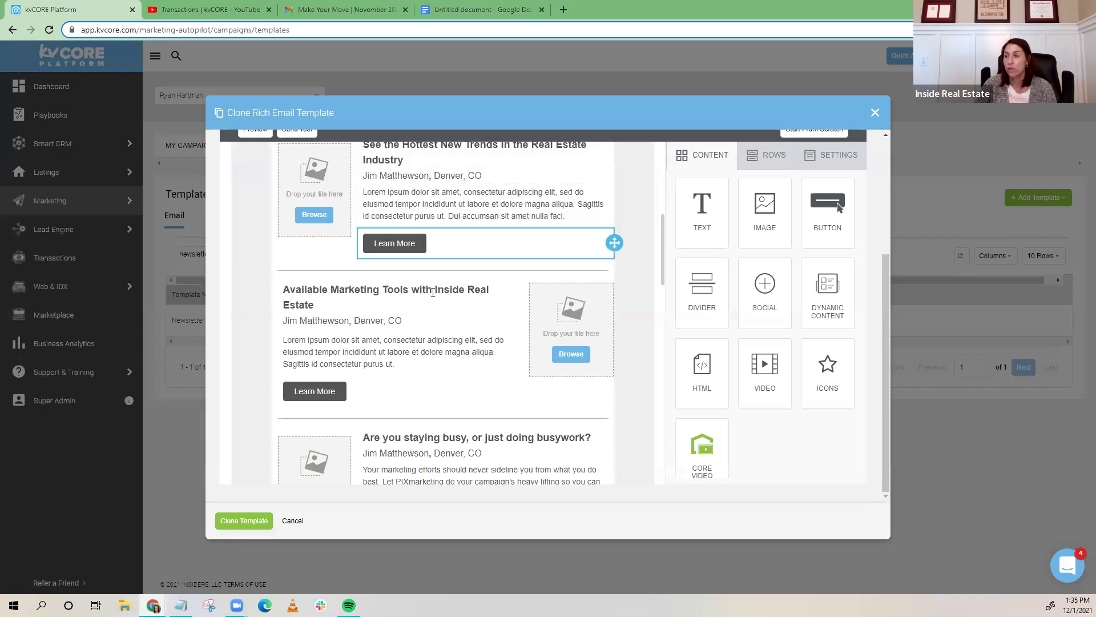
scroll(422, 349, "down", 4)
scroll(417, 383, "down", 3)
scroll(496, 240, "up", 7)
scroll(496, 239, "down", 5)
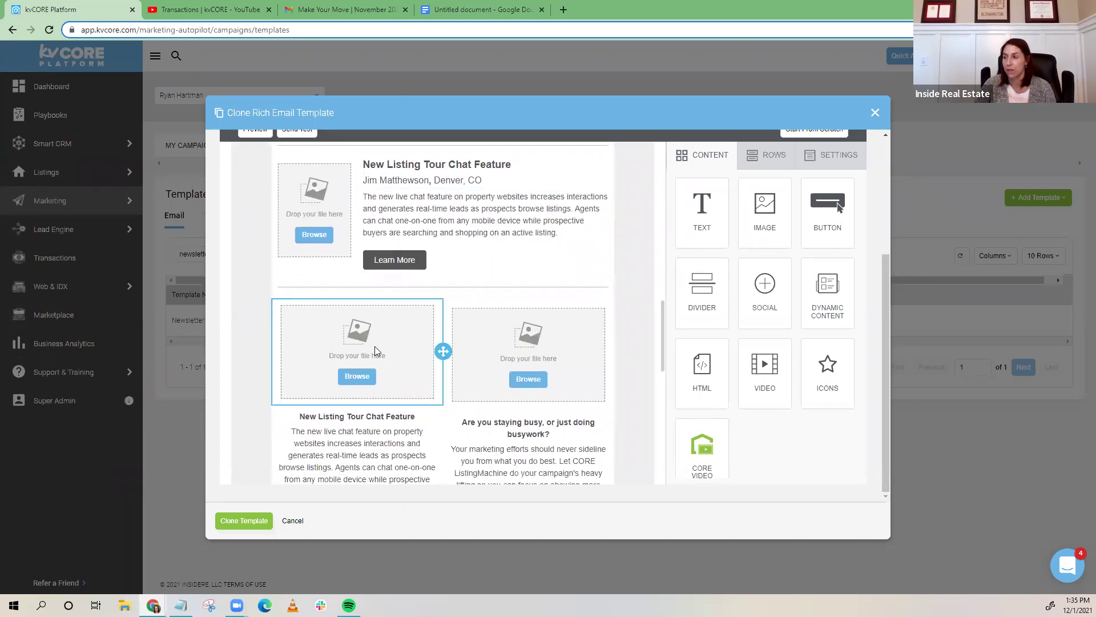
left_click(626, 362)
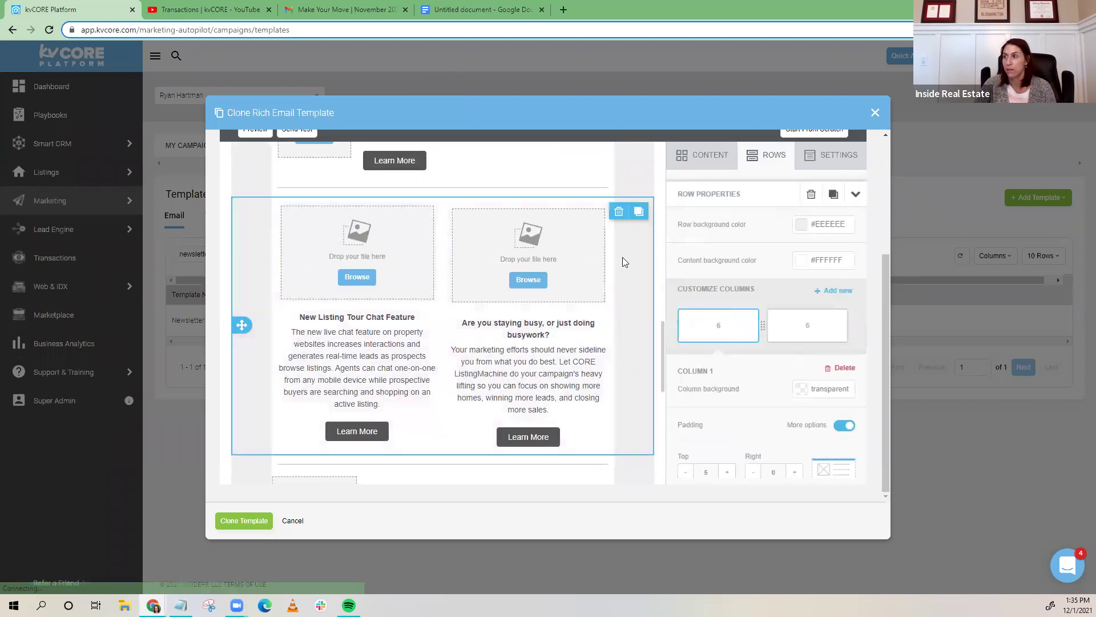
left_click(619, 212)
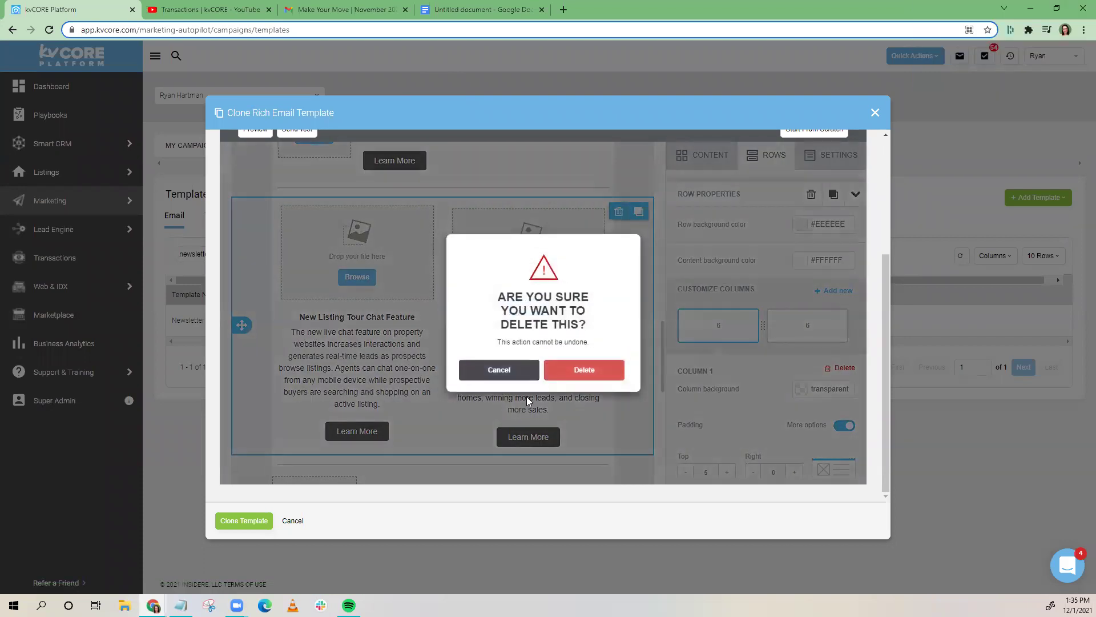
left_click(586, 376)
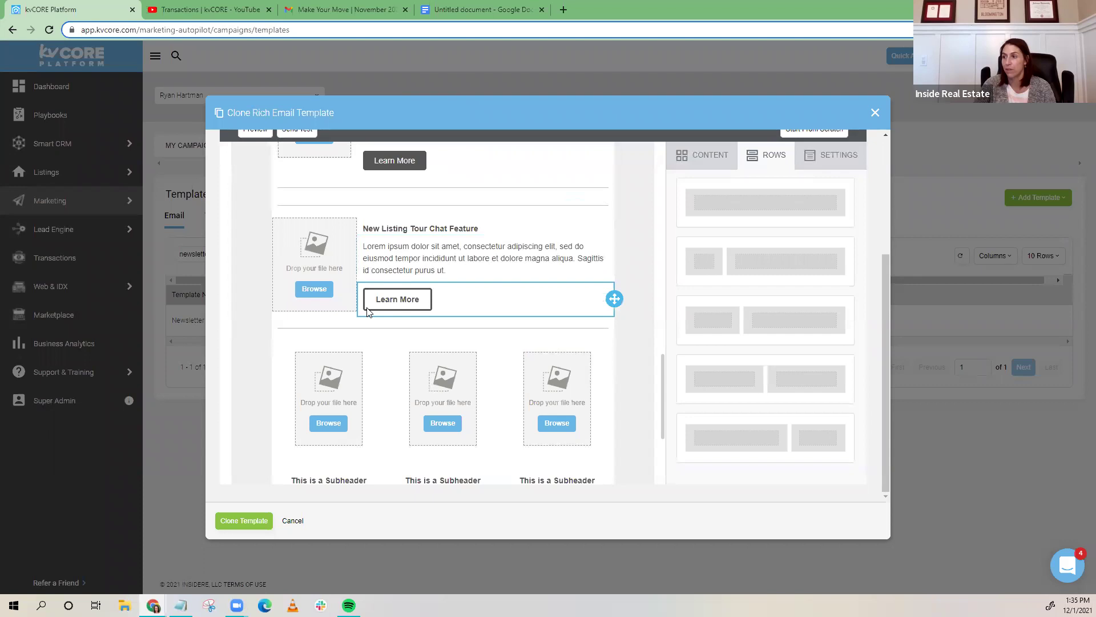
- Look over the remaining newsletter template layout and close the clone without saving
scroll(366, 323, "down", 3)
scroll(447, 423, "down", 2)
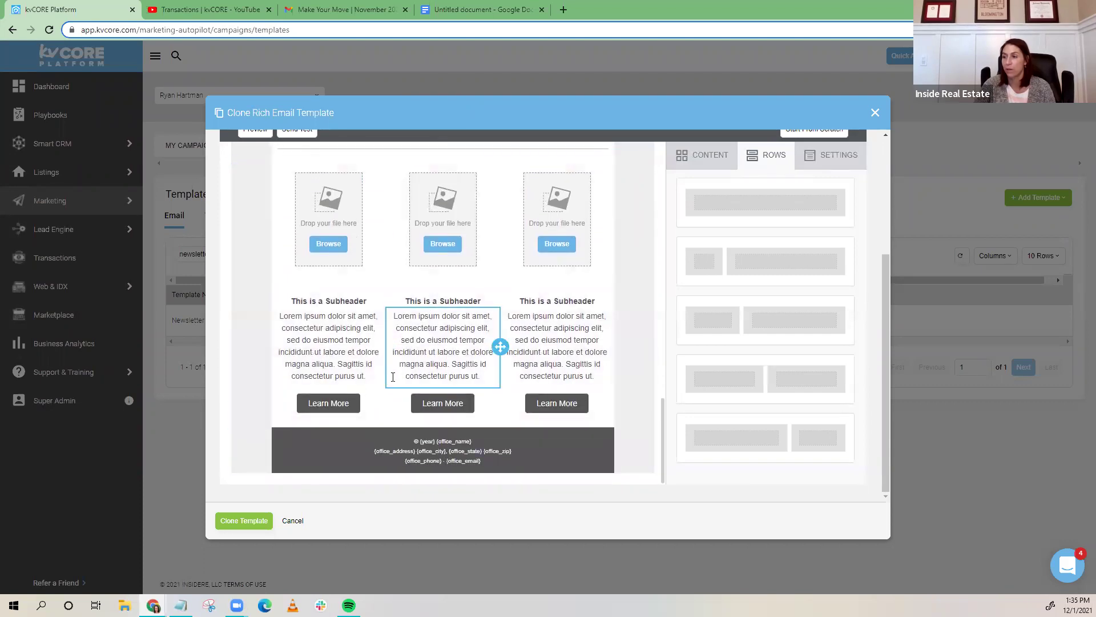
scroll(447, 394, "up", 10)
scroll(445, 361, "up", 2)
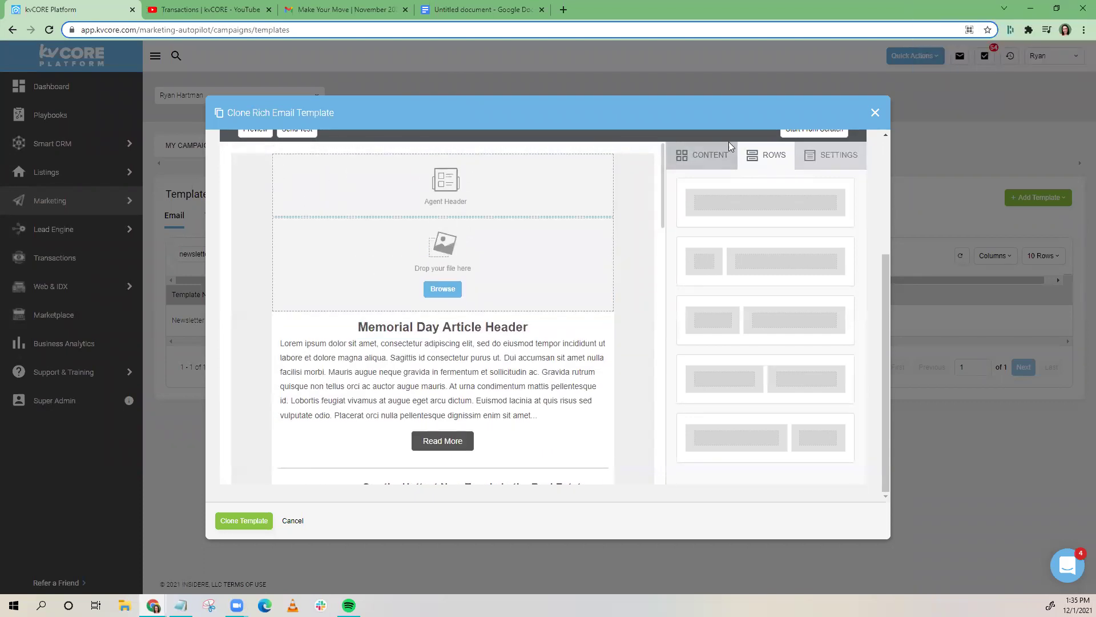
left_click(875, 114)
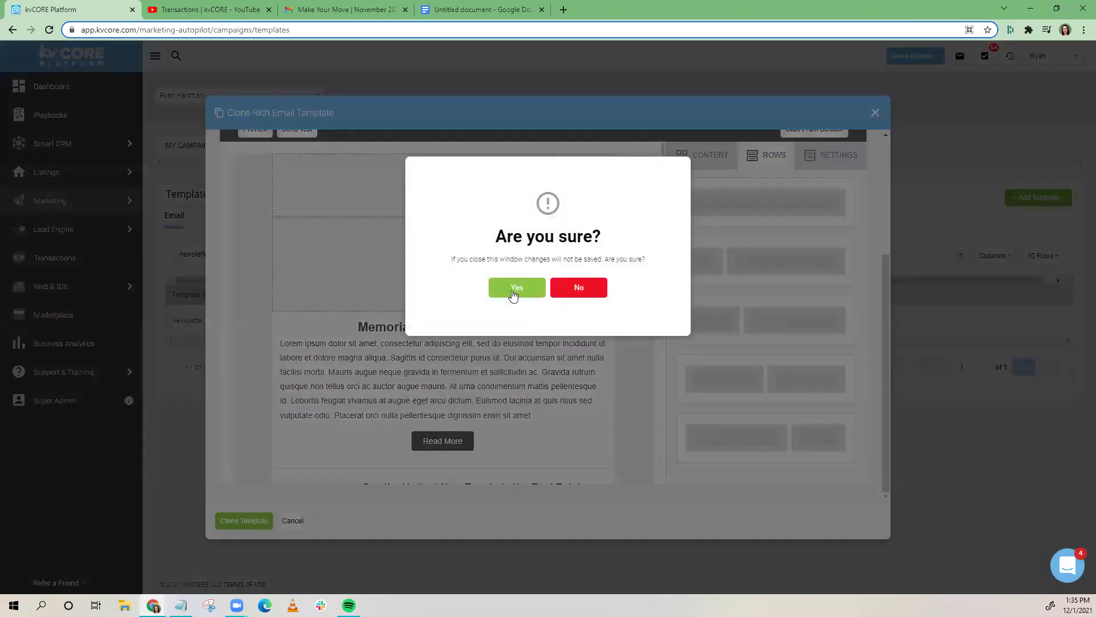
left_click(513, 290)
- Clear the "newsletter" search and look through the first page of email templates
left_click(291, 254)
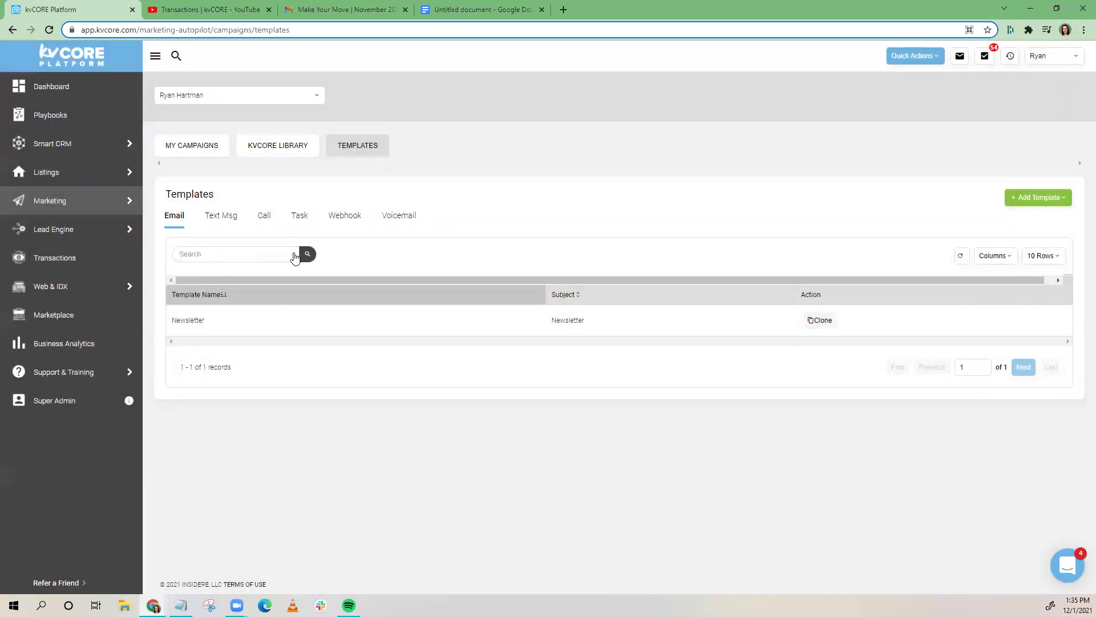
left_click(175, 224)
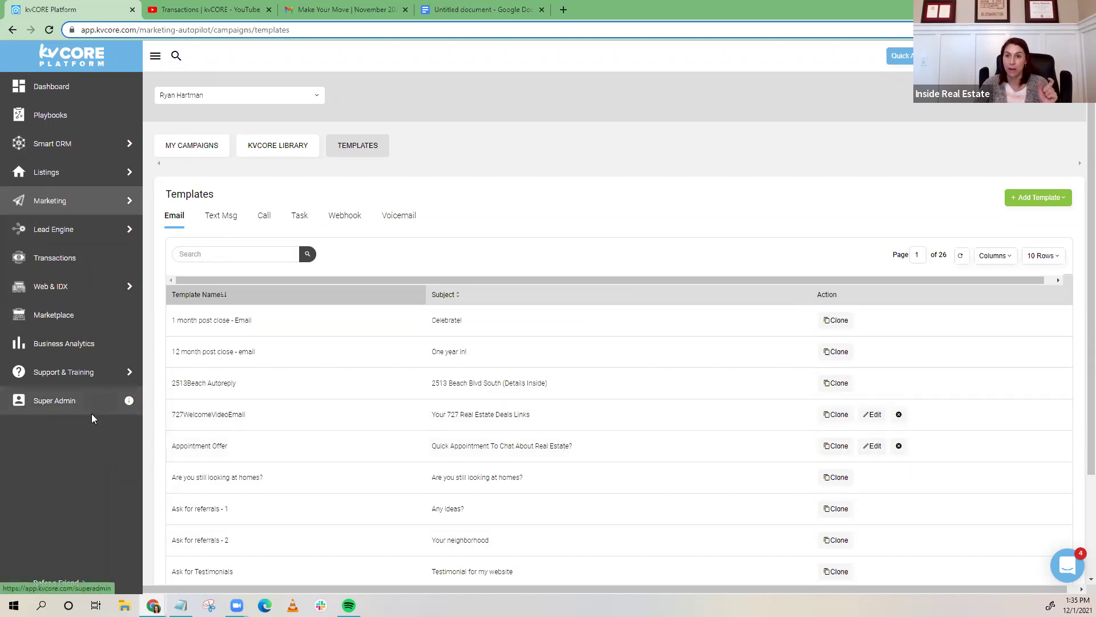
left_click(204, 255)
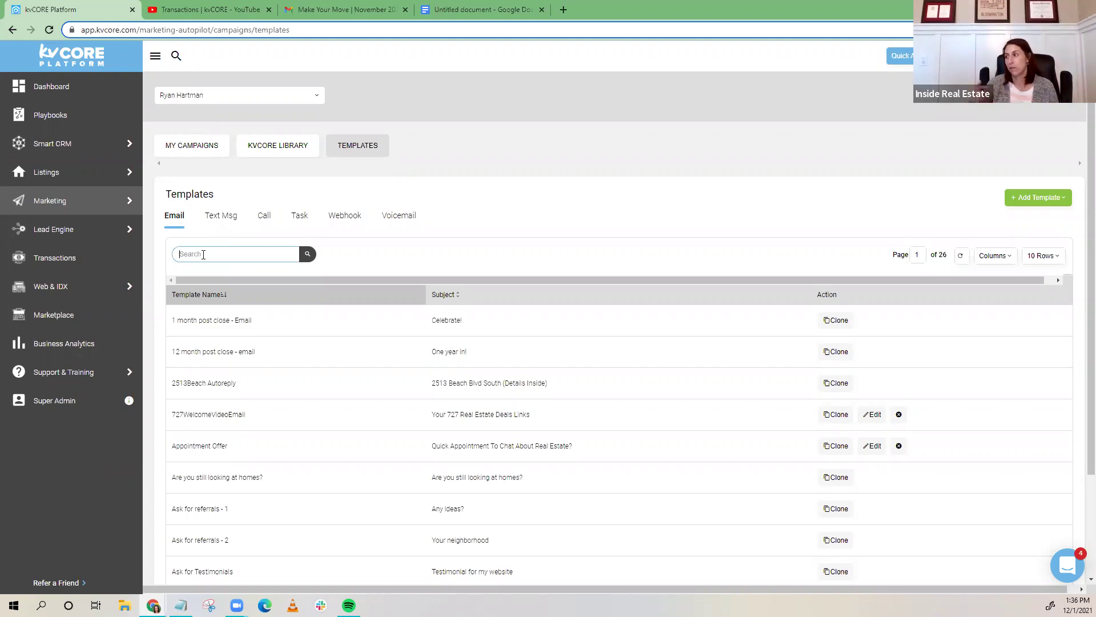
scroll(493, 380, "down", 3)
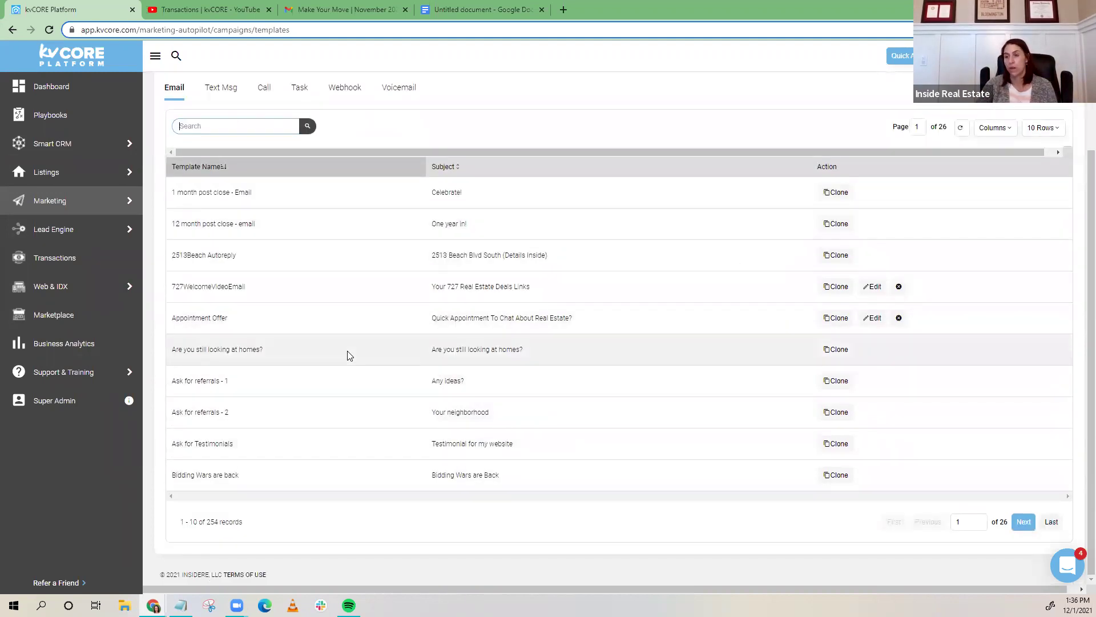
scroll(350, 355, "up", 3)
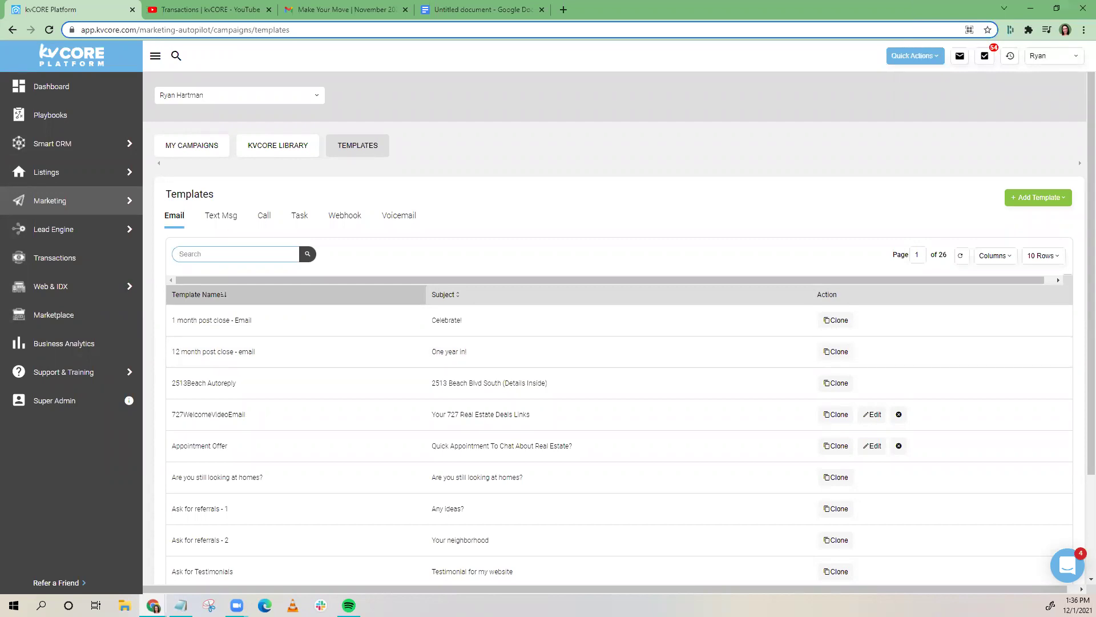
- Select all contacts on the first Smart CRM page, open a mass email to them, and close it unsent
left_click(52, 147)
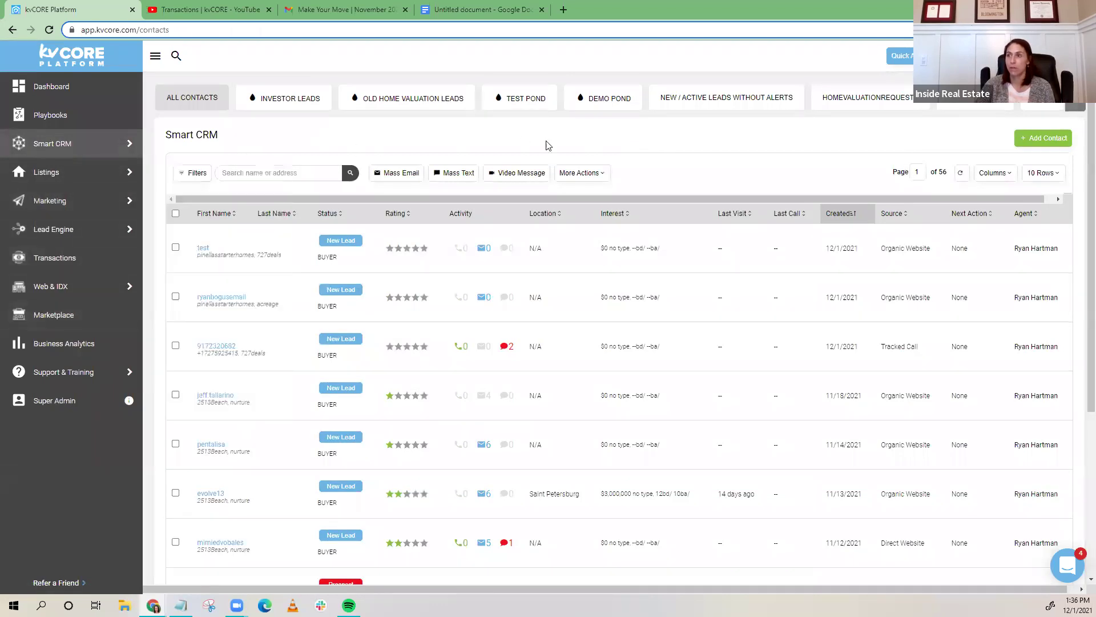
left_click(176, 215)
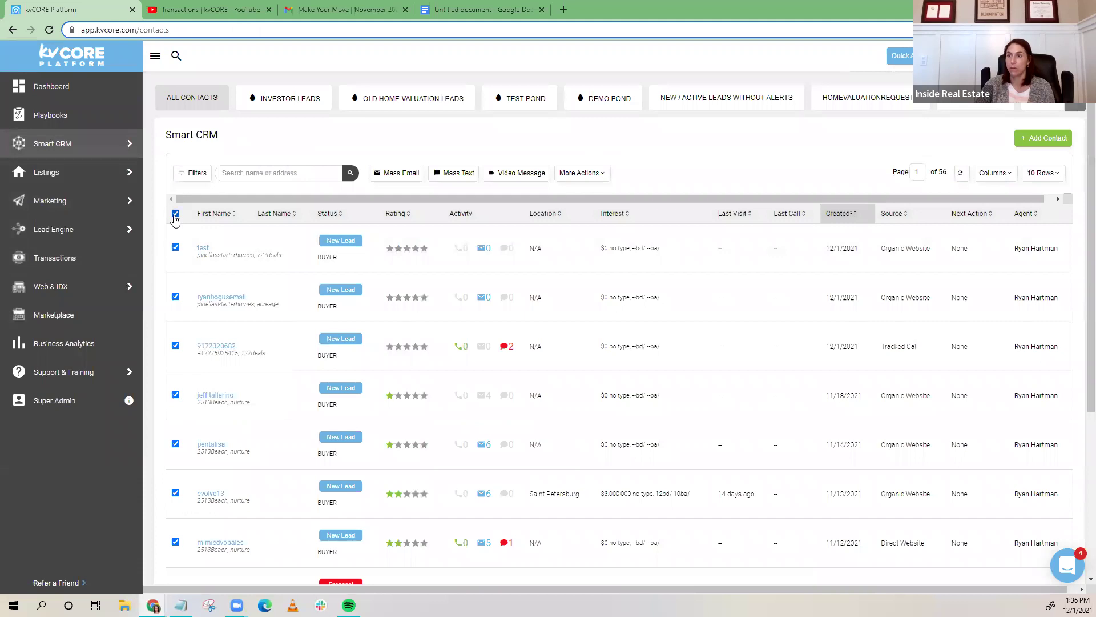
left_click(399, 173)
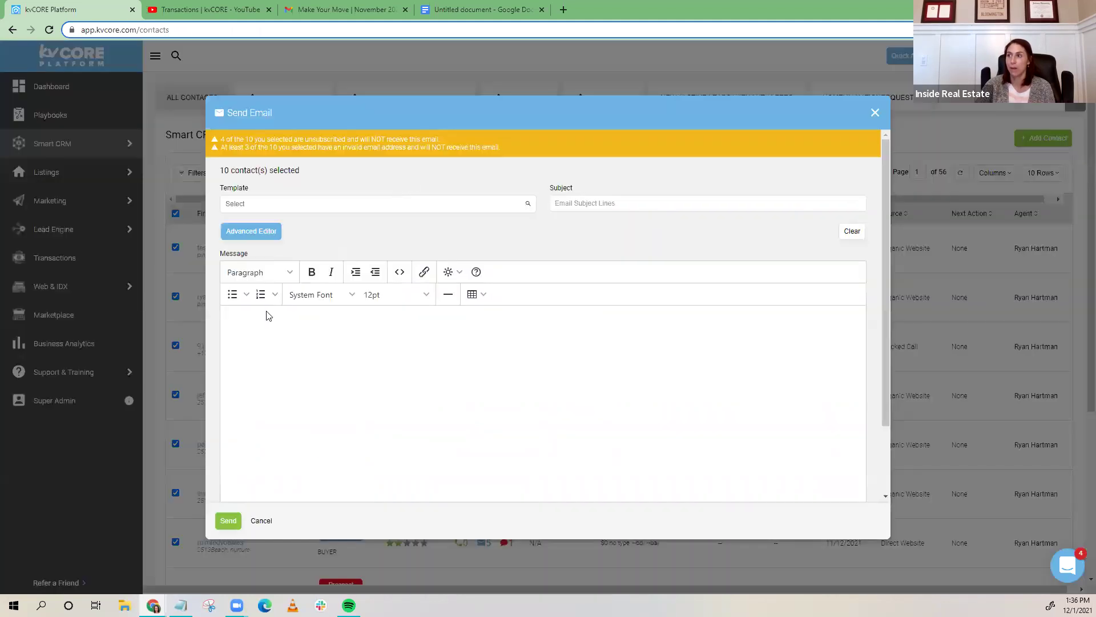
left_click(875, 112)
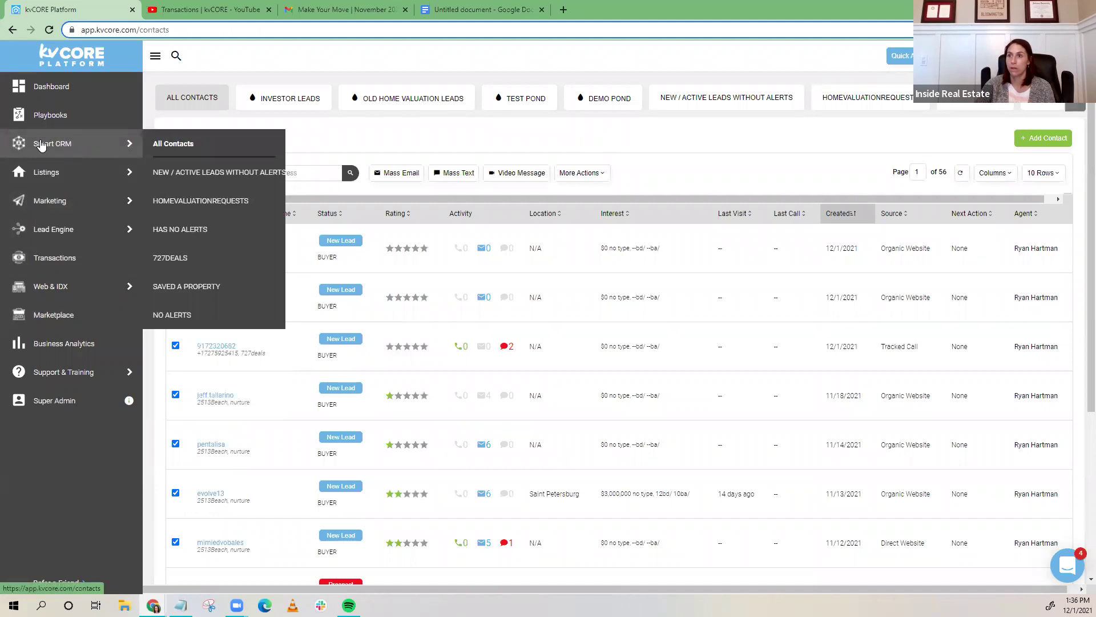
- Go to Scheduled Mass Emails in the marketing tools and start scheduling a new email
mouse_move(51, 203)
left_click(206, 202)
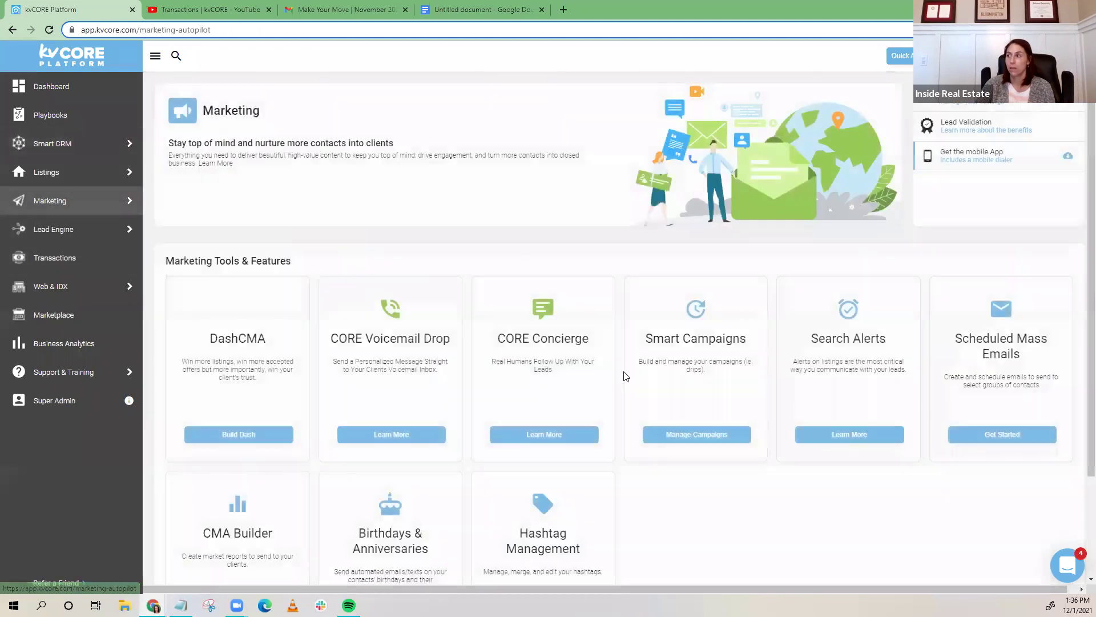
left_click(984, 439)
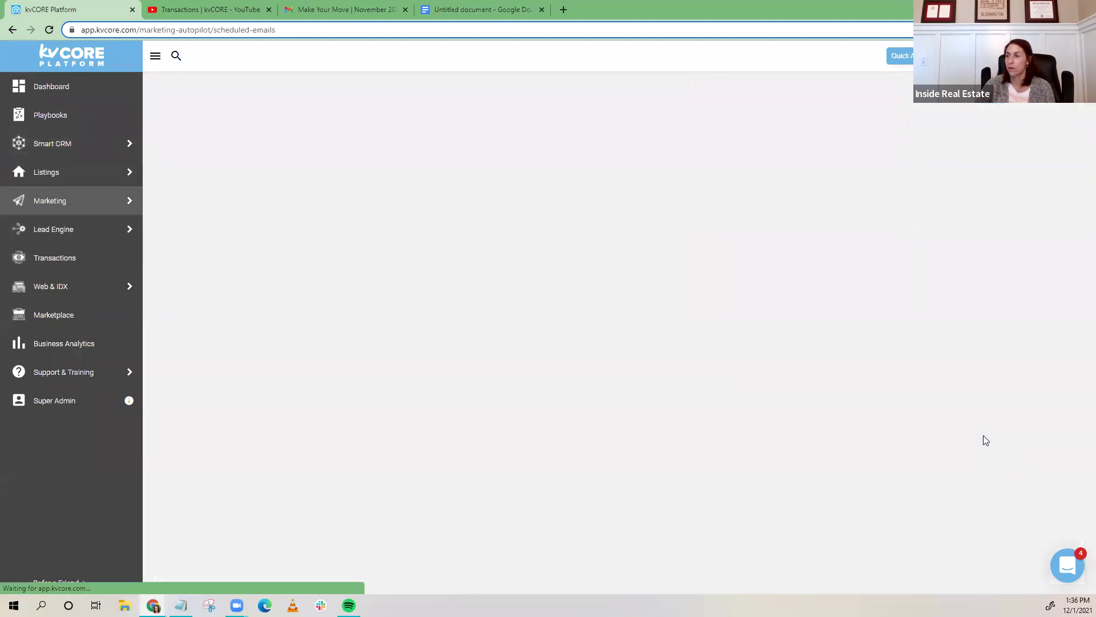
left_click(1023, 121)
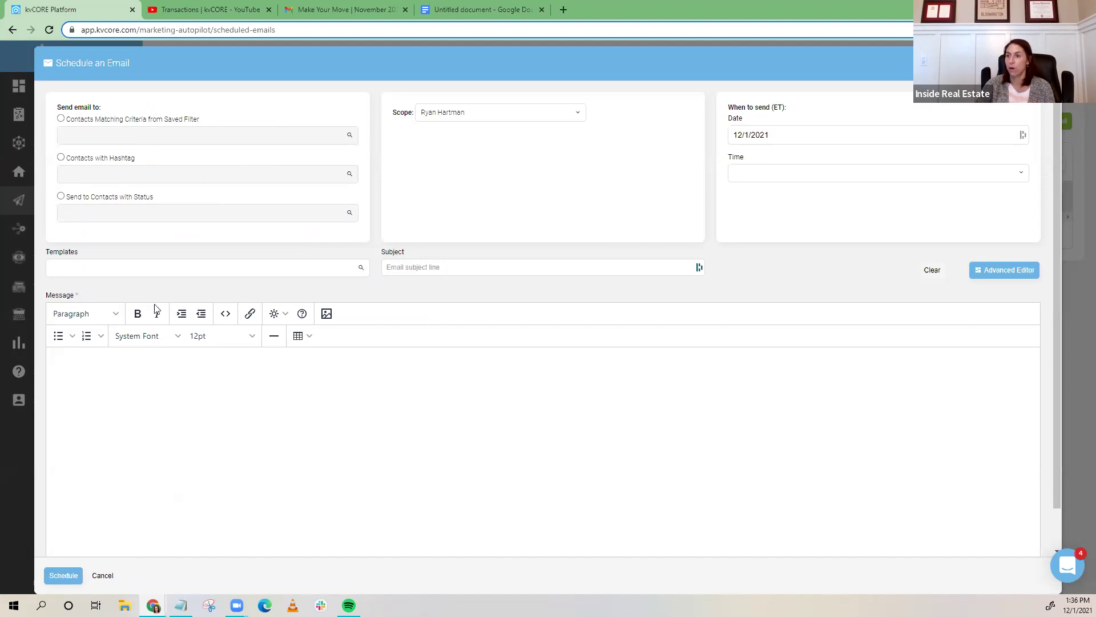
- Load the agent's personal VIDEO TEMPLATE with the subject "Welcome to my Wesite!" into the scheduled email
left_click(137, 267)
left_click(139, 288)
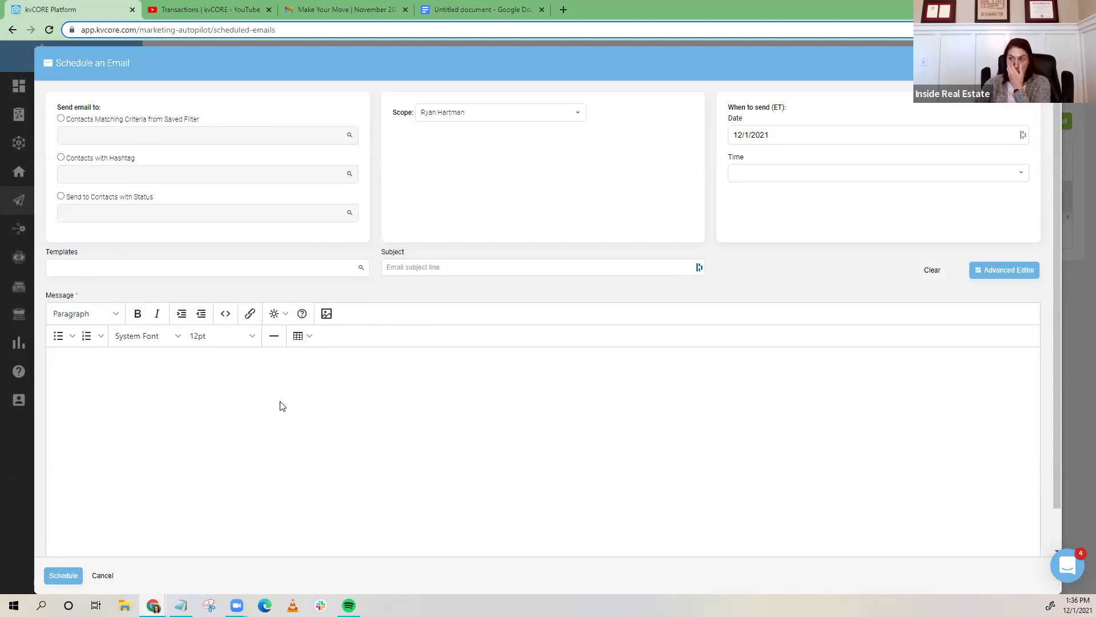
left_click(274, 269)
left_click(254, 290)
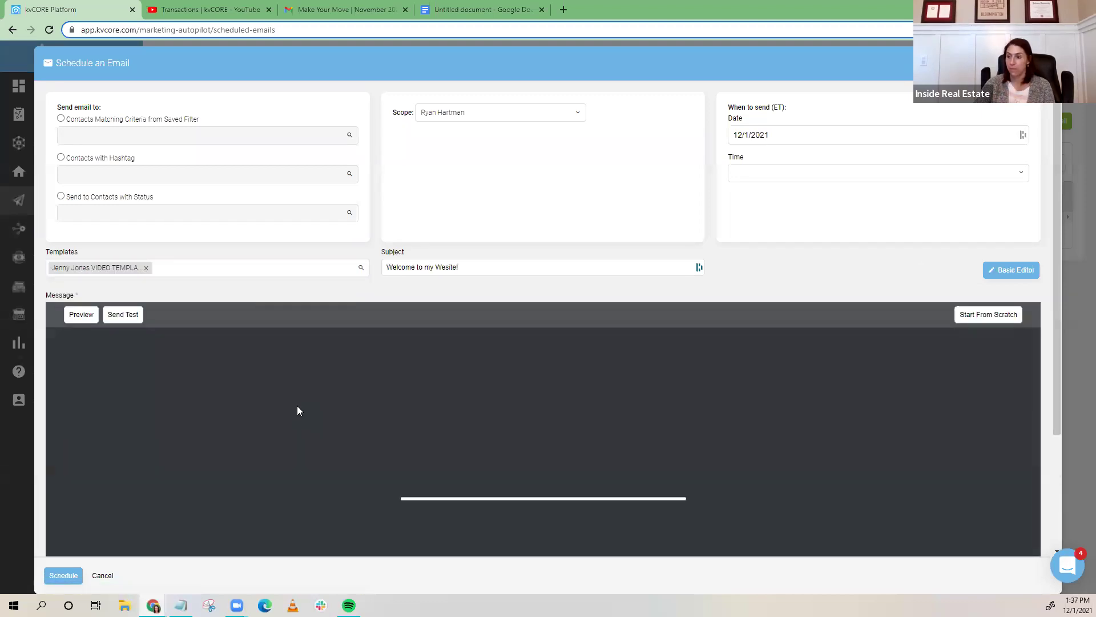
- Look through the loaded template's video, link buttons and signature, and close the email without scheduling it
scroll(297, 410, "down", 1)
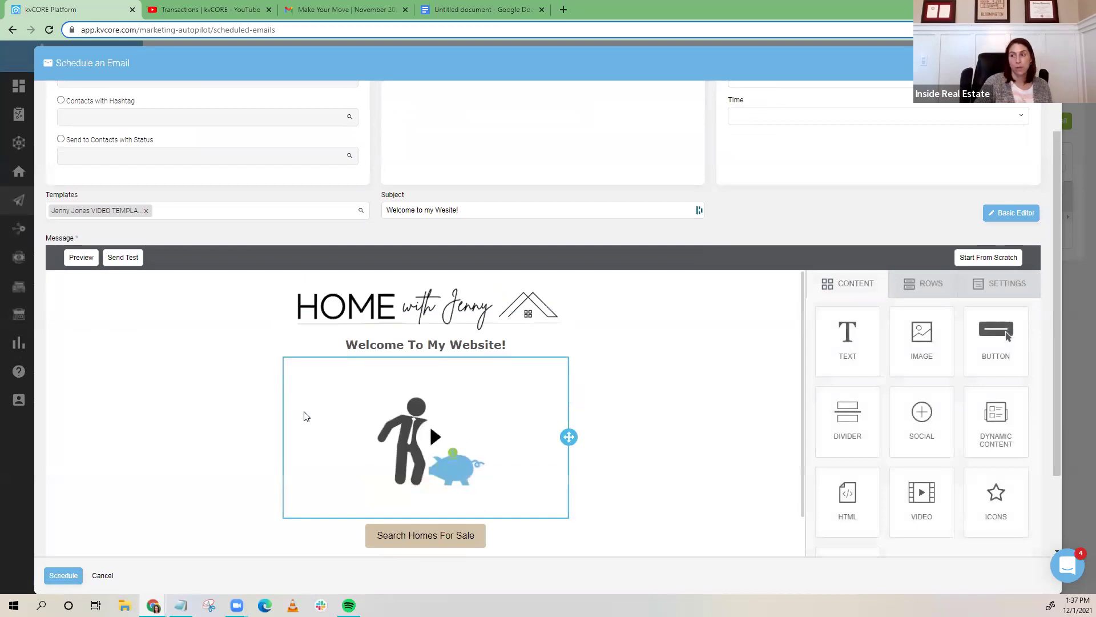
scroll(239, 421, "down", 3)
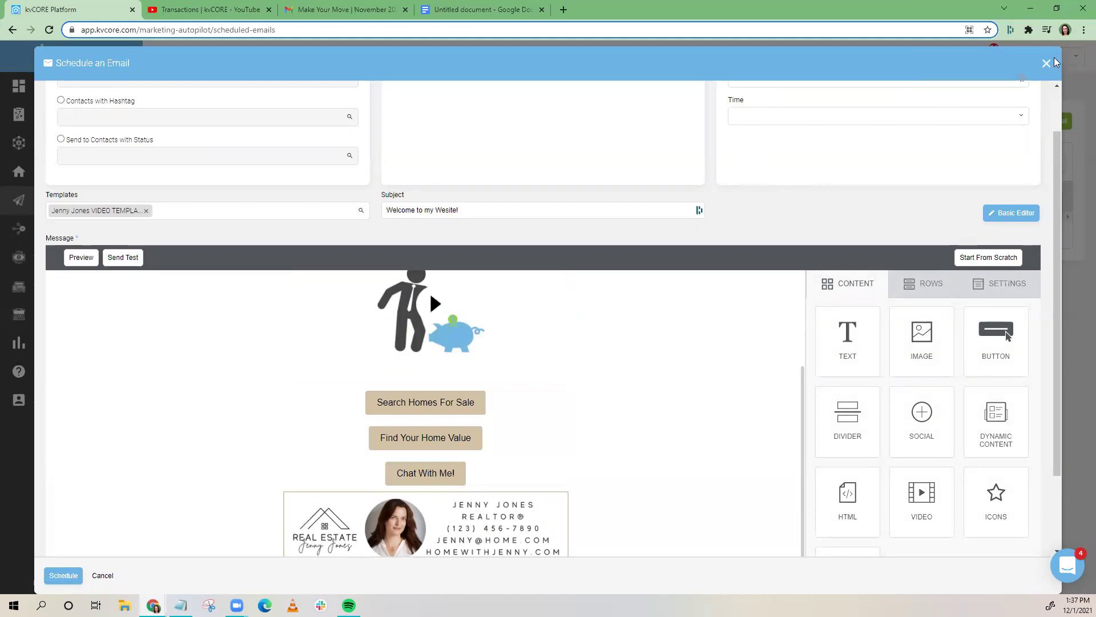
left_click(1046, 64)
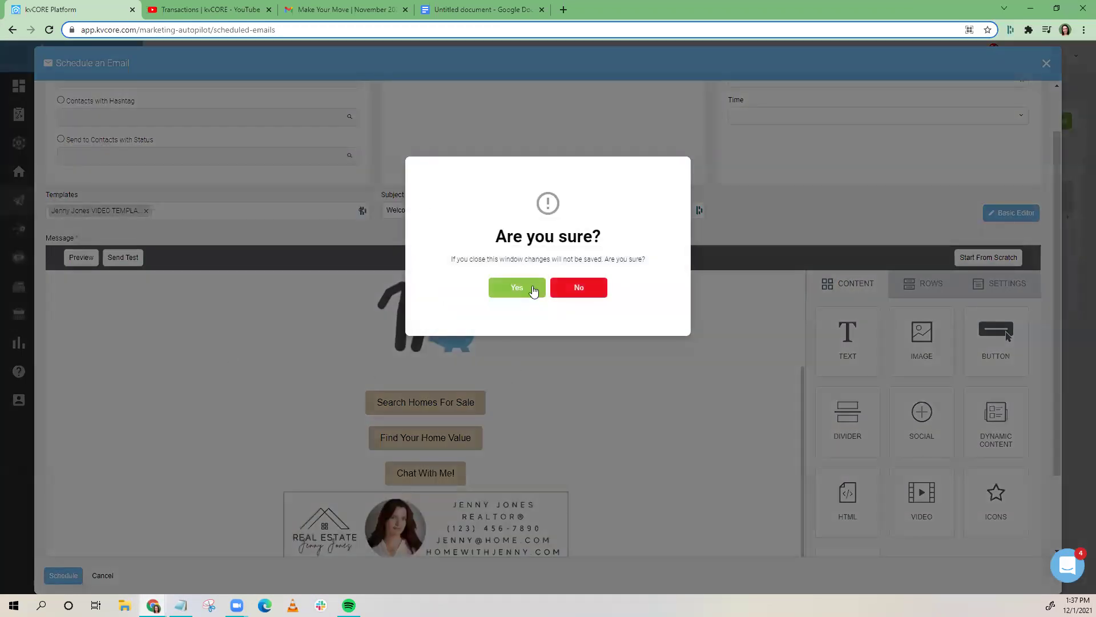
left_click(531, 289)
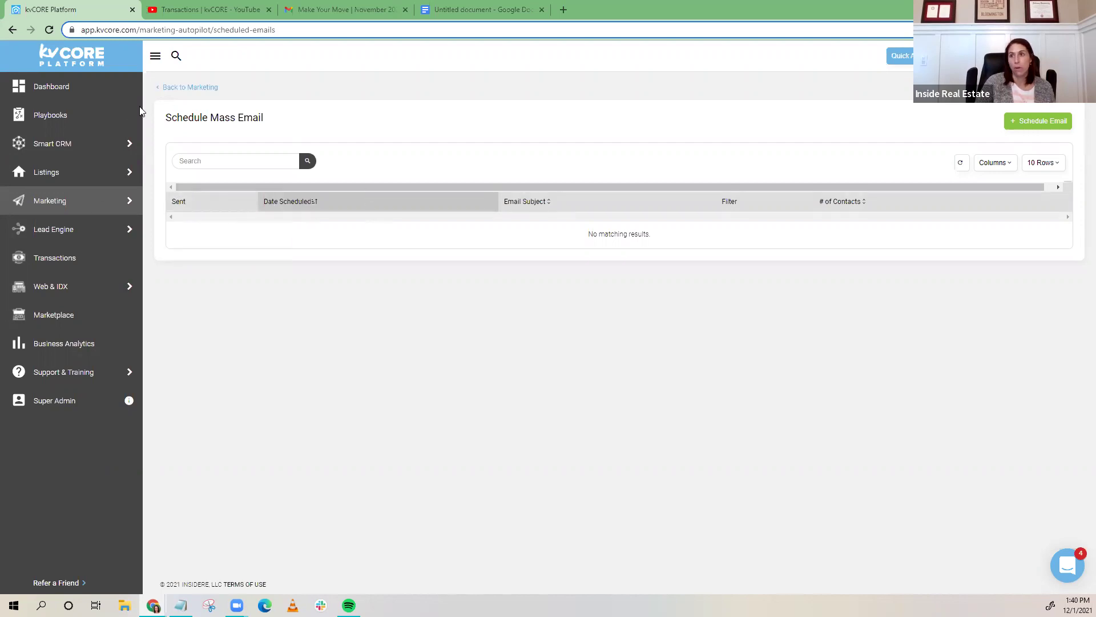
mouse_move(46, 177)
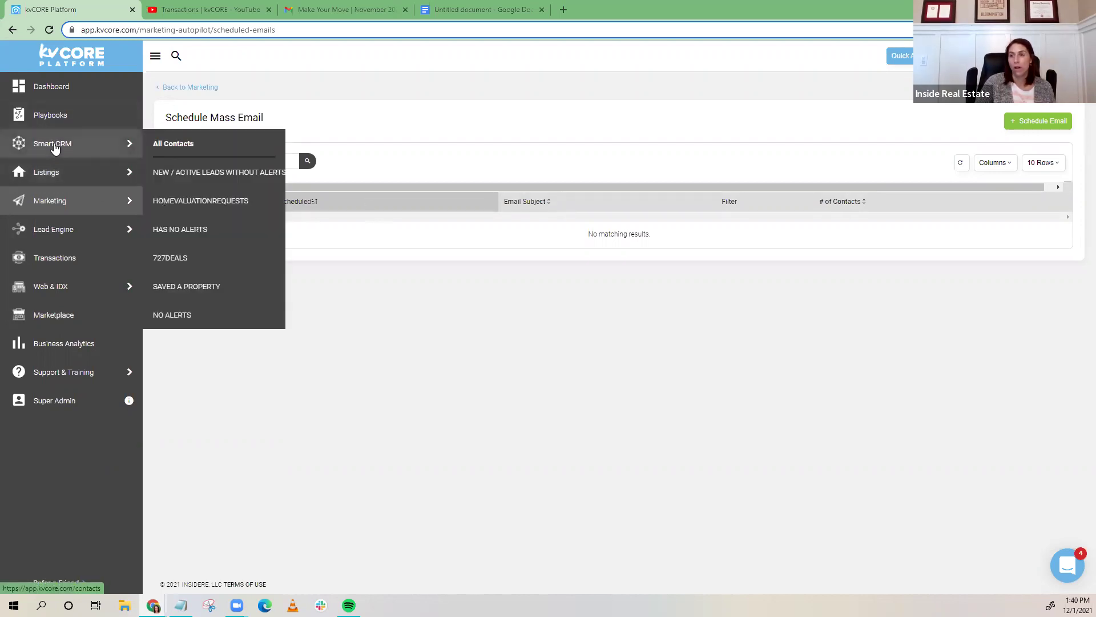
- Go to the Lead Dropbox in the Lead Engine and highlight the agent's lead-capture email address
left_click(69, 154)
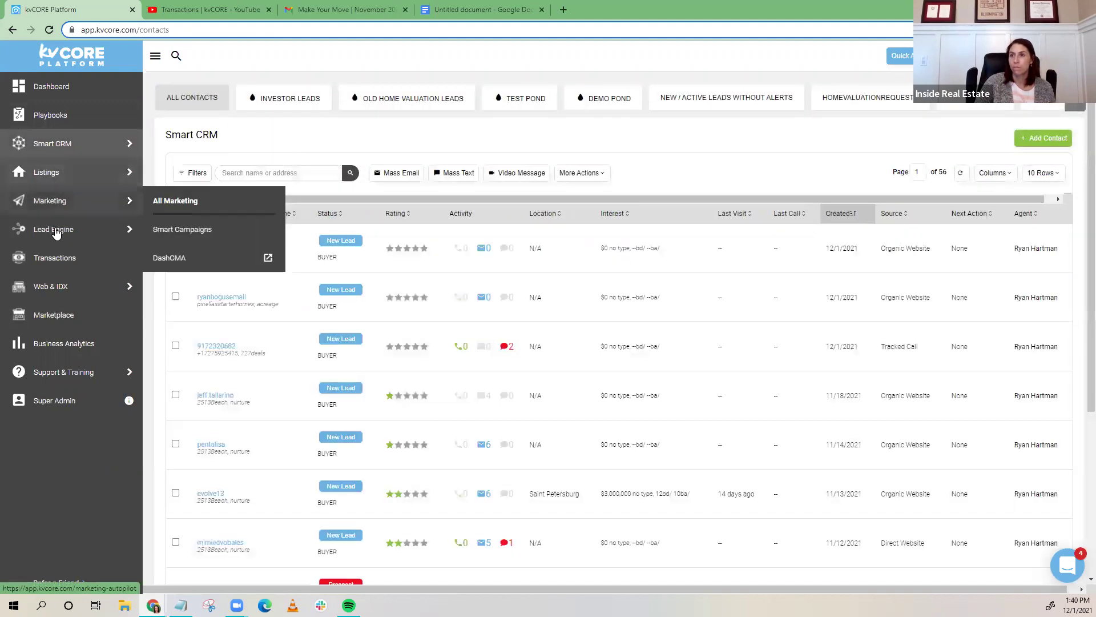
left_click(56, 231)
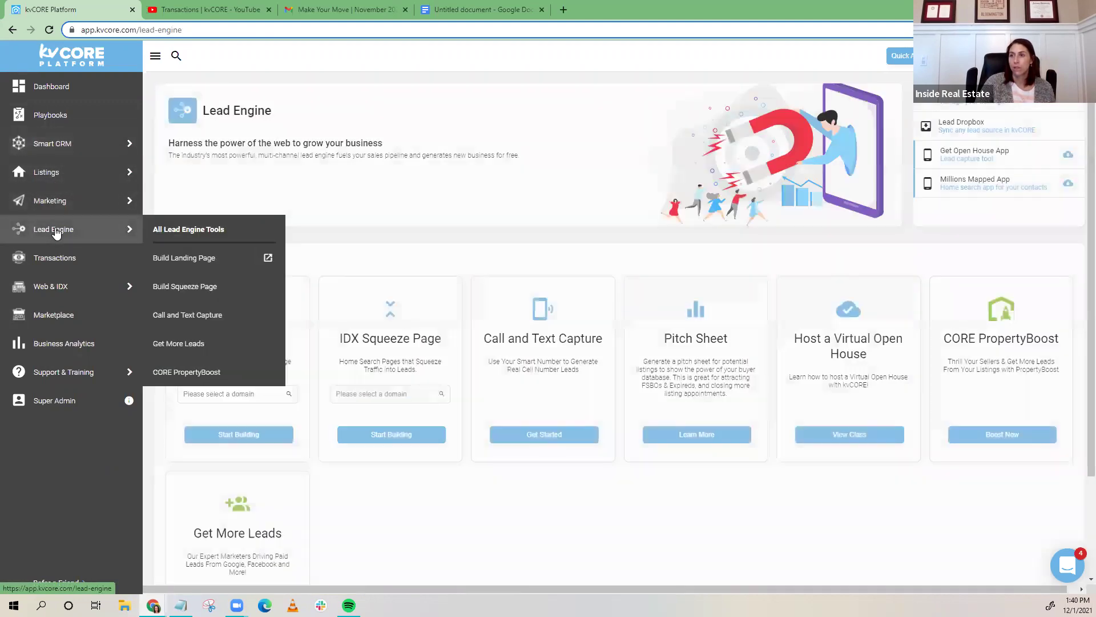
left_click(971, 130)
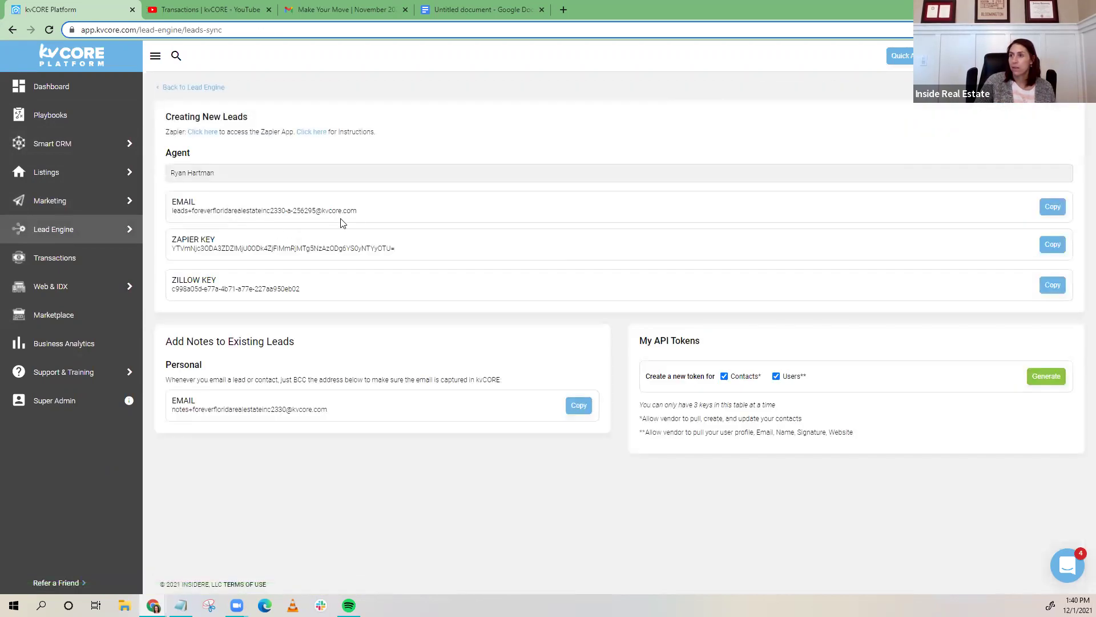
left_click_drag(357, 212, 171, 222)
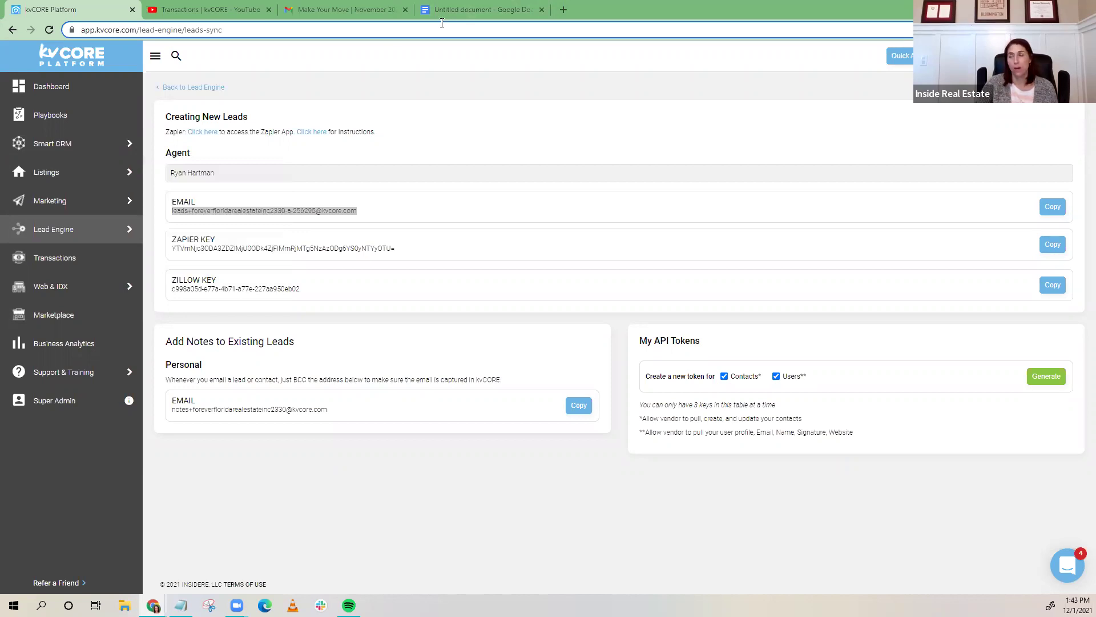
- Open Canva in a new browser tab and create a blank Facebook Post from the social media designs
left_click(563, 9)
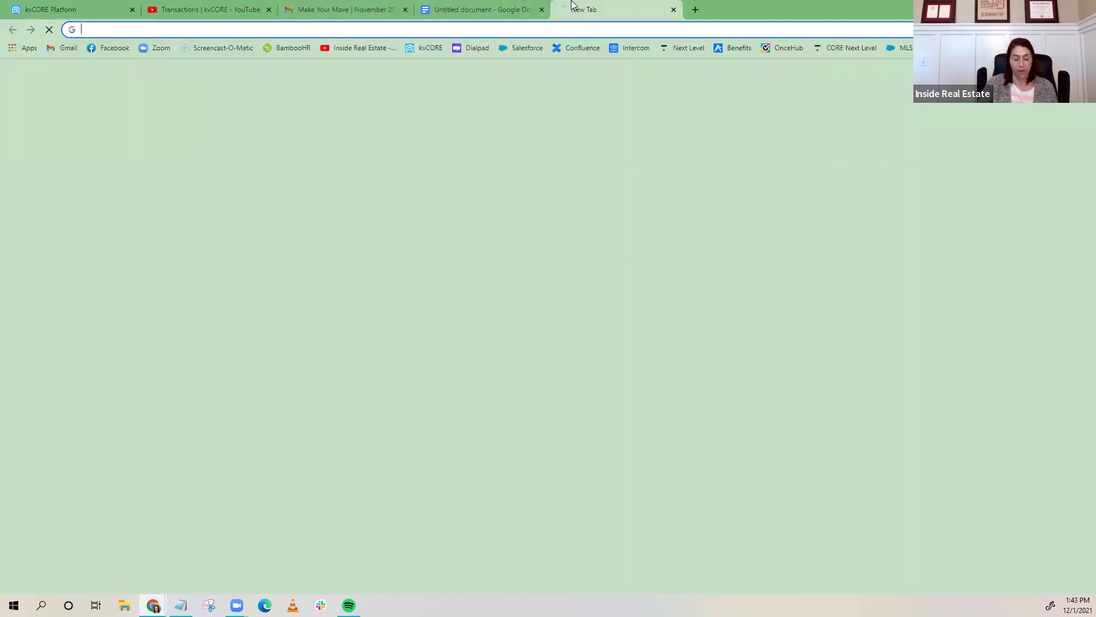
type("canv")
key("Return")
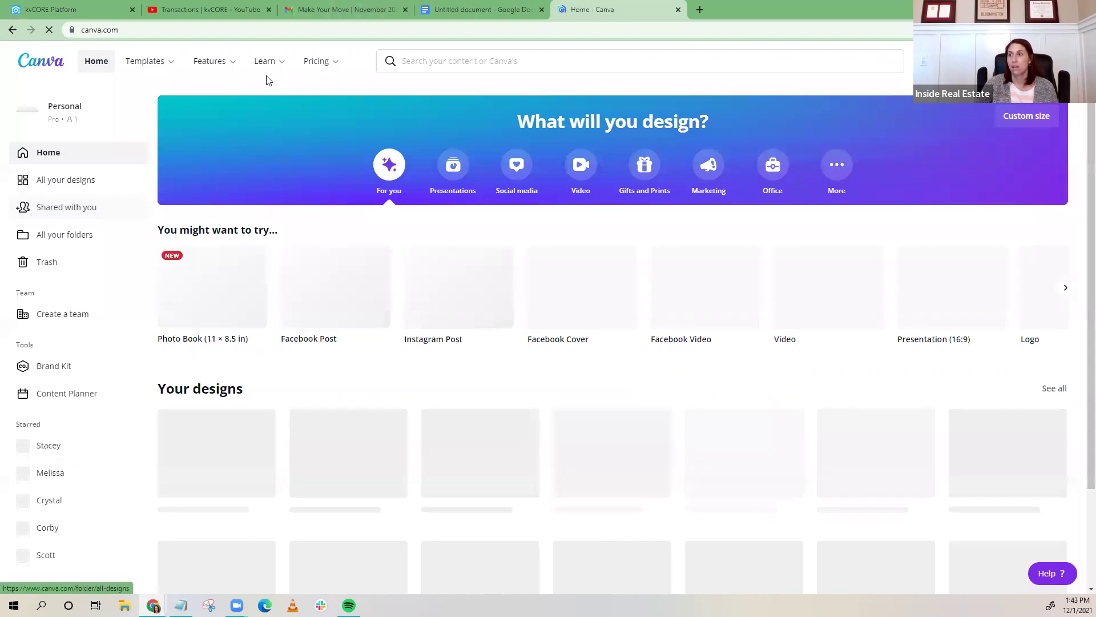
left_click(517, 165)
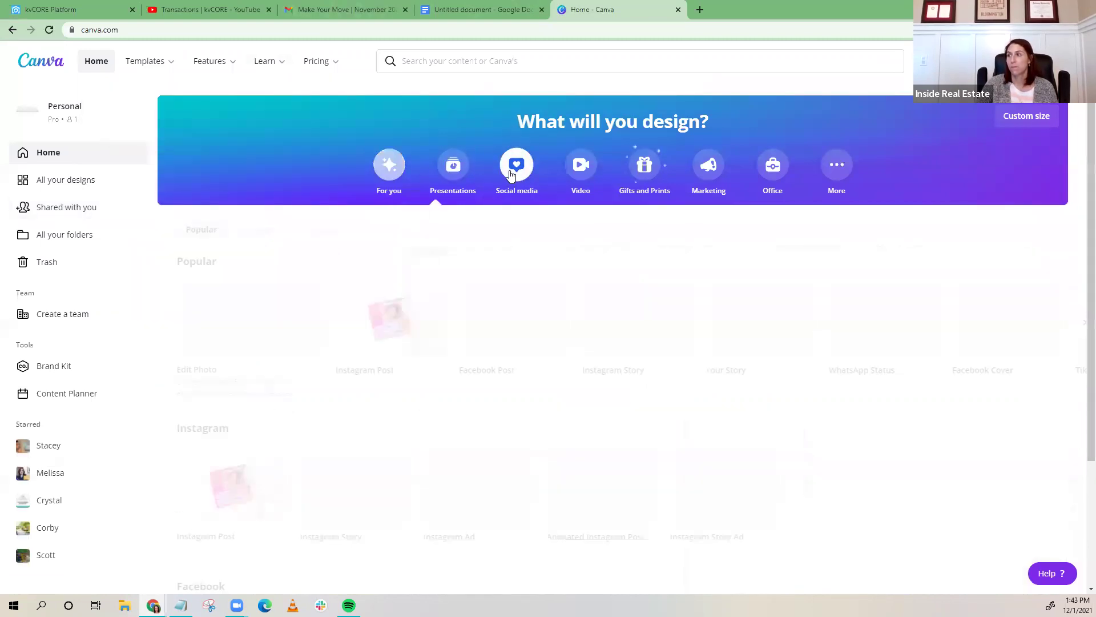
left_click(476, 330)
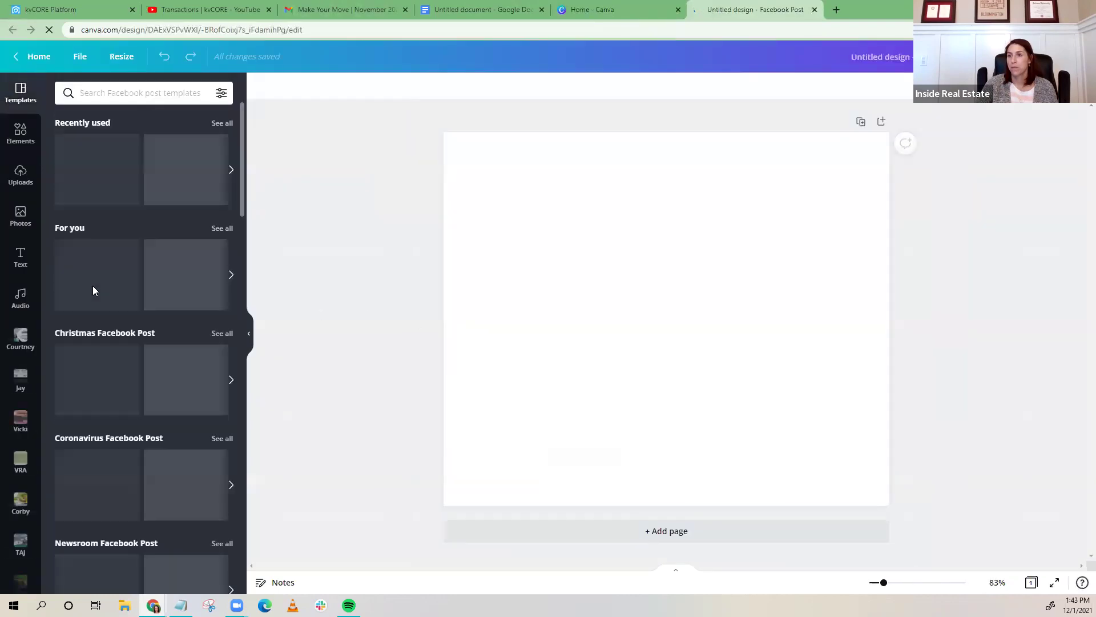
- Fill the blank Facebook Post with the uploaded photo of the brick house at sunset
left_click(22, 217)
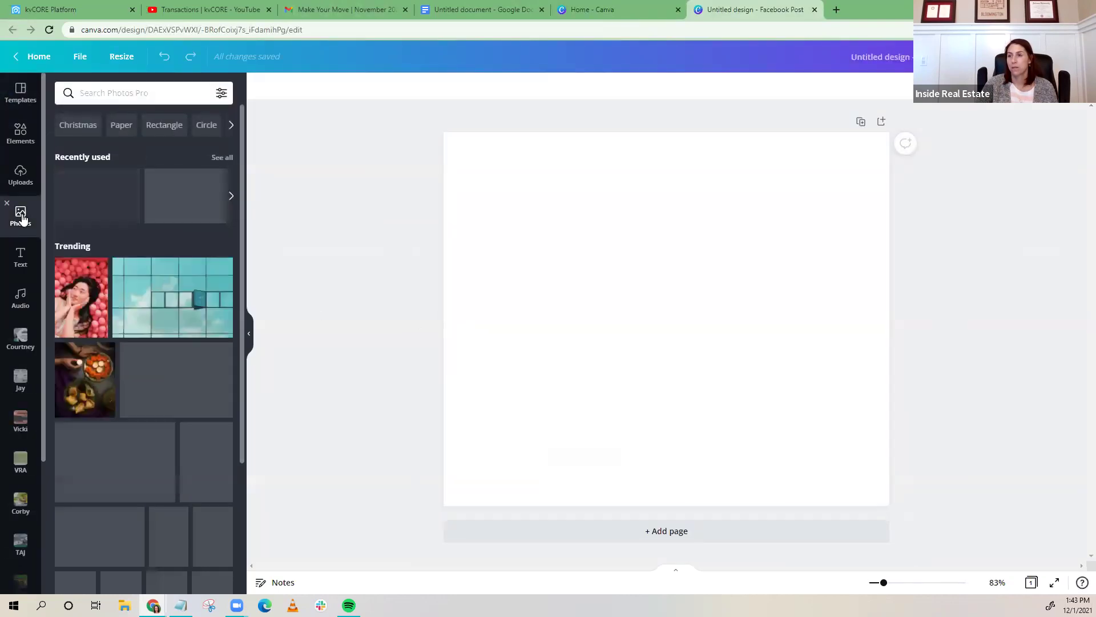
left_click(21, 182)
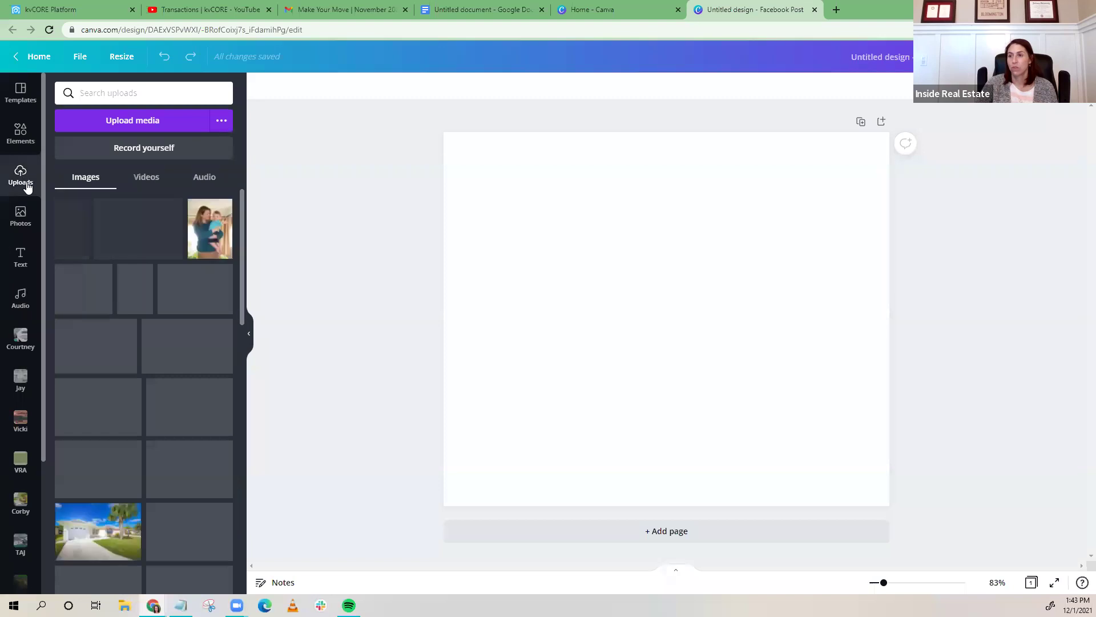
left_click_drag(151, 356, 705, 346)
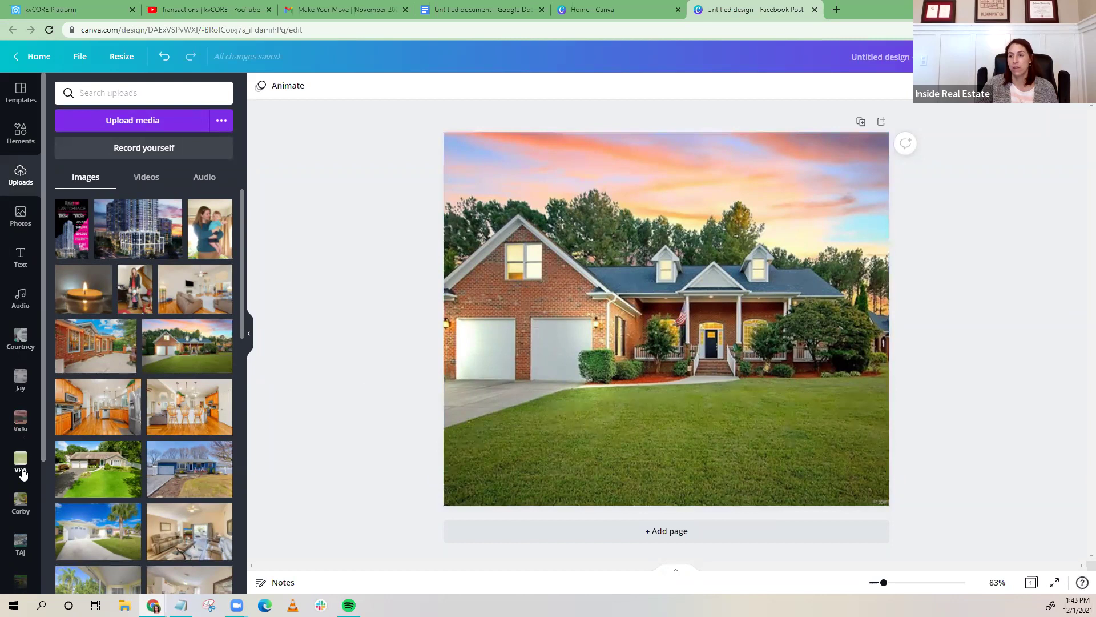
- Add the Inside Real Estate brand logo to the house design and place it in the upper-right corner of the photo
scroll(22, 474, "down", 3)
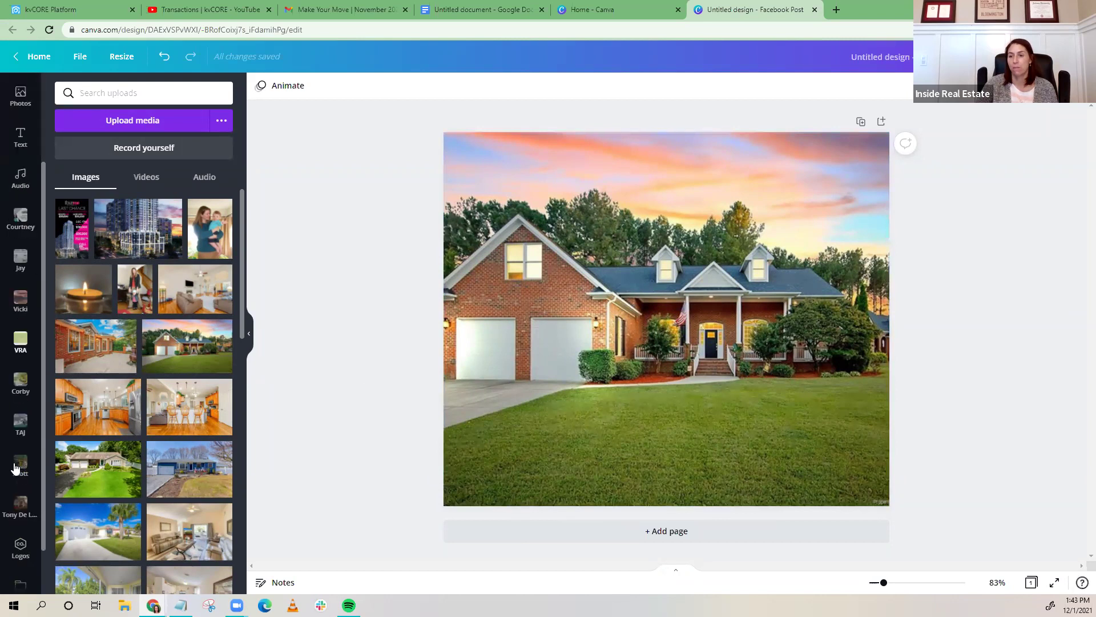
left_click(20, 414)
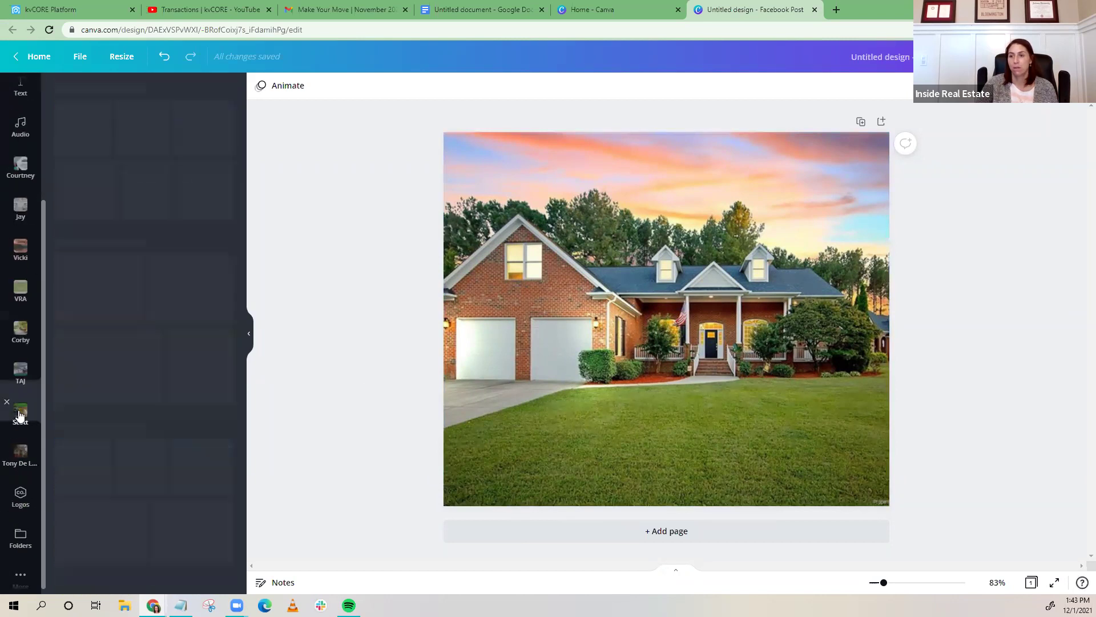
left_click(20, 494)
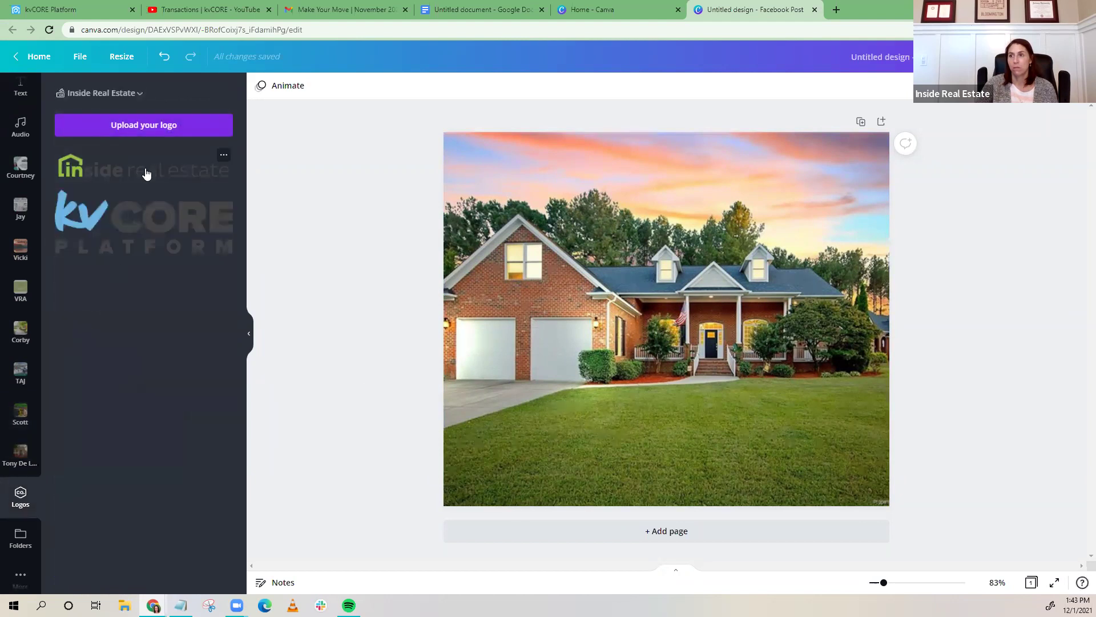
left_click_drag(176, 166, 630, 451)
left_click_drag(549, 411, 836, 168)
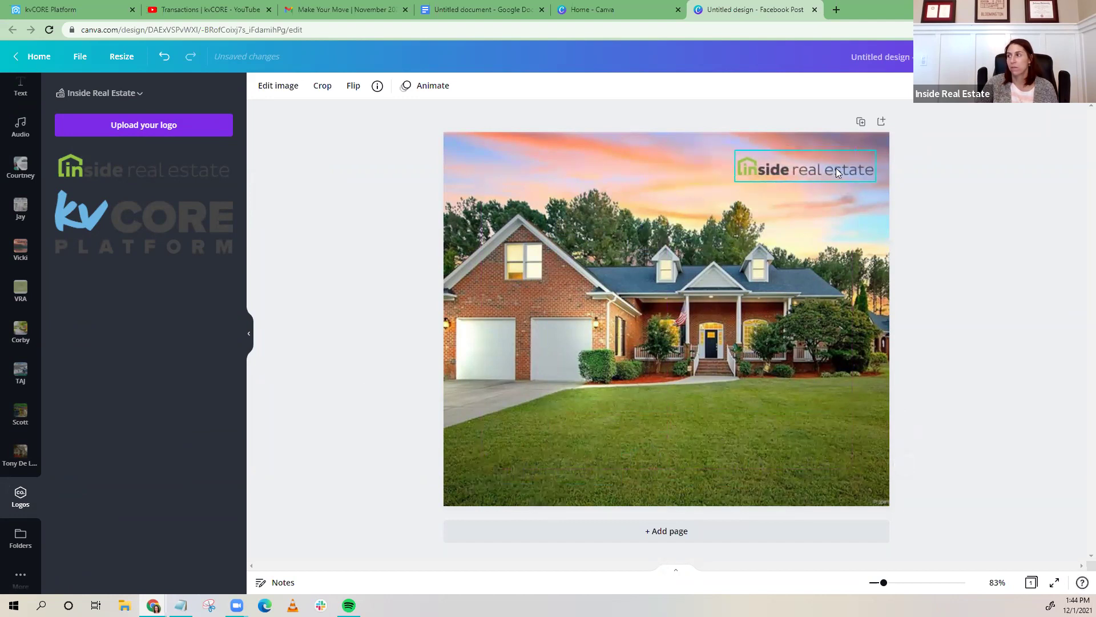
left_click(937, 198)
- Download the branded house design as a PNG at size 1
left_click(1056, 57)
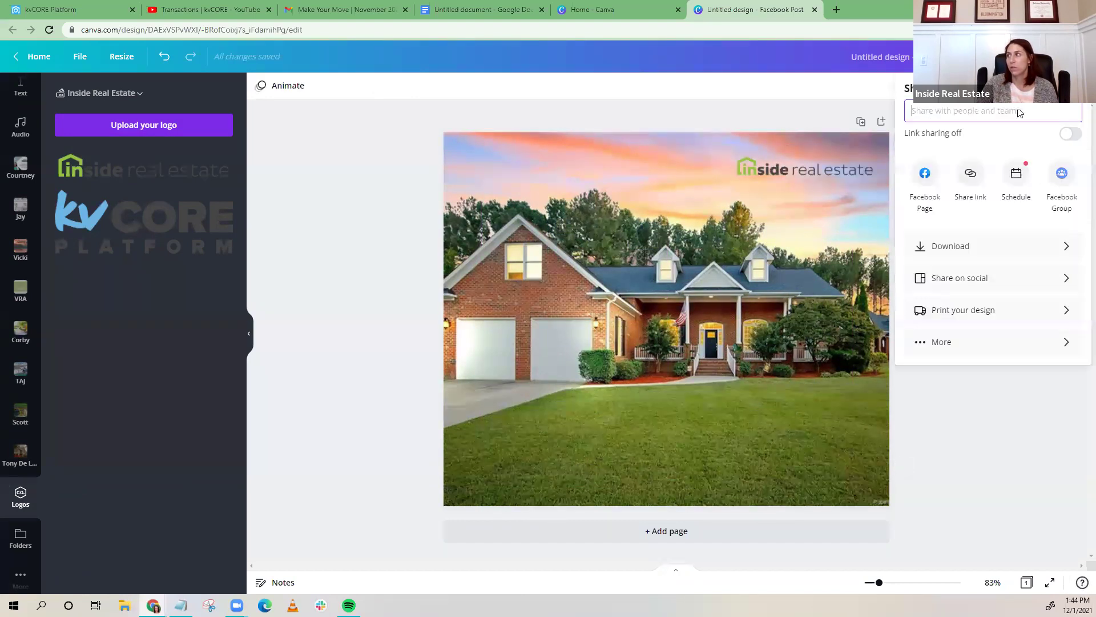
left_click(933, 245)
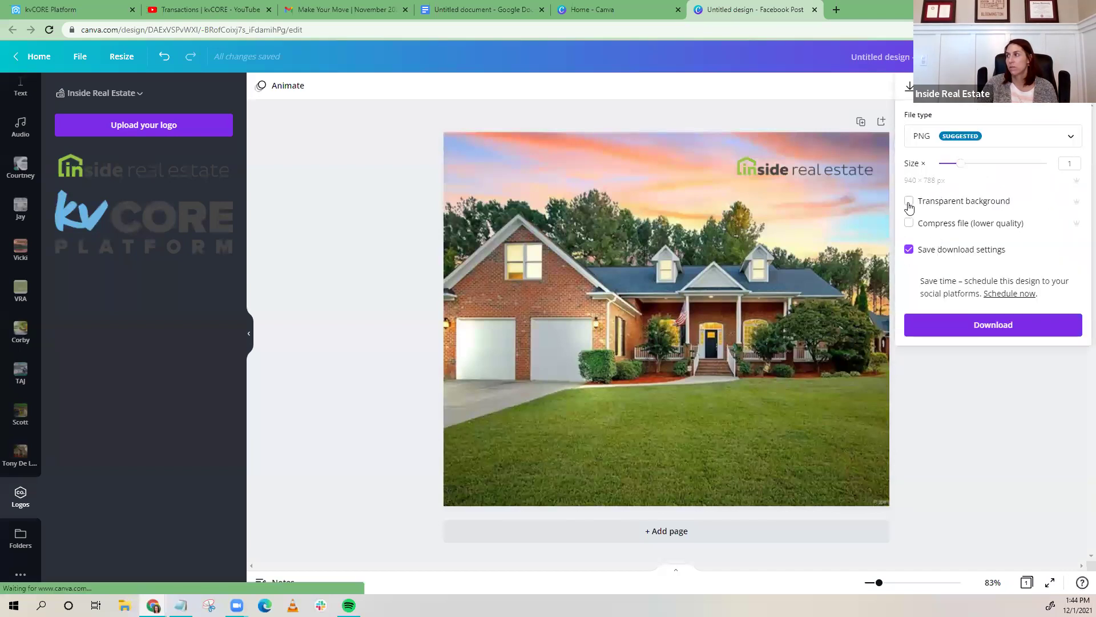
left_click(991, 325)
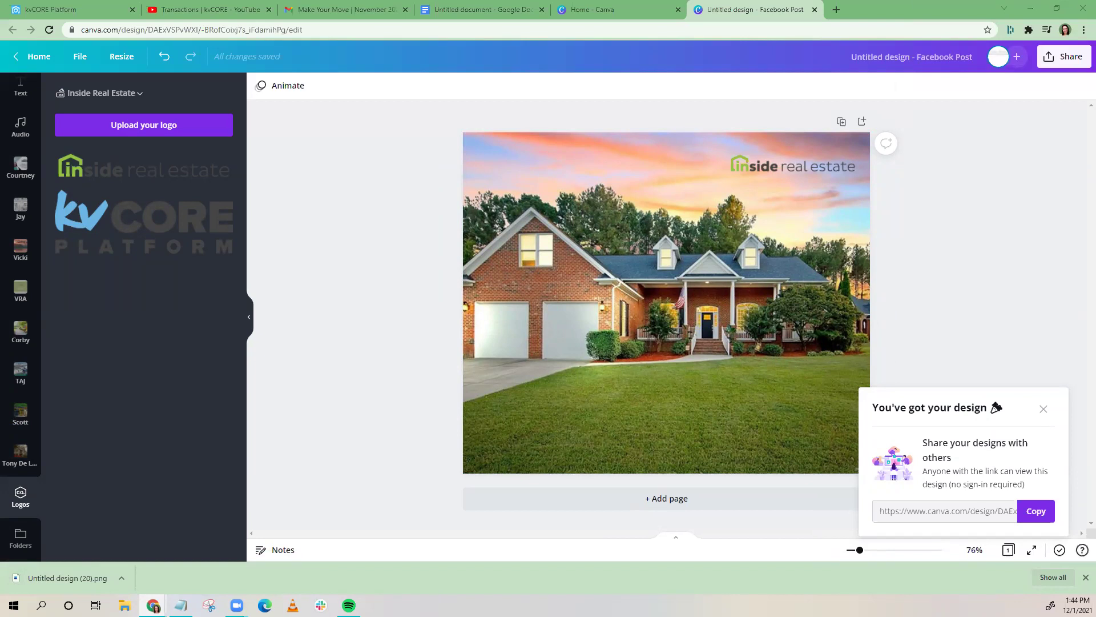
left_click(665, 499)
left_click(644, 517)
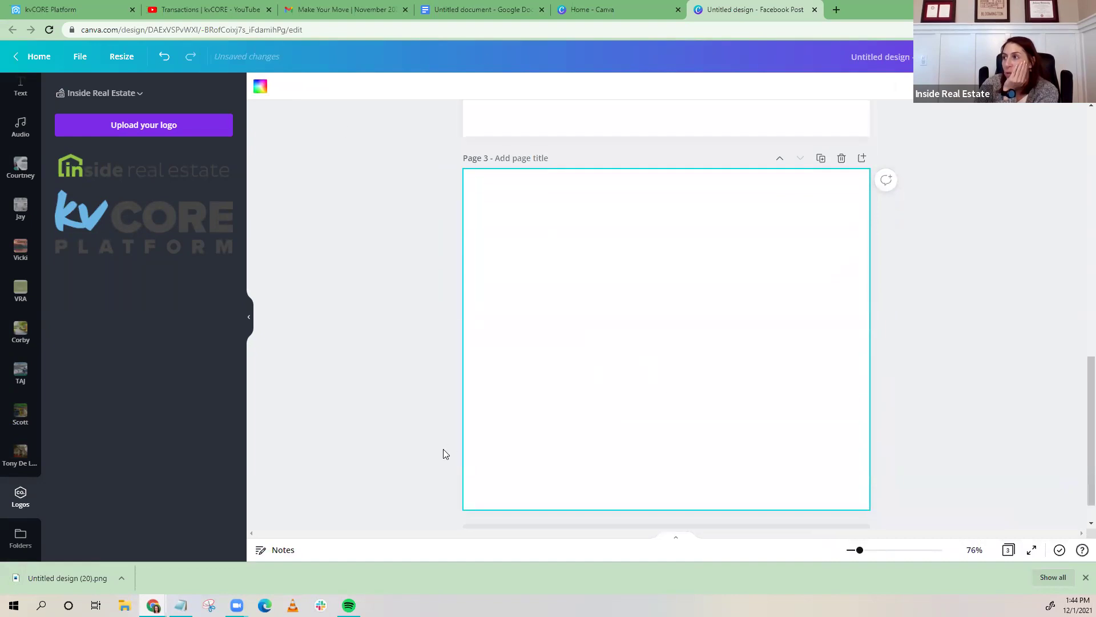
scroll(598, 354, "up", 10)
scroll(597, 378, "down", 3)
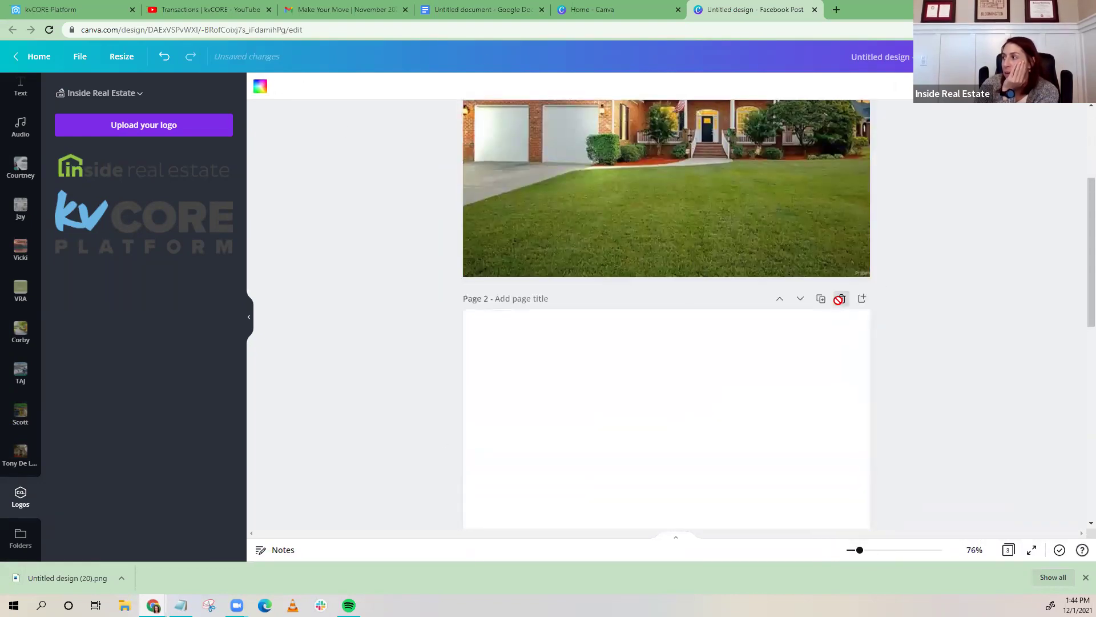
left_click(839, 299)
left_click(840, 301)
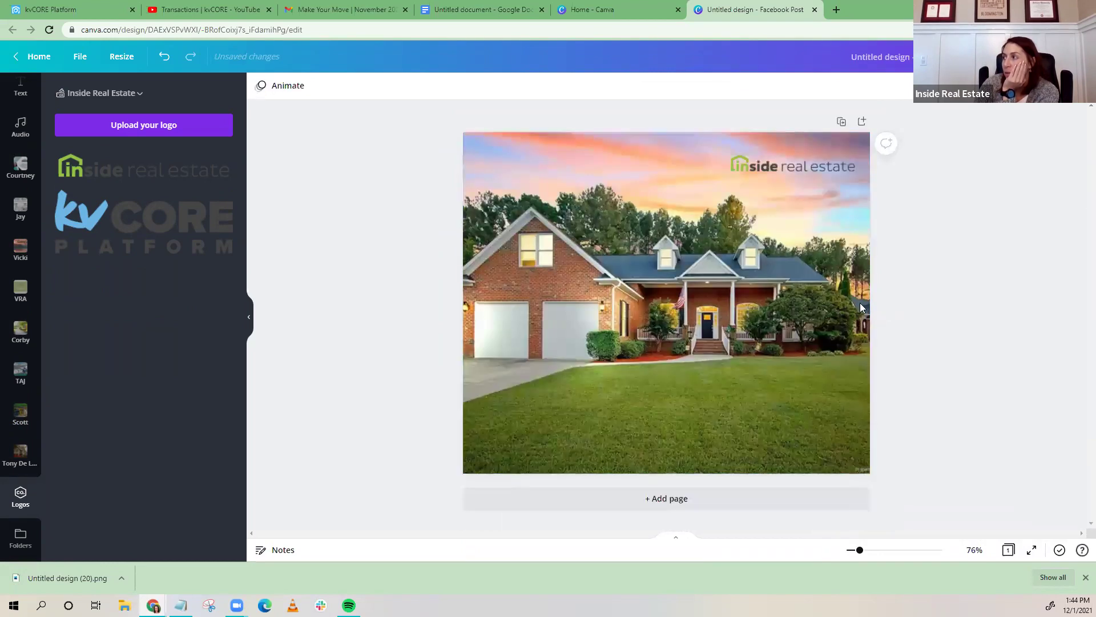
- Duplicate the branded page and replace the copy's house photo with the uploaded kitchen photo showing three bar stools
left_click(841, 121)
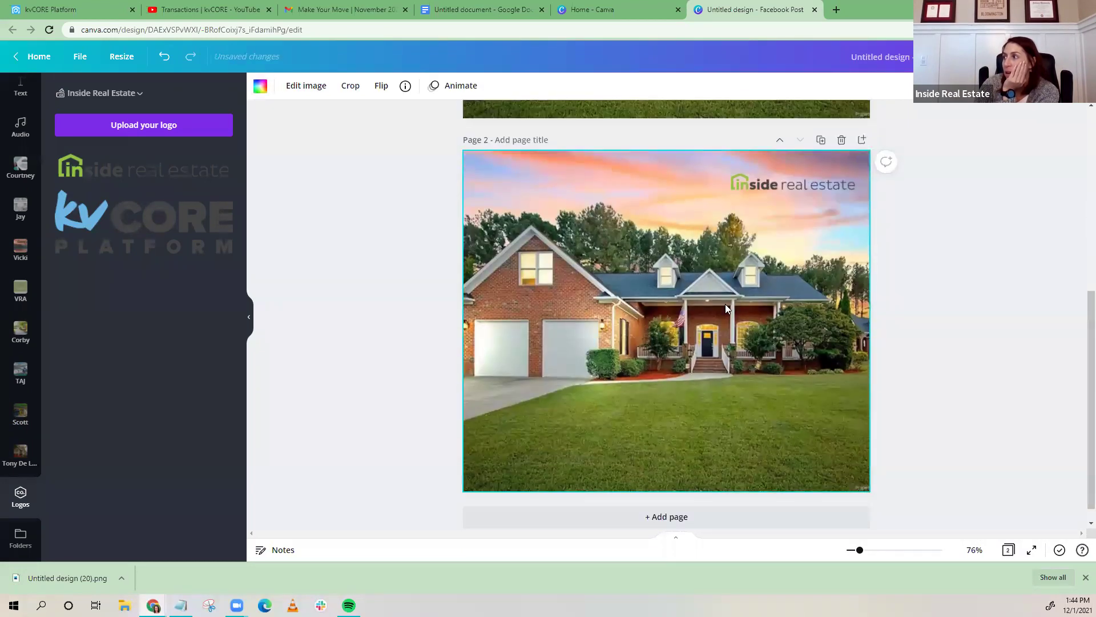
key("Delete")
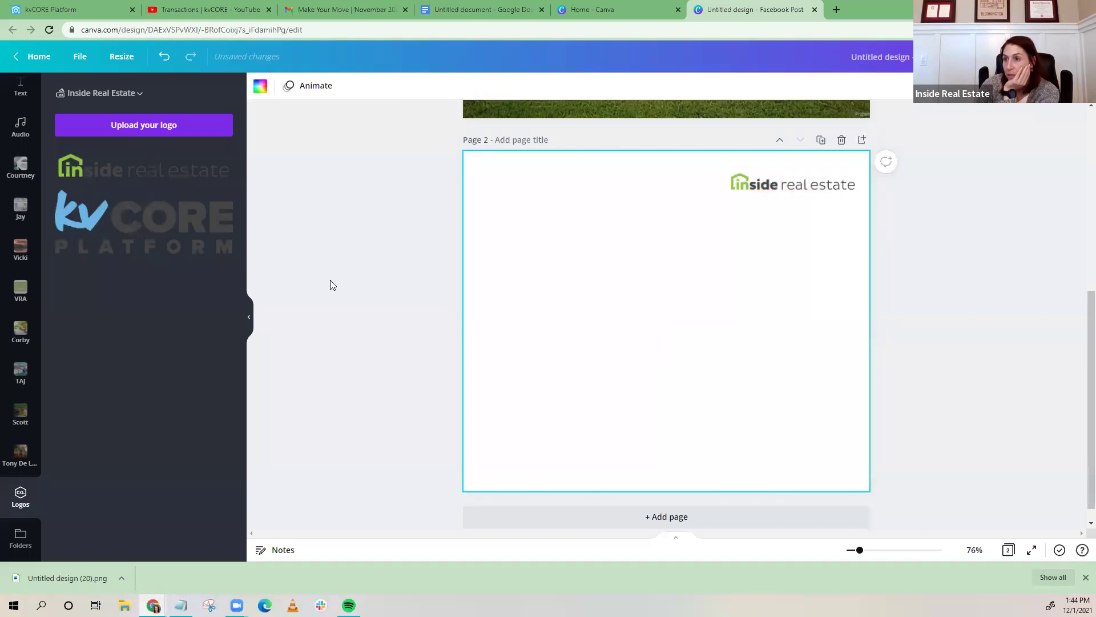
scroll(17, 171, "up", 2)
left_click(18, 166)
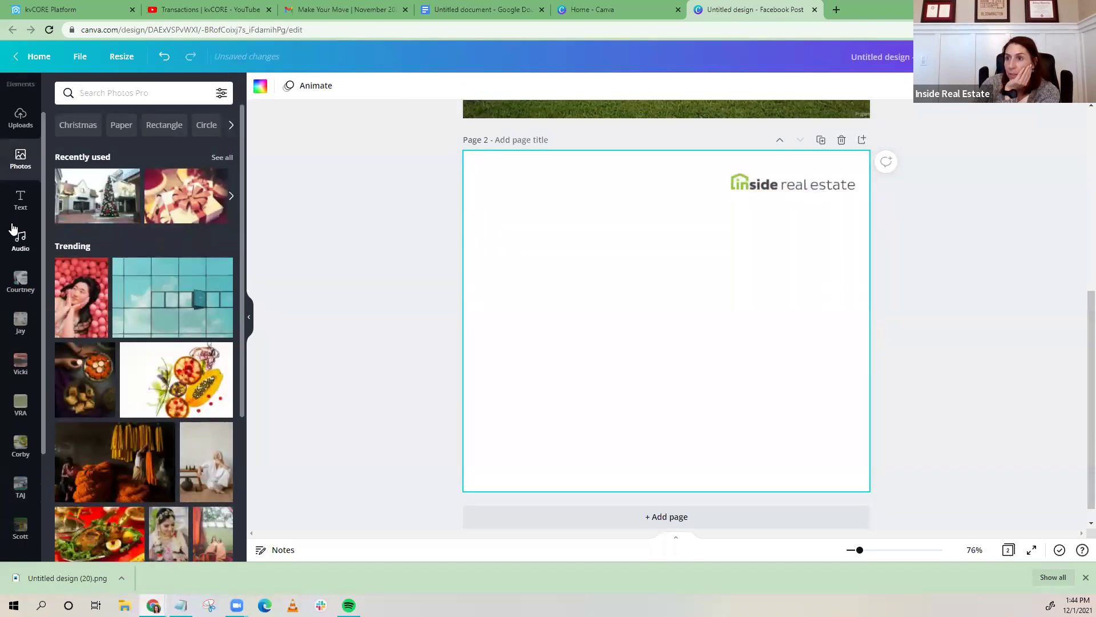
left_click(20, 117)
left_click_drag(159, 423, 481, 310)
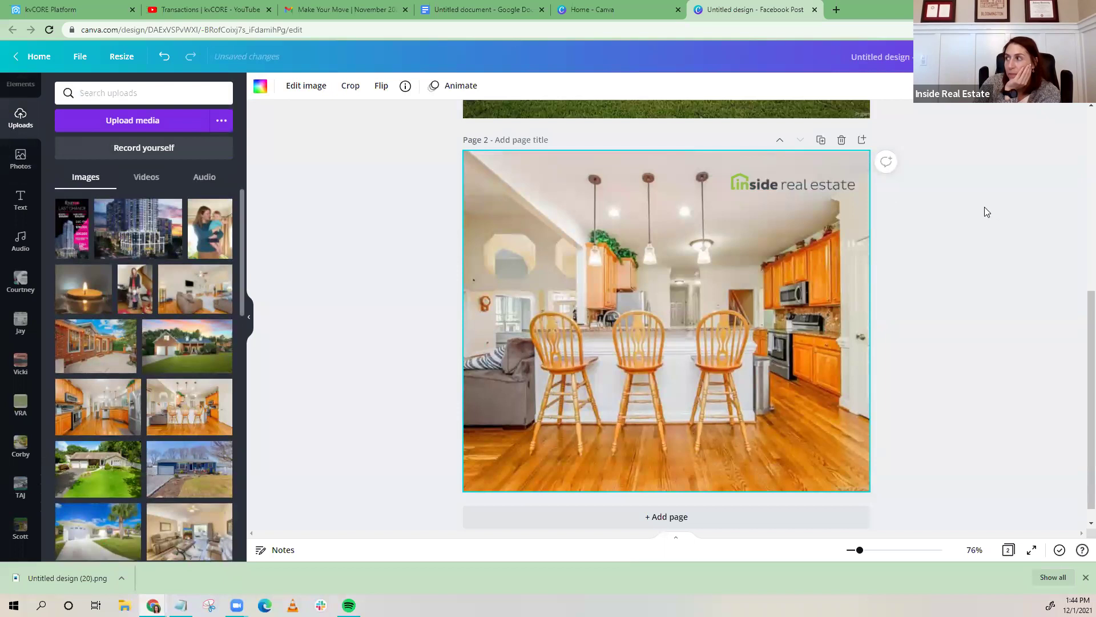
scroll(981, 216, "up", 3)
scroll(979, 223, "down", 3)
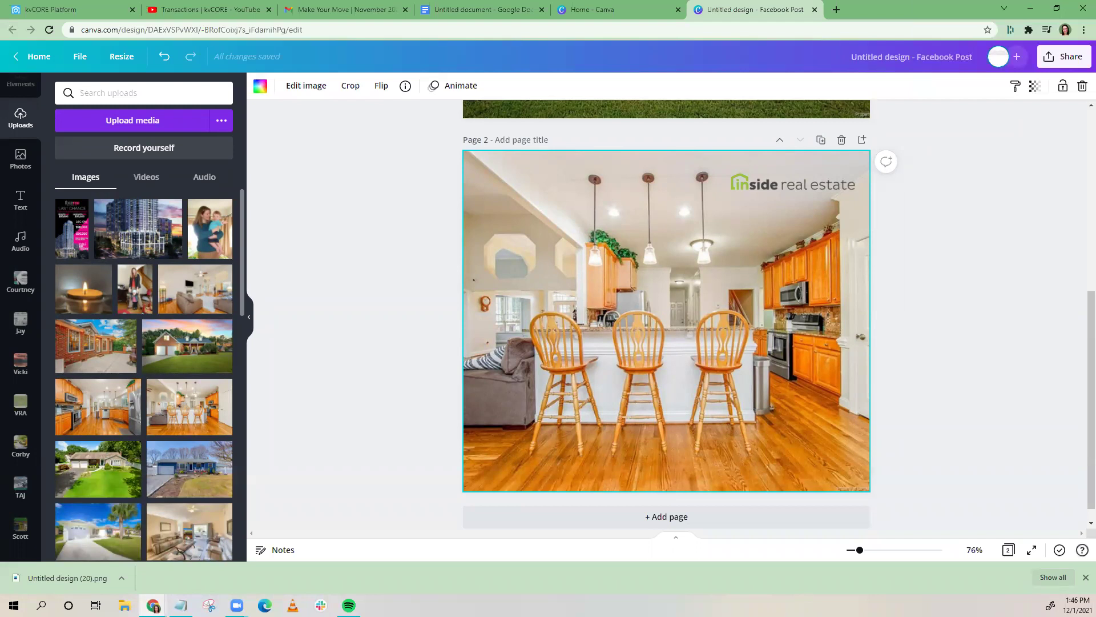
- Switch back to kvCORE and open the account's Websites list
left_click(61, 12)
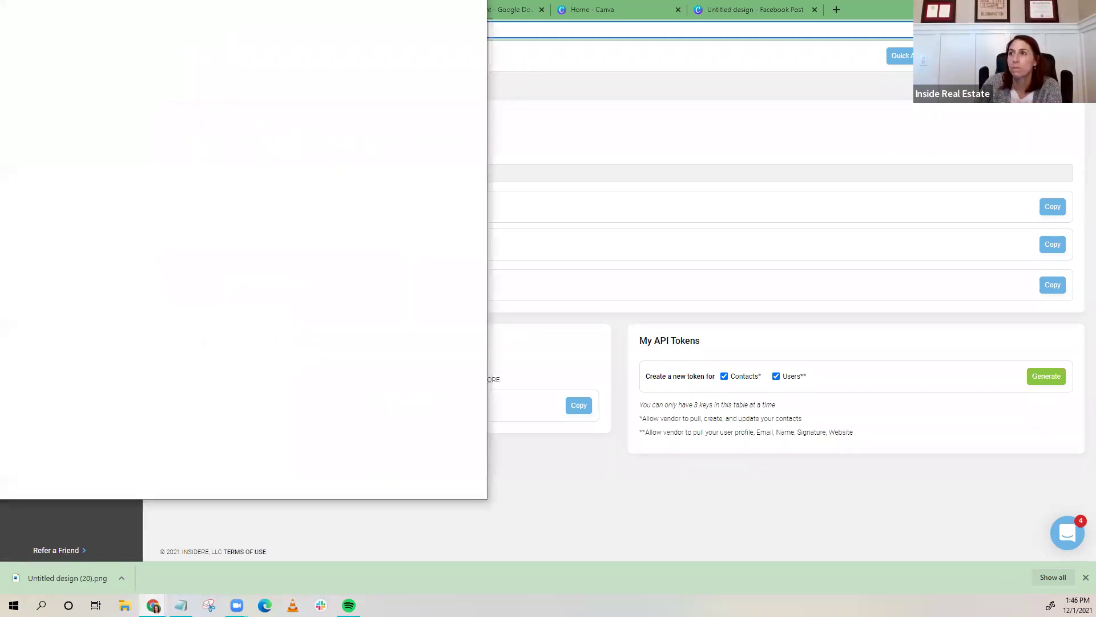
left_click(94, 5)
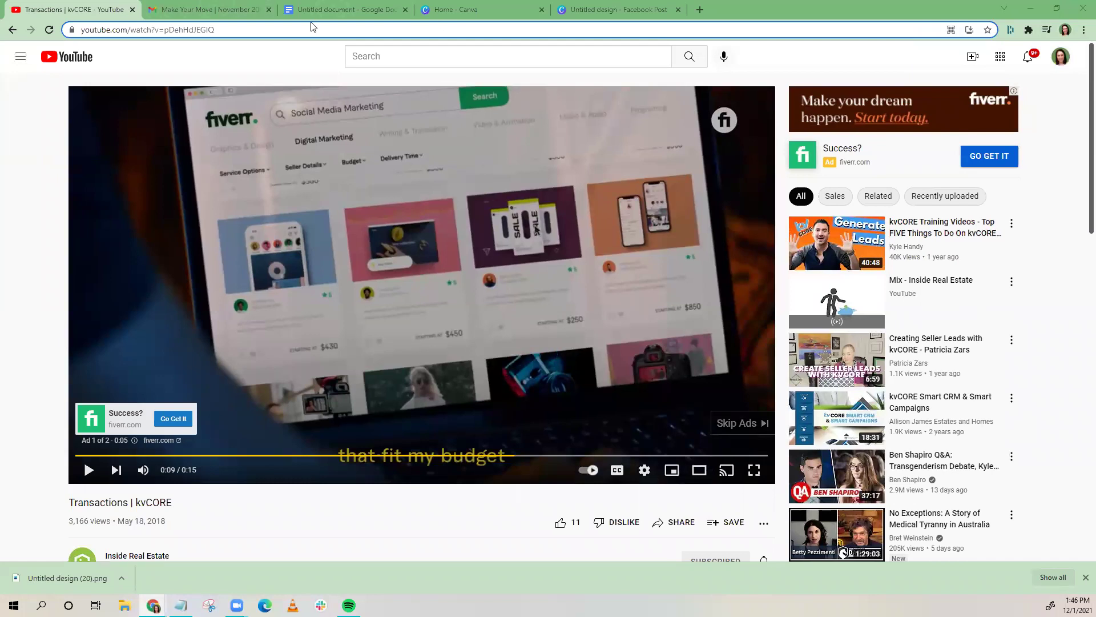
left_click(217, 10)
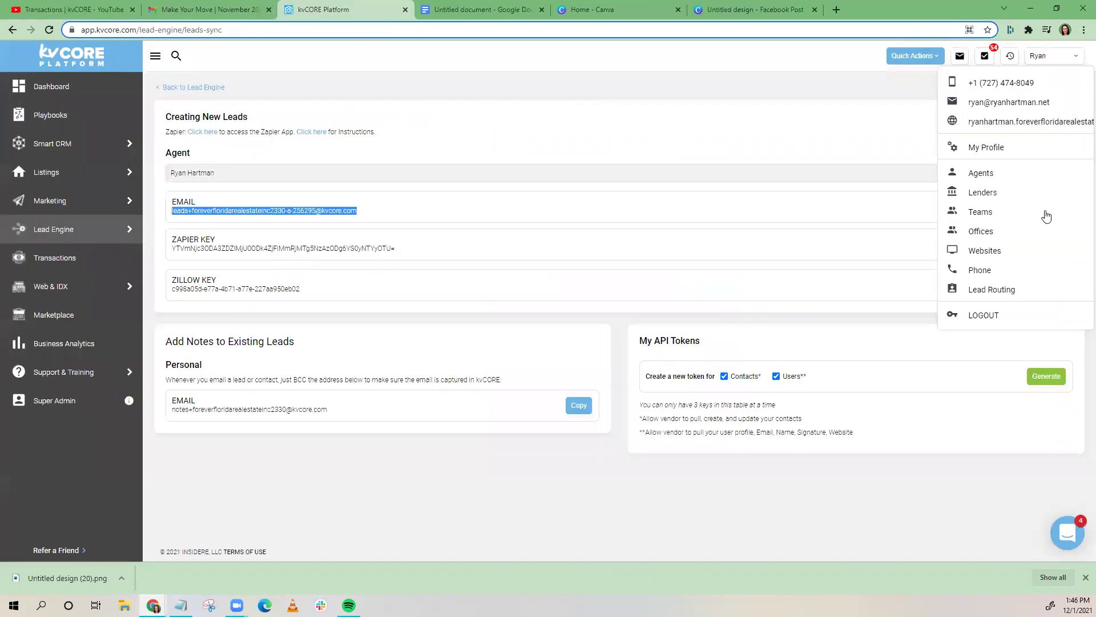
left_click(983, 254)
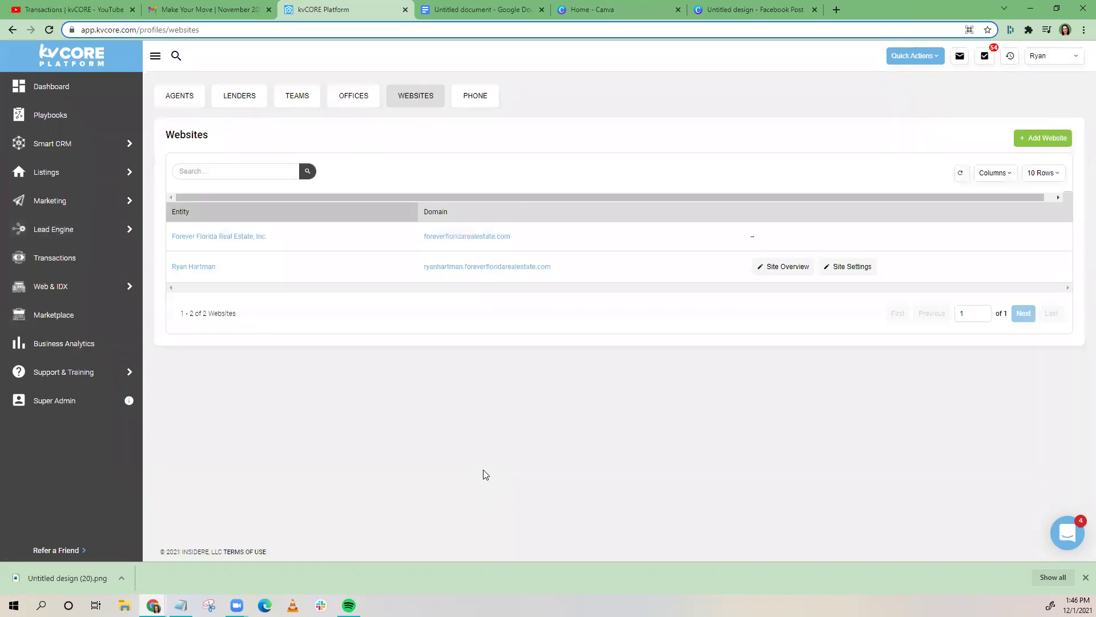
- Revisit the Websites list and go to the account's Agents list
left_click(1054, 55)
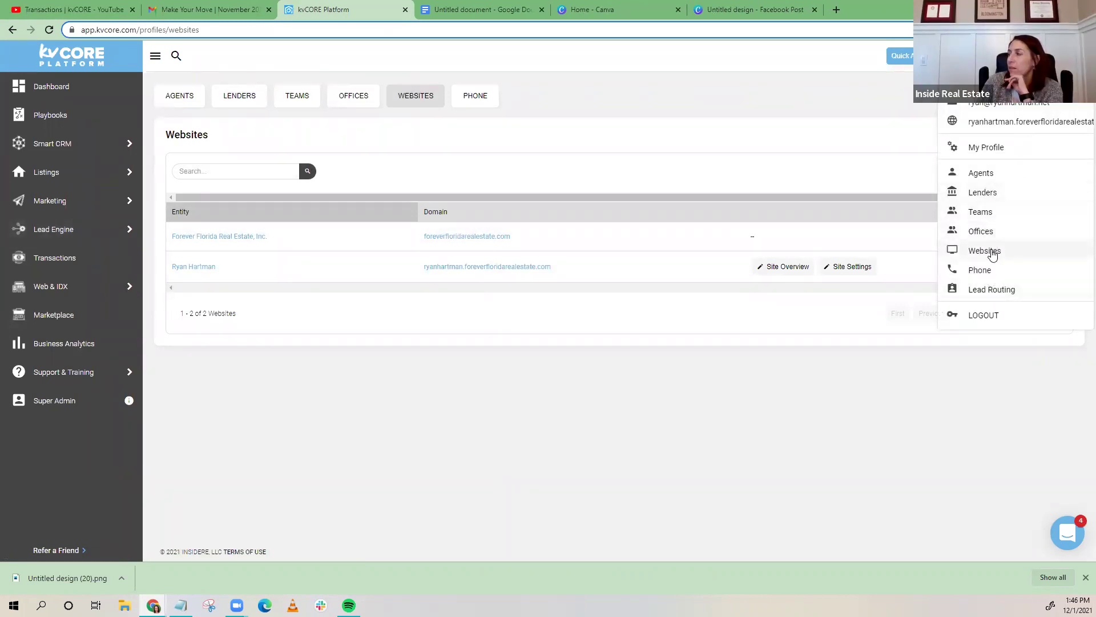
left_click(670, 401)
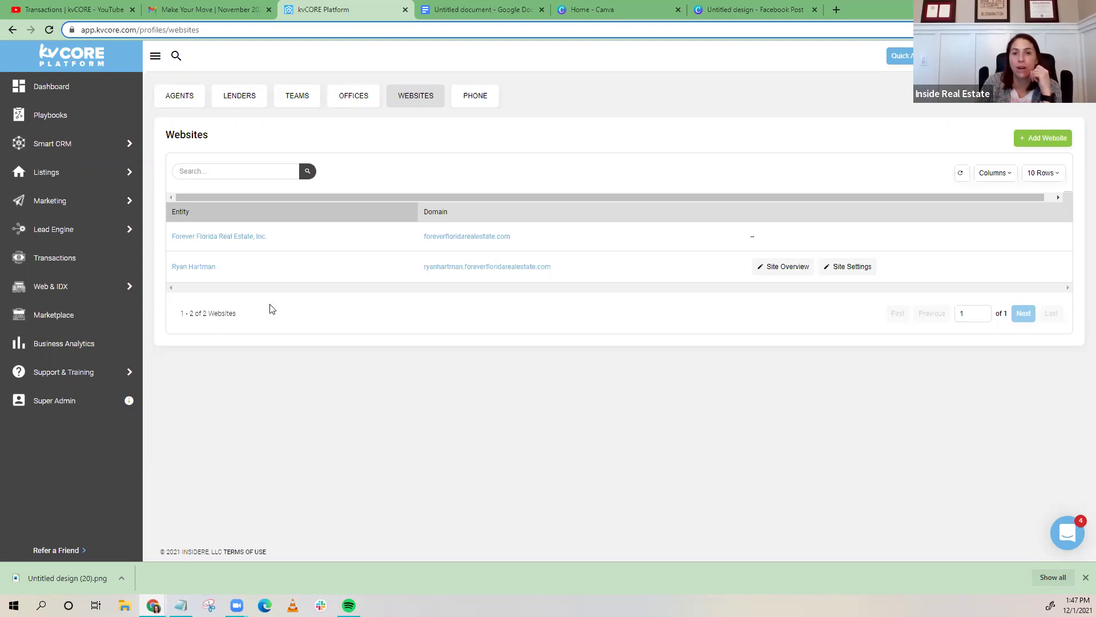
left_click(1073, 55)
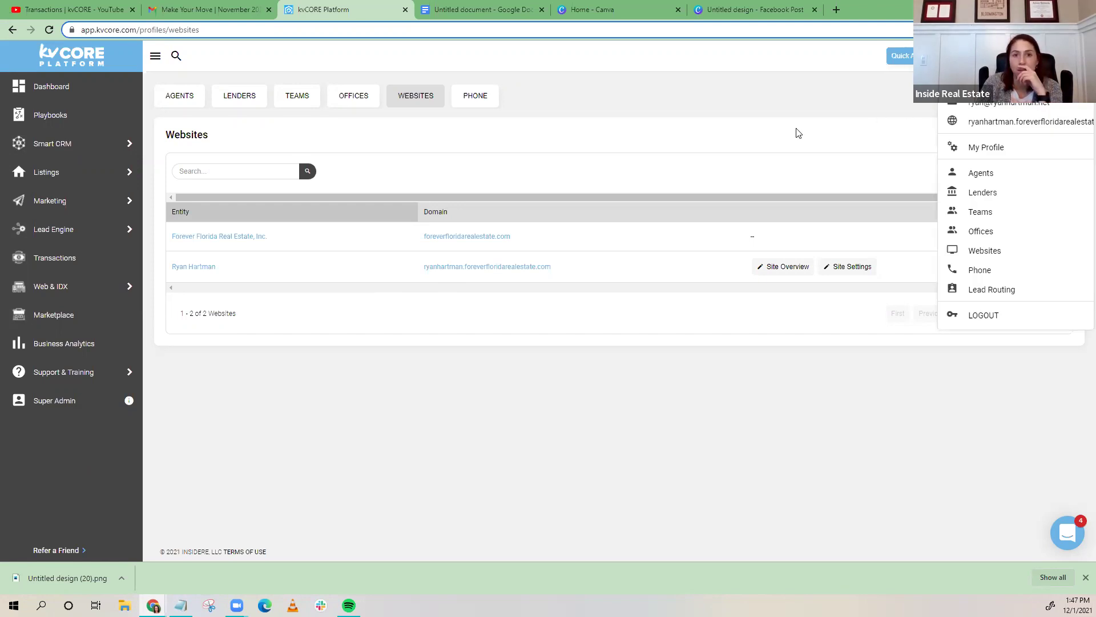
left_click(991, 256)
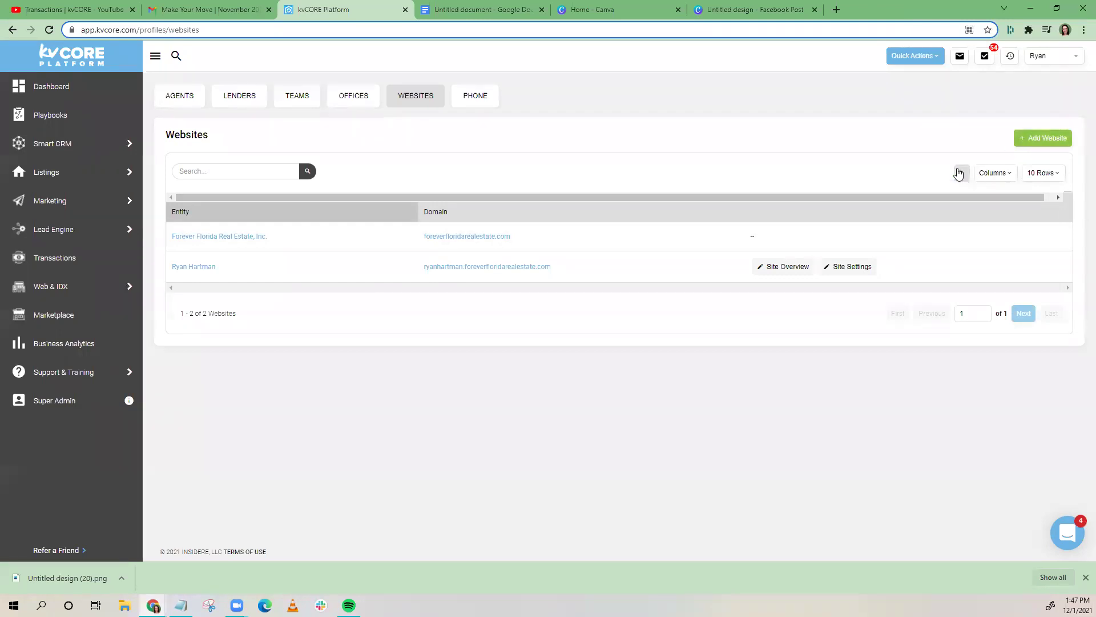
left_click(1042, 60)
left_click(1001, 171)
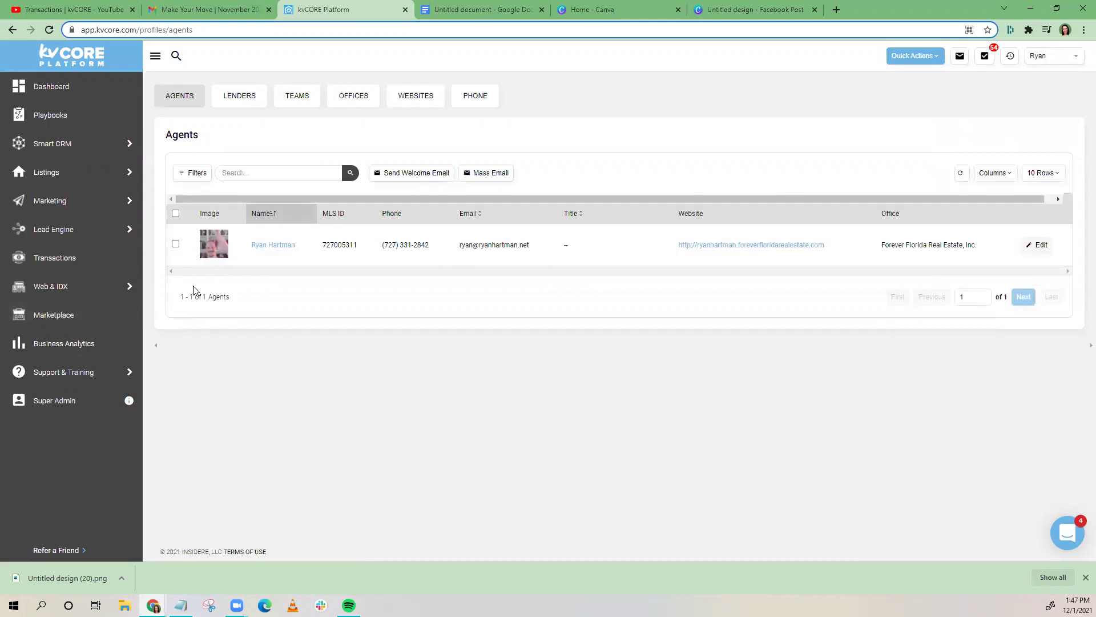
- Open the listed agent's profile from the Agents list, reopen it for editing, and check its additional actions
left_click(263, 246)
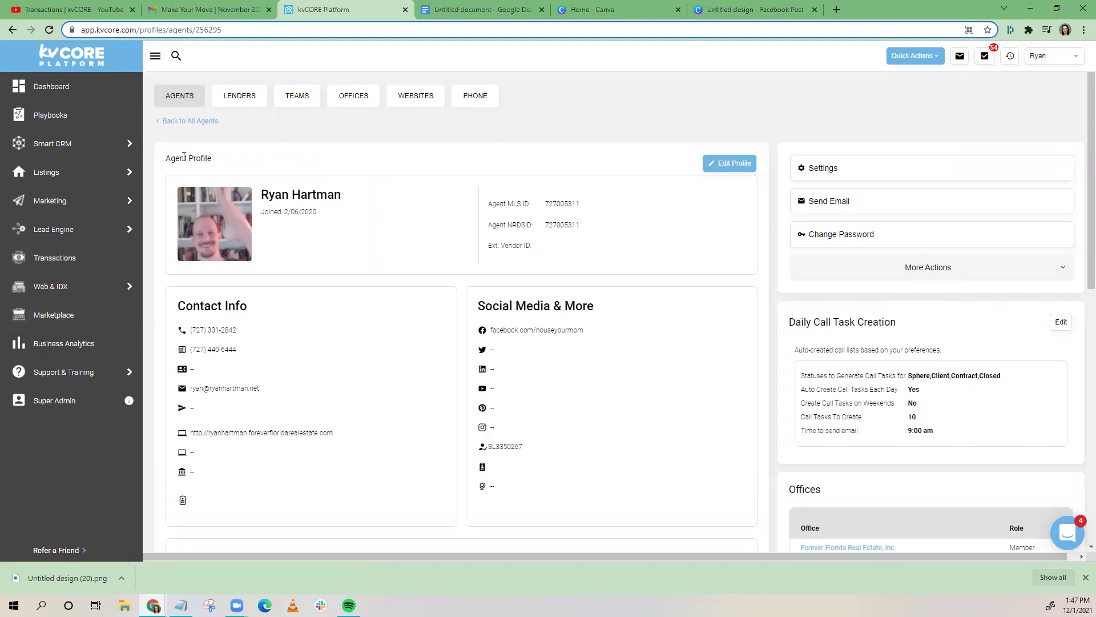
left_click(188, 120)
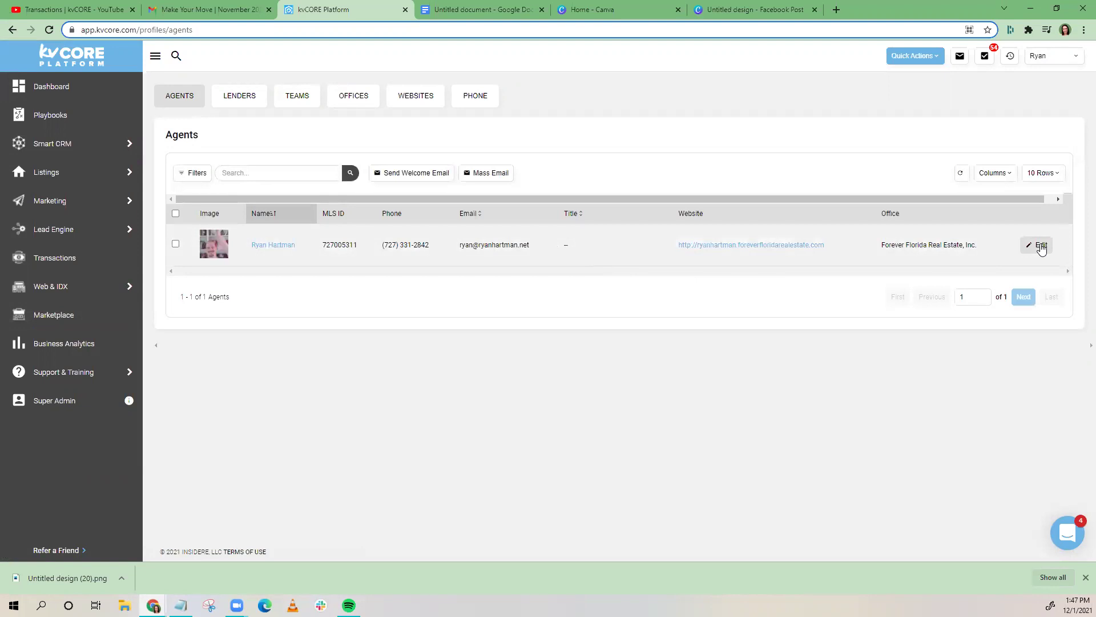
left_click(1040, 246)
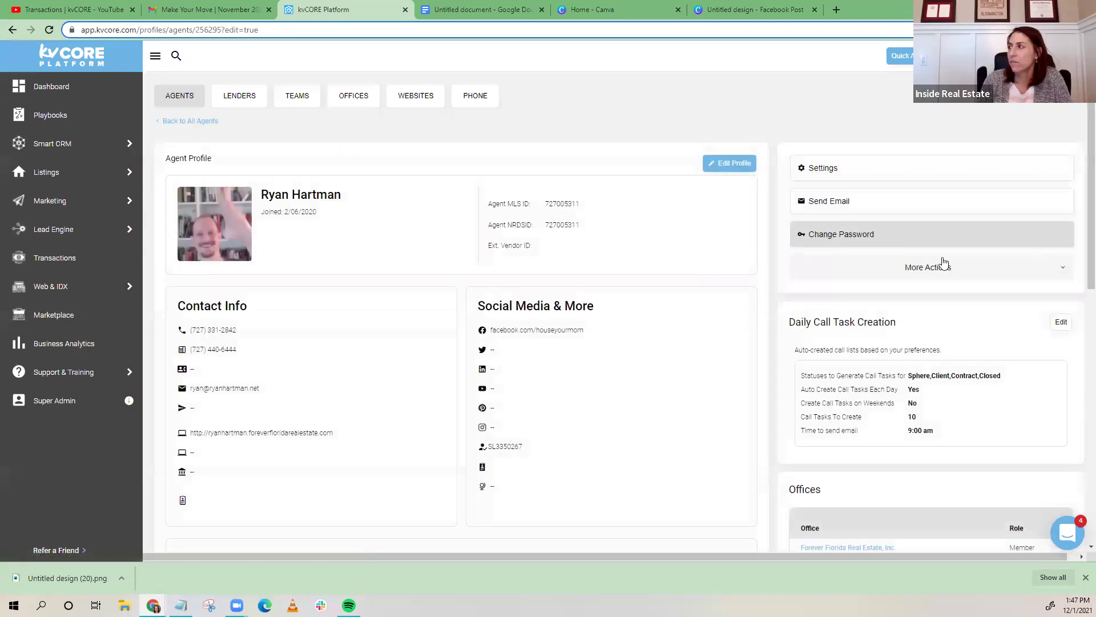
left_click(848, 268)
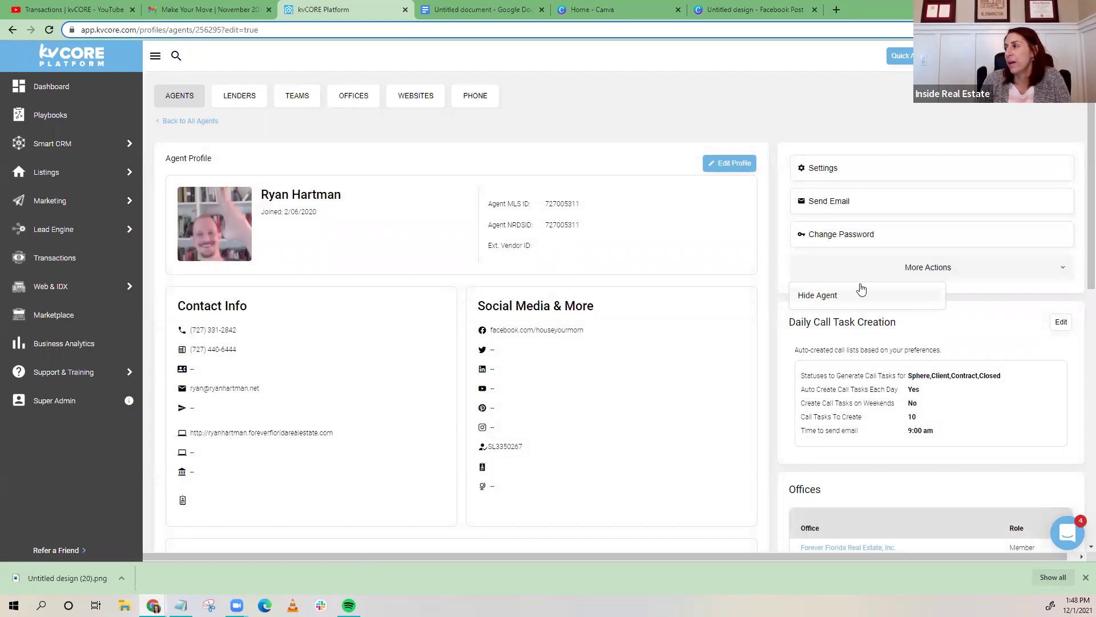
left_click(785, 255)
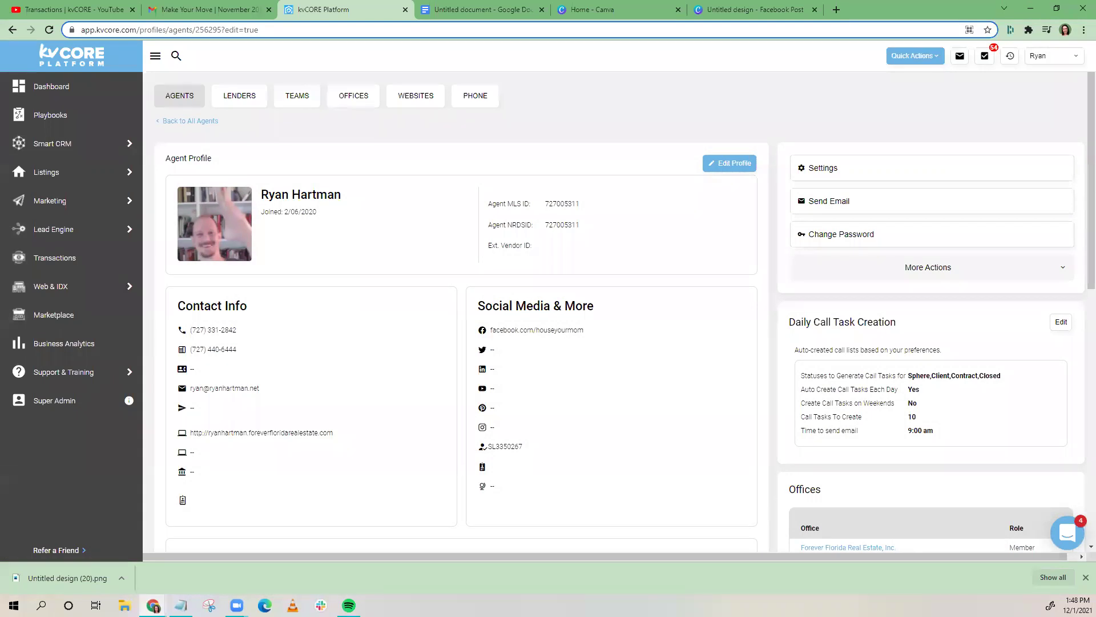
- Open the agent's public website linked to the account and return to the kvCORE page
left_click(1057, 55)
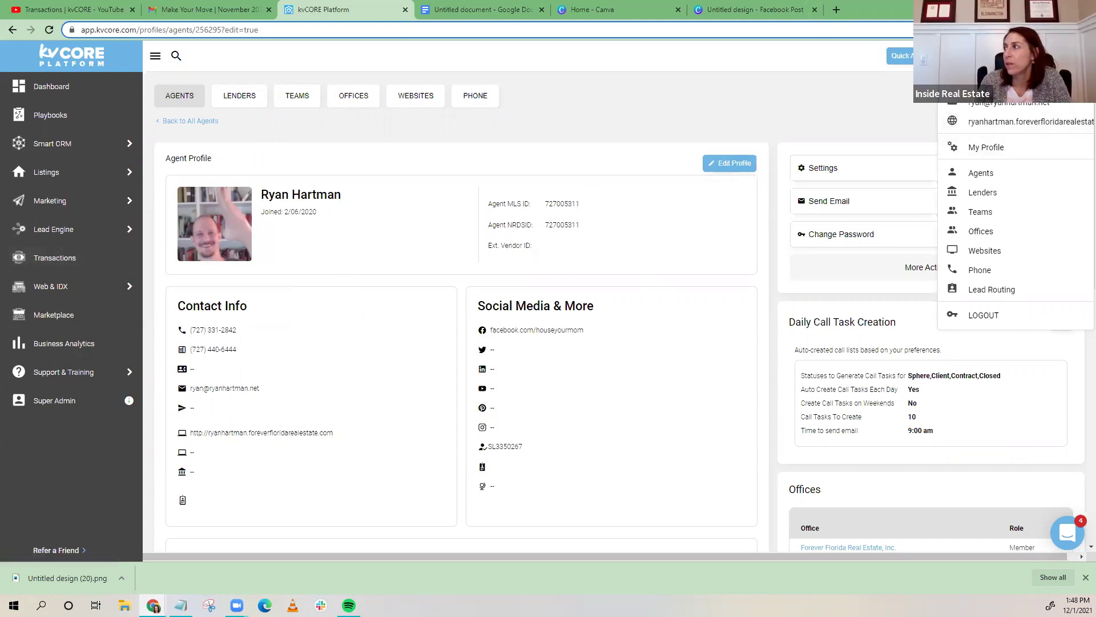
left_click(1005, 123)
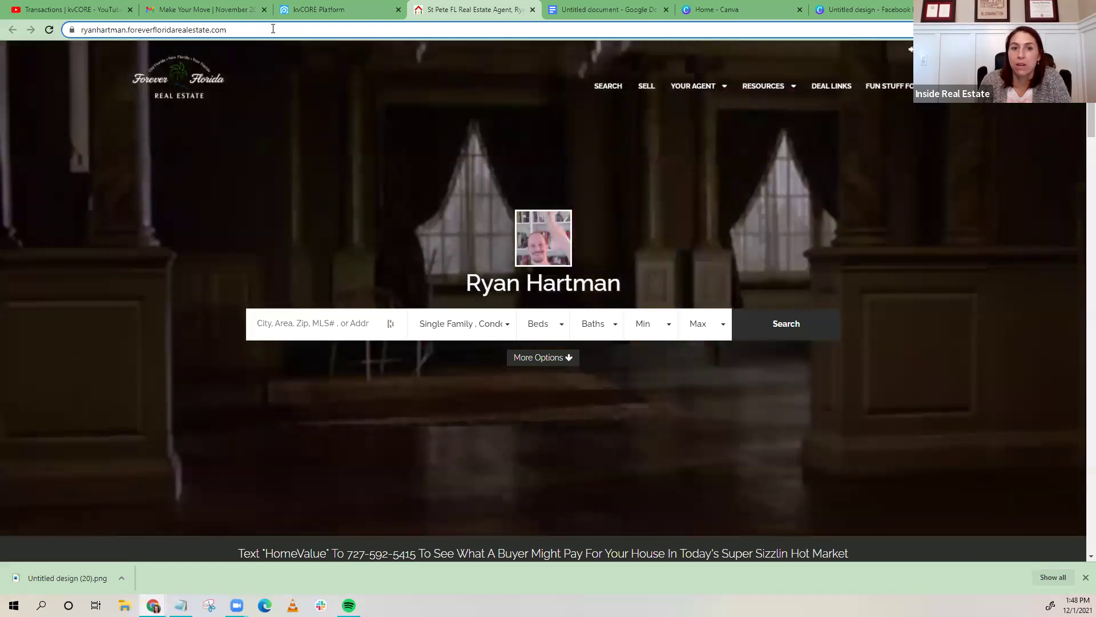
left_click(194, 9)
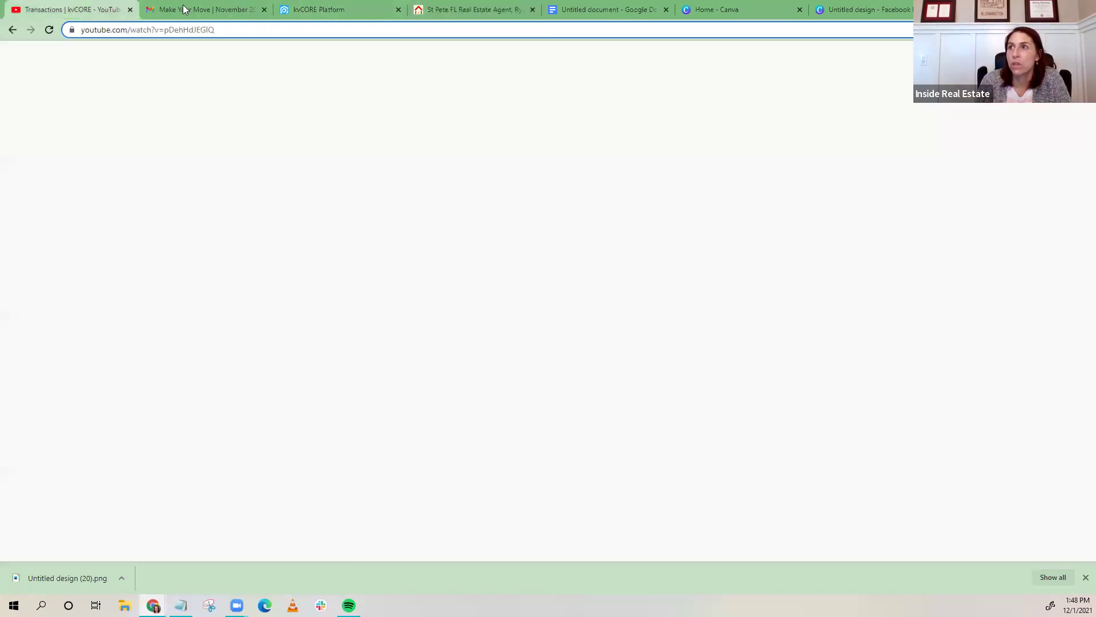
left_click(320, 9)
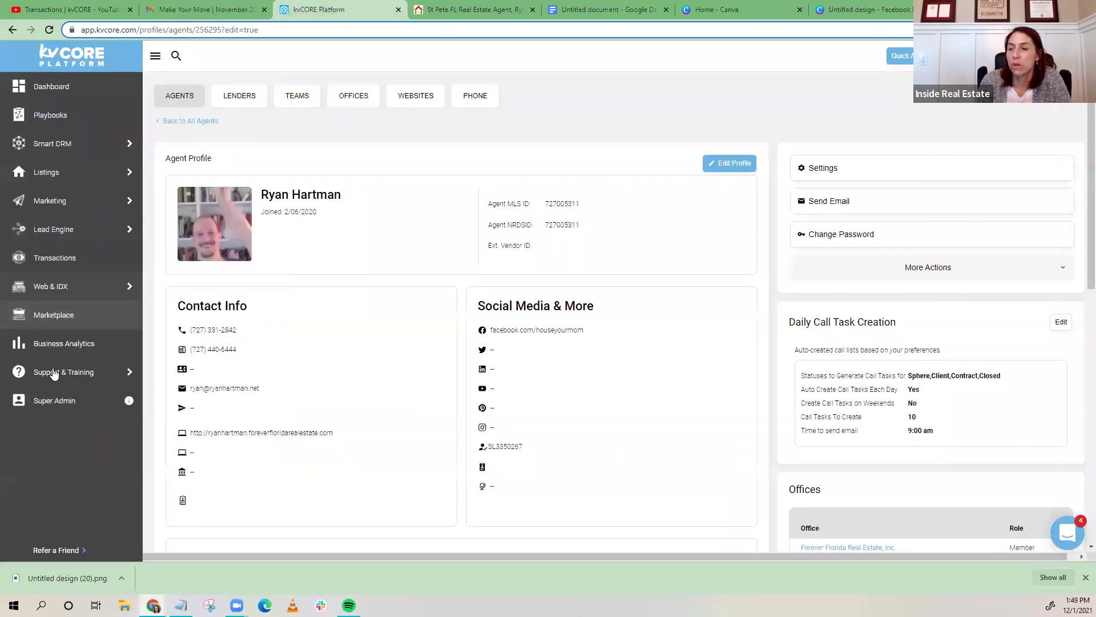
- Search the Marketplace for "domain" and open the details of the Vanity Domain Add-on
left_click(64, 316)
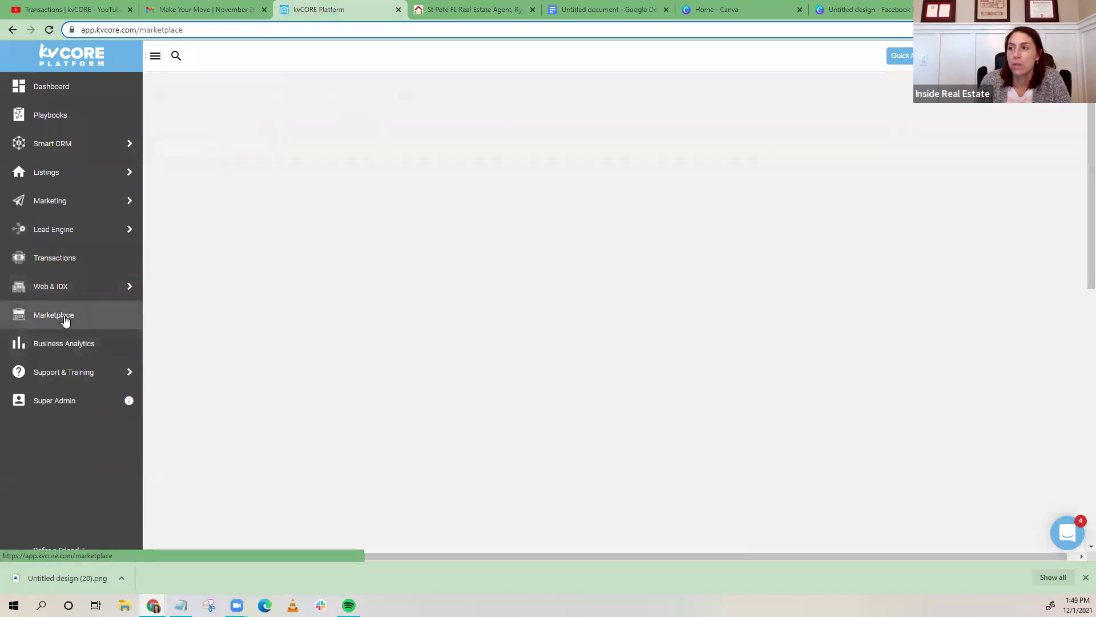
left_click(975, 149)
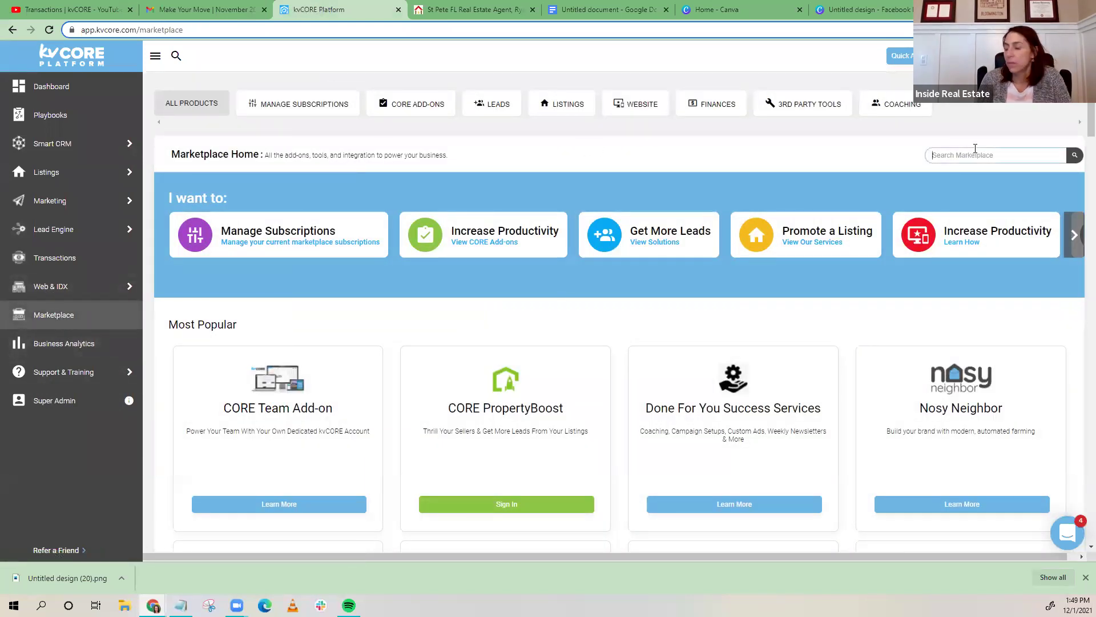
type("domain")
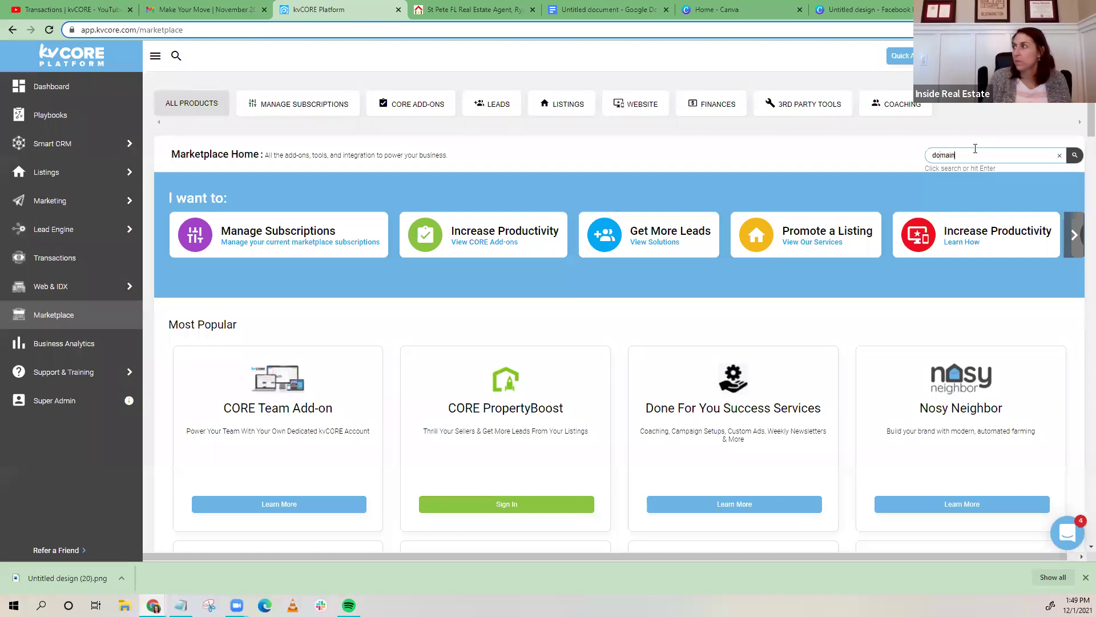
key("Return")
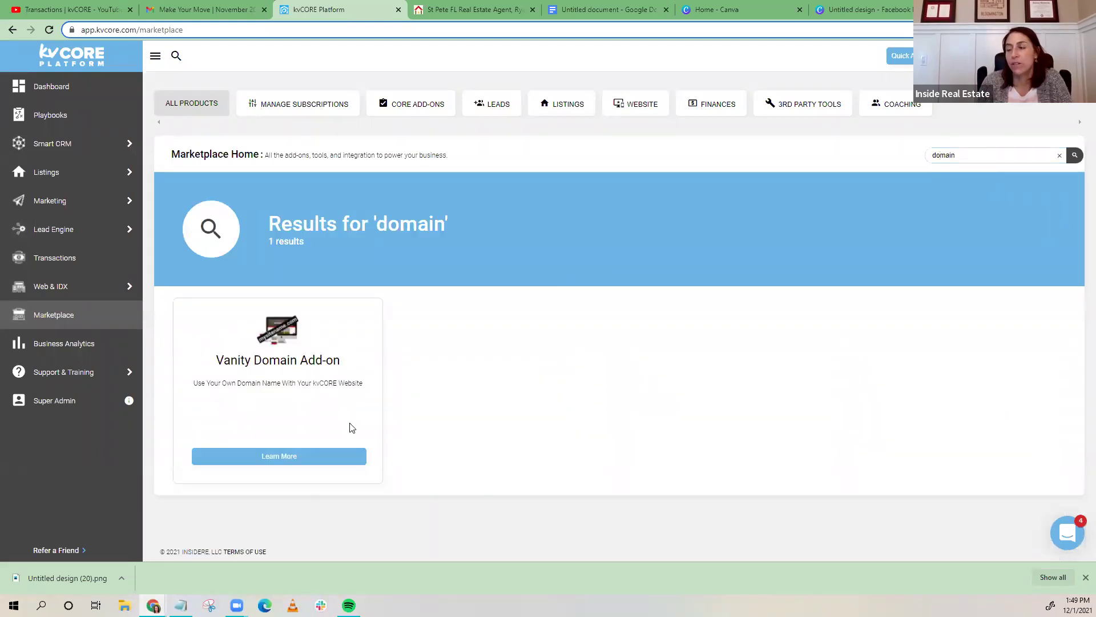
left_click(284, 456)
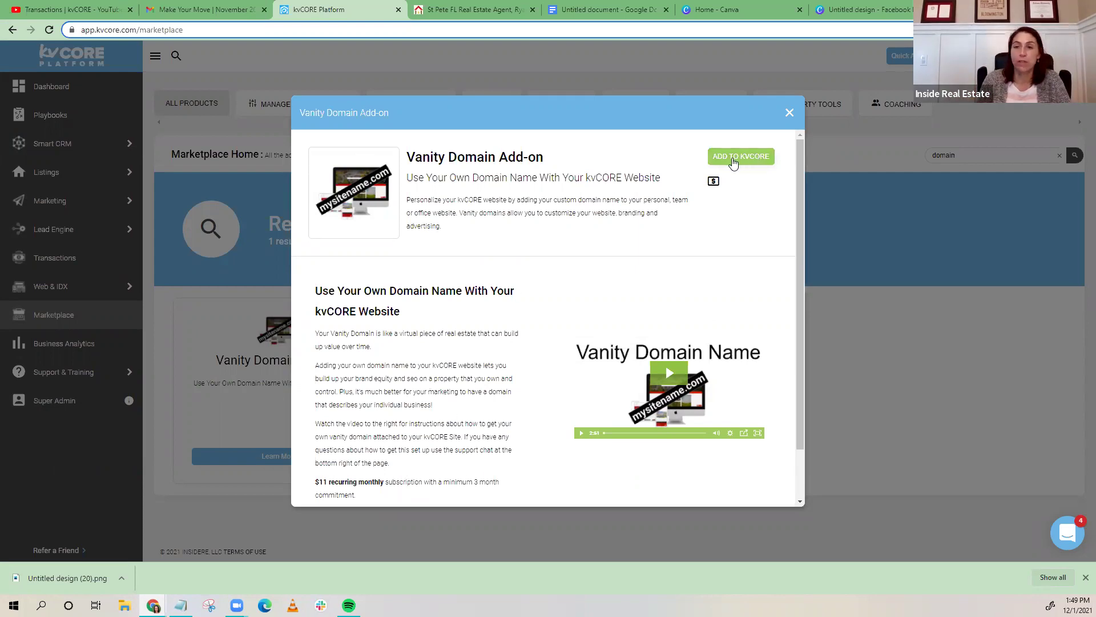
- Highlight the full web address of the agent's public site and return to the Vanity Domain Add-on details in kvCORE
left_click(462, 10)
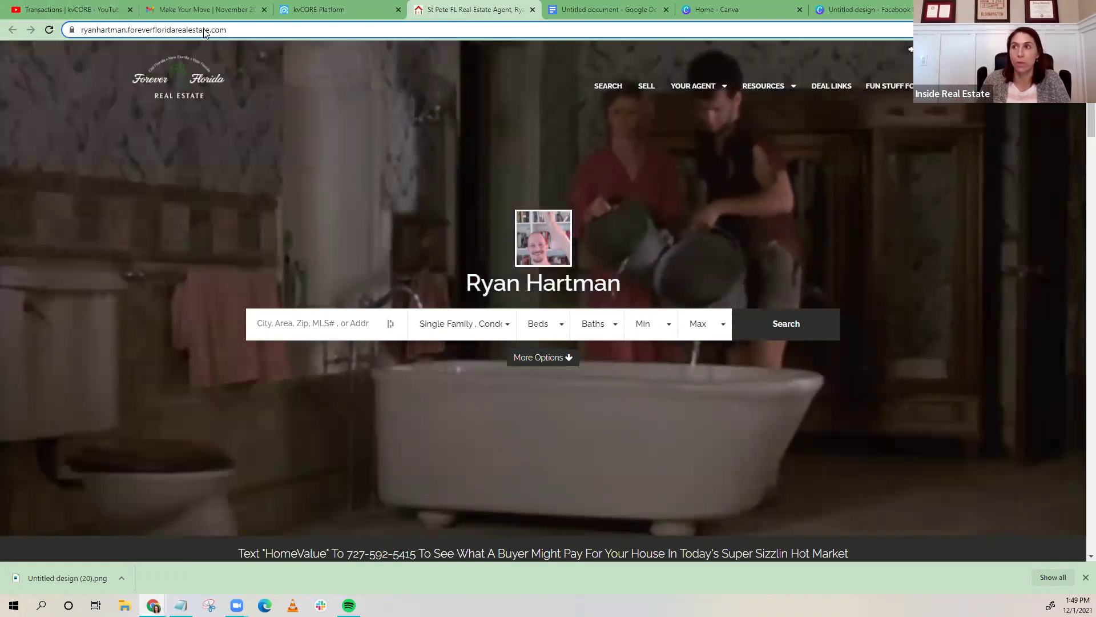
left_click_drag(236, 30, 84, 27)
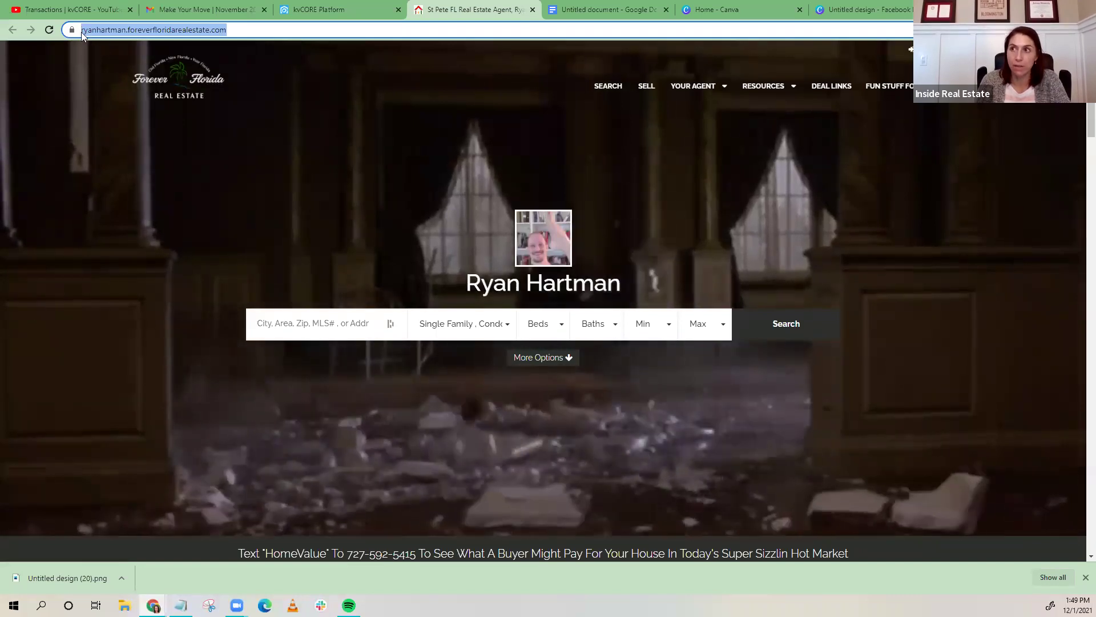
left_click(87, 30)
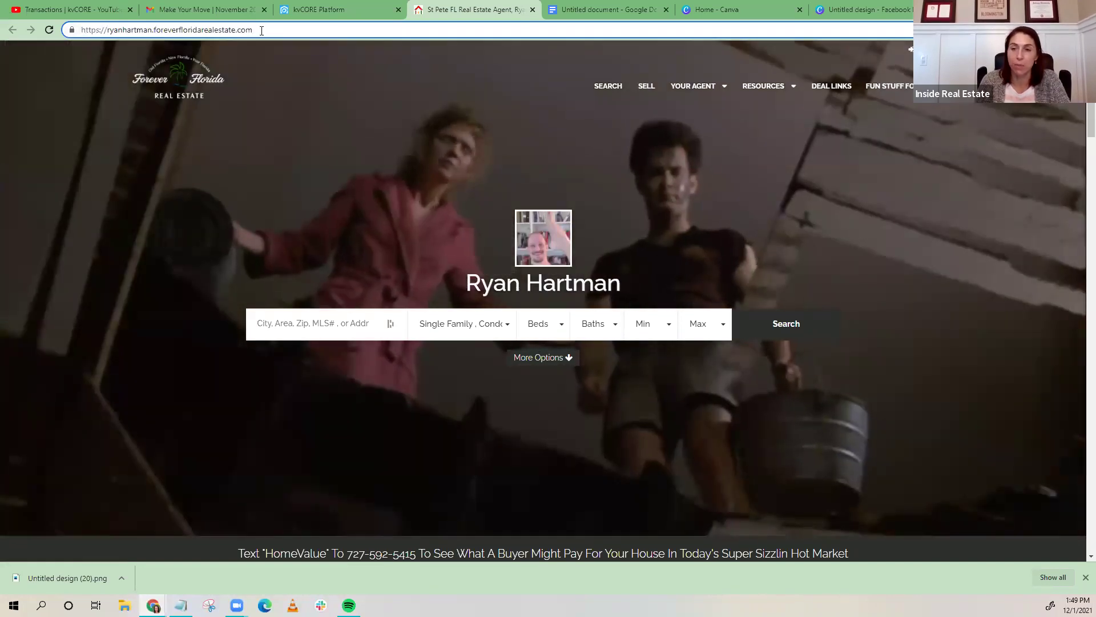
left_click_drag(262, 31, 79, 30)
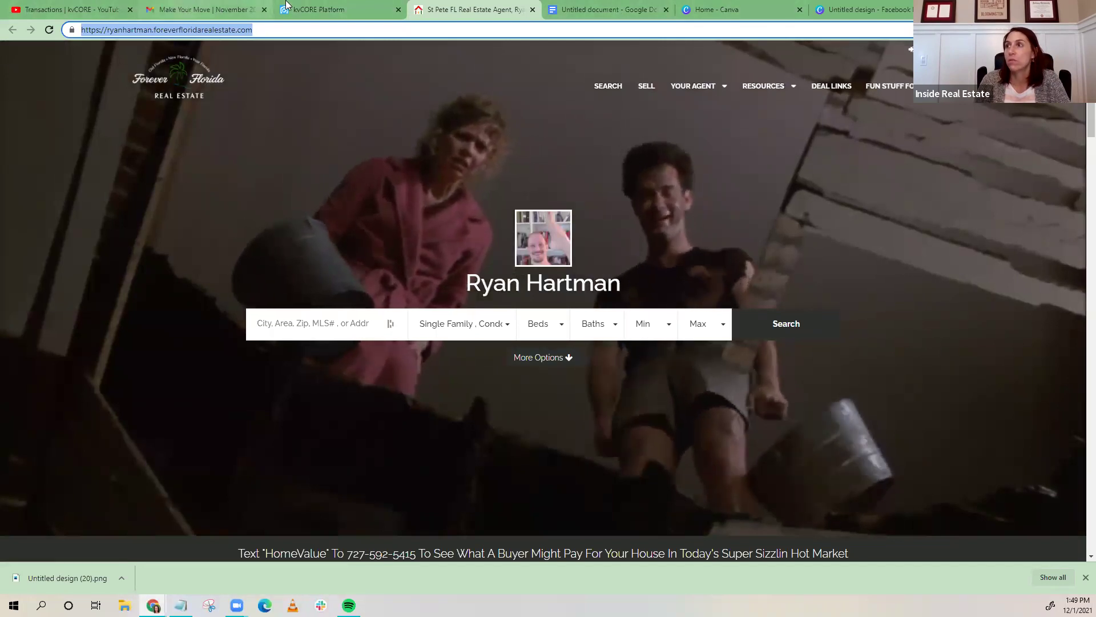
left_click(320, 9)
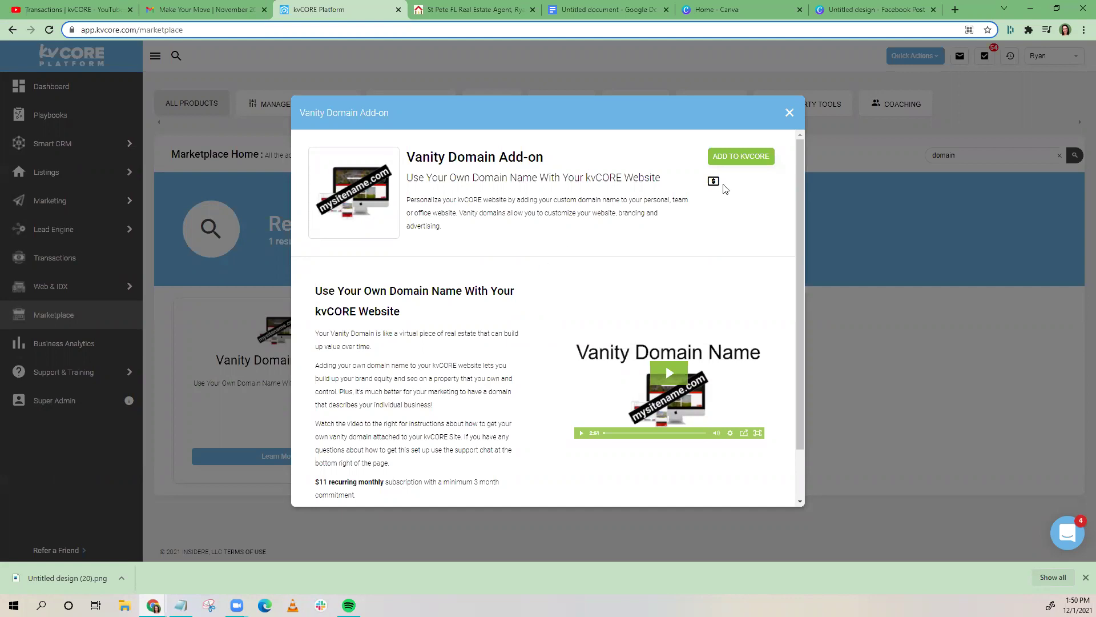
- Search the Marketplace for "website" instead, open the Market Specific Website details, and highlight the monthly price
left_click(790, 112)
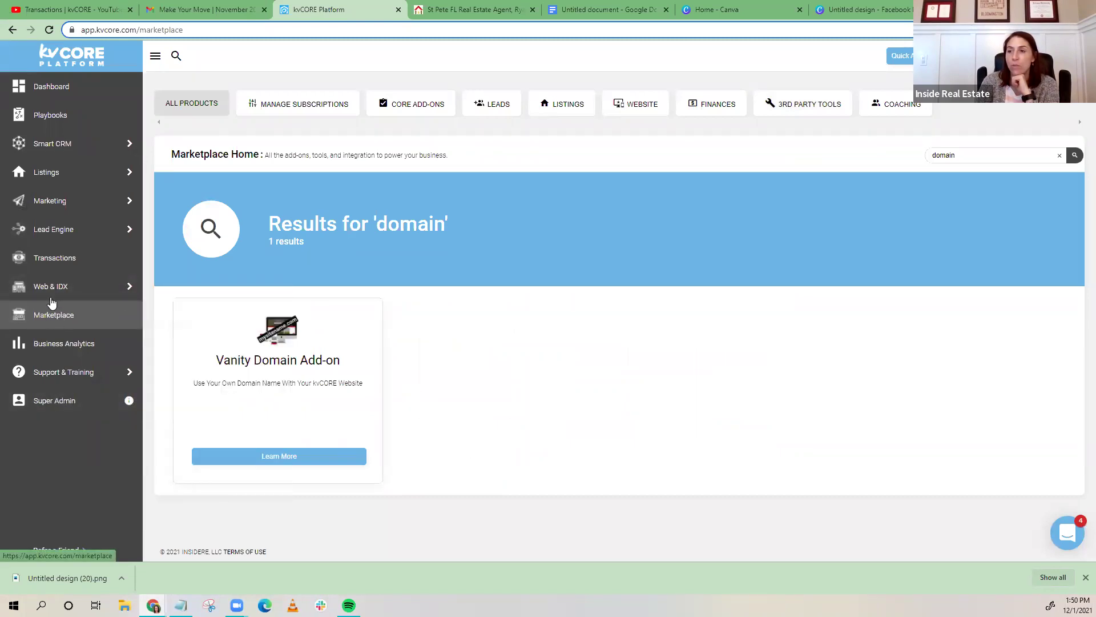
double_click(972, 150)
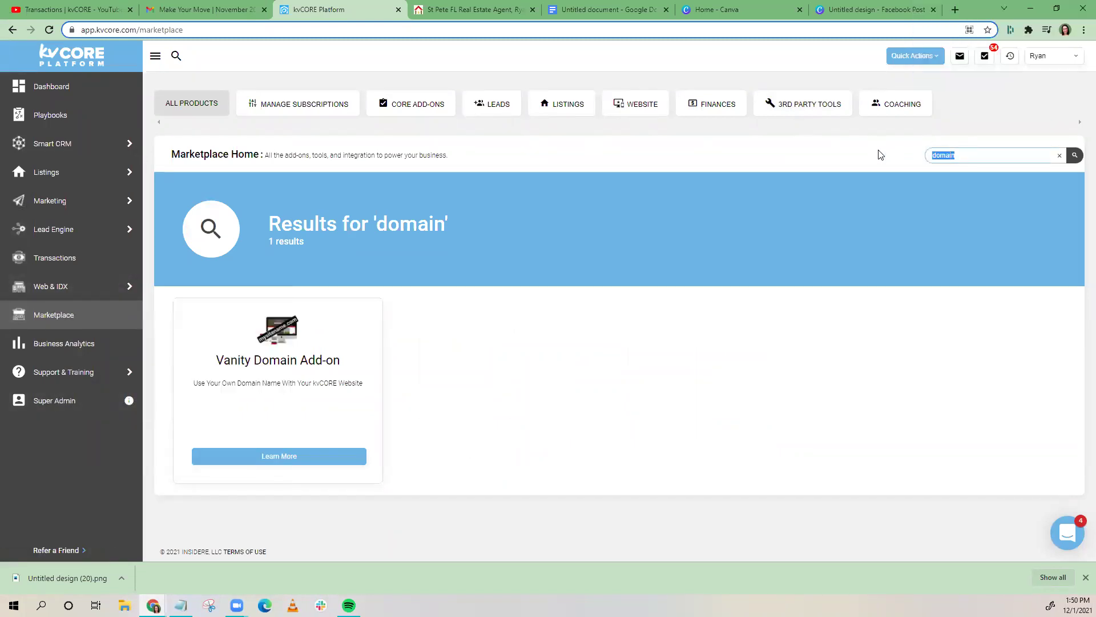
type("website")
key("Return")
scroll(328, 323, "down", 1)
scroll(328, 323, "down", 1)
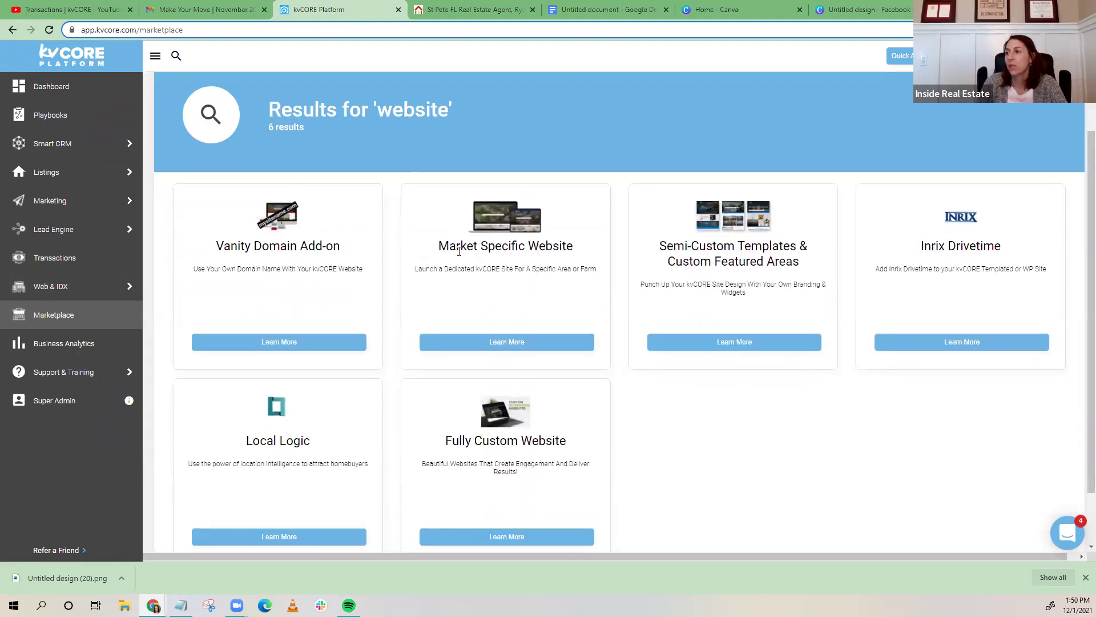
left_click(507, 342)
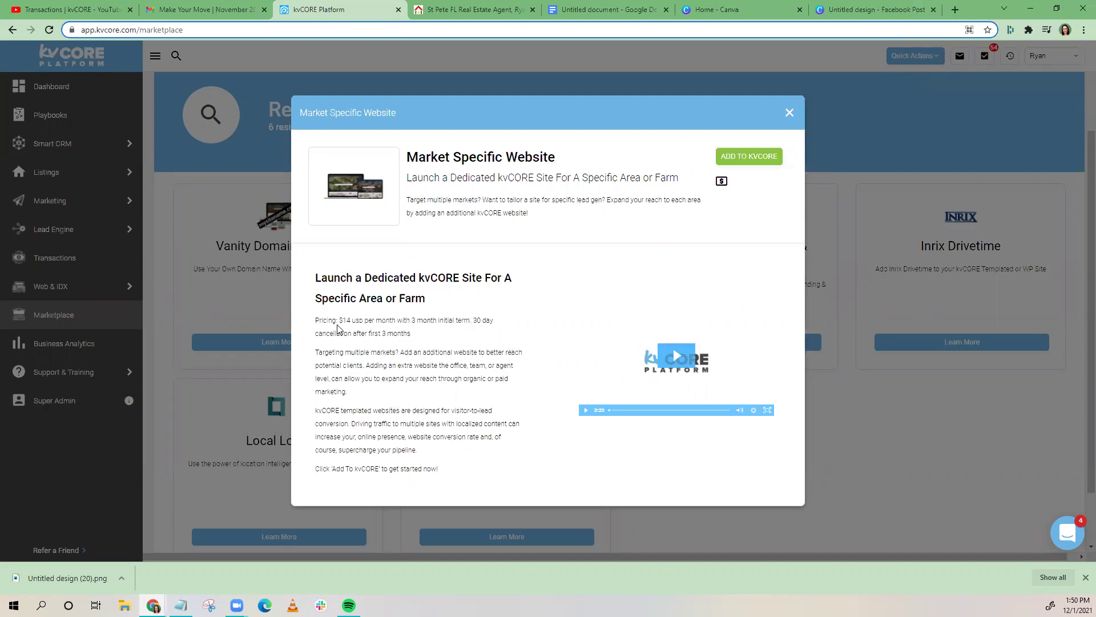
left_click_drag(340, 321, 366, 323)
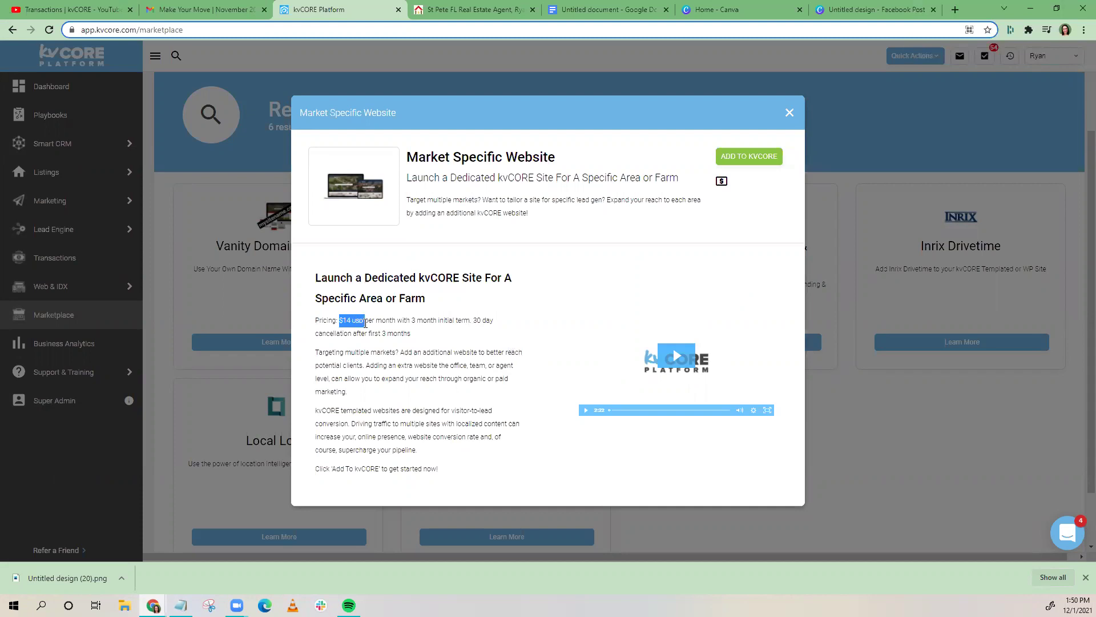
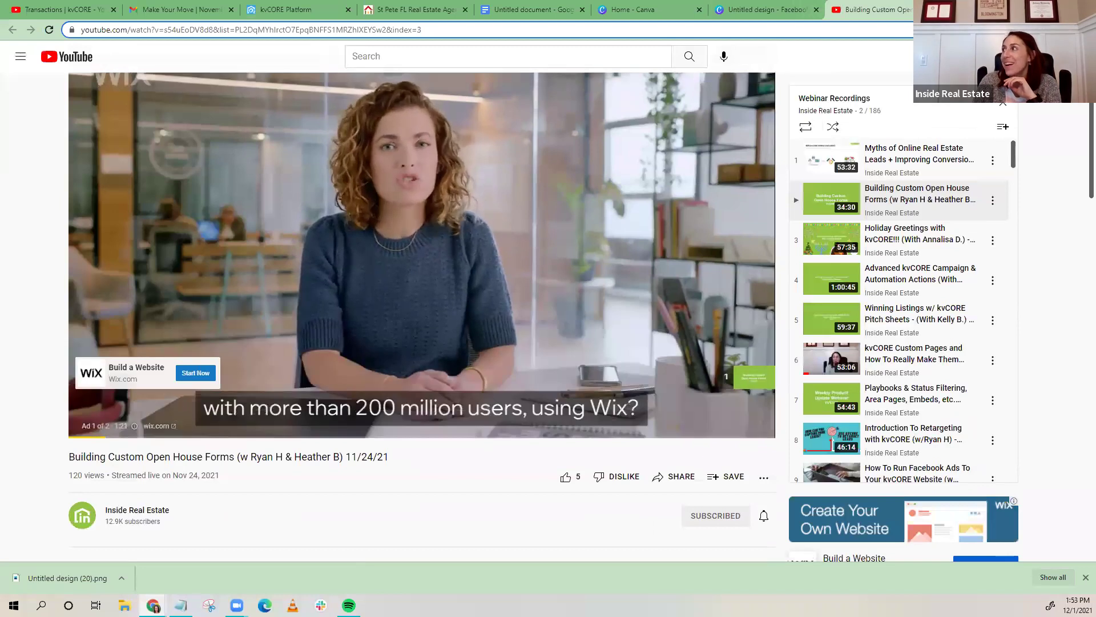
- Pause the "Building Custom Open House Forms" webinar recording on YouTube and switch back to kvCORE
key("ctrl+w")
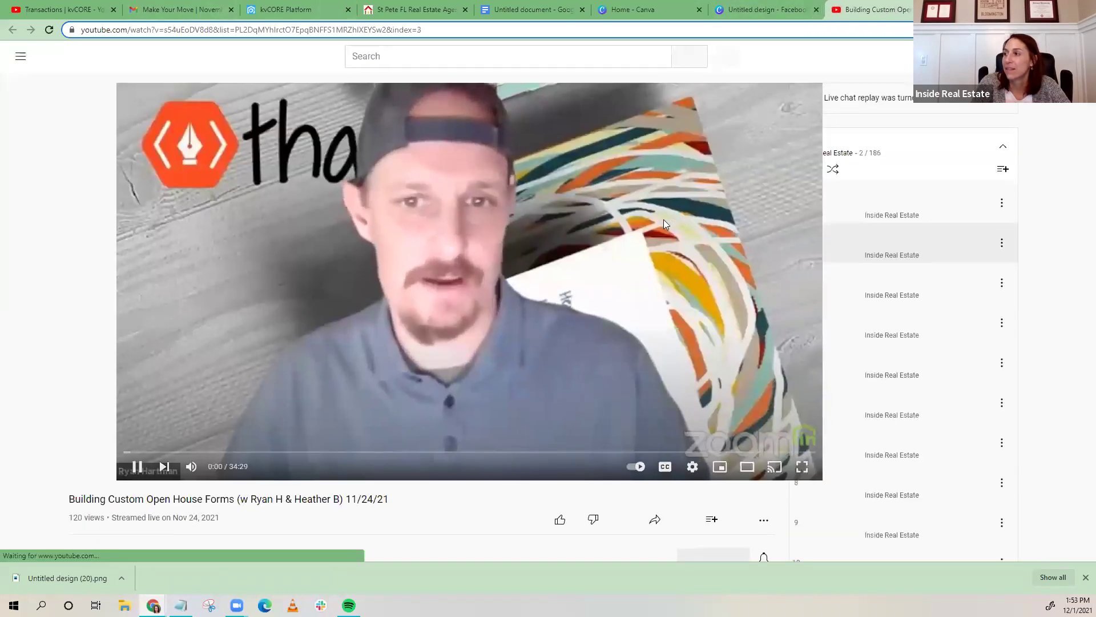
scroll(350, 430, "down", 2)
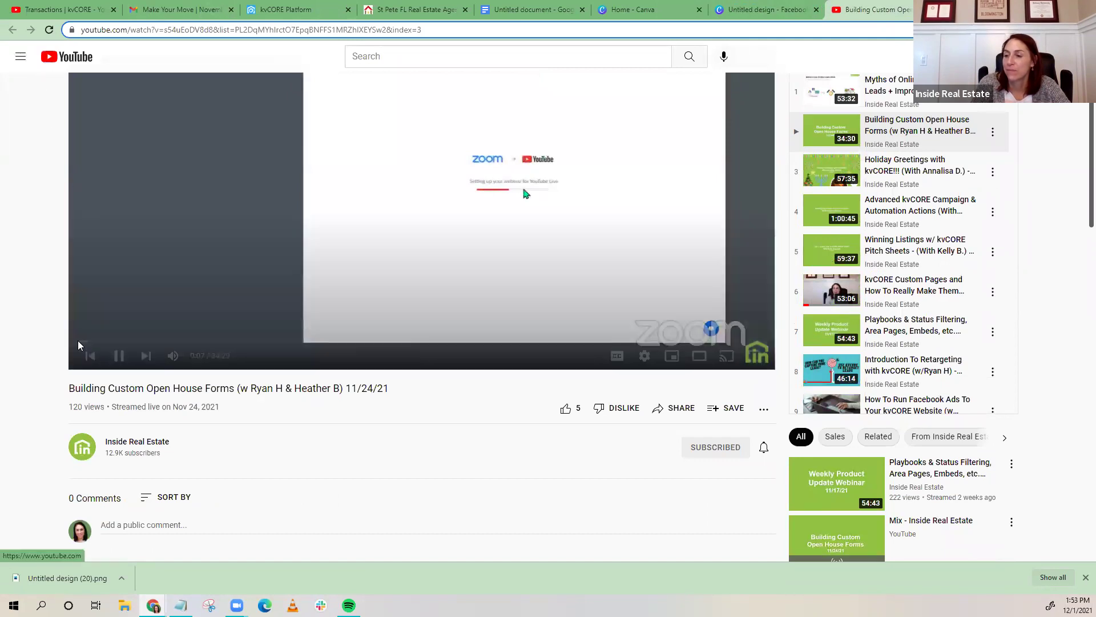
left_click(118, 358)
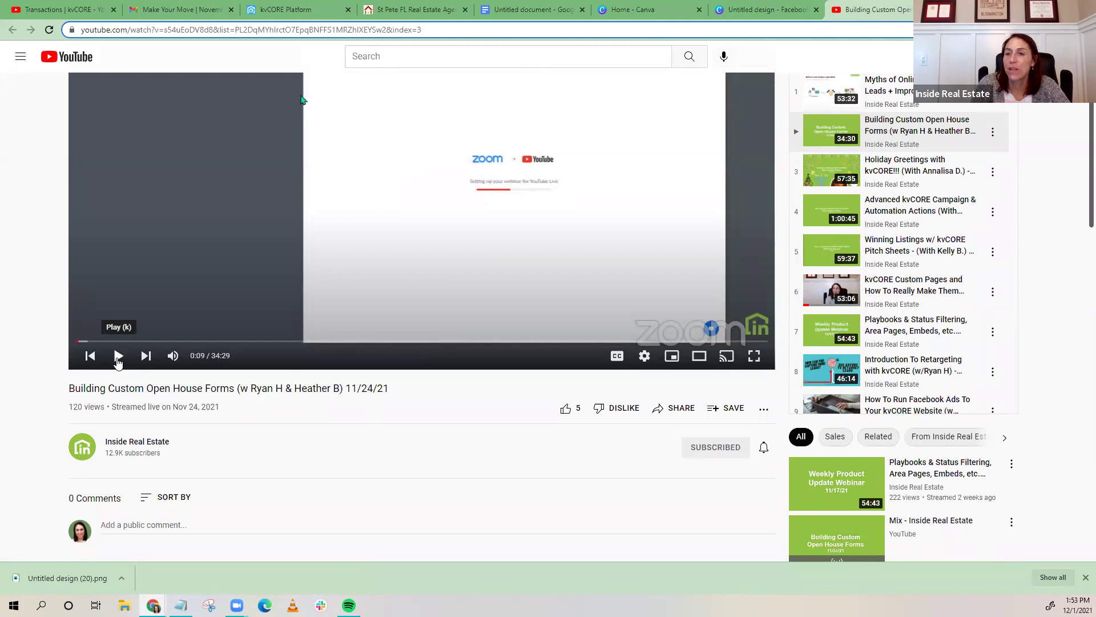
left_click(47, 12)
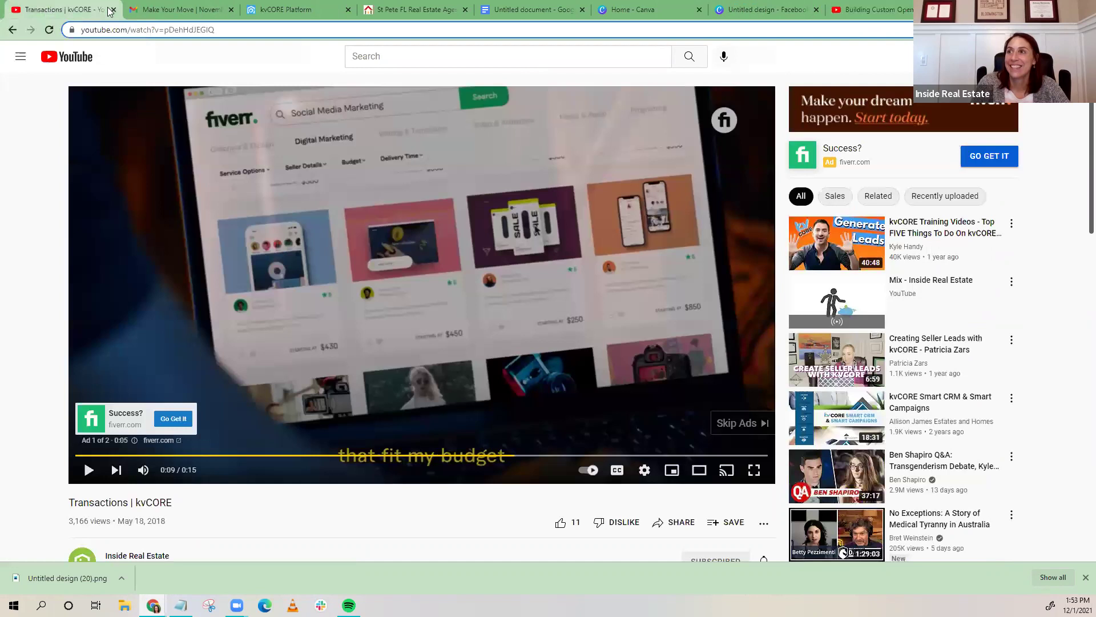
left_click(172, 10)
left_click(295, 12)
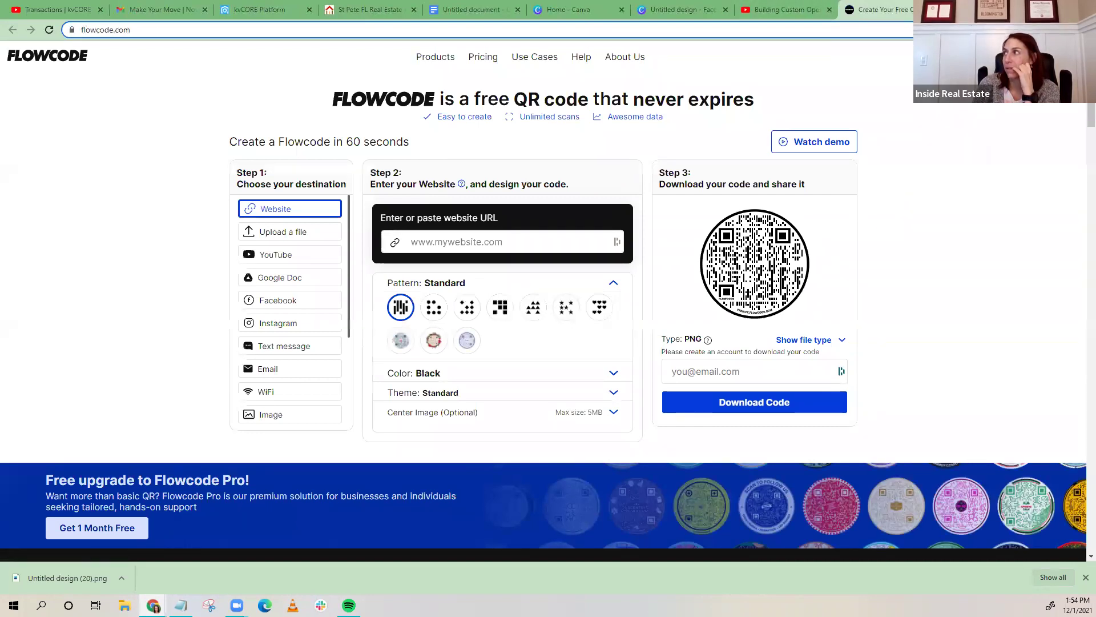
- Close the Flowcode page, return to kvCORE, and close the Market Specific Website details
key("ctrl+w")
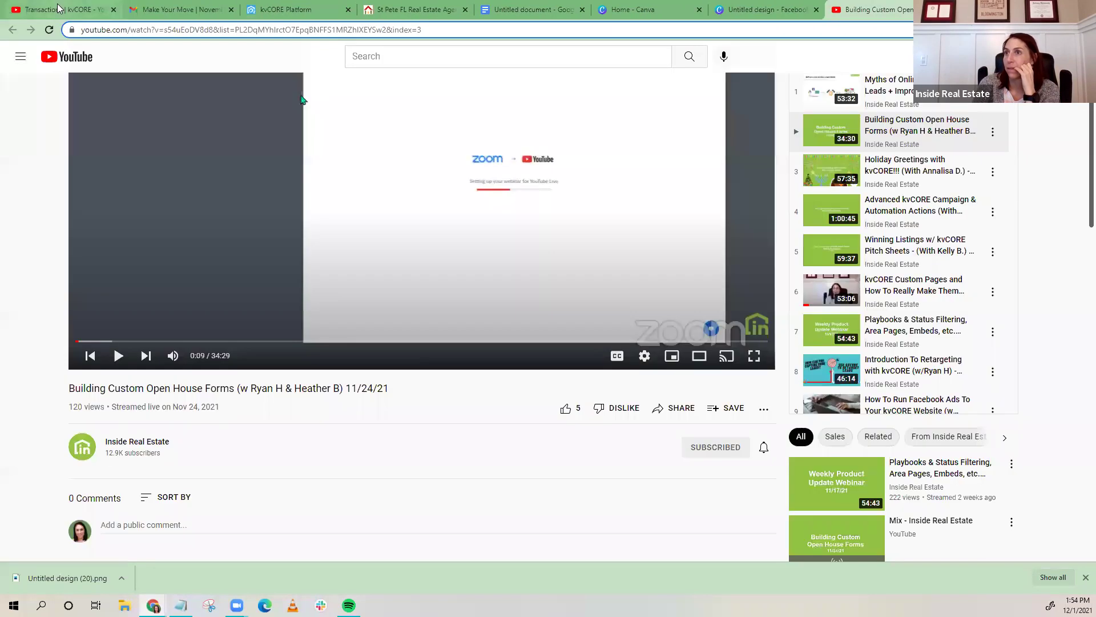
left_click(318, 7)
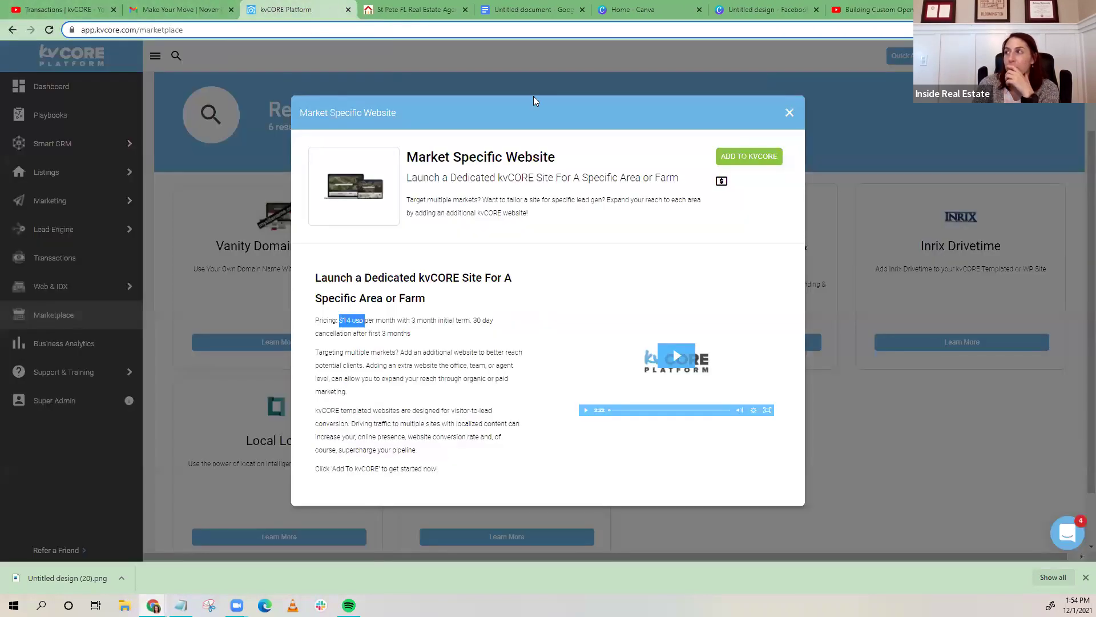
left_click(789, 112)
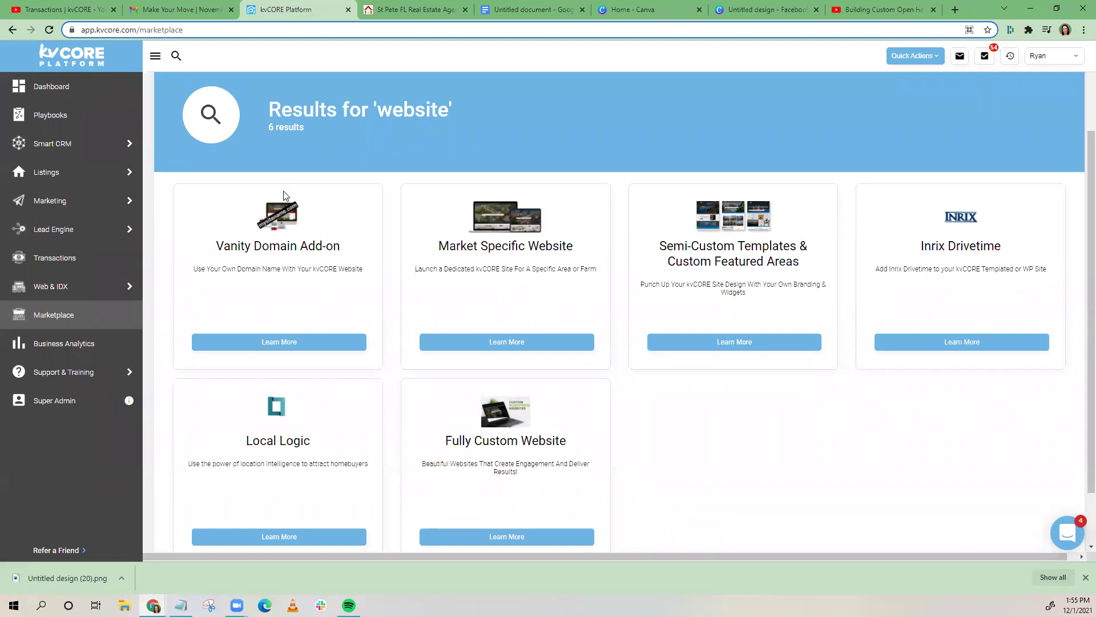
mouse_move(82, 147)
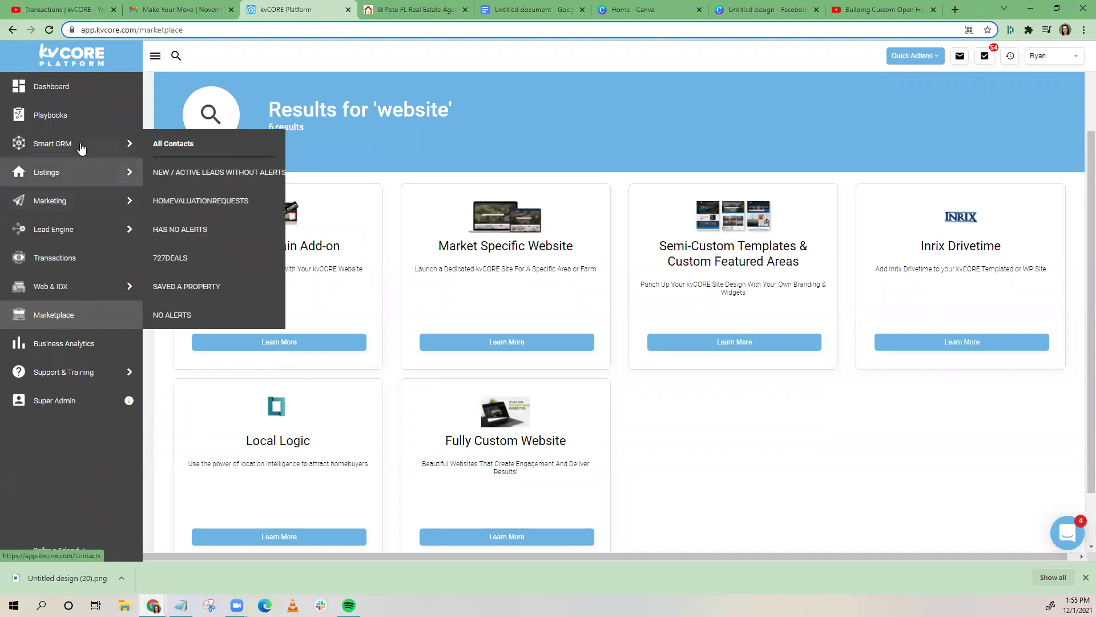
mouse_move(82, 205)
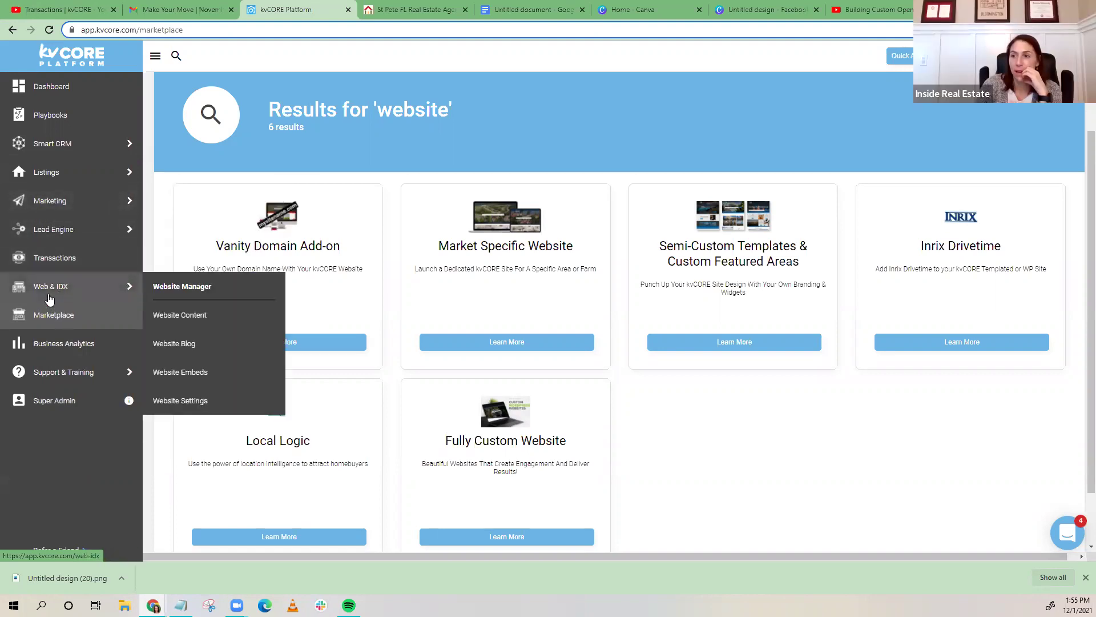
- View the Call and Text Capture page, and open the Website Embeds page to show the website QR code
mouse_move(63, 237)
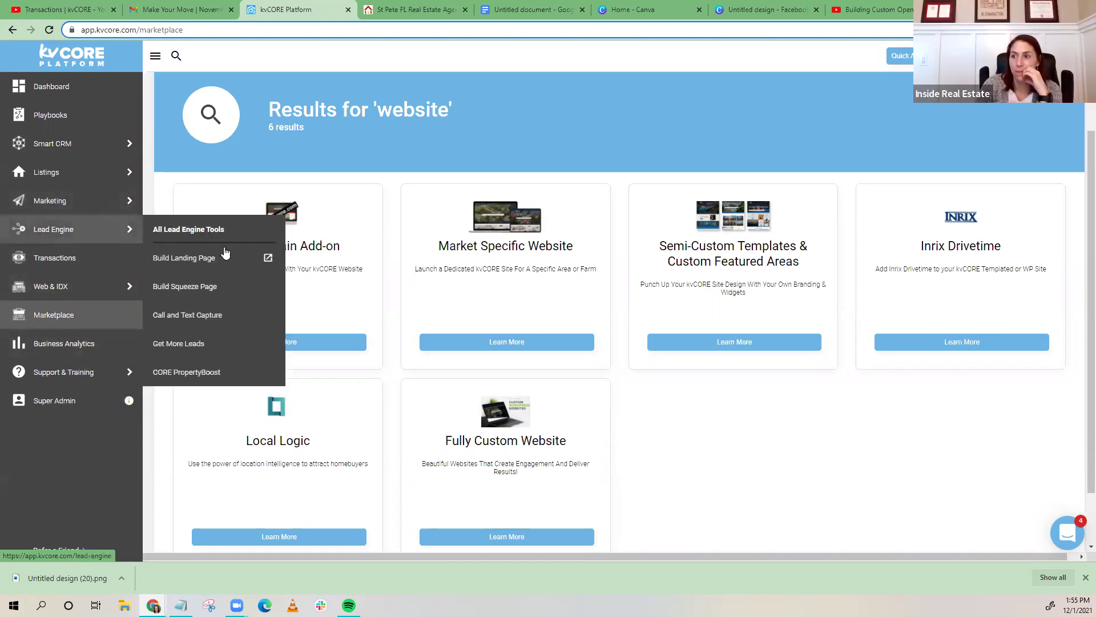
left_click(202, 323)
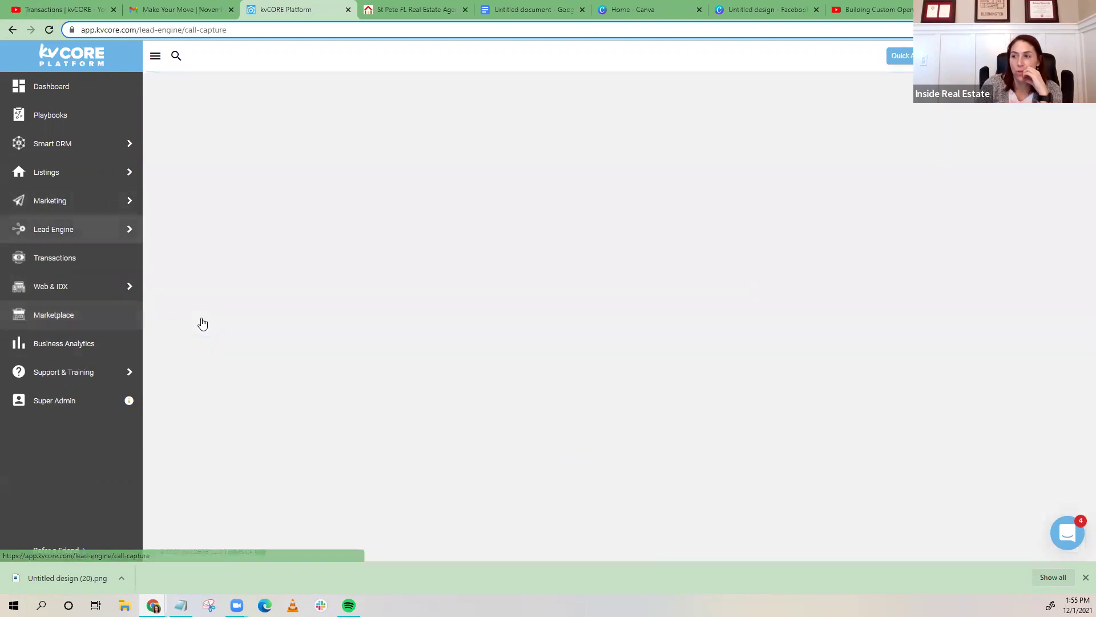
mouse_move(79, 235)
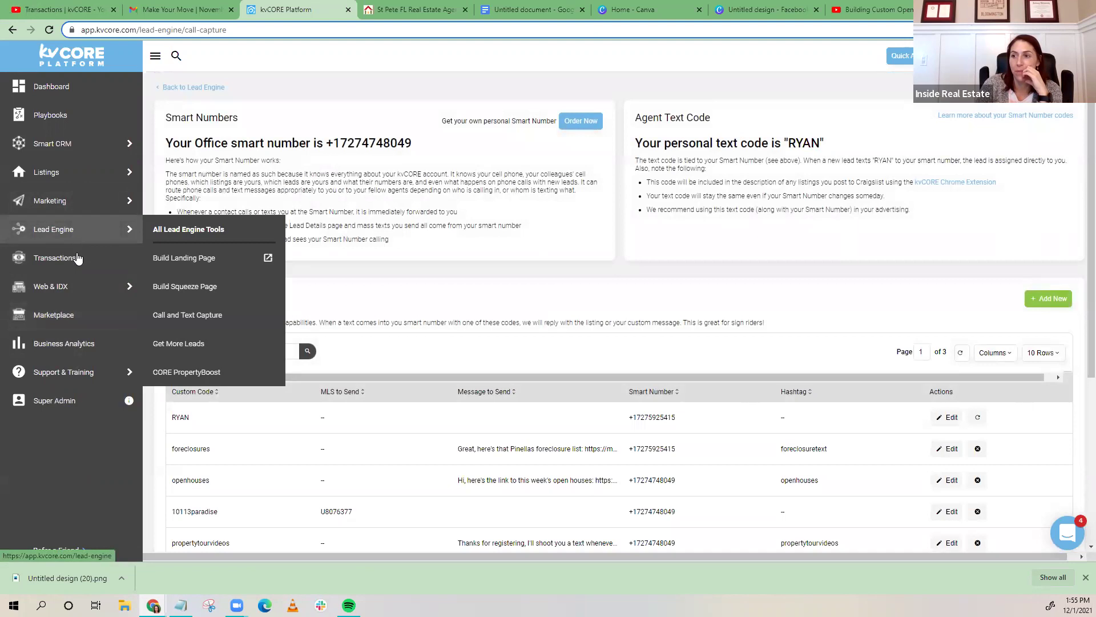
mouse_move(74, 289)
left_click(198, 372)
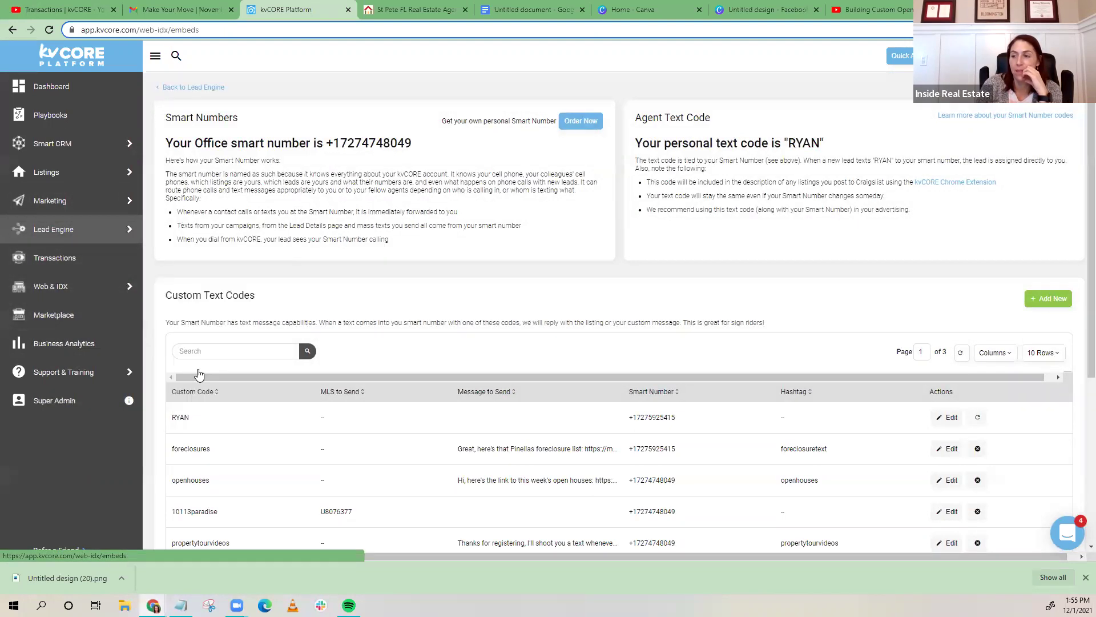
scroll(390, 343, "down", 3)
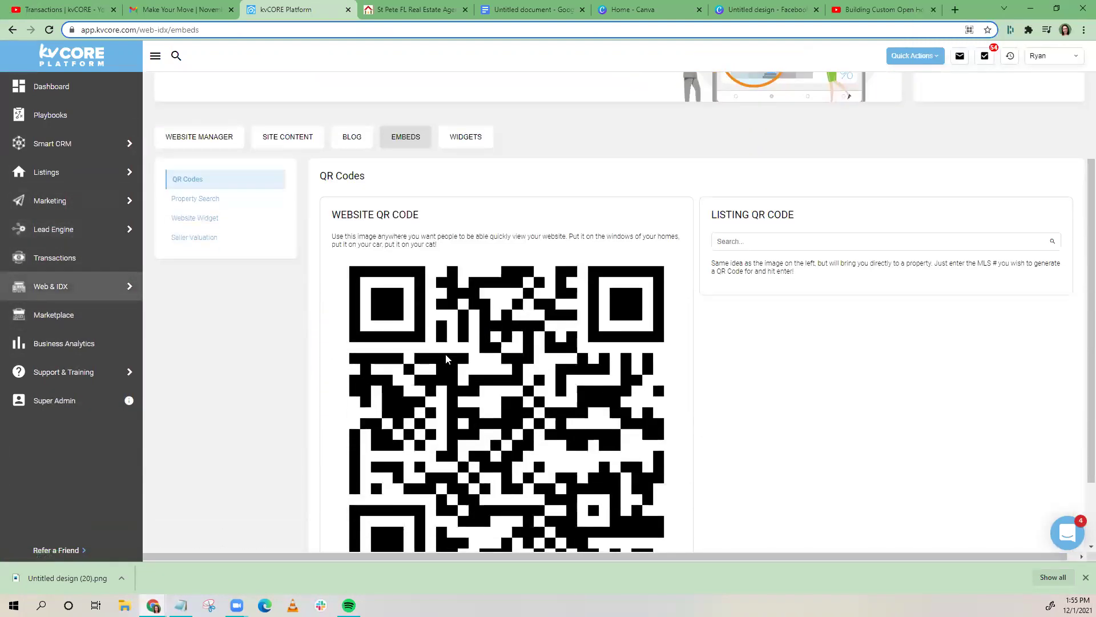
scroll(400, 342, "down", 2)
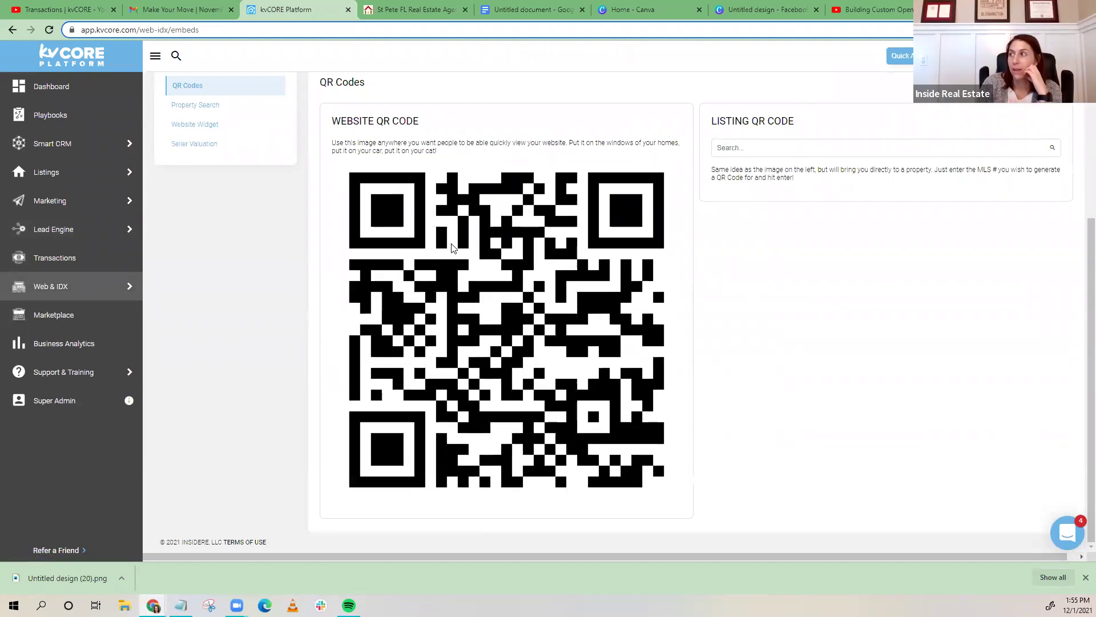
- View the Property Search embed codes, and return to the QR codes to start a listing QR code search
left_click(198, 107)
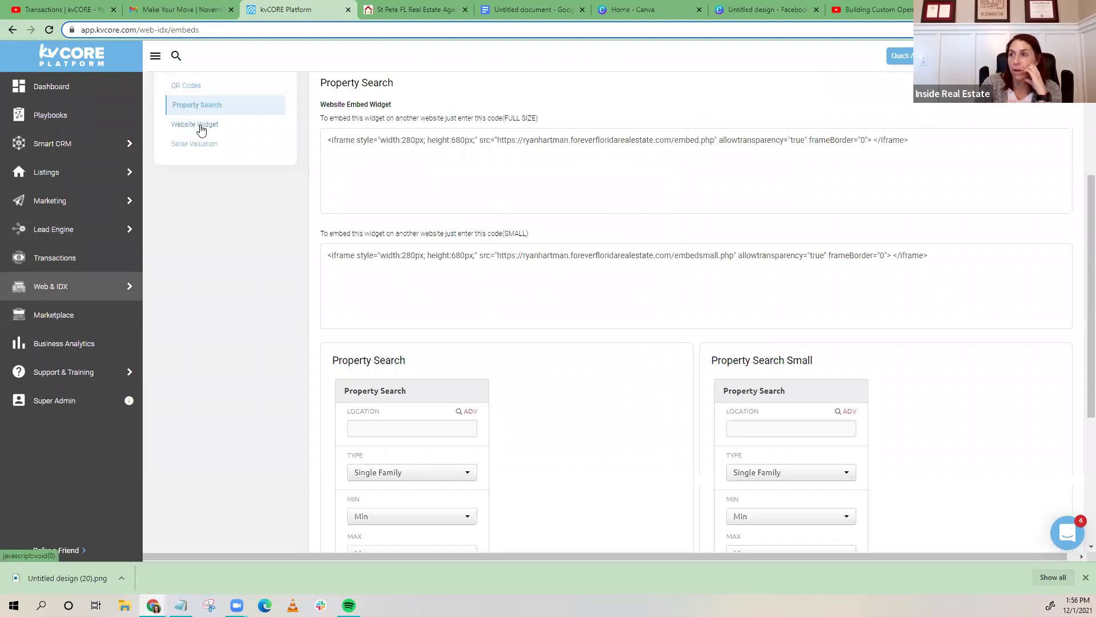
left_click(193, 89)
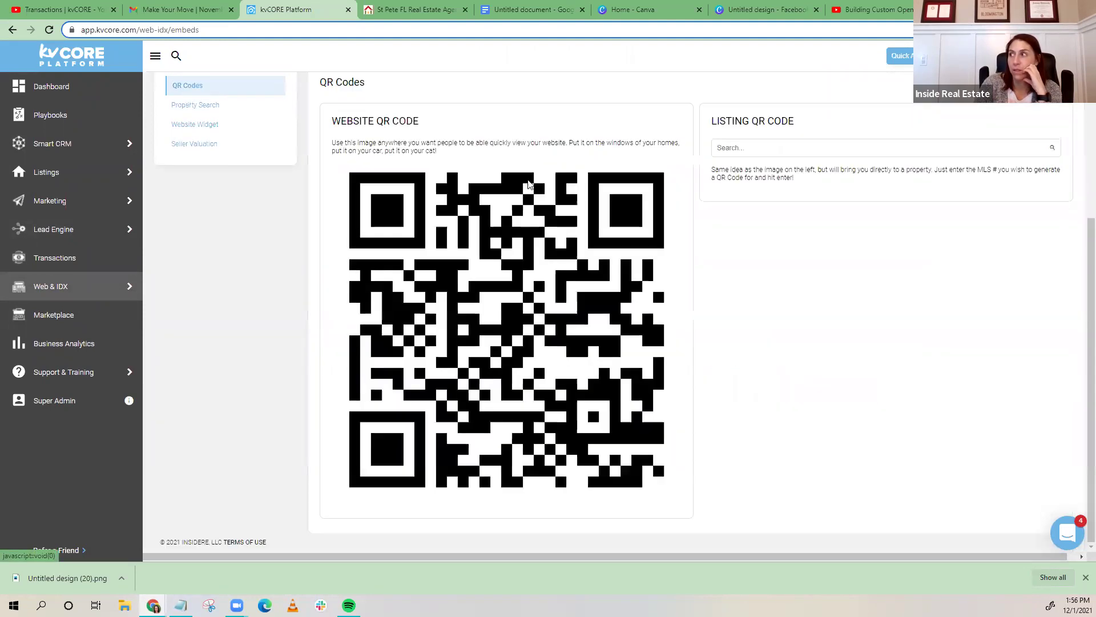
left_click(821, 149)
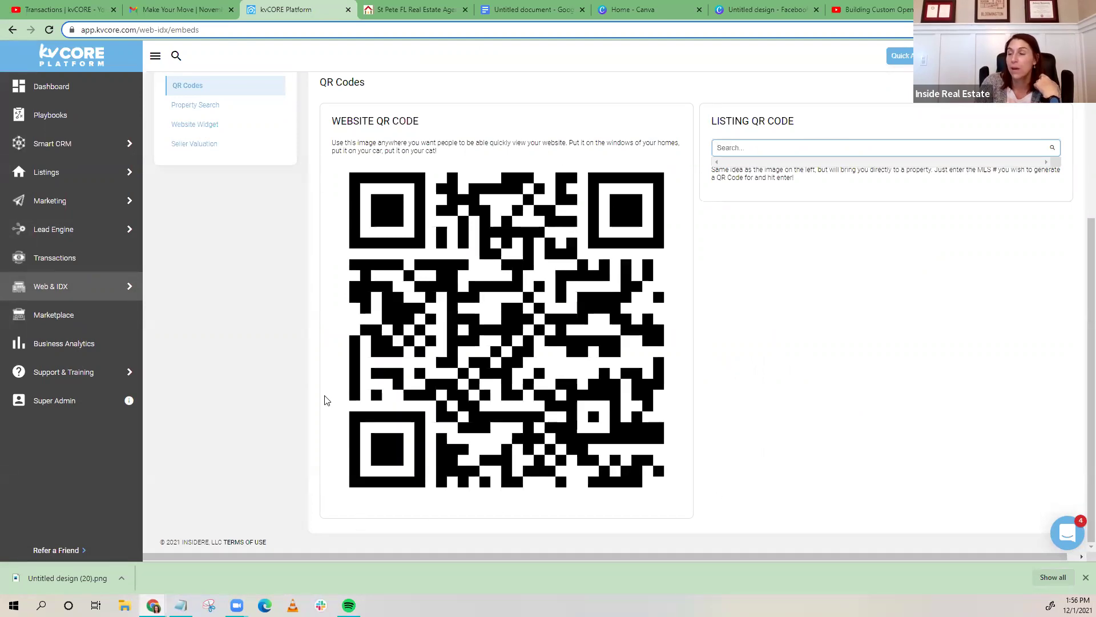
scroll(325, 400, "up", 4)
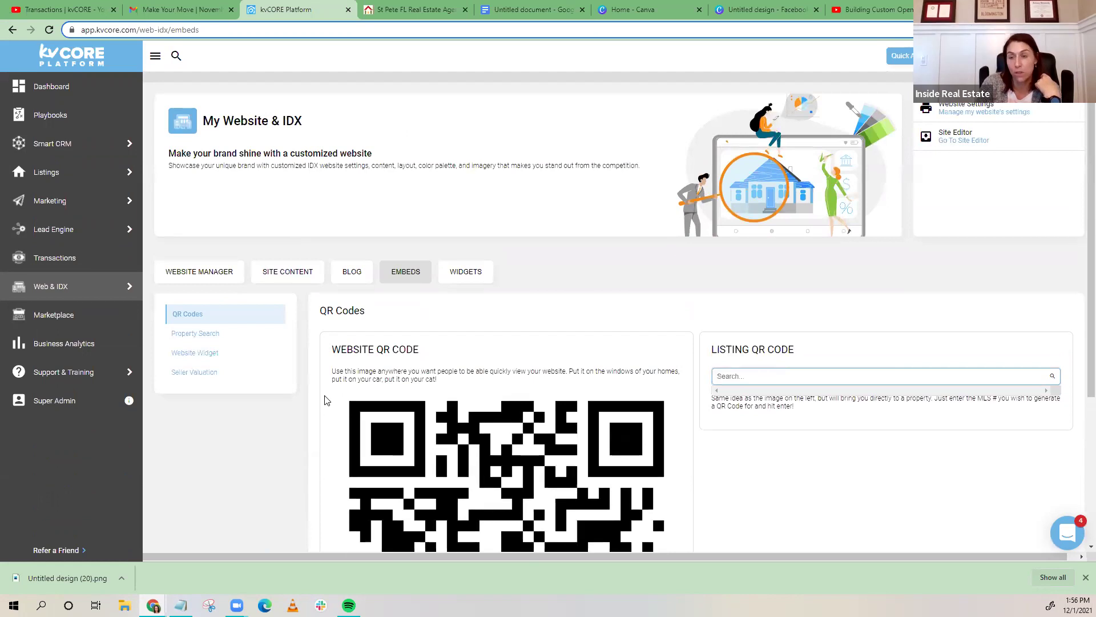
mouse_move(66, 137)
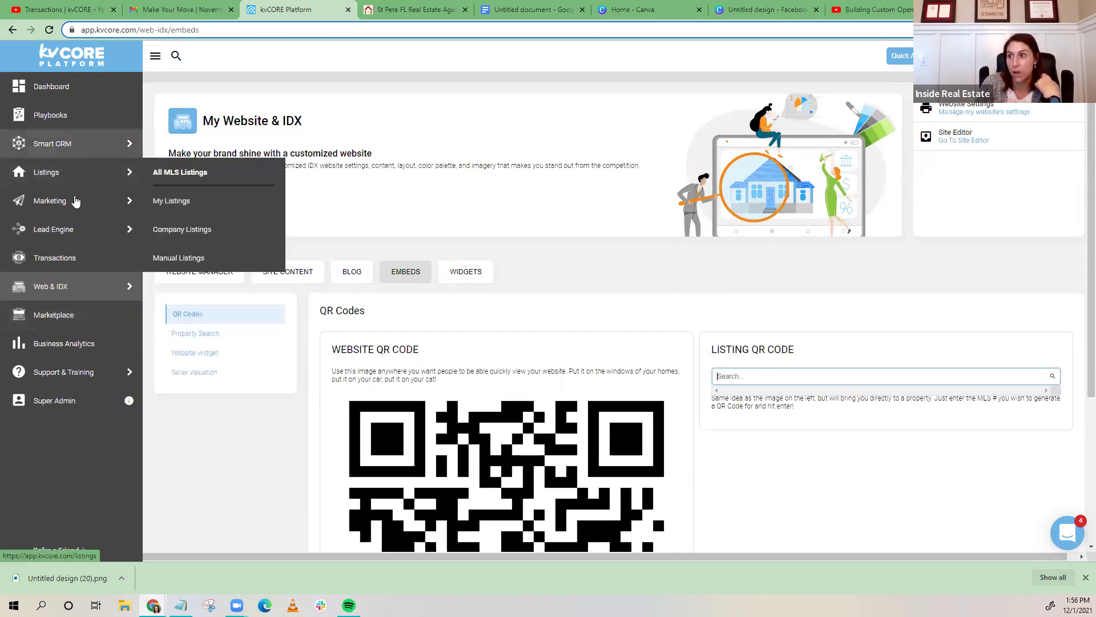
mouse_move(75, 200)
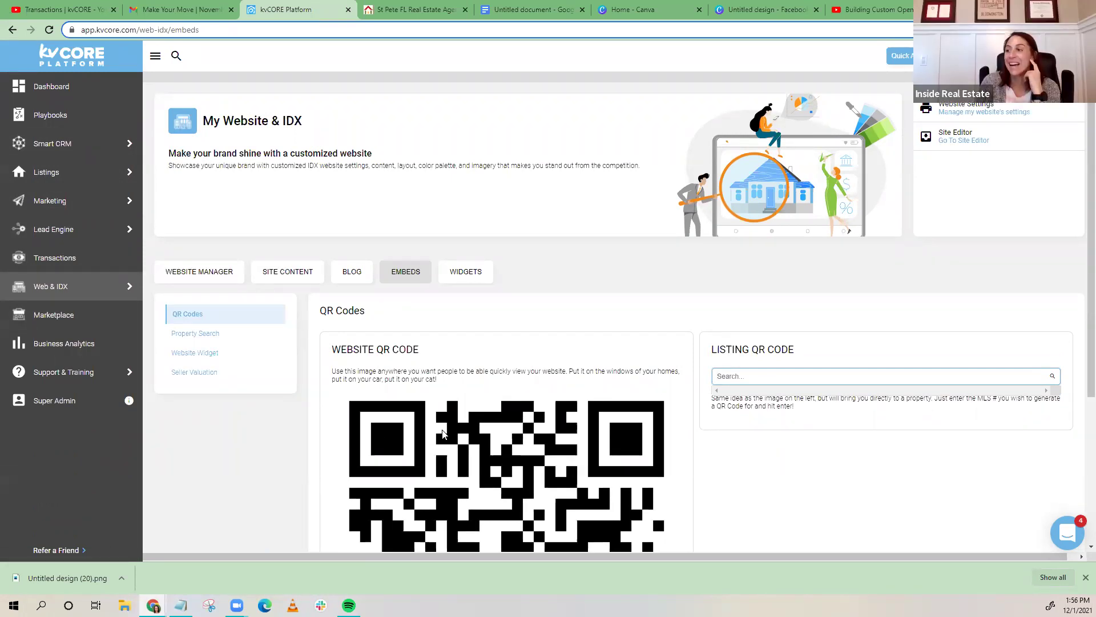
scroll(421, 355, "down", 2)
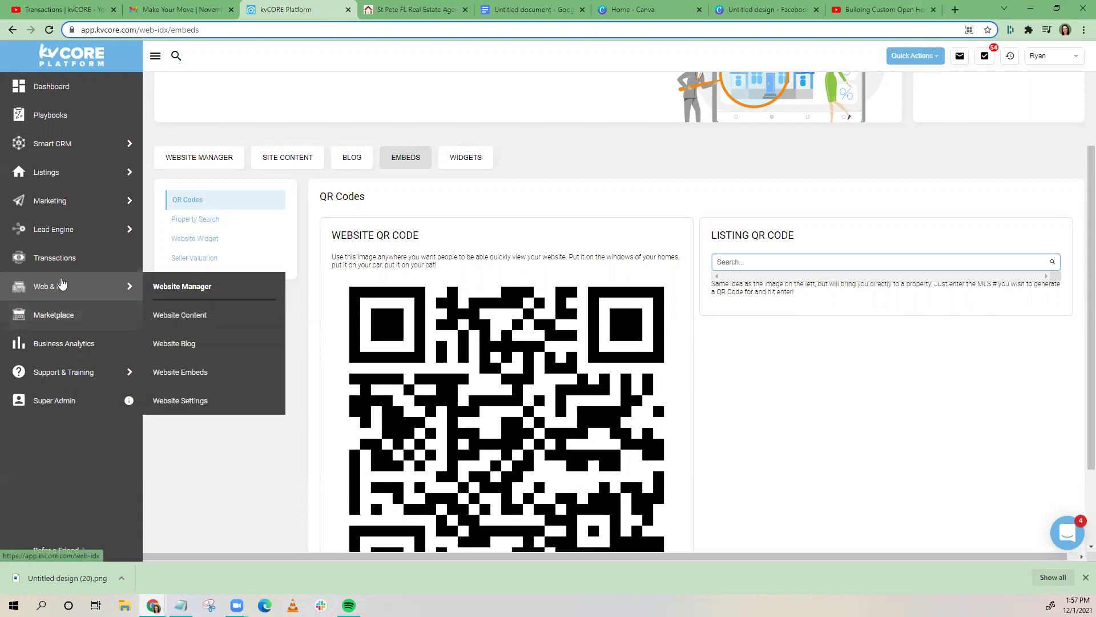
mouse_move(74, 236)
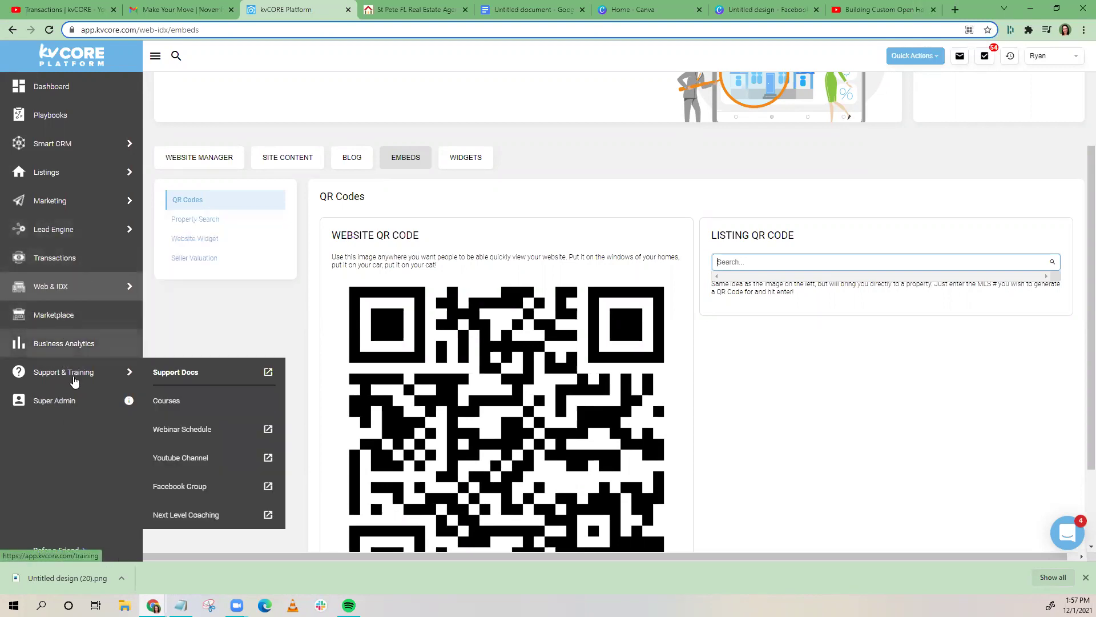
- Search the kvCORE Marketplace for "social" and open the details of the CORE Social add-on
left_click(62, 320)
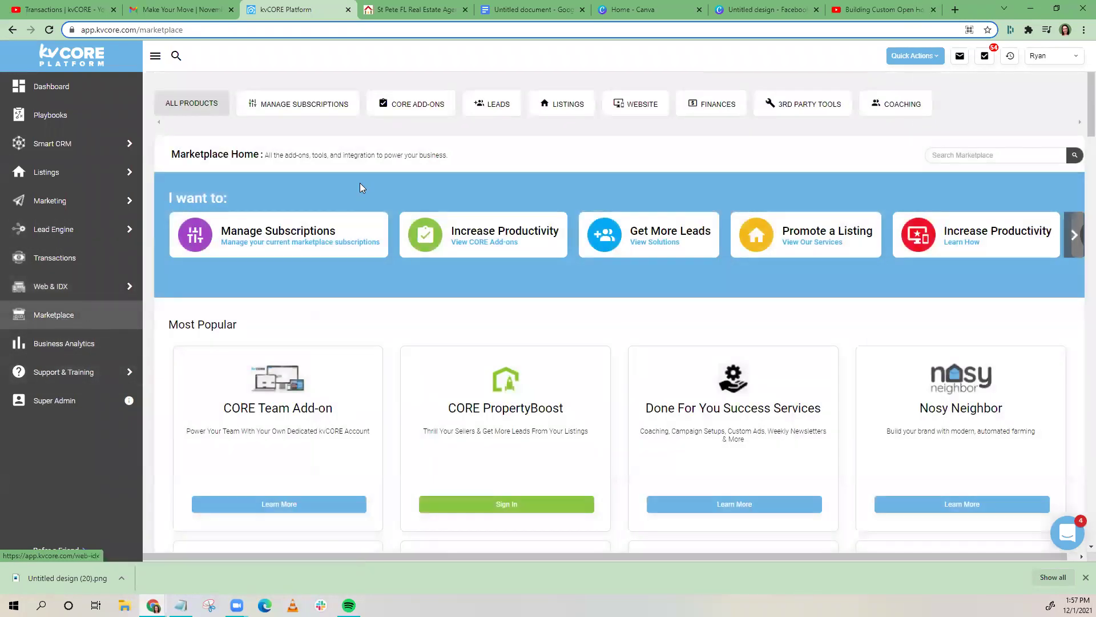
left_click(936, 155)
type("social")
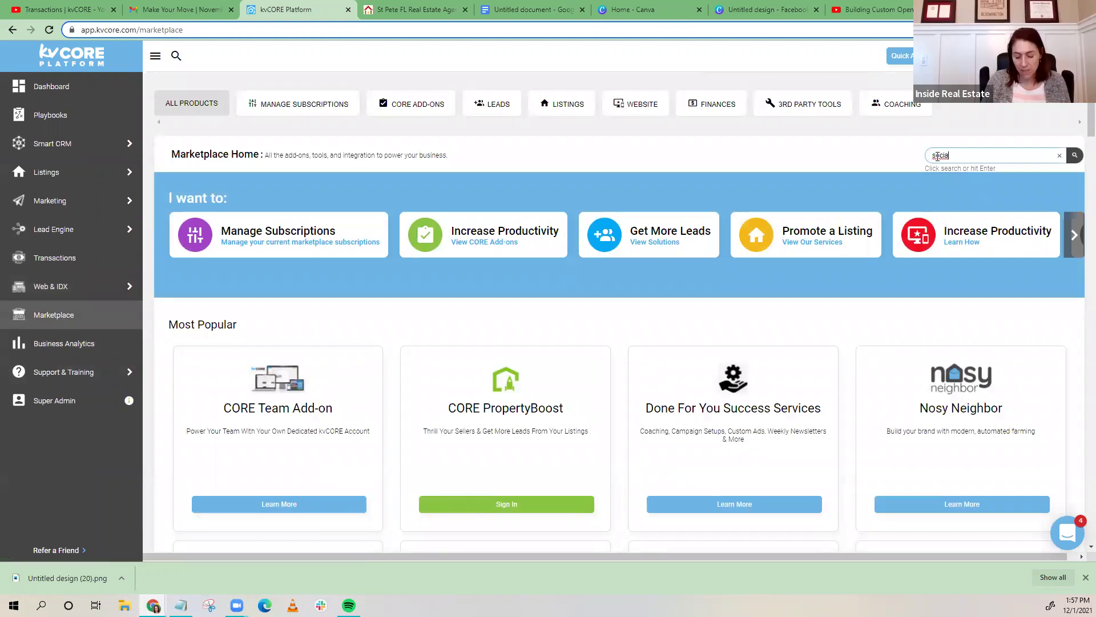
key("Return")
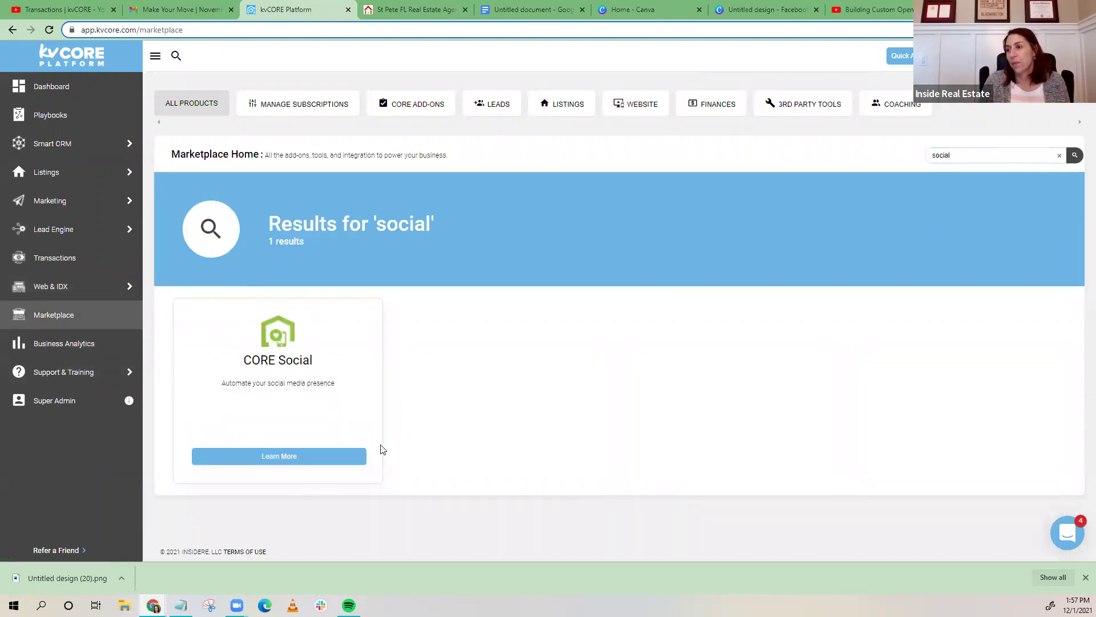
left_click(282, 457)
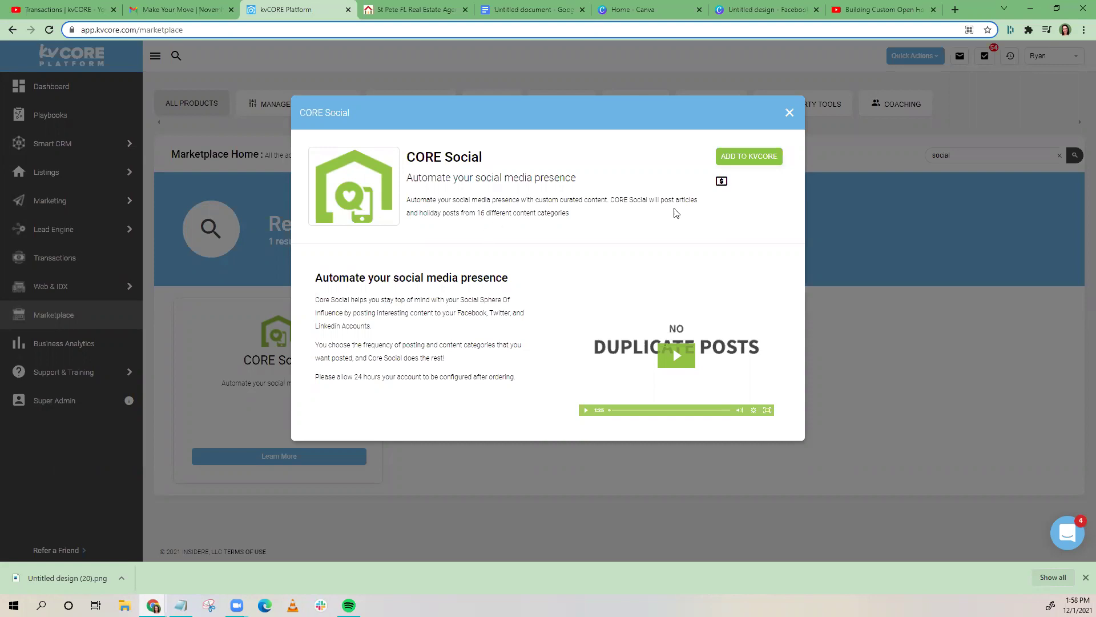
- Open the CORE Social order form and highlight the monthly subscription price in its billing information
left_click(749, 159)
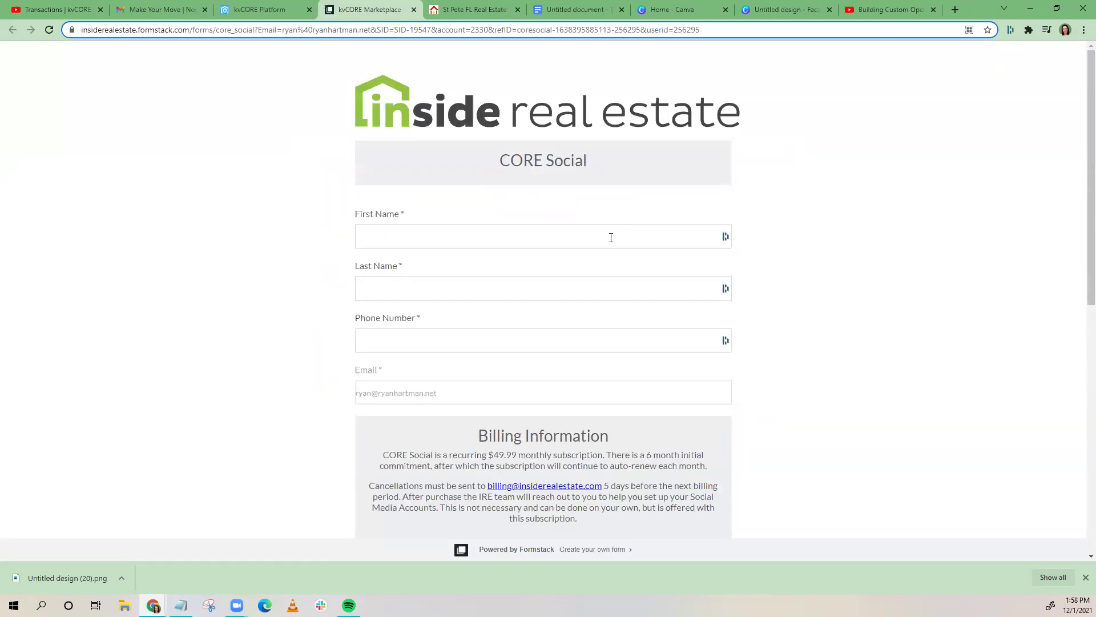
scroll(609, 238, "down", 2)
left_click_drag(494, 340, 518, 338)
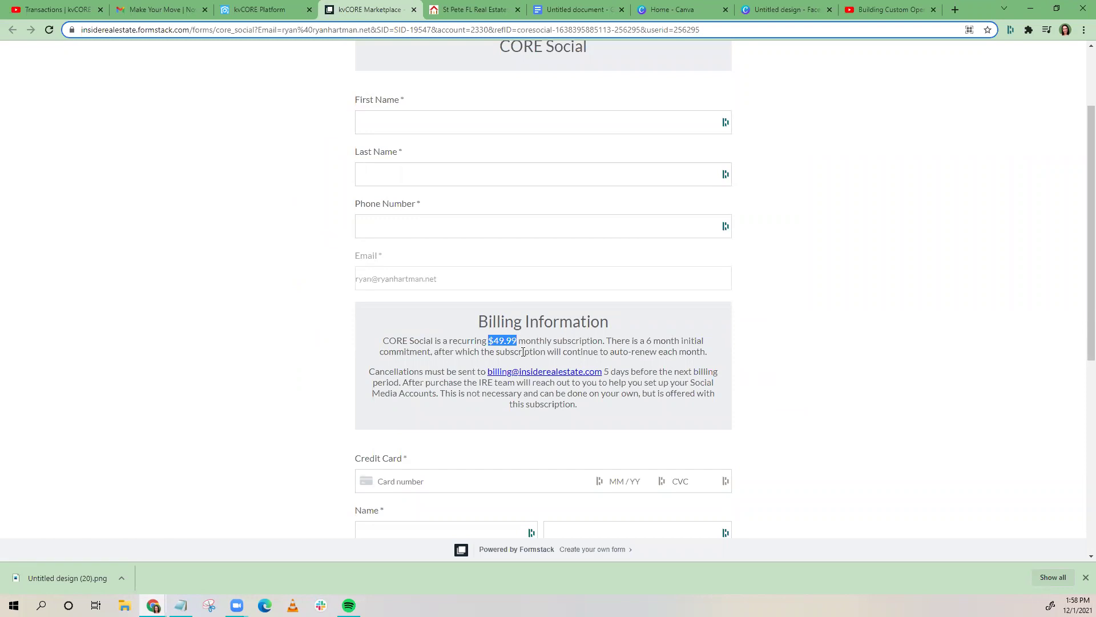
scroll(522, 351, "down", 2)
scroll(522, 354, "up", 4)
- Switch back to kvCORE, close the CORE Social details, and open them again from the search results
left_click(260, 9)
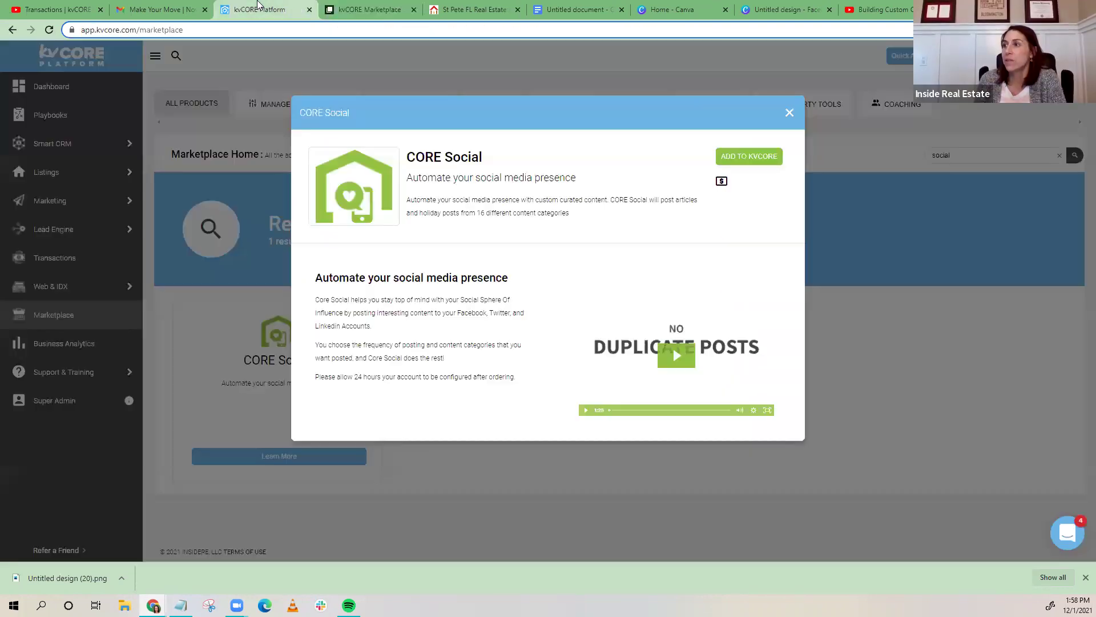
left_click(788, 111)
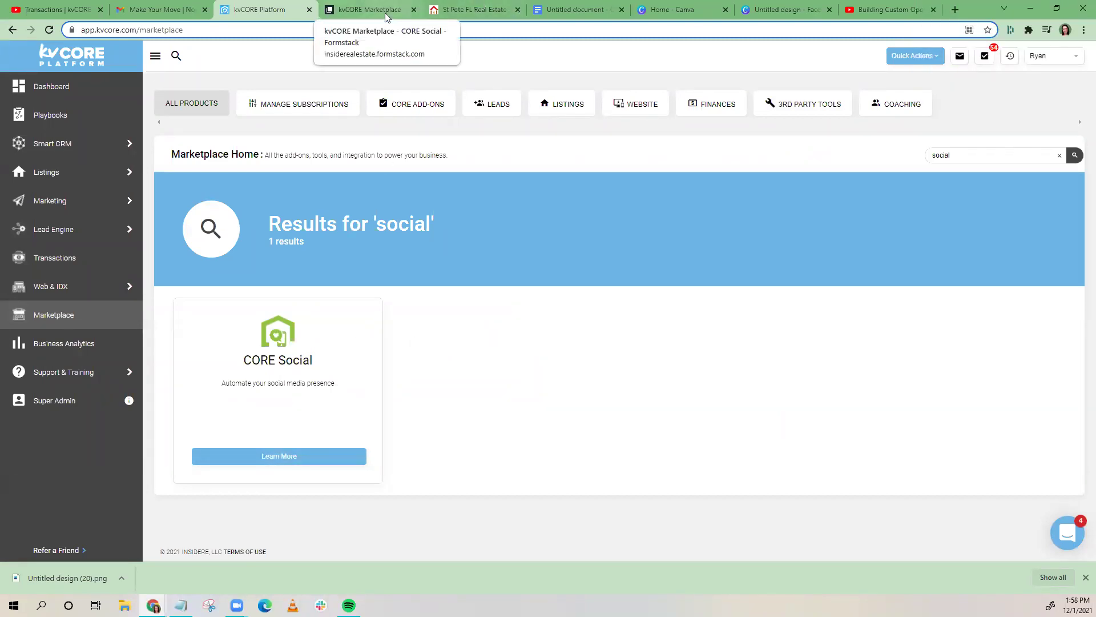
left_click(277, 455)
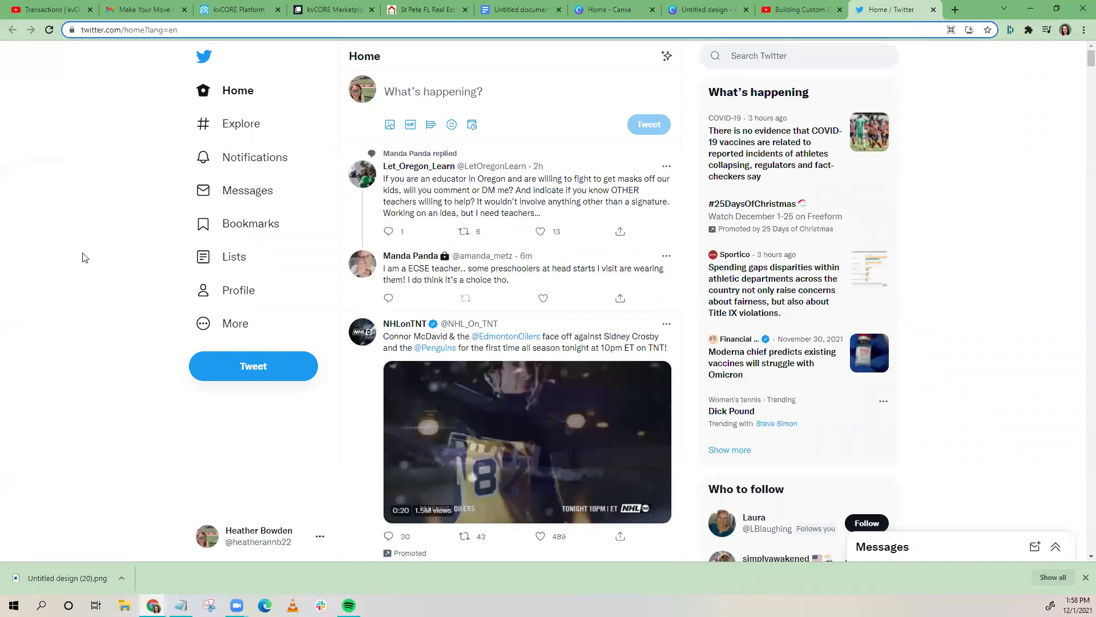
- Search Twitter for the handle of the kvCORE demo account and open its profile
left_click(758, 53)
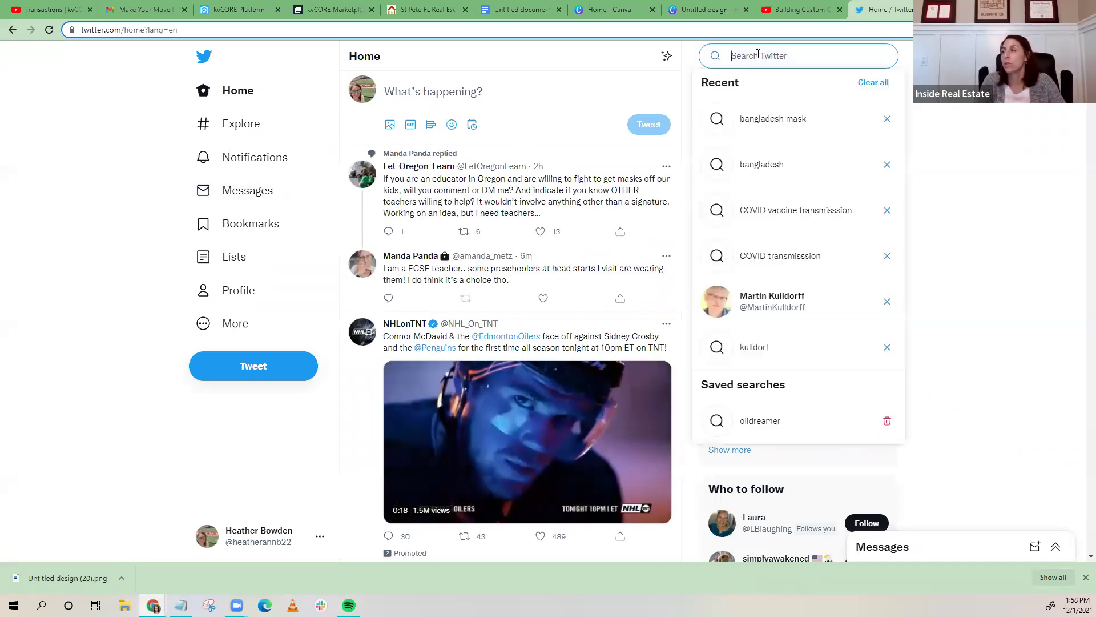
type("@")
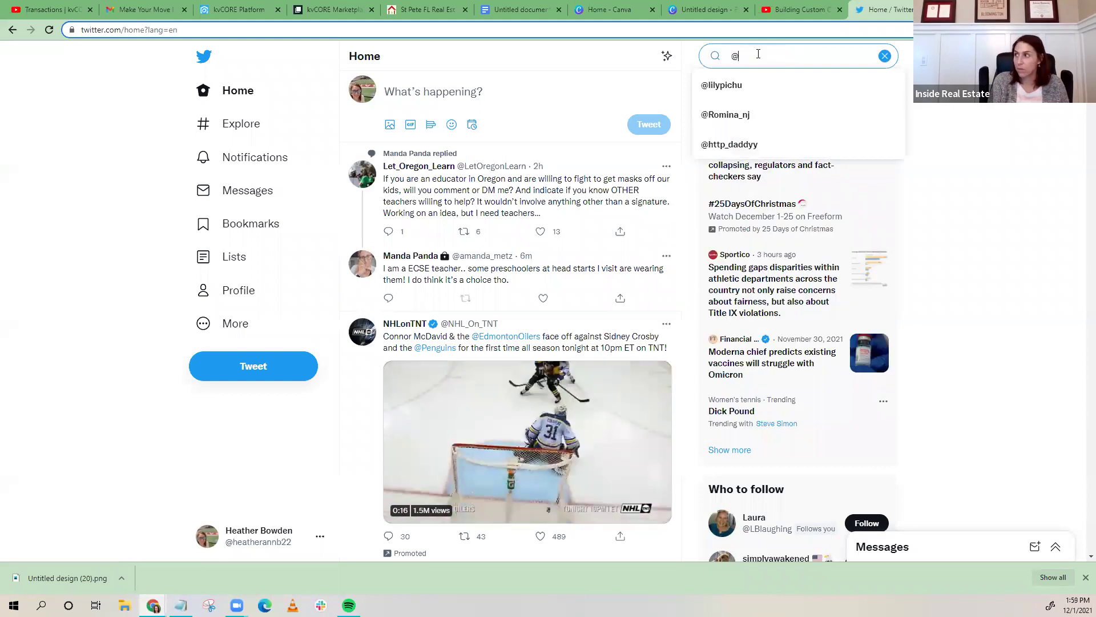
type("chri")
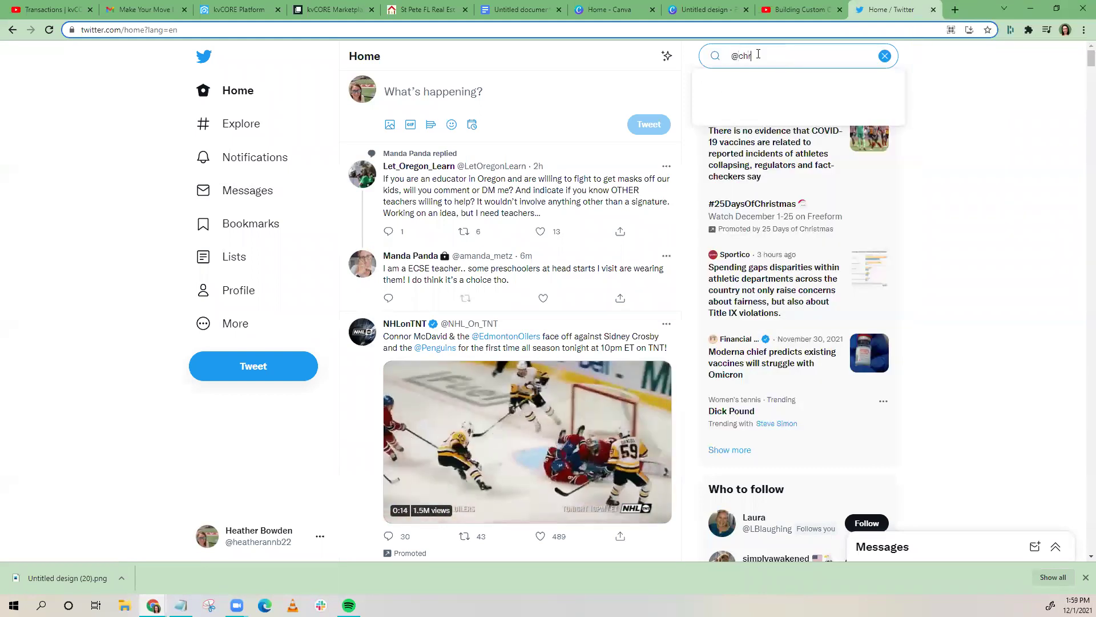
type("s")
key("BackSpace")
type("istianire")
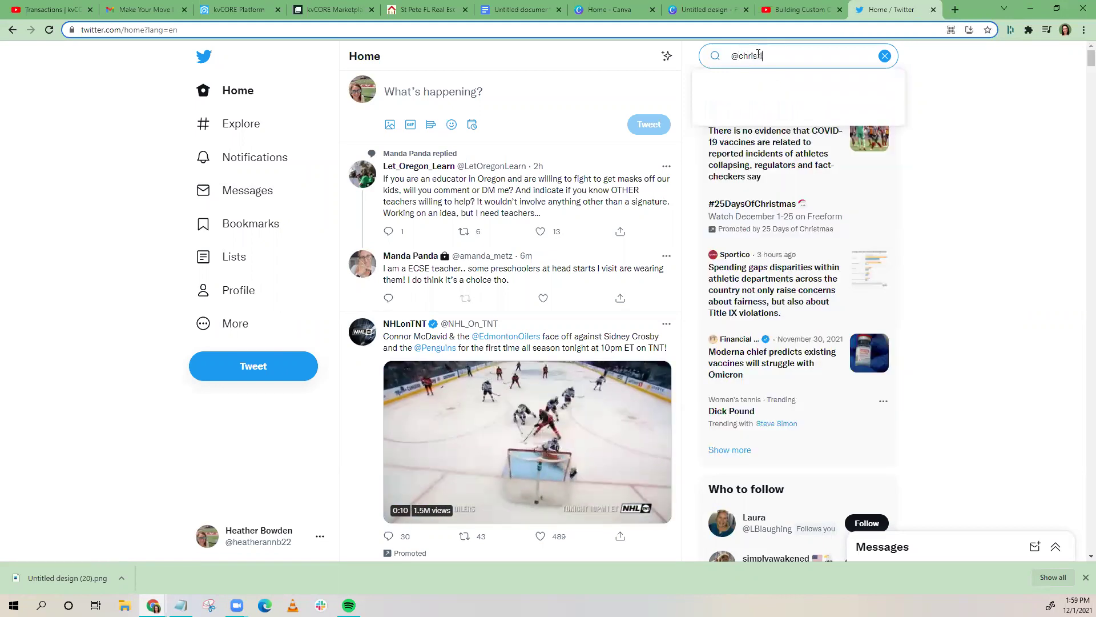
type("2")
key("Return")
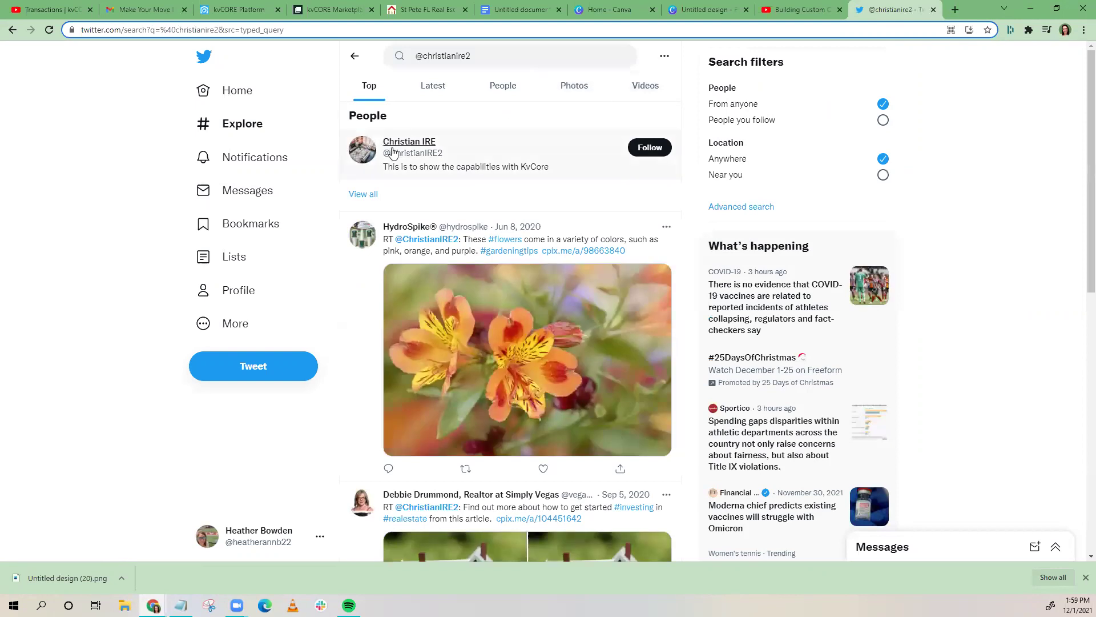
left_click(407, 142)
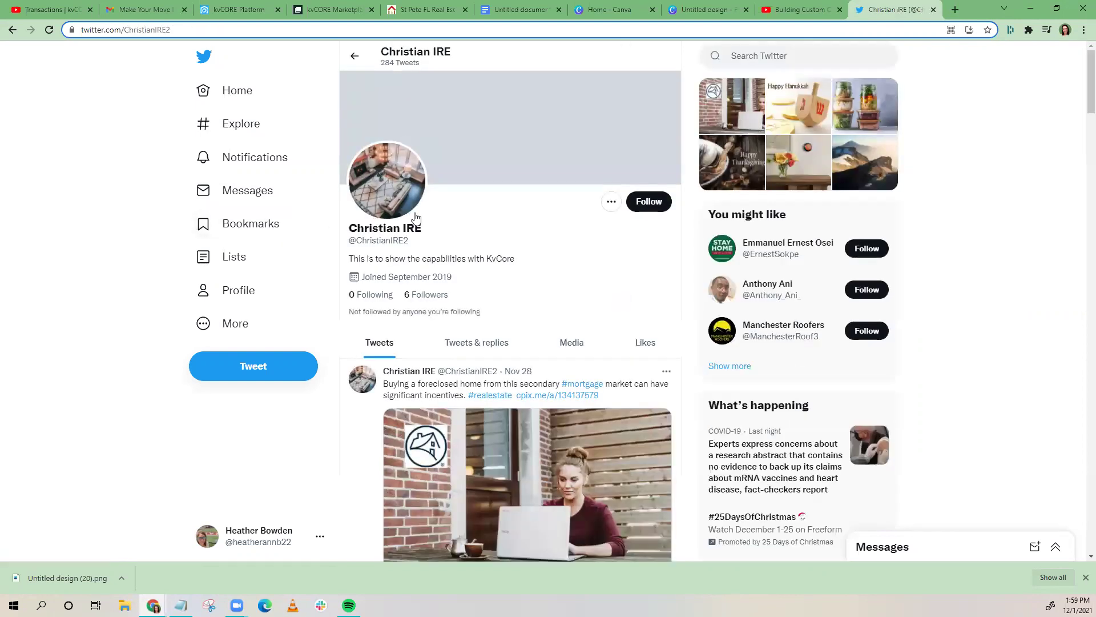
- Look through the demo account's tweets for examples of real estate, holiday and lifestyle posts
scroll(464, 302, "down", 8)
scroll(464, 302, "down", 5)
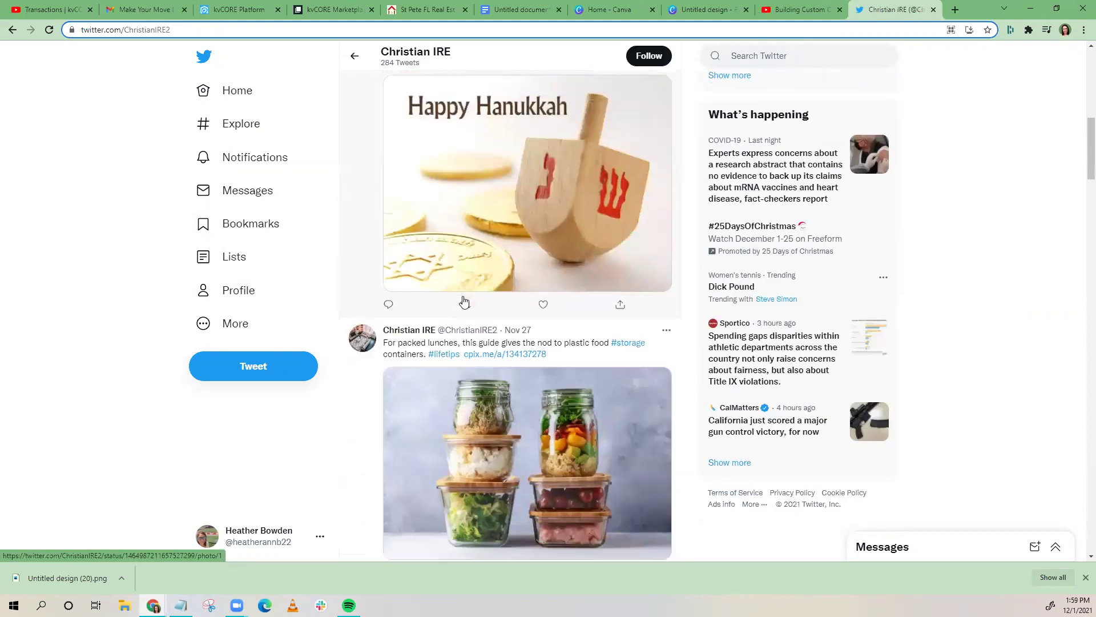
scroll(463, 302, "down", 10)
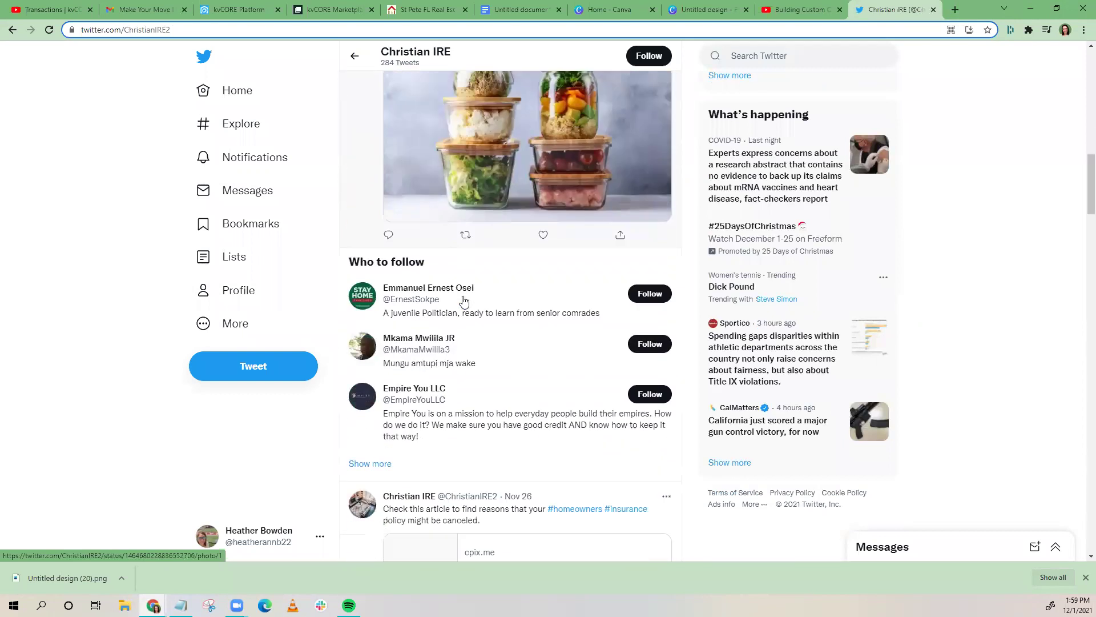
scroll(464, 302, "down", 7)
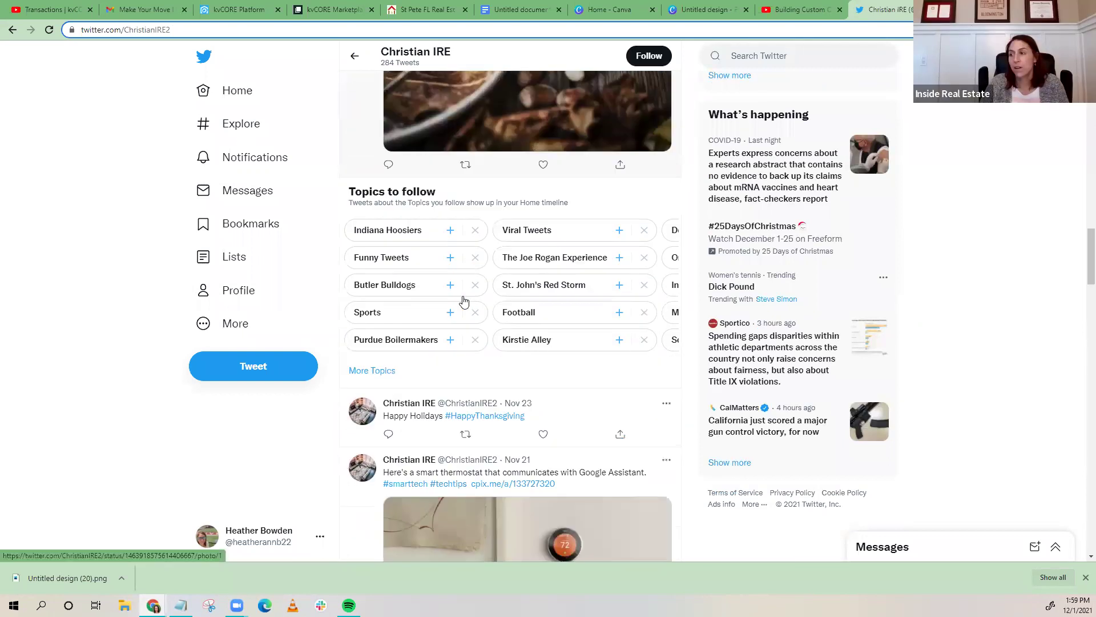
scroll(463, 302, "down", 2)
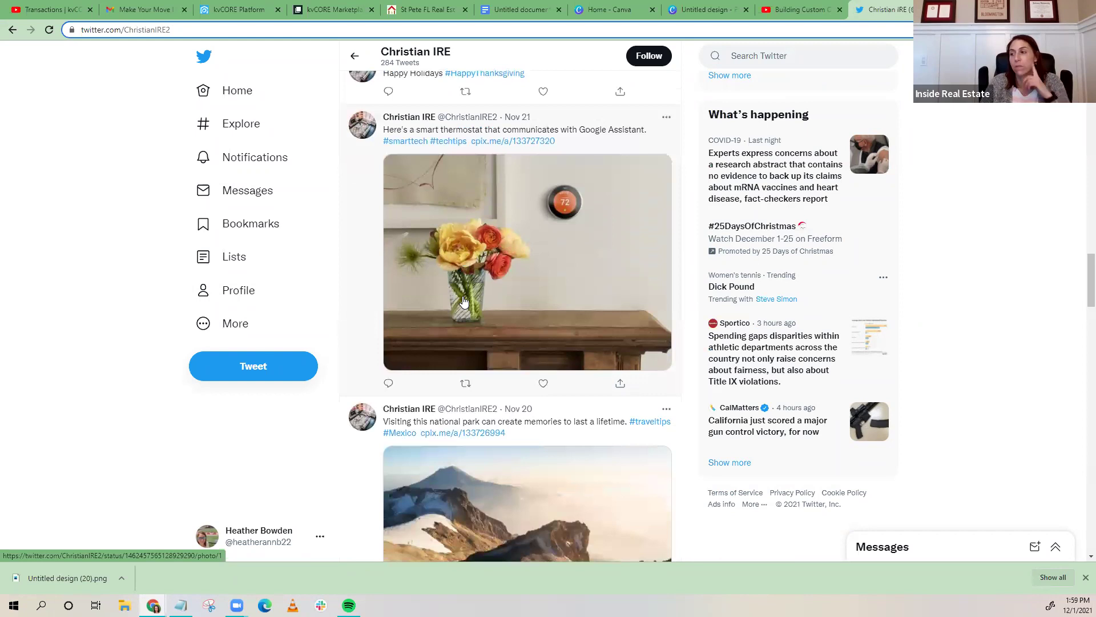
scroll(463, 302, "down", 1)
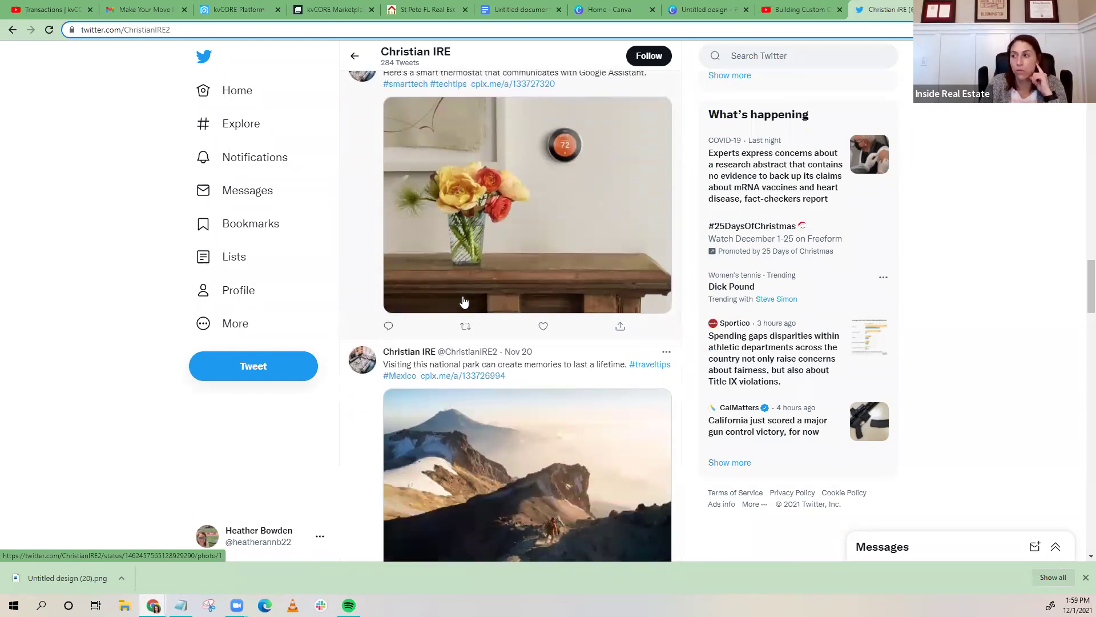
scroll(463, 302, "down", 4)
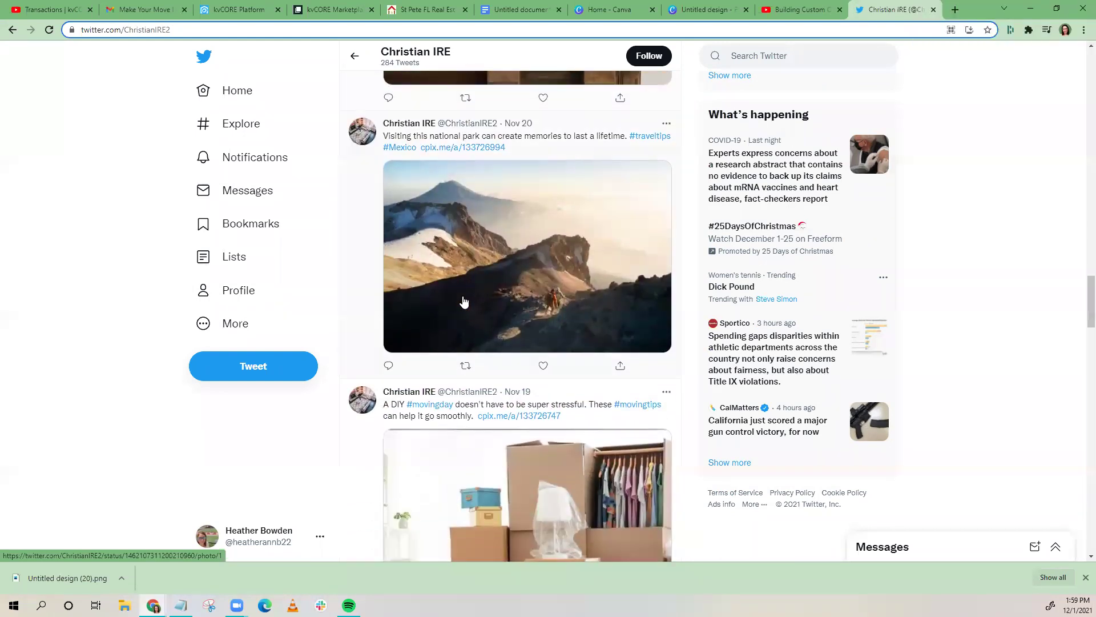
- Examine the demo account's older November tweets for examples of moving tips, listing, home improvement and remembrance posts
scroll(464, 302, "down", 3)
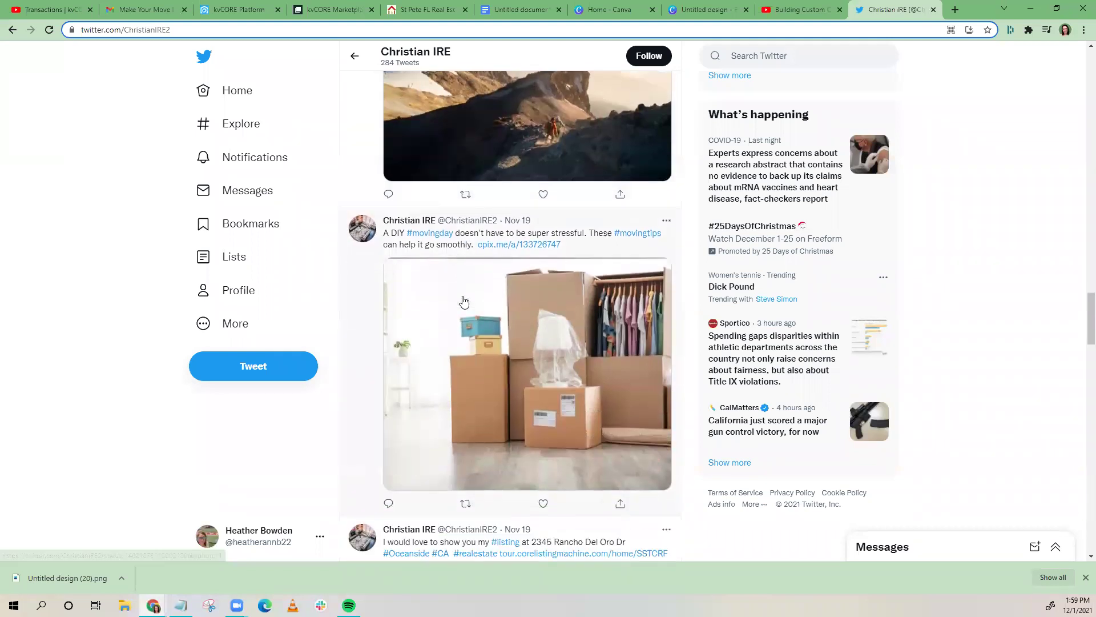
scroll(463, 302, "down", 8)
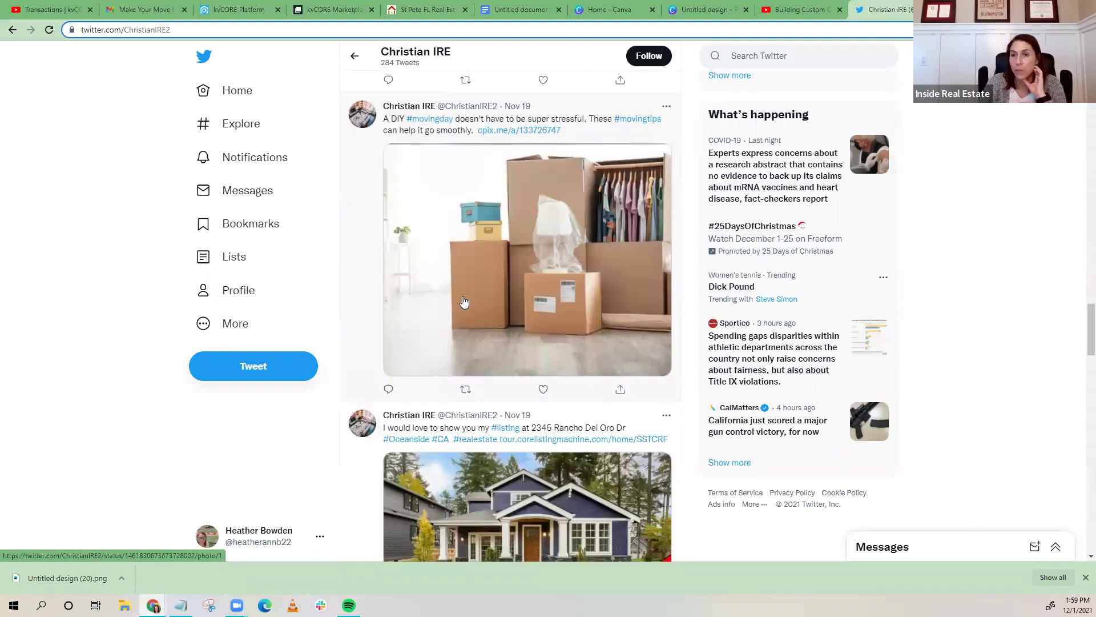
scroll(464, 302, "down", 10)
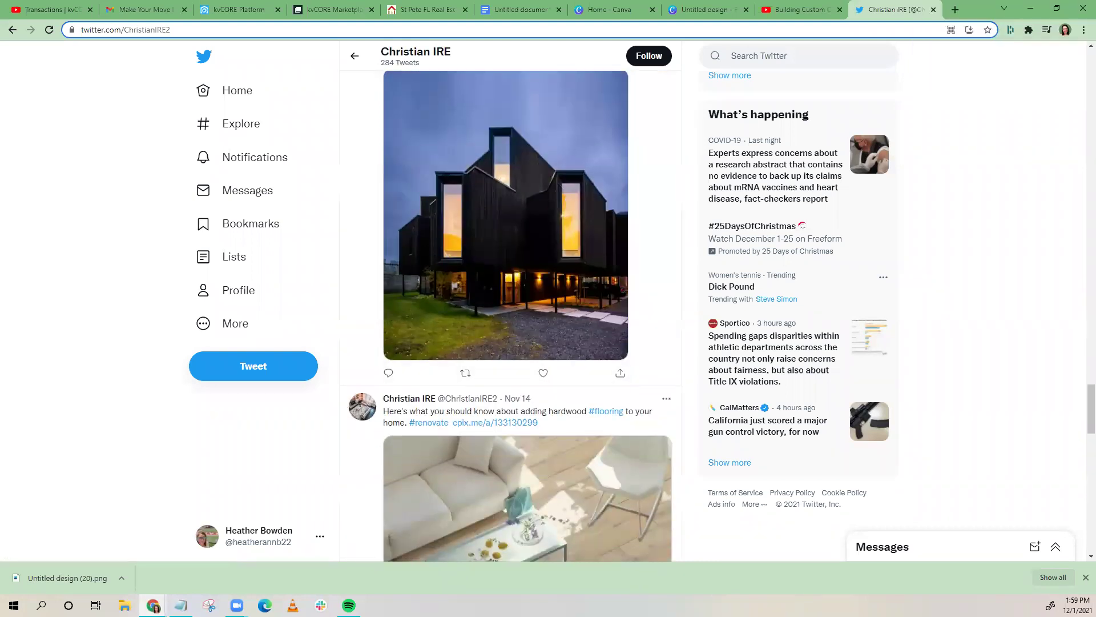
scroll(463, 412, "down", 2)
scroll(464, 412, "down", 1)
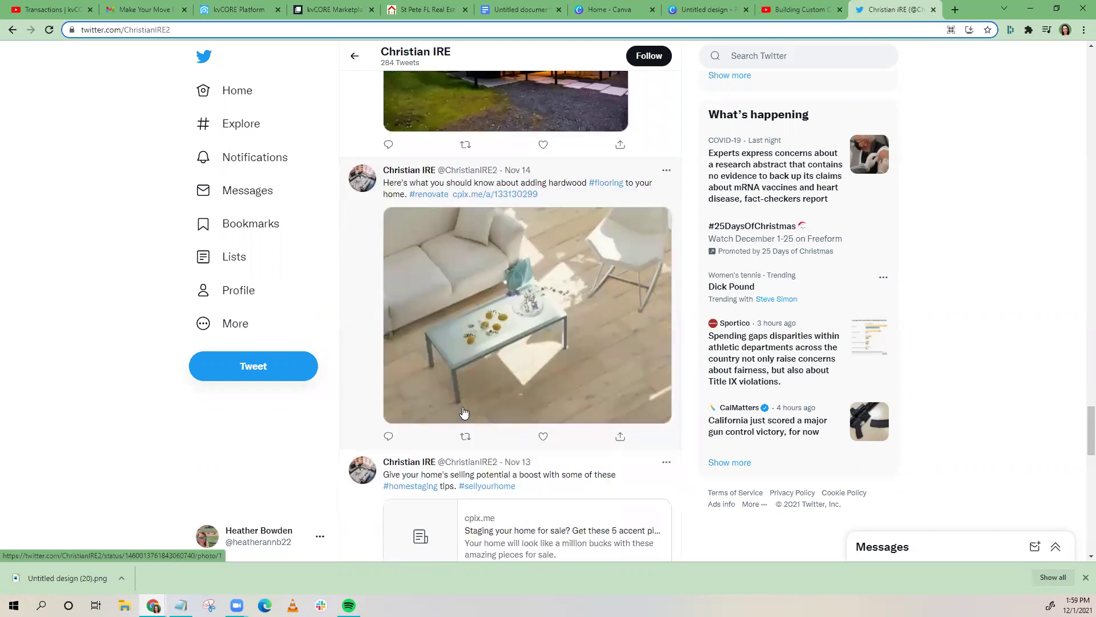
scroll(464, 412, "down", 9)
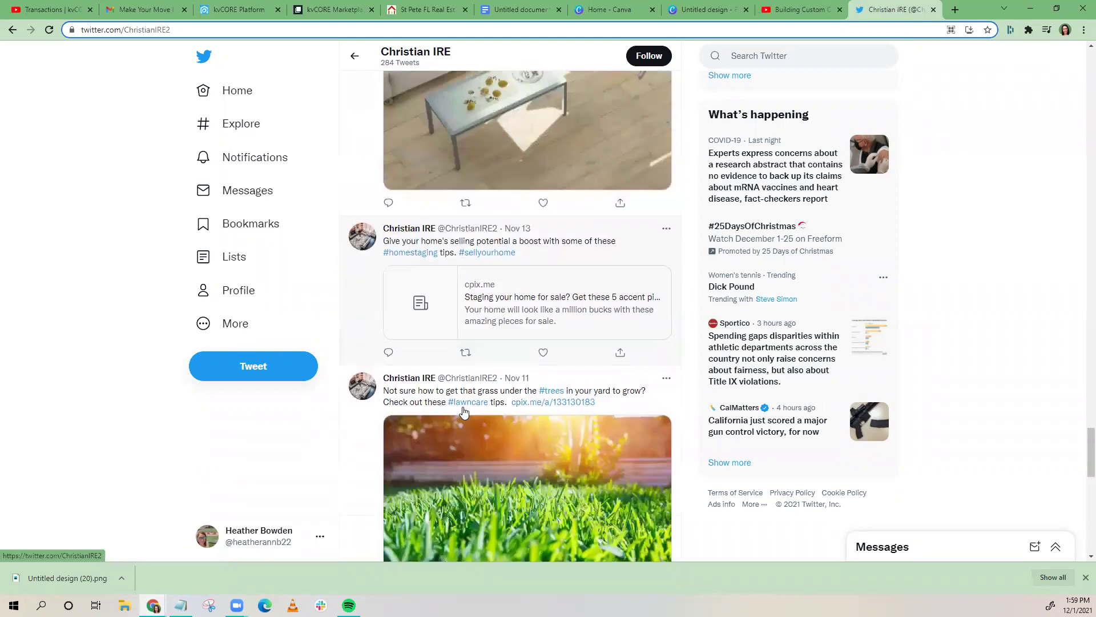
scroll(464, 412, "down", 2)
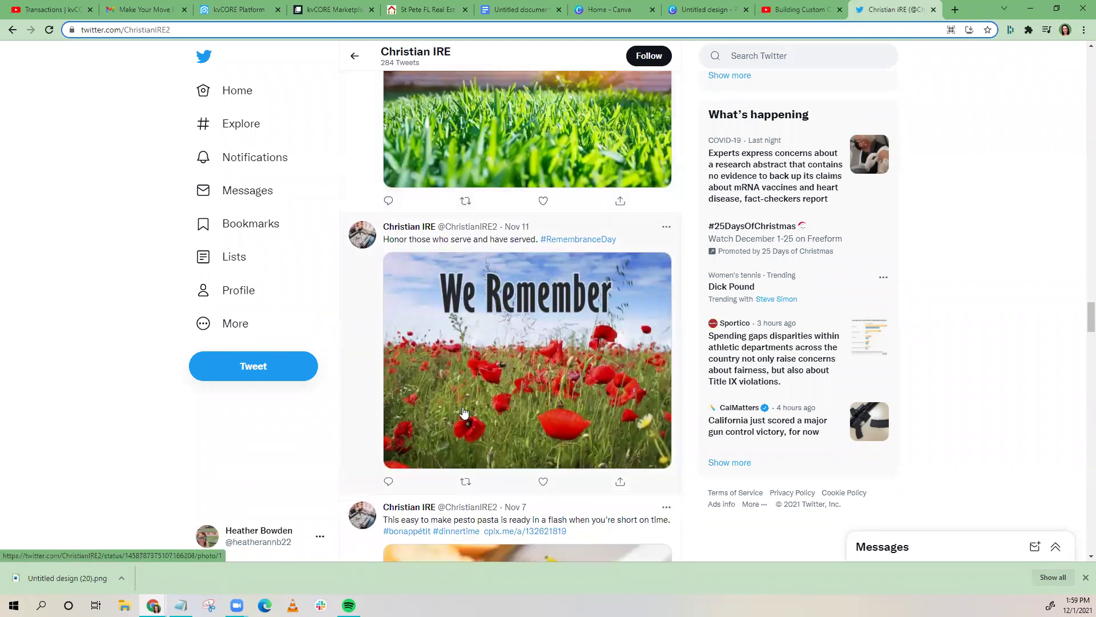